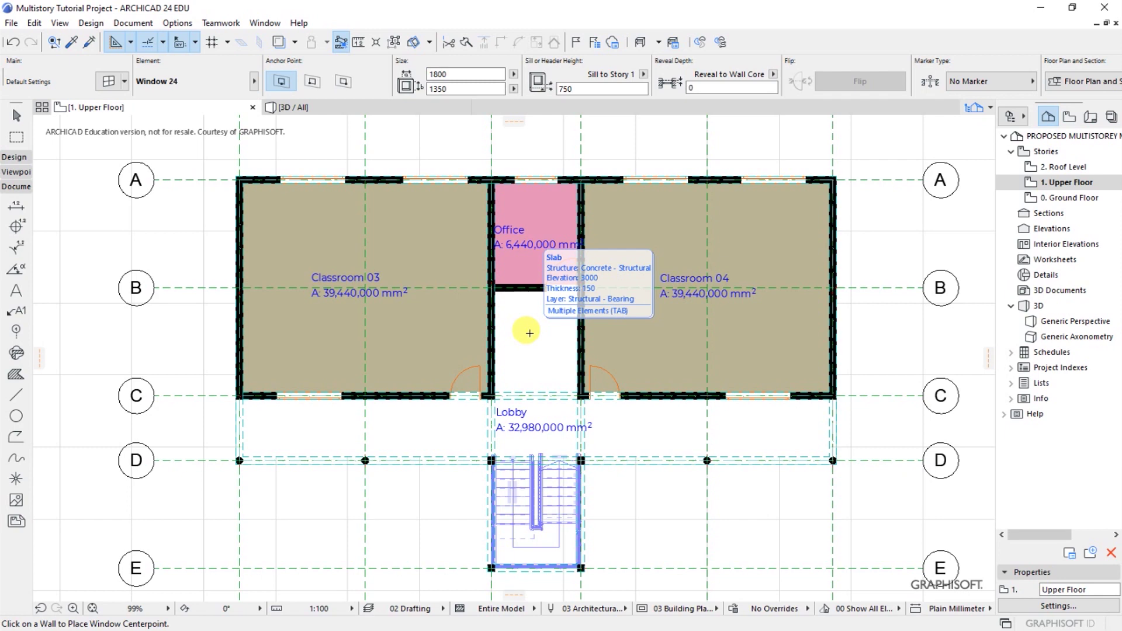
Open the Ground Floor story's plan from the Upper Floor plan
click(529, 334)
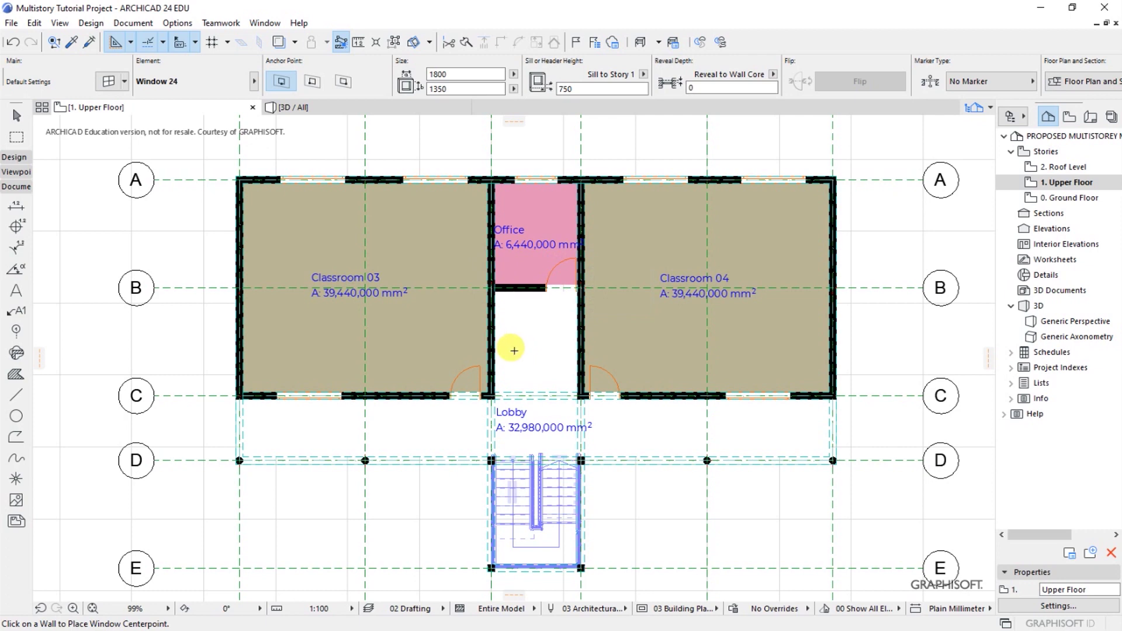
scroll(525, 339, down, 1)
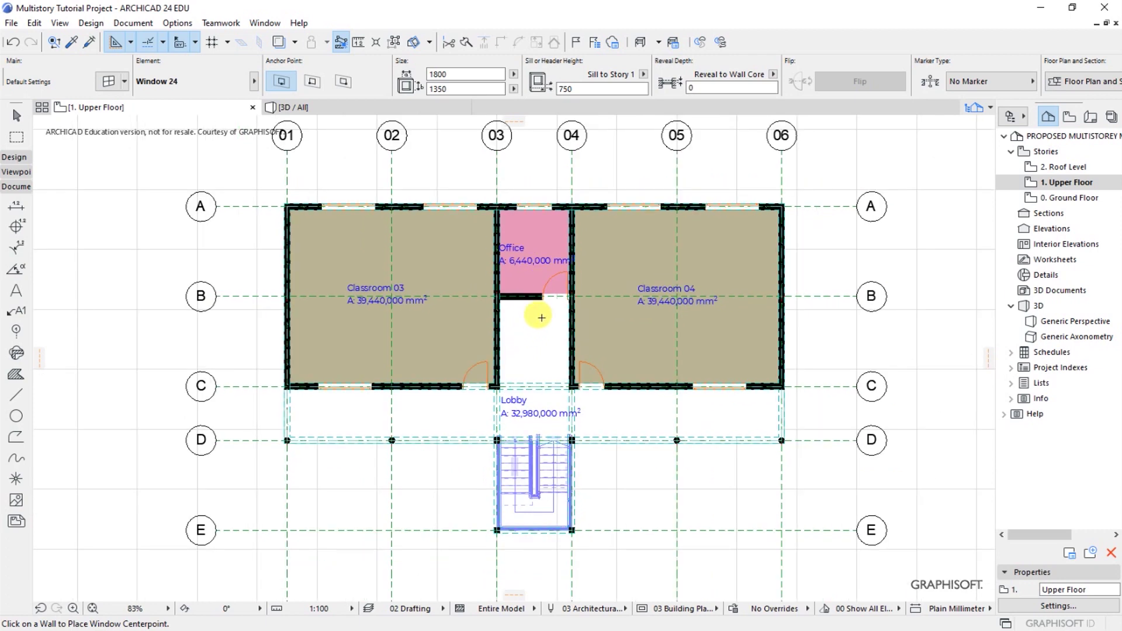
scroll(540, 314, up, 1)
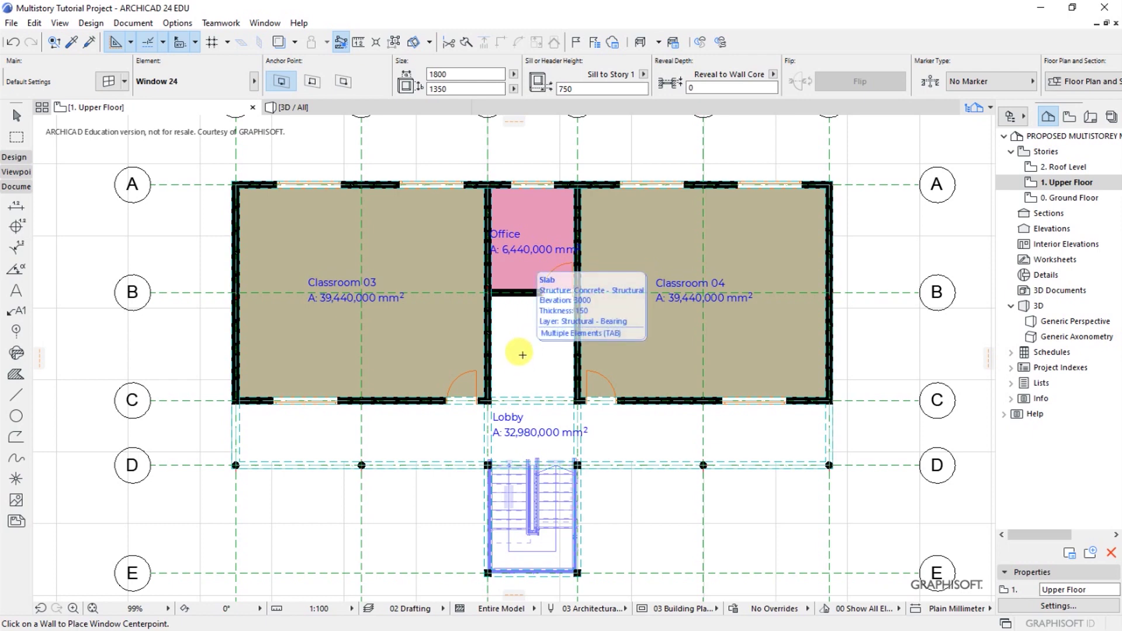
double_click(1062, 199)
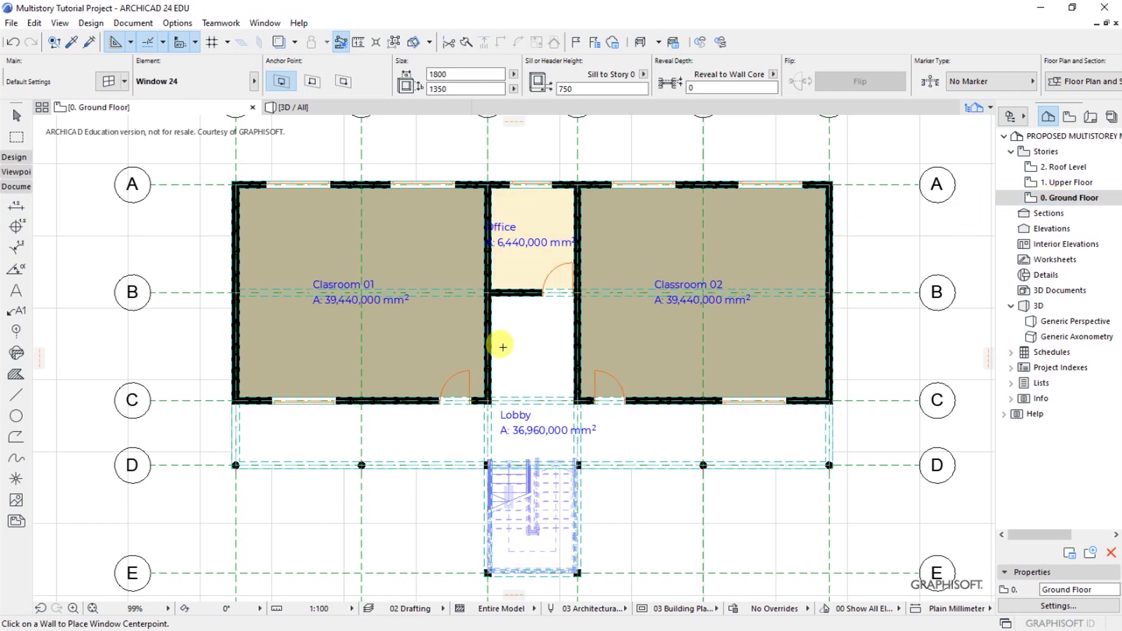
scroll(505, 347, down, 4)
scroll(403, 321, up, 2)
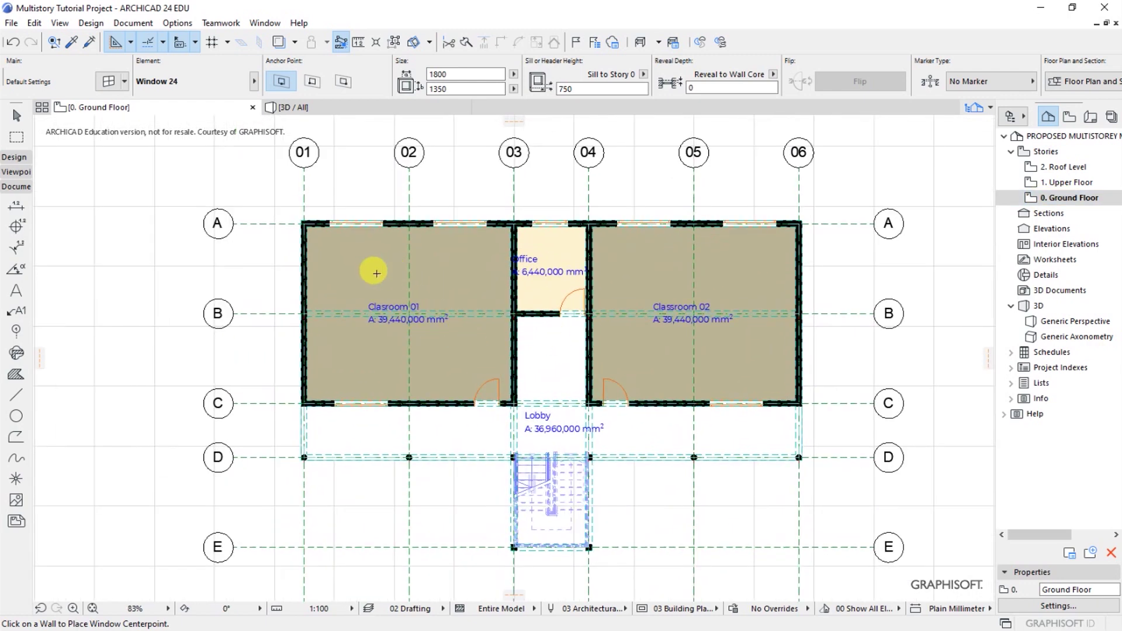
scroll(363, 283, down, 2)
scroll(434, 291, up, 2)
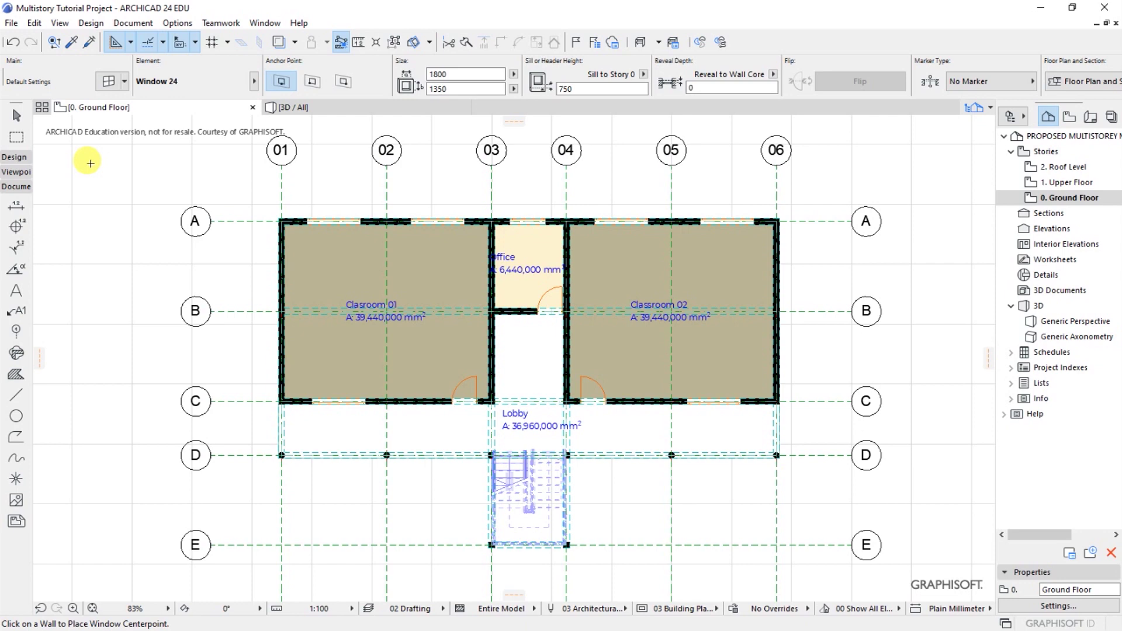
Confirm the project's Plain Millimeter dimension preferences, with door, window and skylight dimensions in millimeter with 0 decimals
click(169, 24)
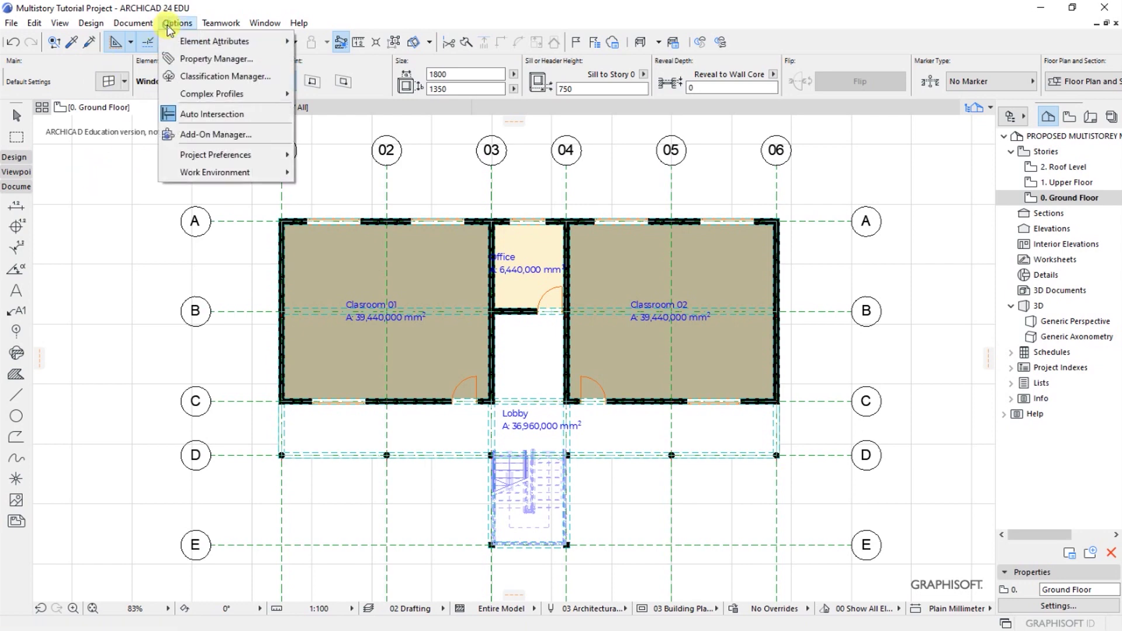
mouse_move(213, 159)
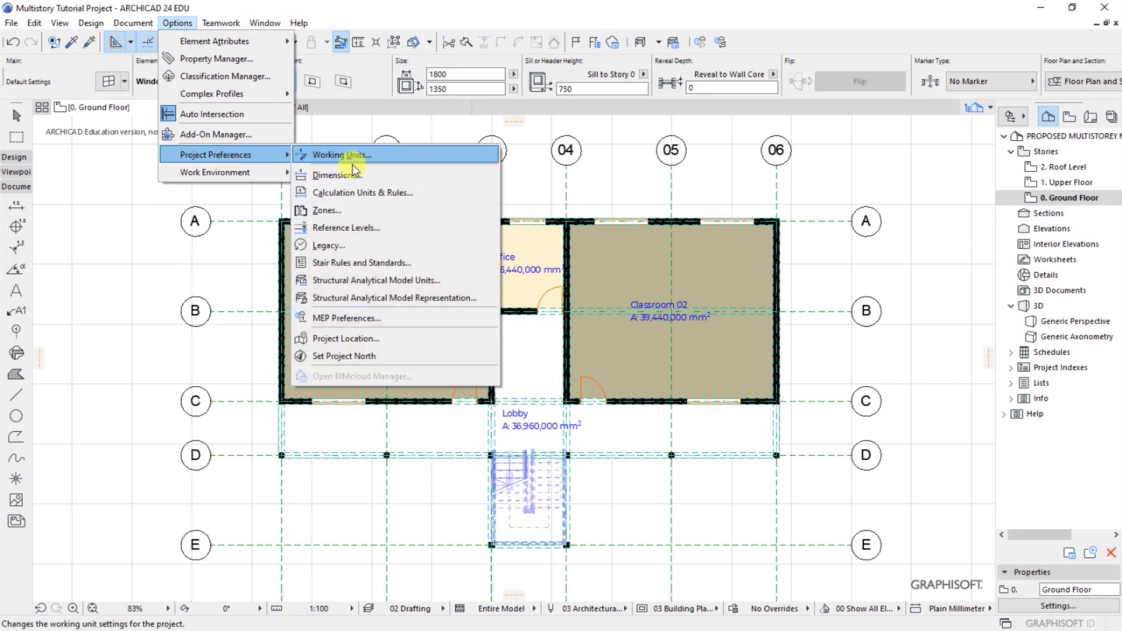
click(339, 175)
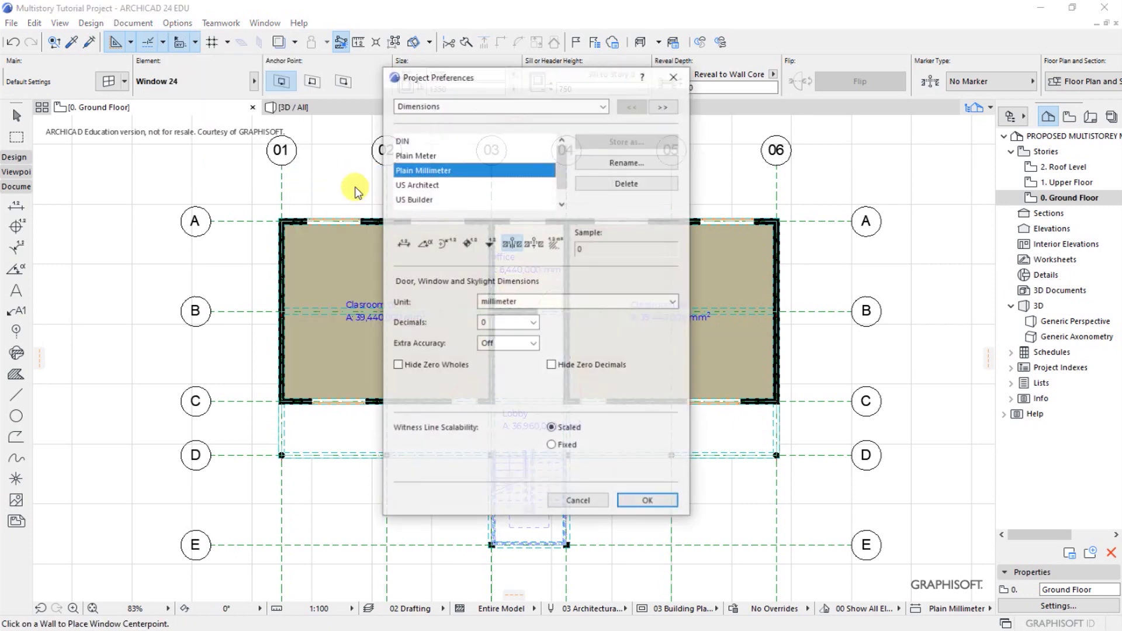
drag(556, 74, 479, 107)
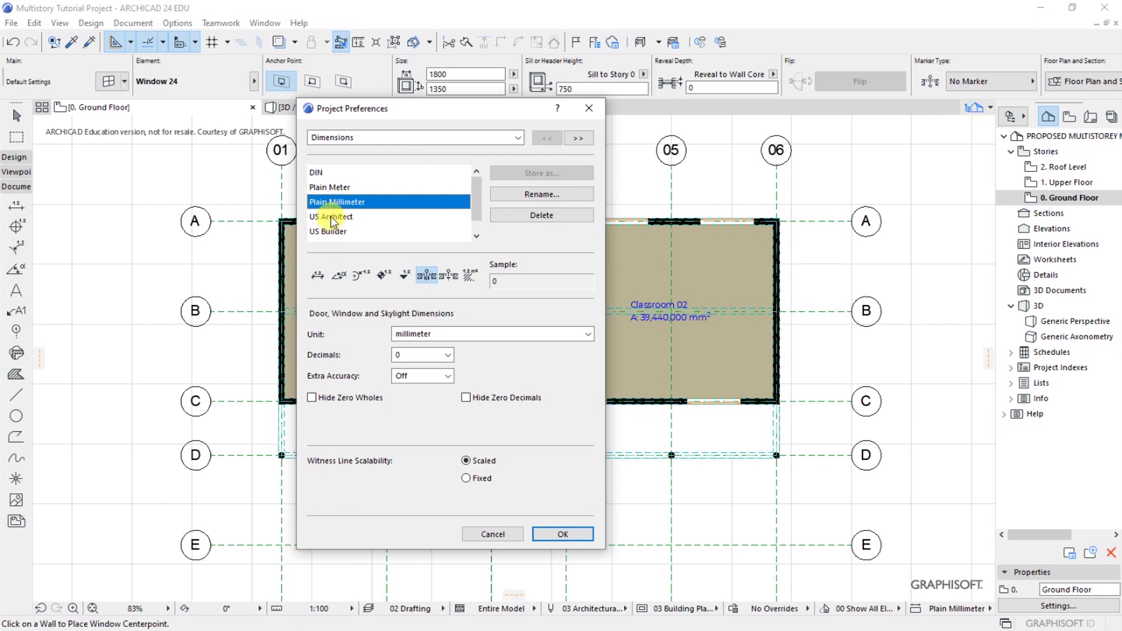
click(476, 237)
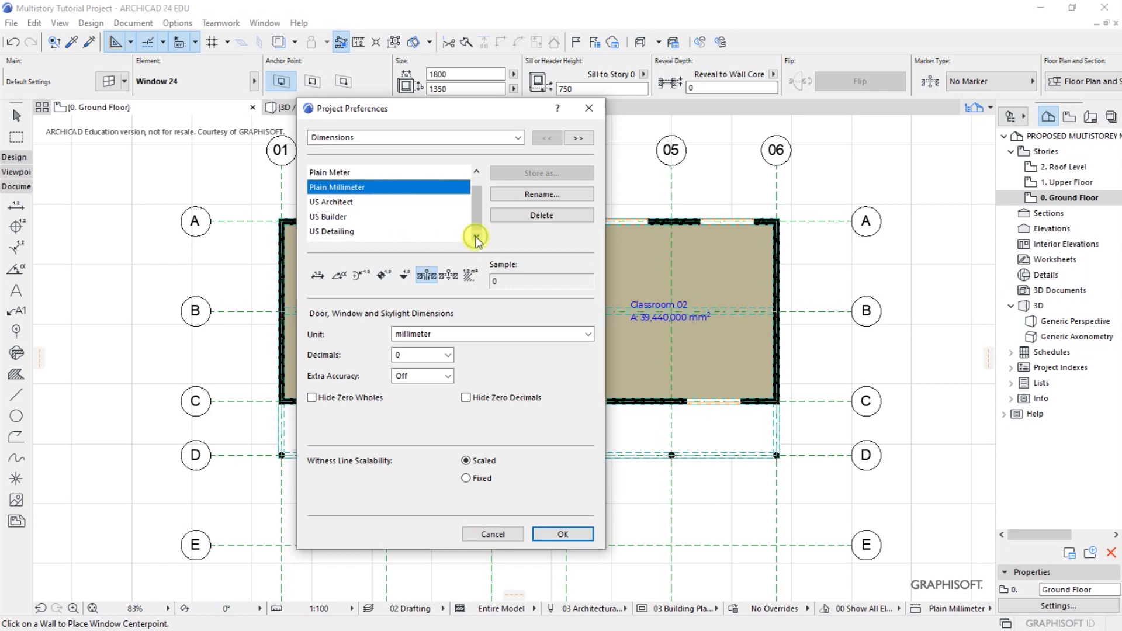
scroll(476, 236, up, 1)
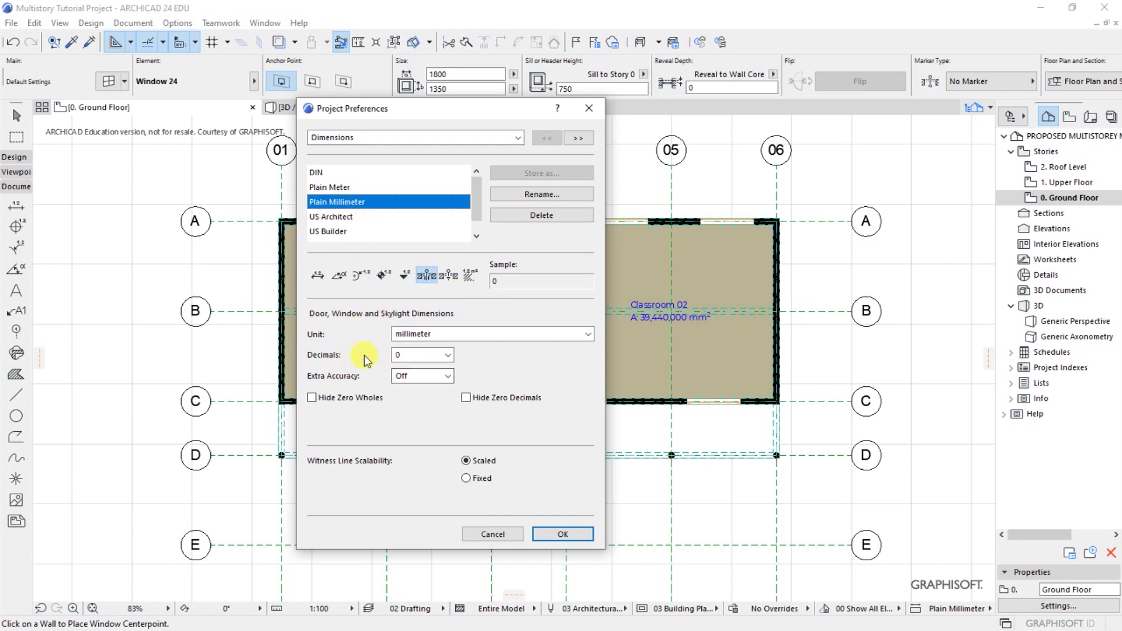
click(405, 335)
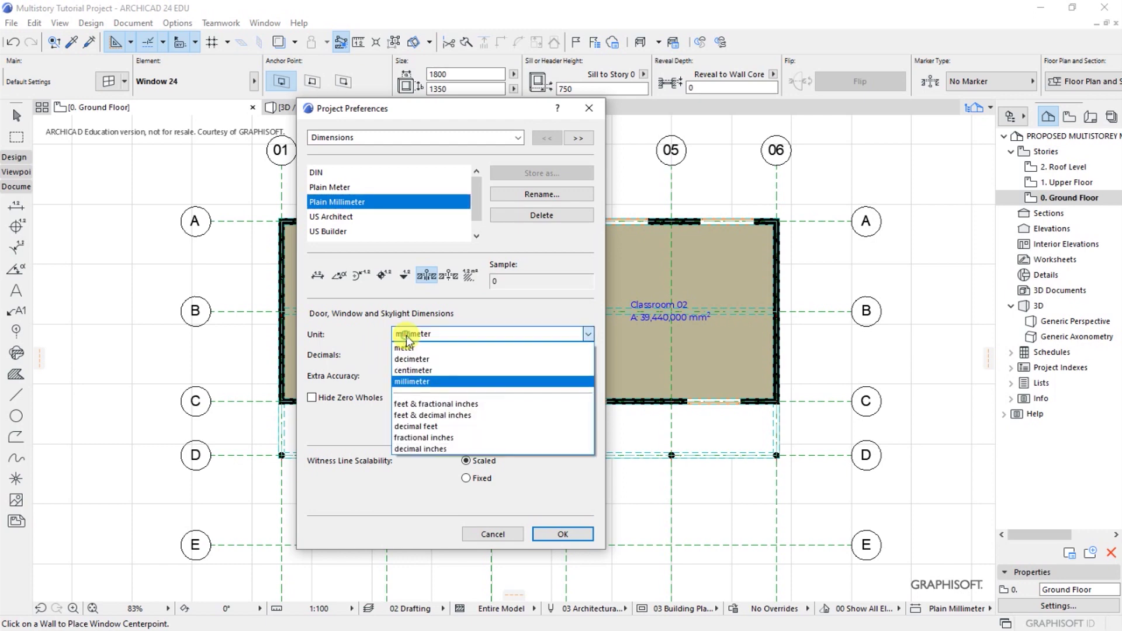
click(419, 371)
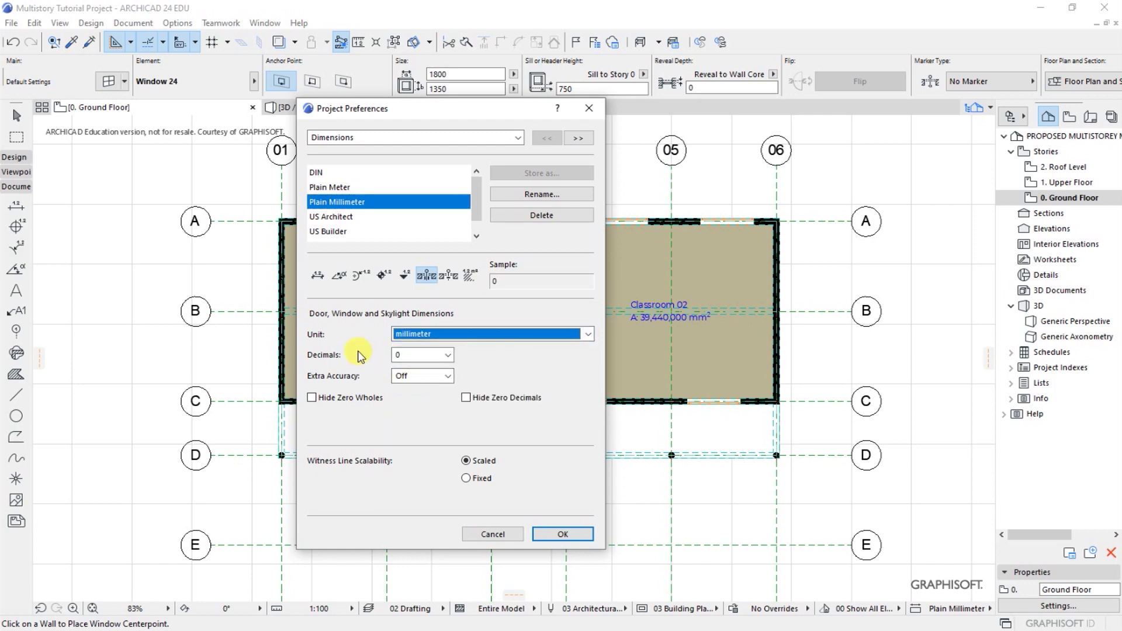
click(423, 354)
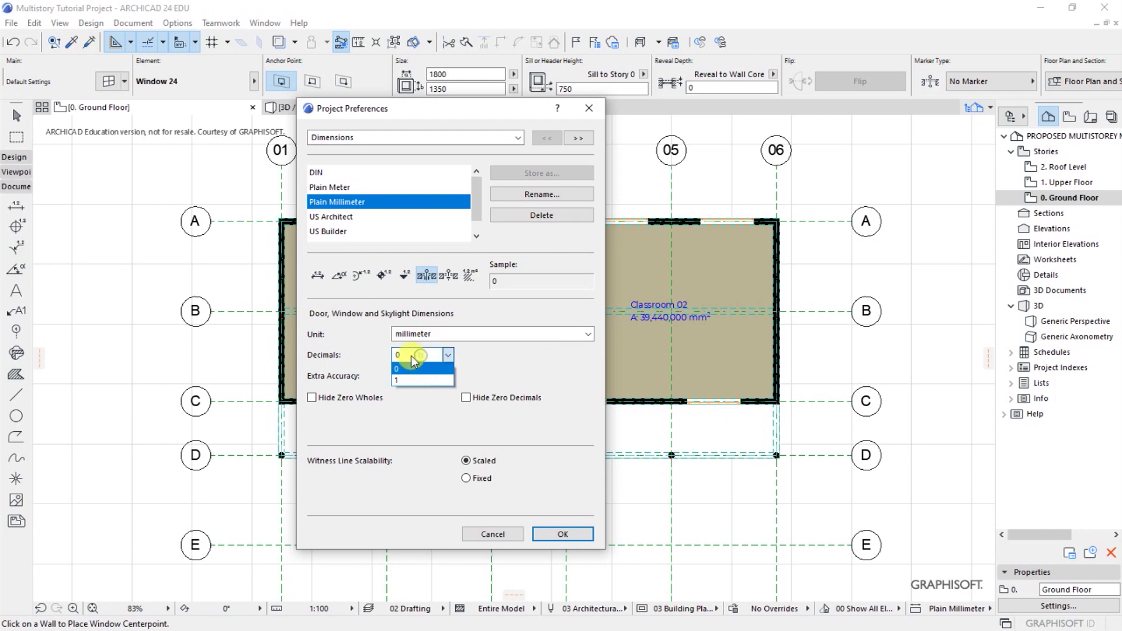
click(374, 357)
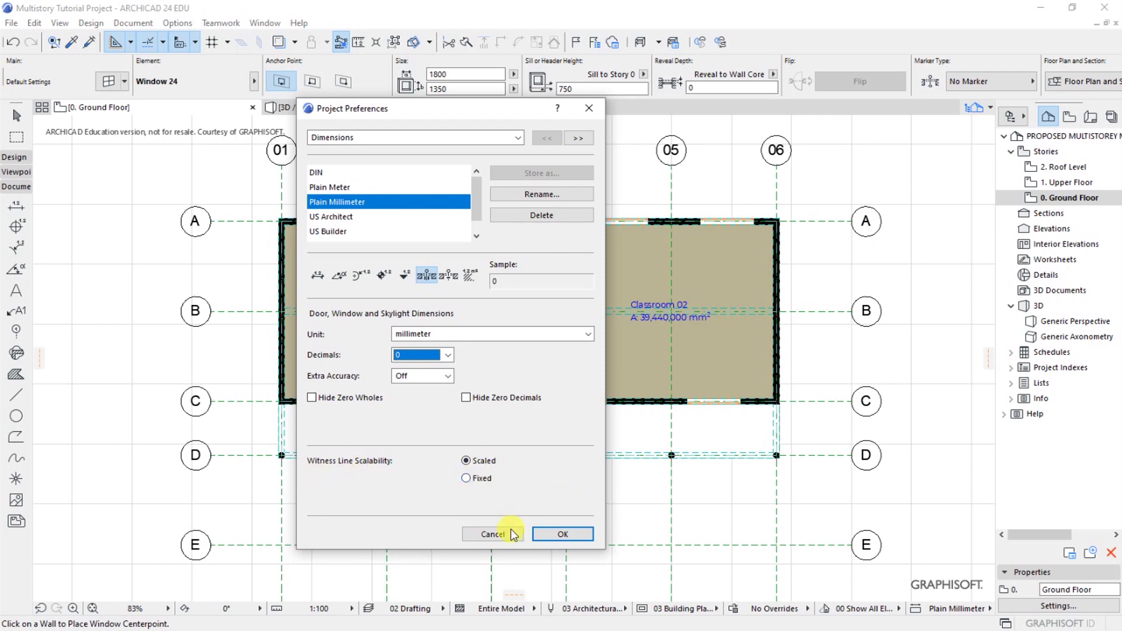
click(563, 533)
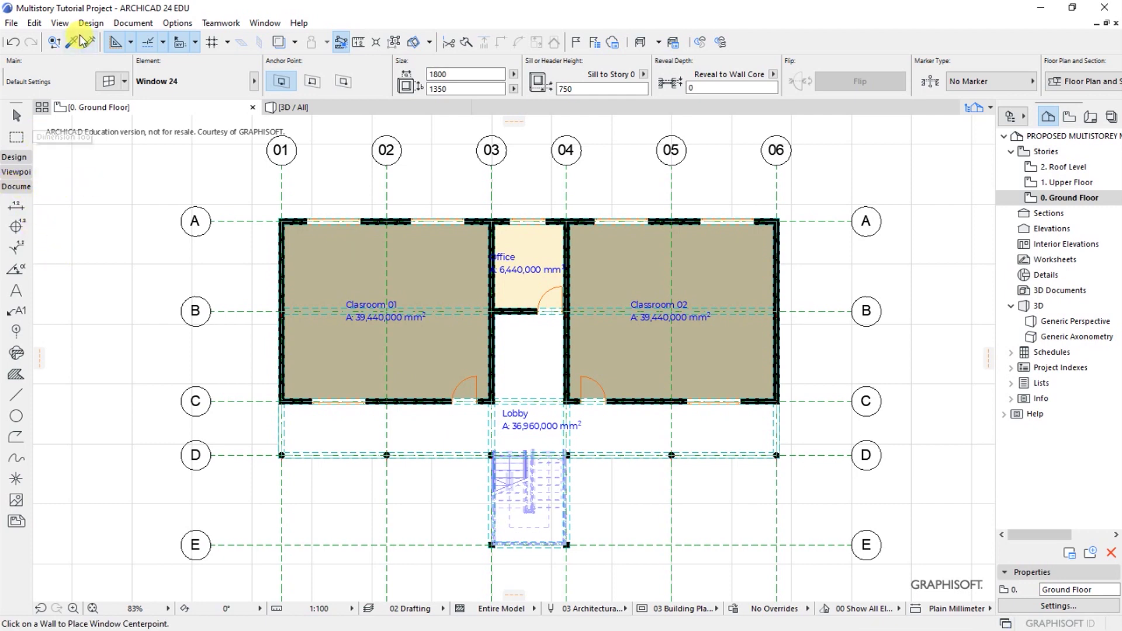
In the Dimension tool's default settings, choose the slash marker and custom-length witness lines
click(130, 23)
mouse_move(134, 46)
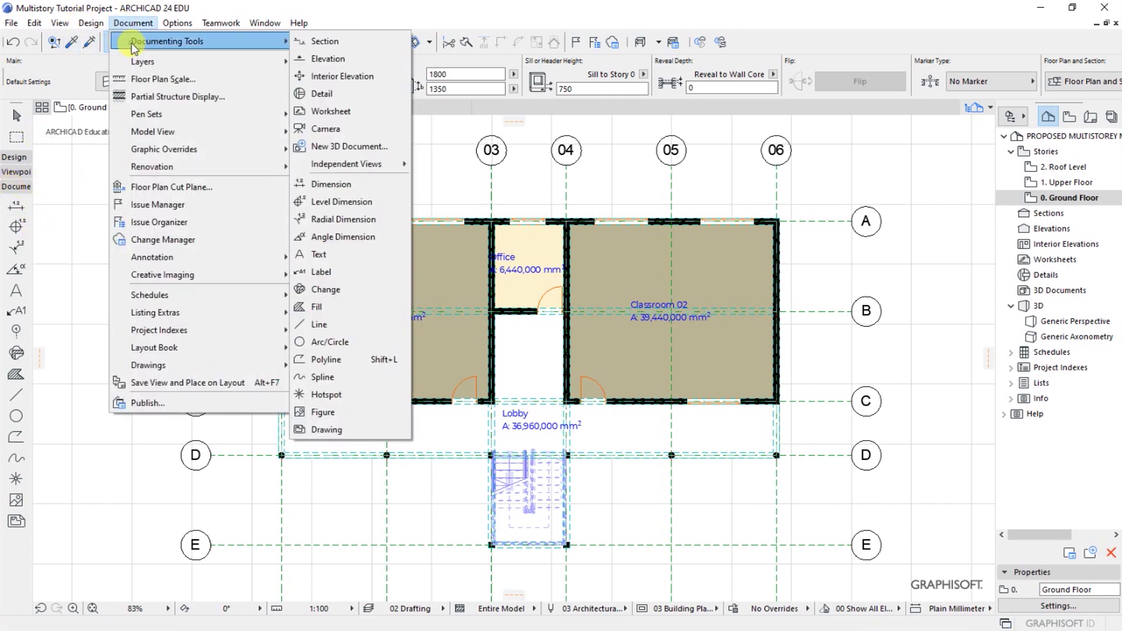
click(313, 185)
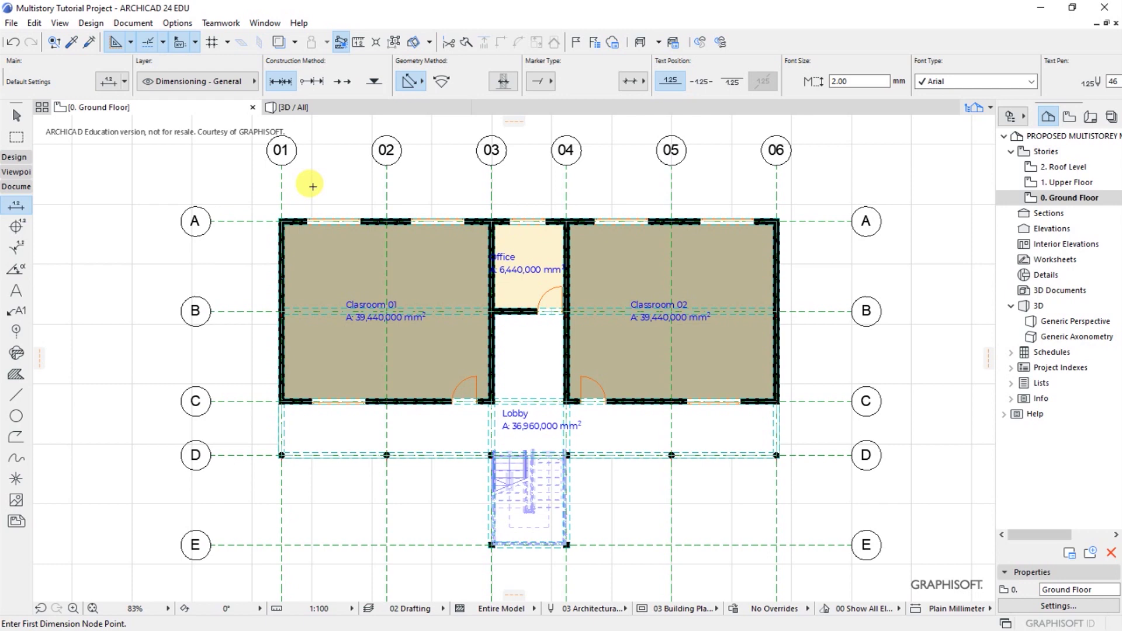
key(ctrl+t)
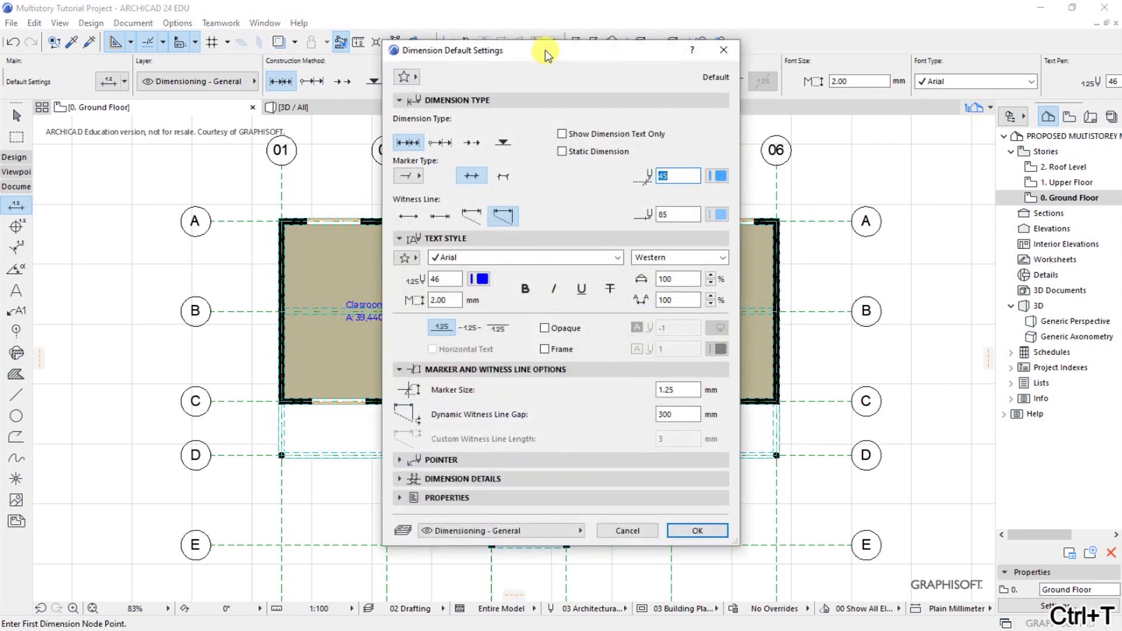
drag(543, 50, 499, 64)
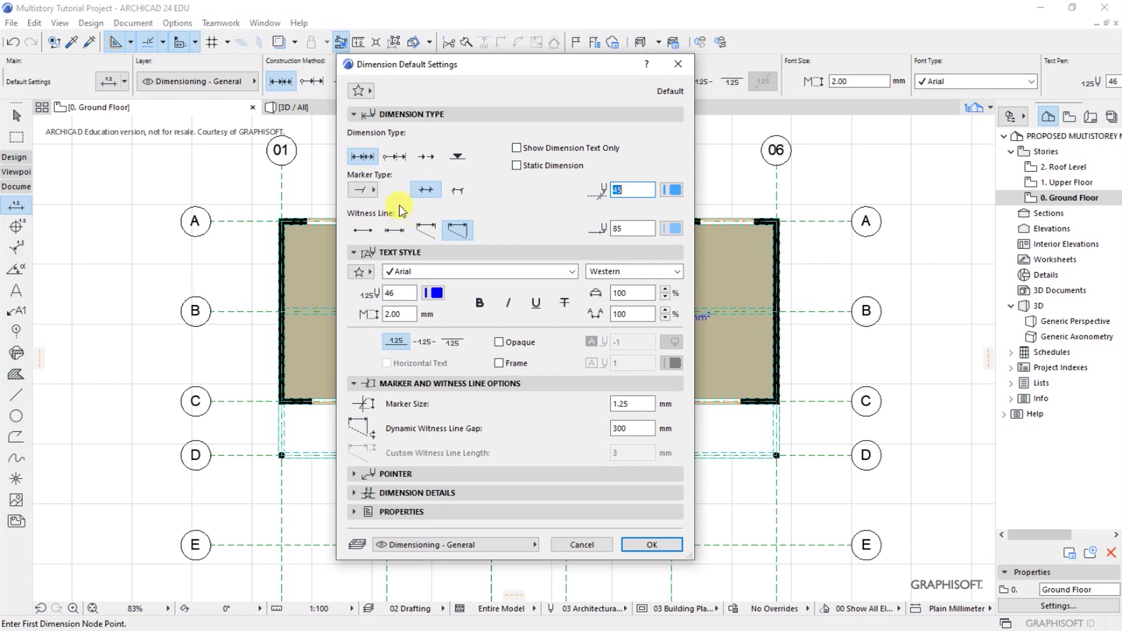
click(373, 191)
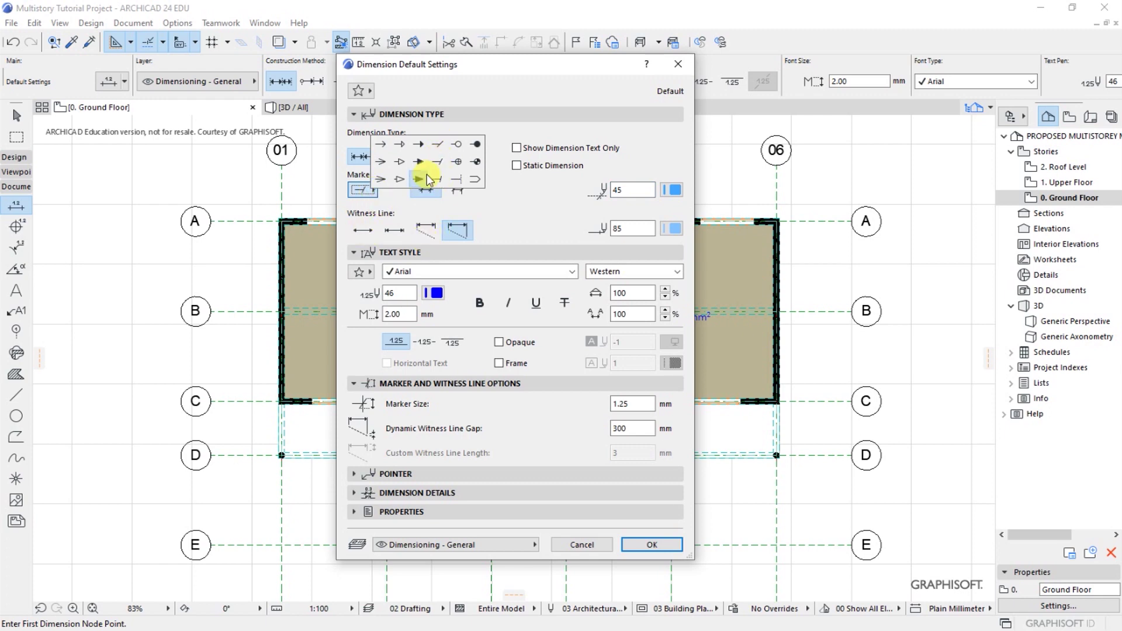
click(437, 160)
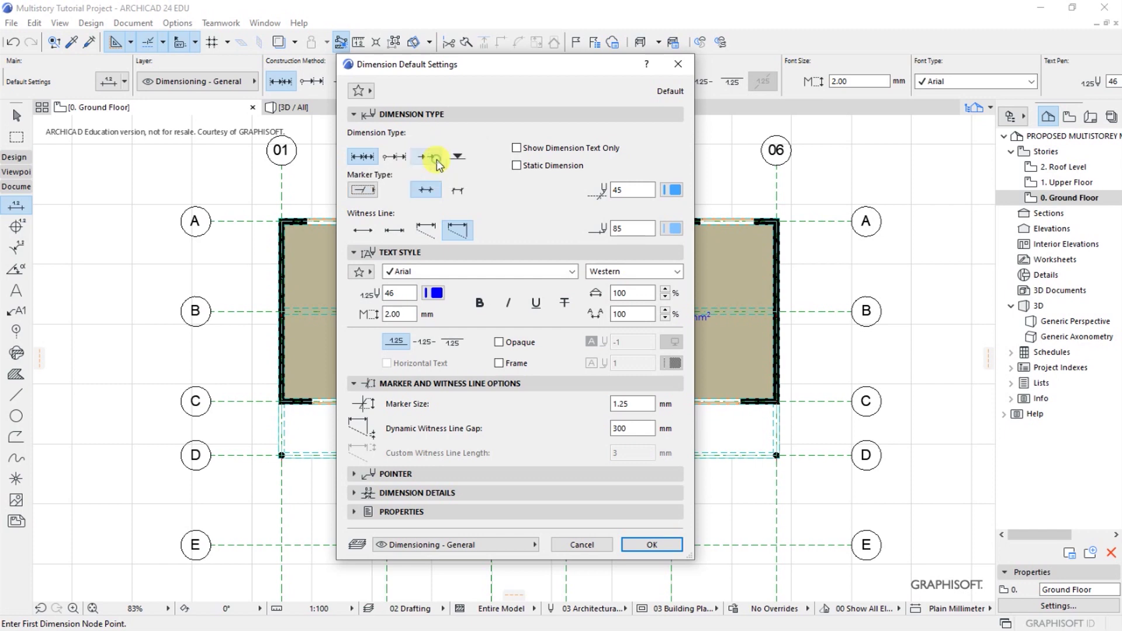
click(426, 190)
click(422, 232)
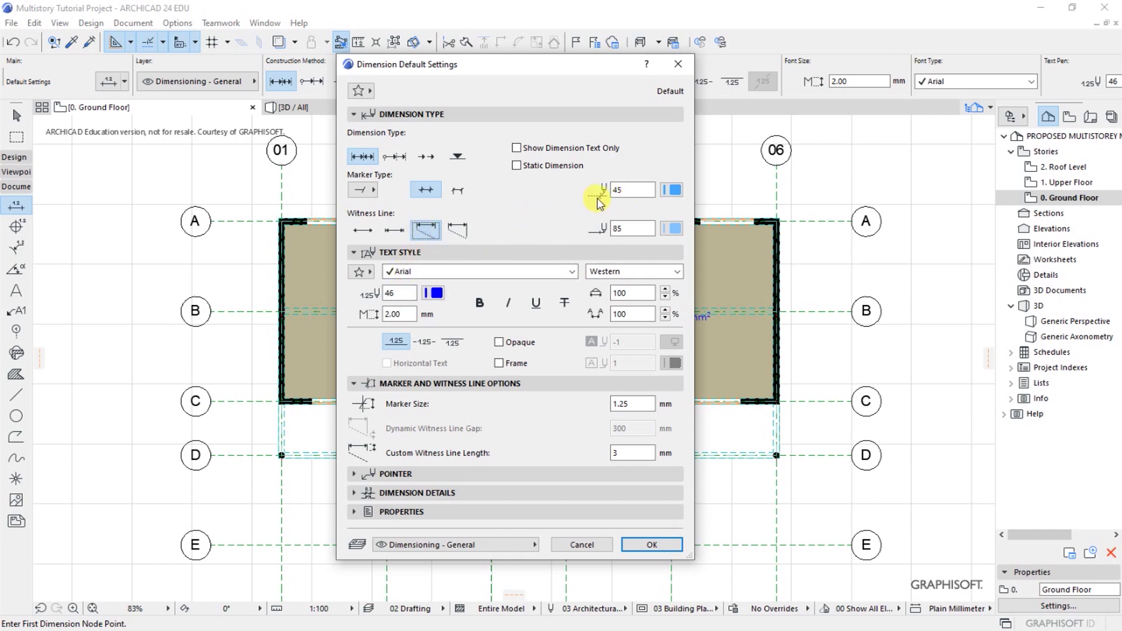
Set the default dimension's marker pen to red pen 48 and its line pen to light red pen 88
click(674, 191)
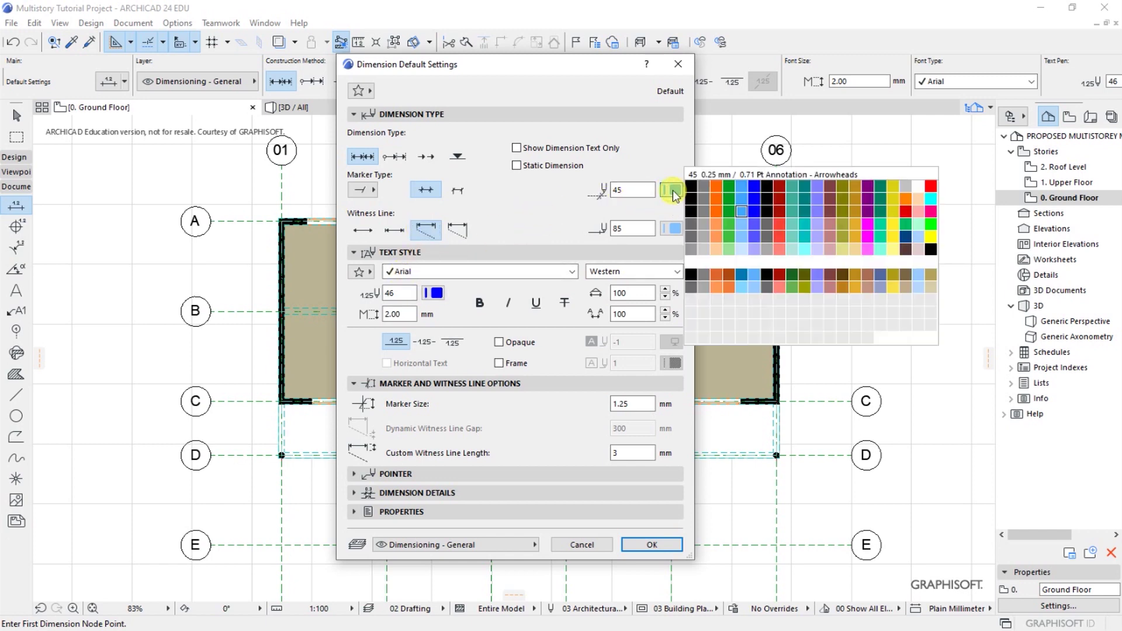
click(781, 213)
click(672, 228)
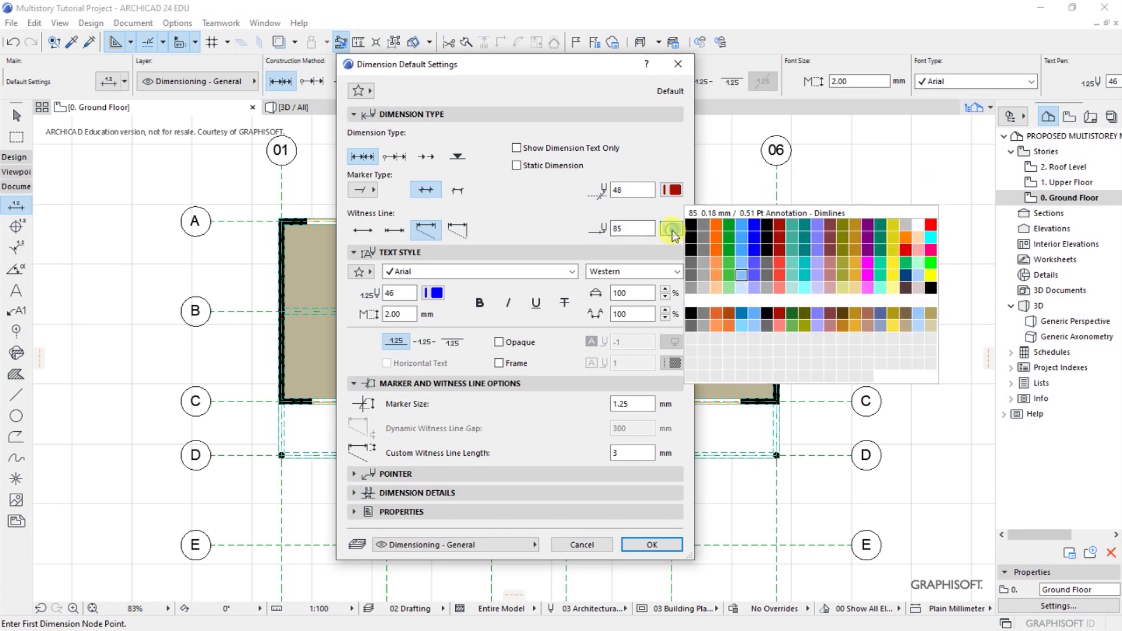
click(779, 279)
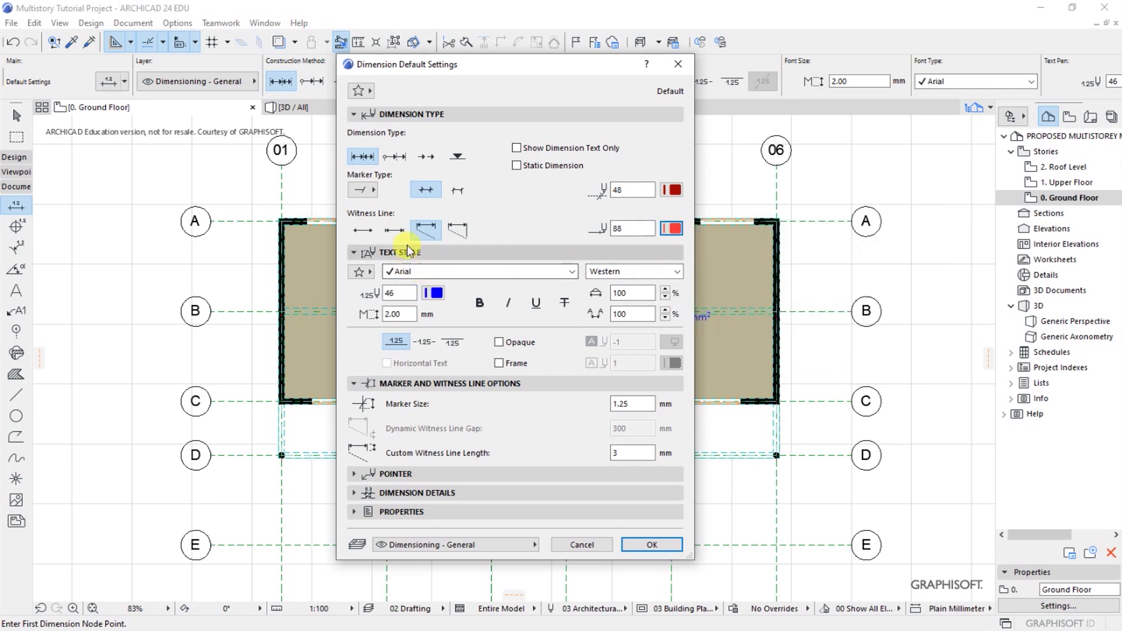
Set the dimension text font to Montserrat, keep blue text pen 46, and place the text in line with the dimension line
click(393, 116)
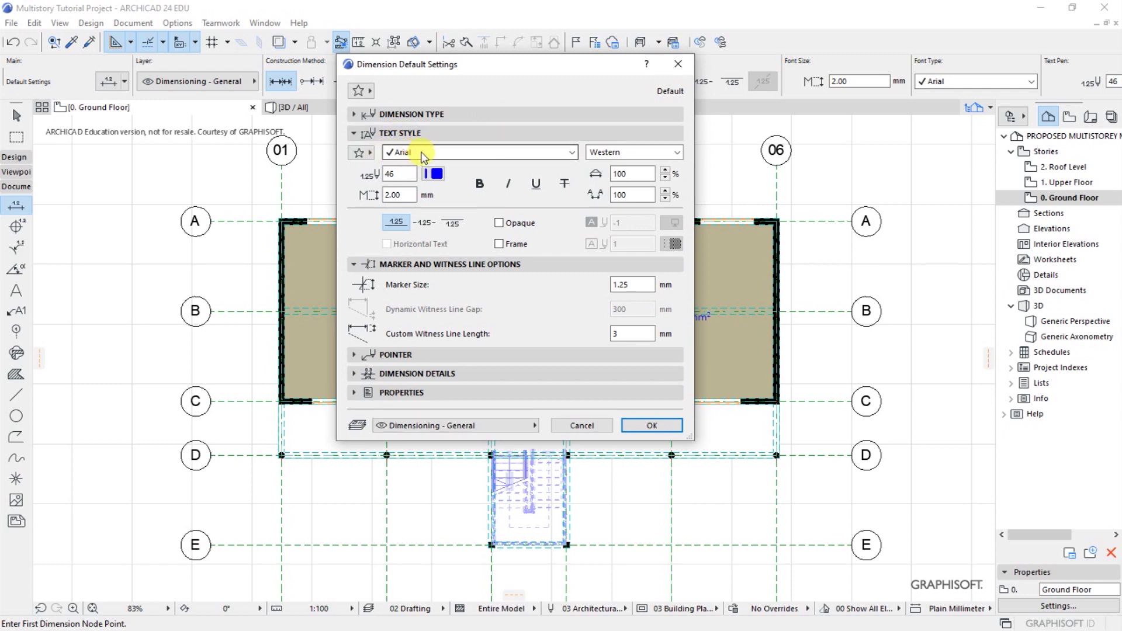
click(423, 155)
key(m)
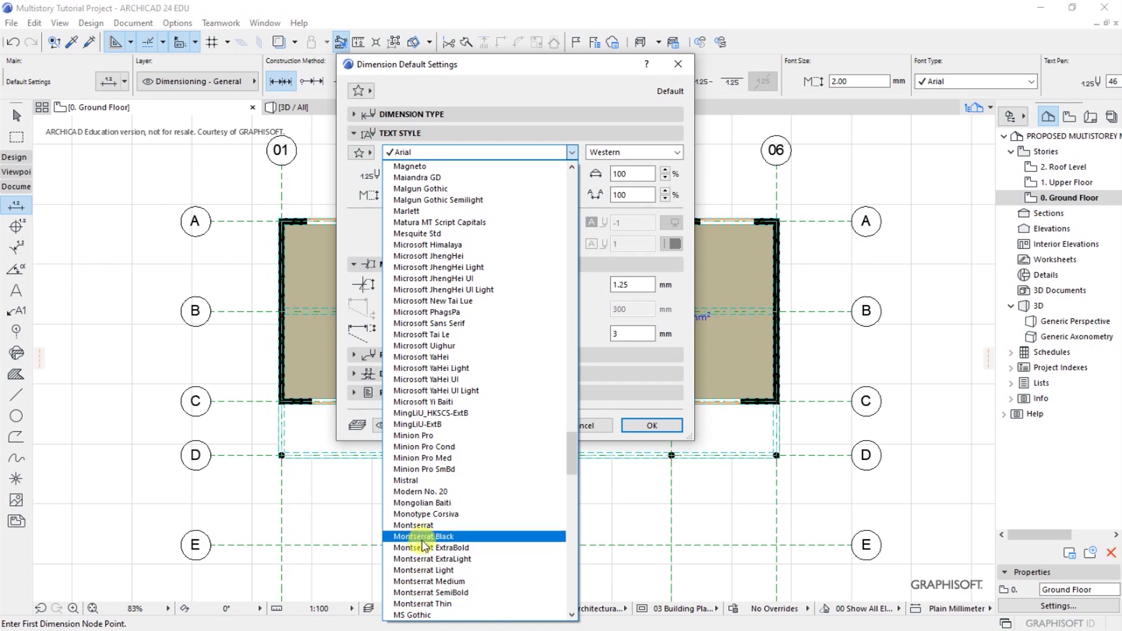
click(431, 525)
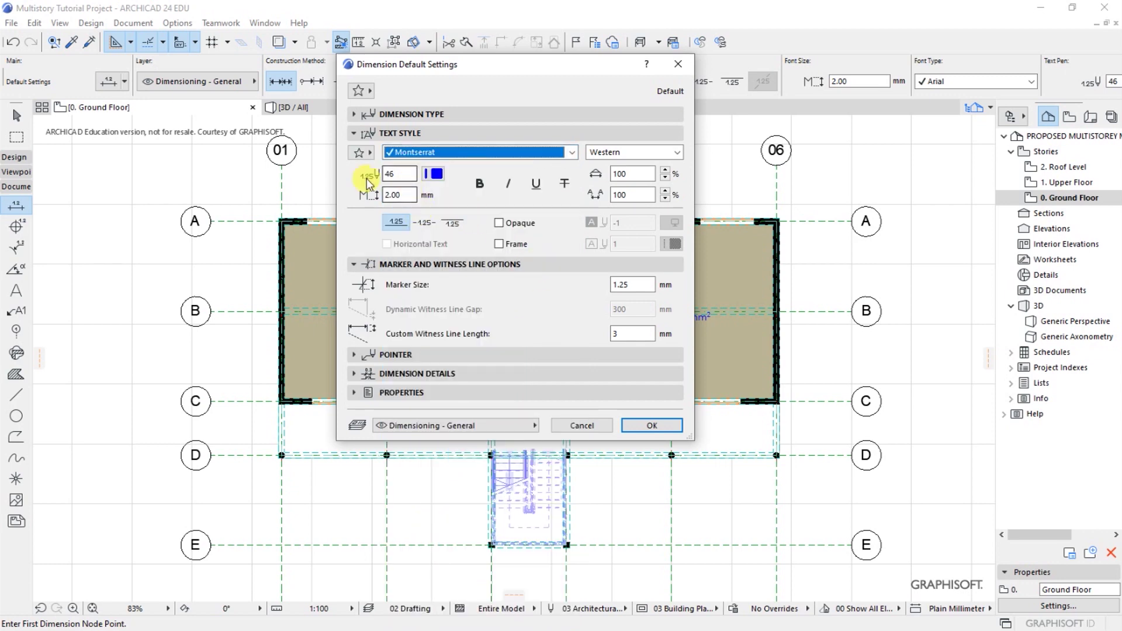
click(433, 175)
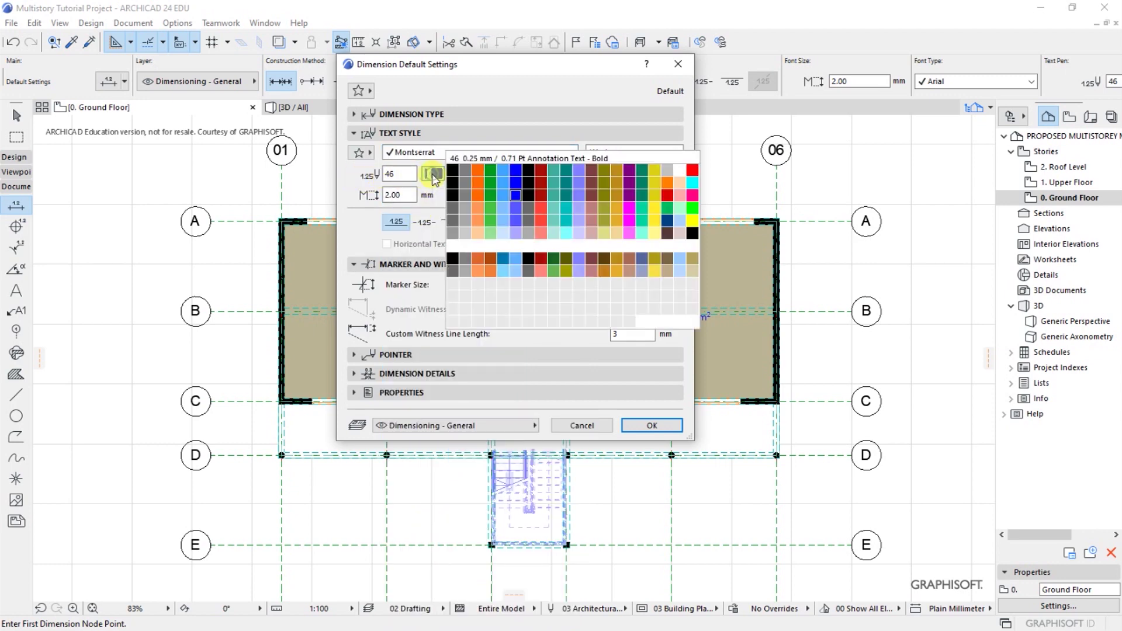
click(443, 184)
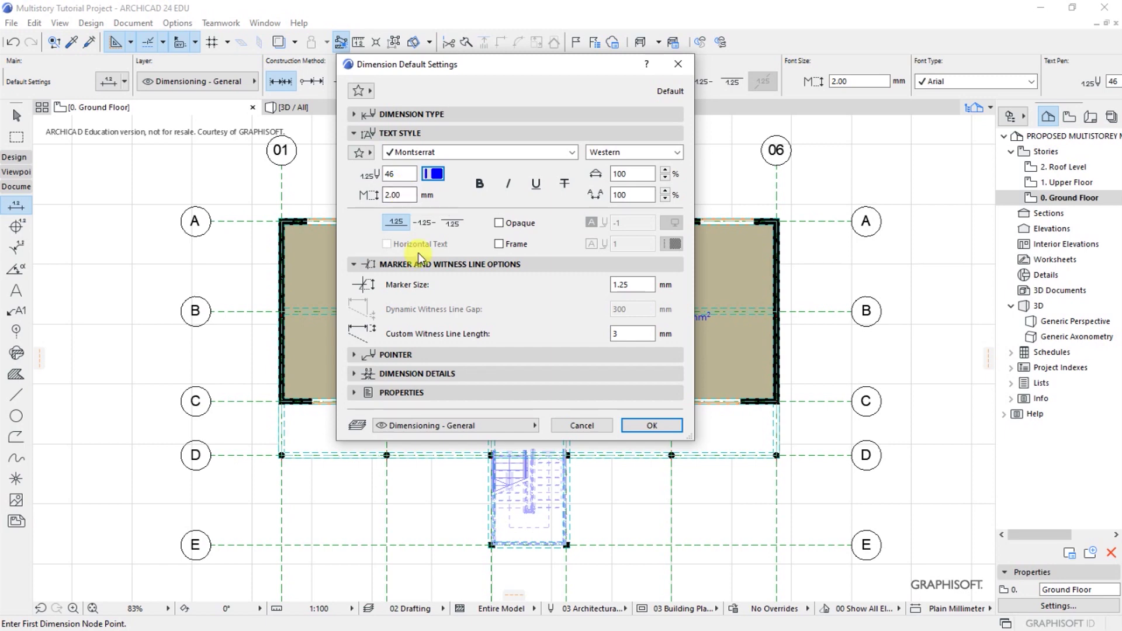
click(428, 223)
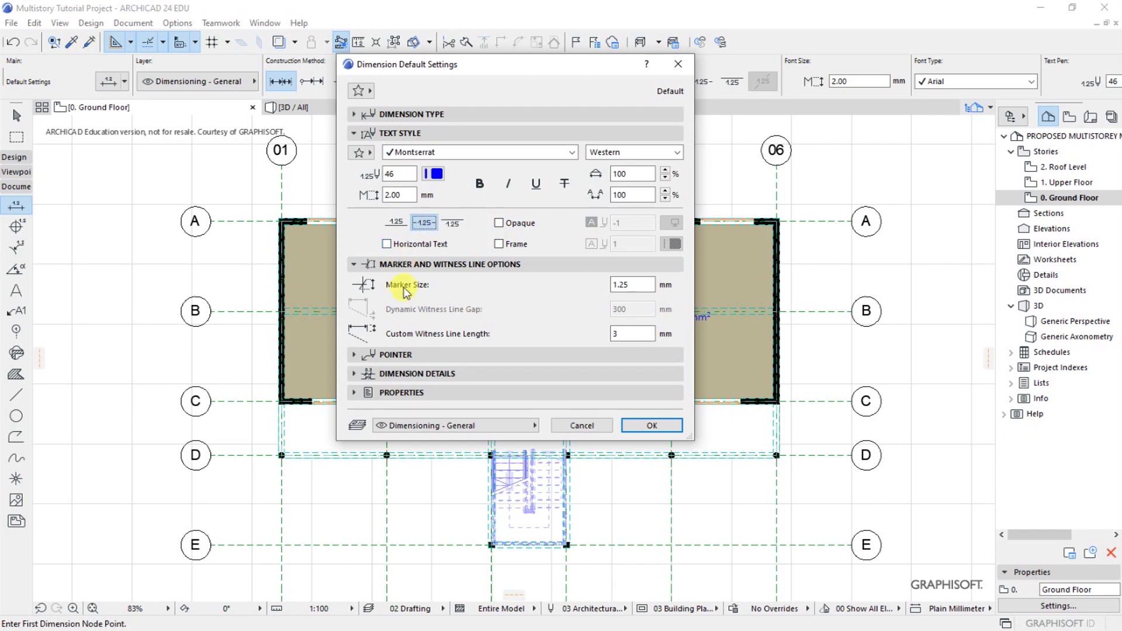
Check the default dimension's marker size, custom witness line length and pointer options
click(400, 133)
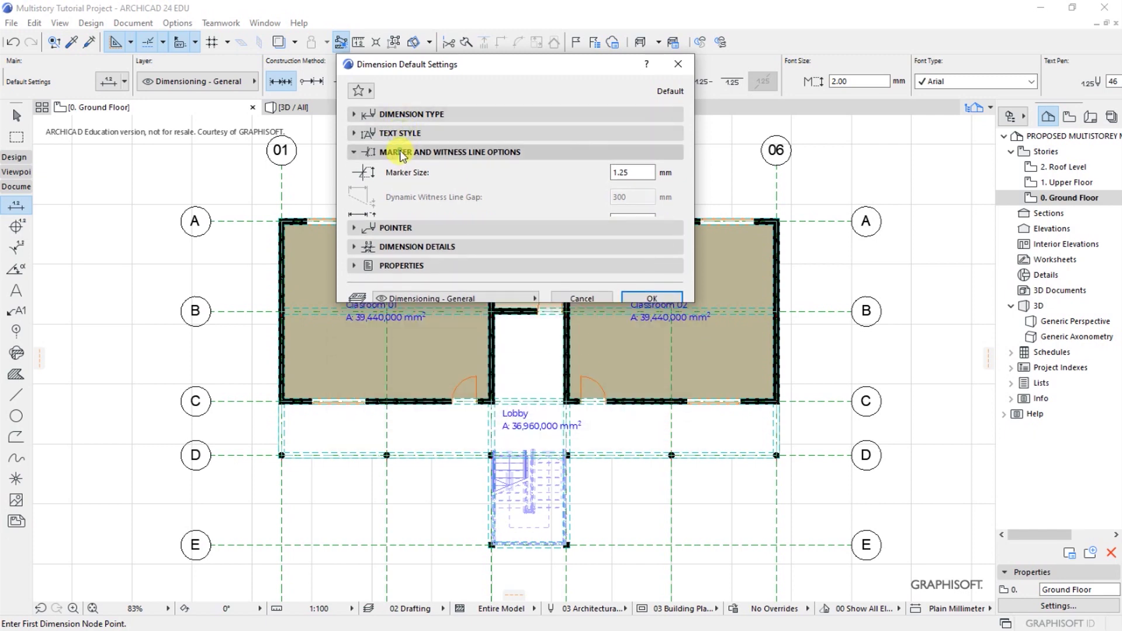
click(401, 152)
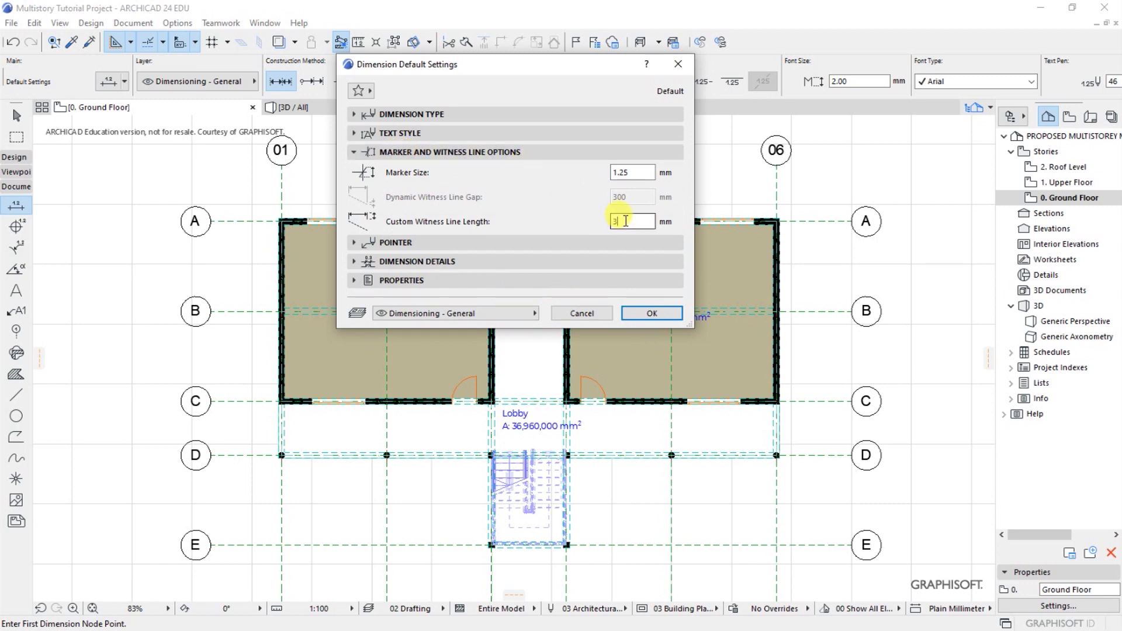
click(636, 173)
click(419, 243)
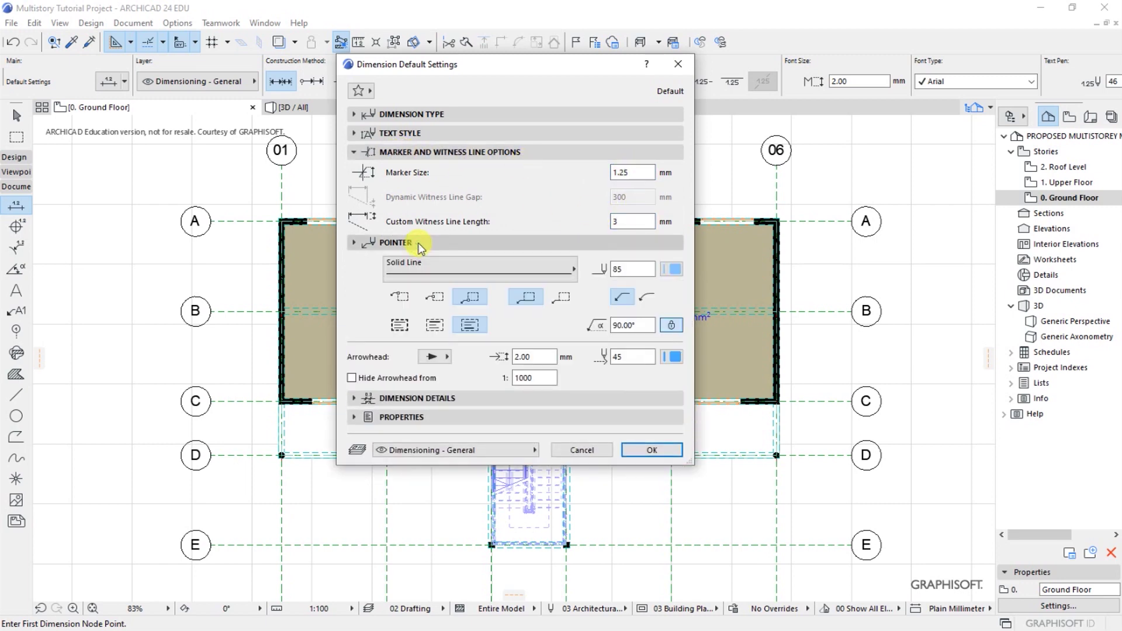
click(418, 243)
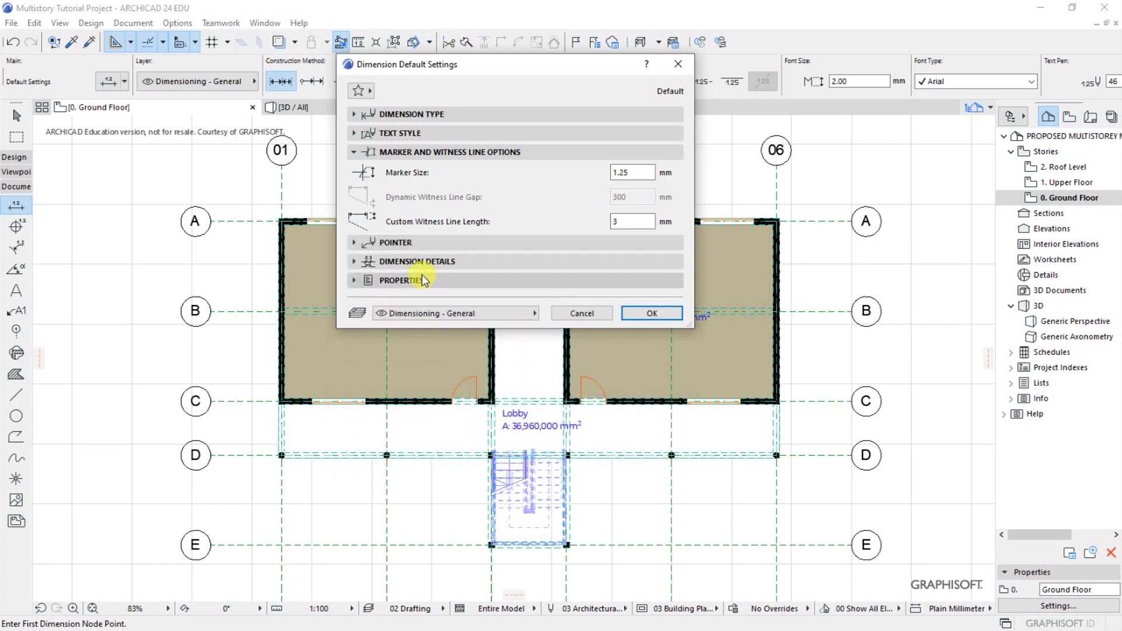
In the dimension details, enable displaying the height of openings as well, keep automatic dimensioning of outer faces, and accept the default settings
click(420, 262)
click(421, 263)
click(422, 261)
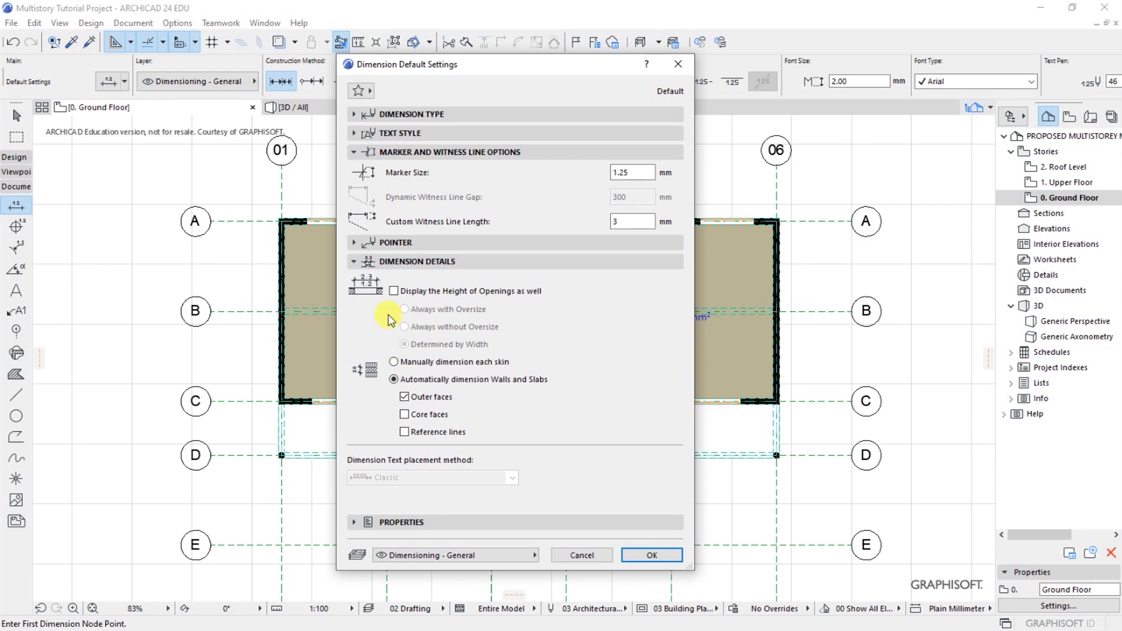
click(393, 291)
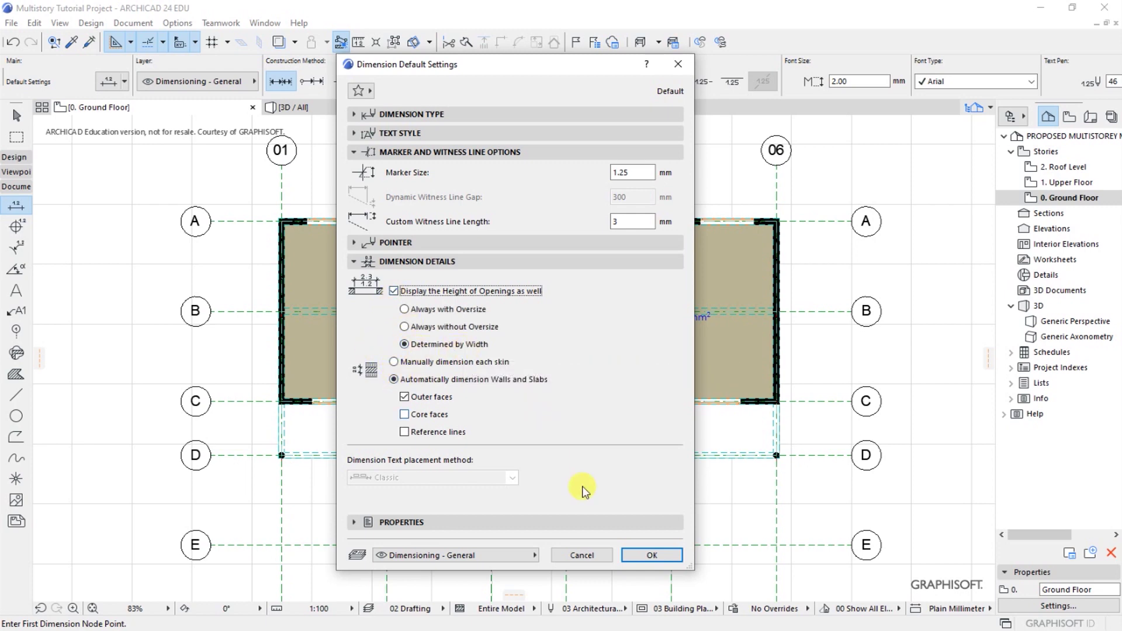
click(649, 555)
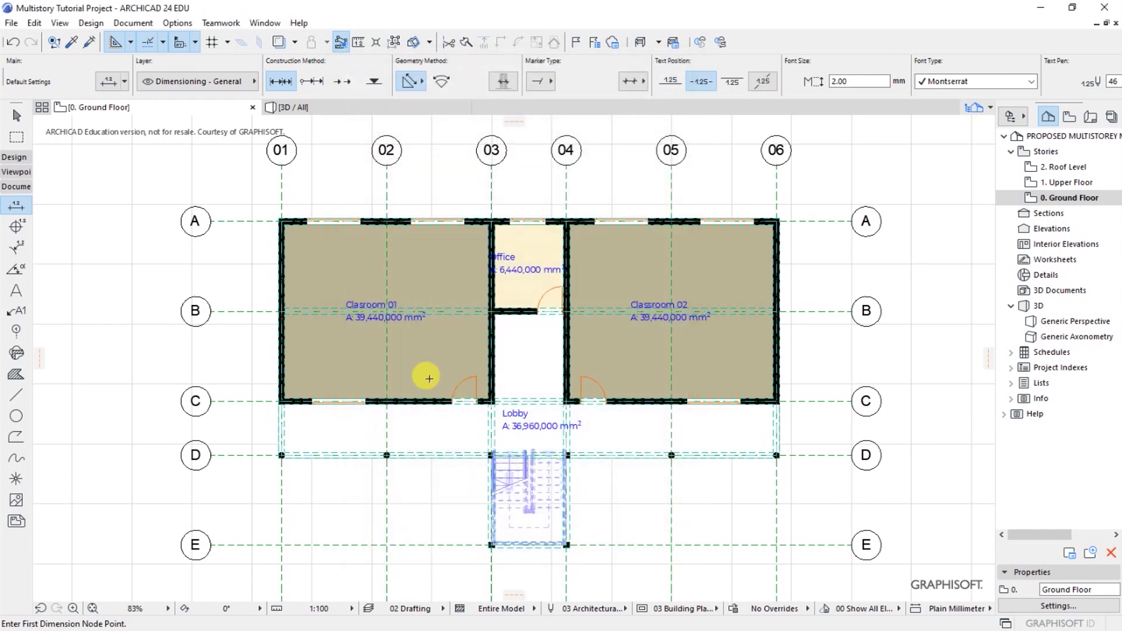
Start a dimension chain along grid A with nodes at the grid 01 outer corner and both edges of the two windows between grids 01 and 03
scroll(266, 325, down, 2)
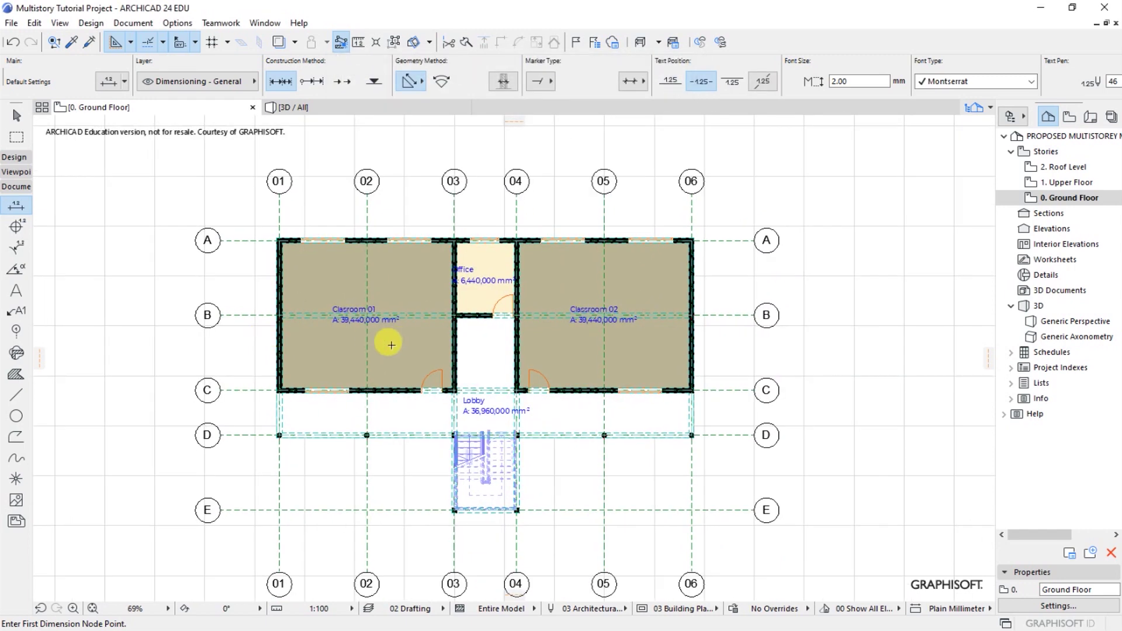
scroll(401, 337, down, 2)
scroll(375, 261, up, 4)
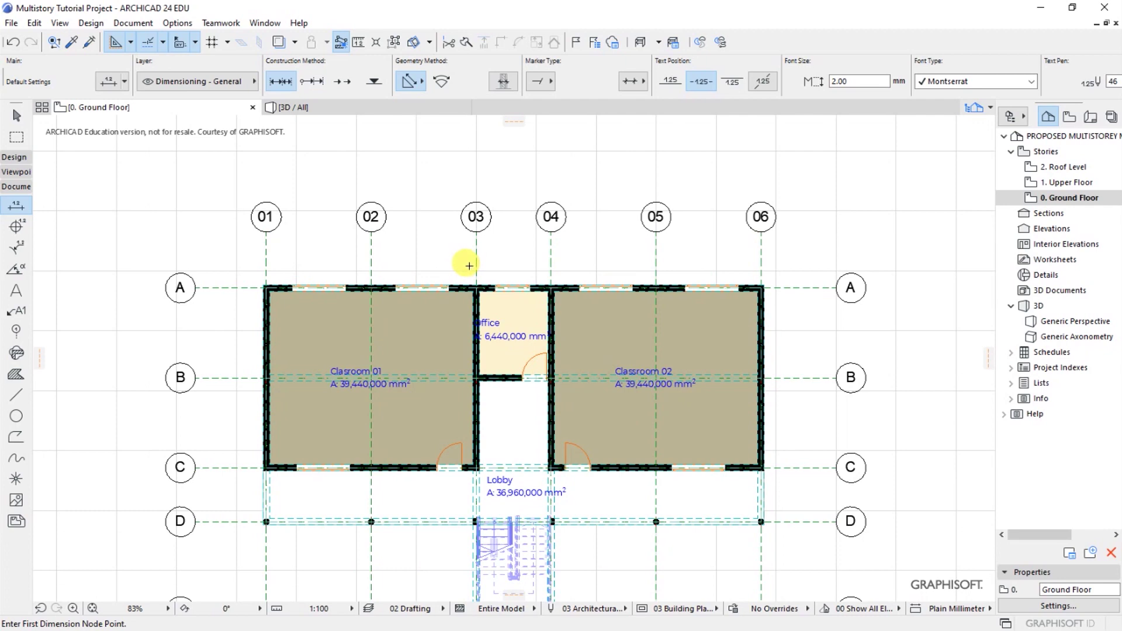
scroll(470, 266, up, 1)
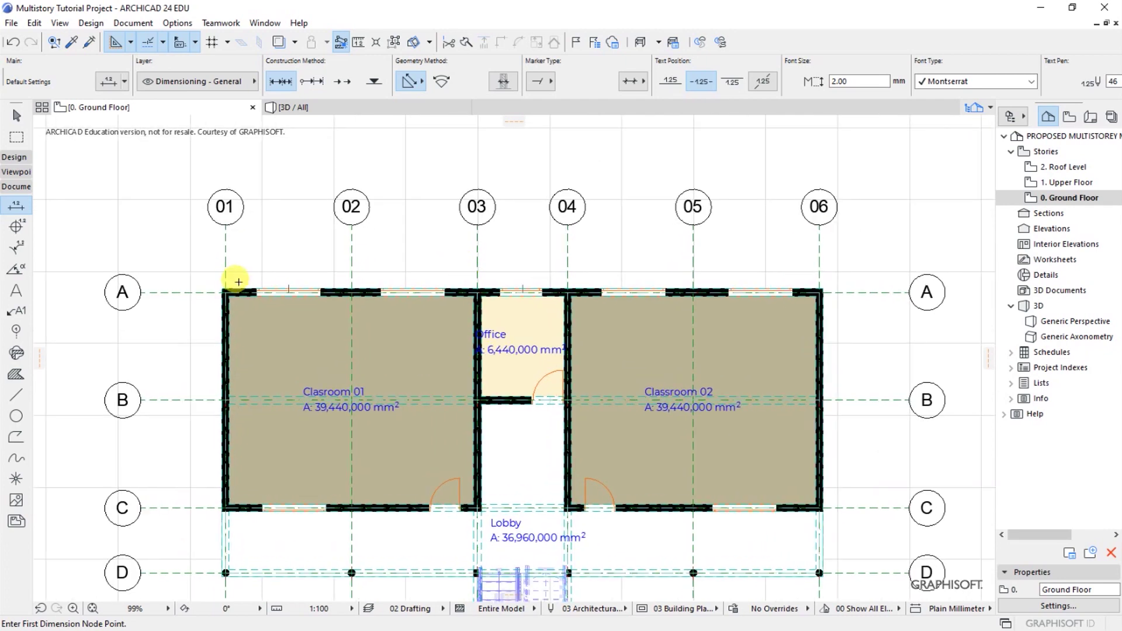
scroll(661, 261, up, 1)
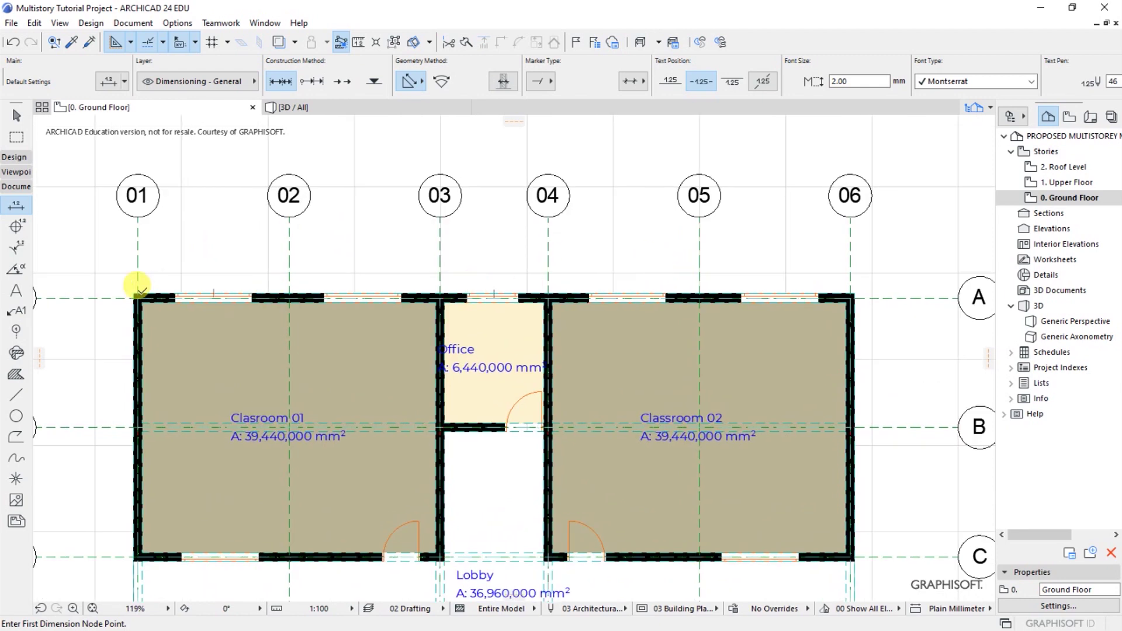
click(134, 292)
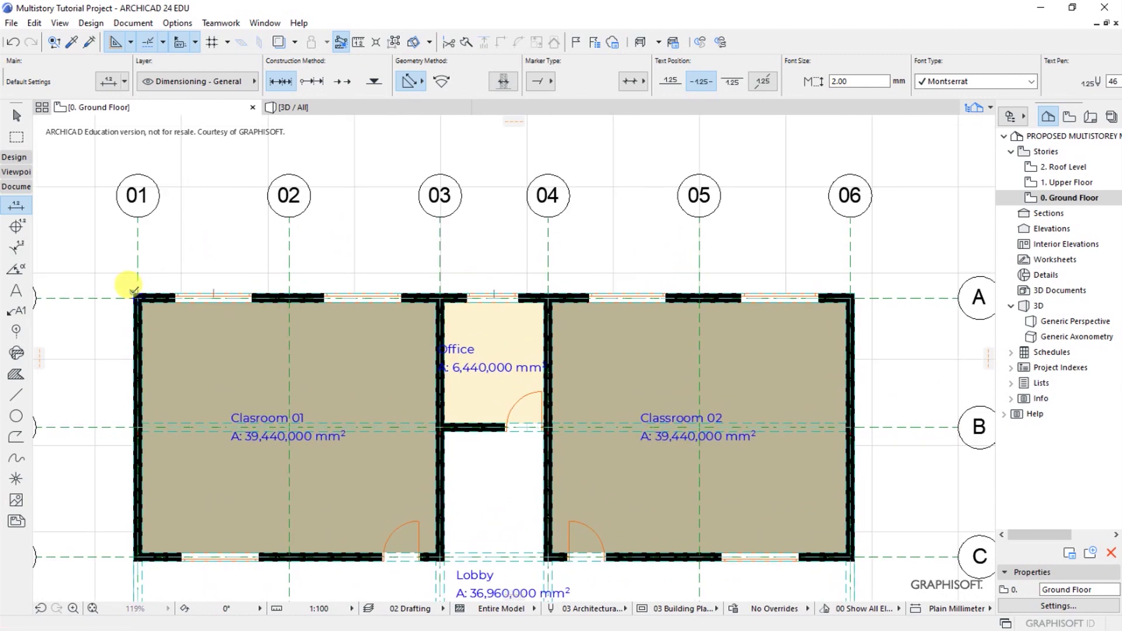
click(175, 292)
click(252, 292)
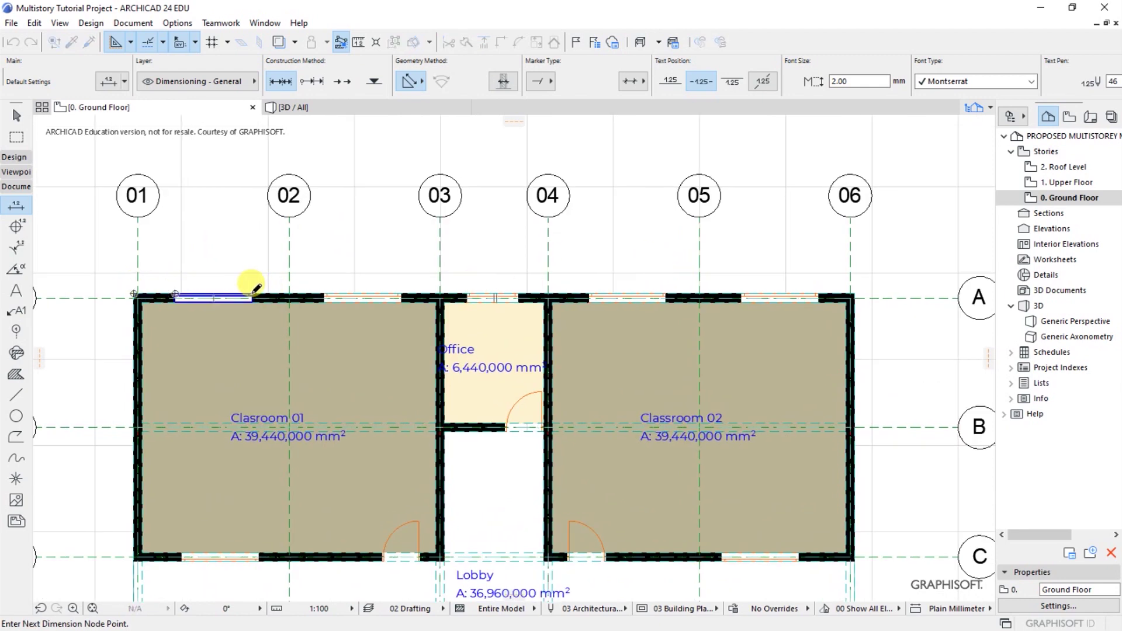
click(324, 293)
click(402, 293)
Extend the chain with nodes at both edges of the office window and the two Classroom 02 windows, plus the grid 06 outer corner
click(466, 292)
click(519, 293)
click(588, 293)
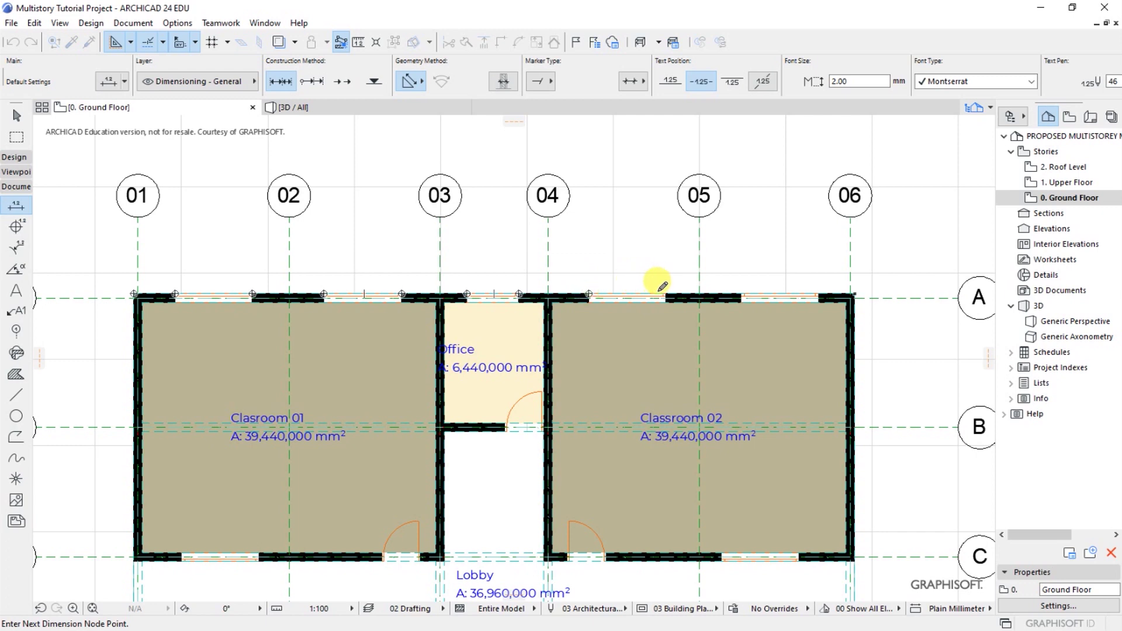
click(666, 294)
click(741, 293)
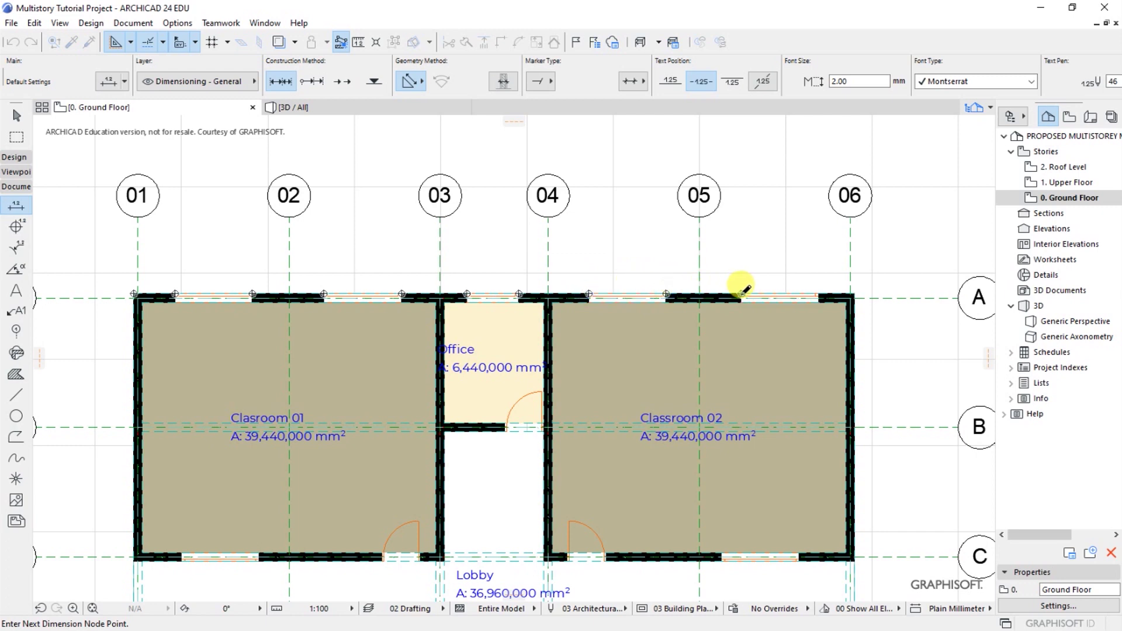
click(819, 293)
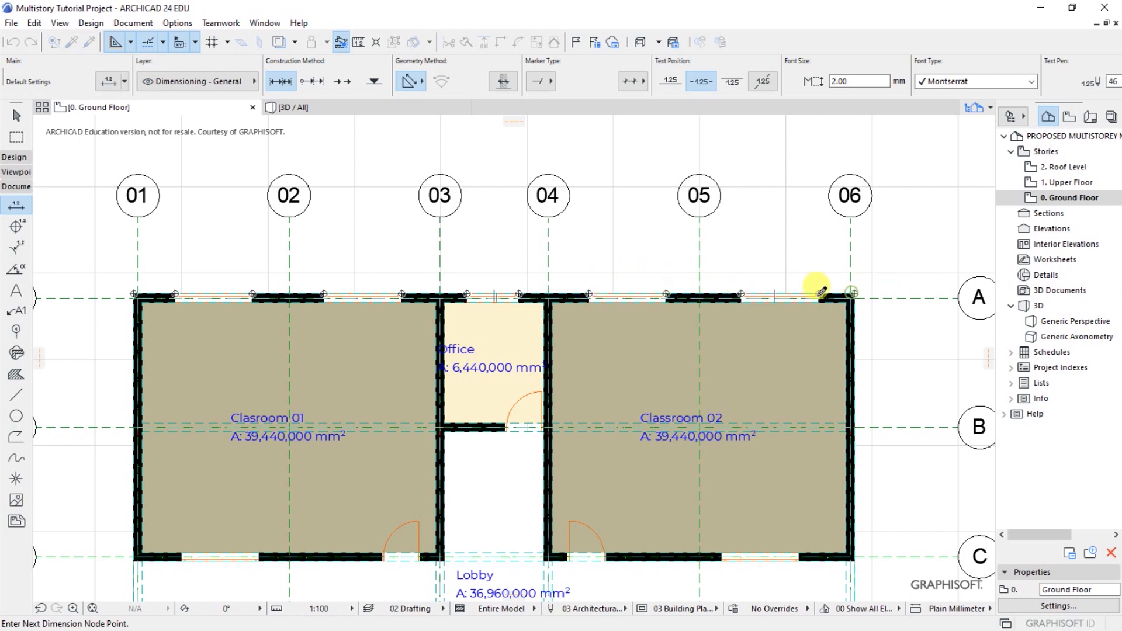
Finish picking nodes and place the opening dimension line just outside the grid A wall, between the wall and the grid bubbles
scroll(672, 257, down, 1)
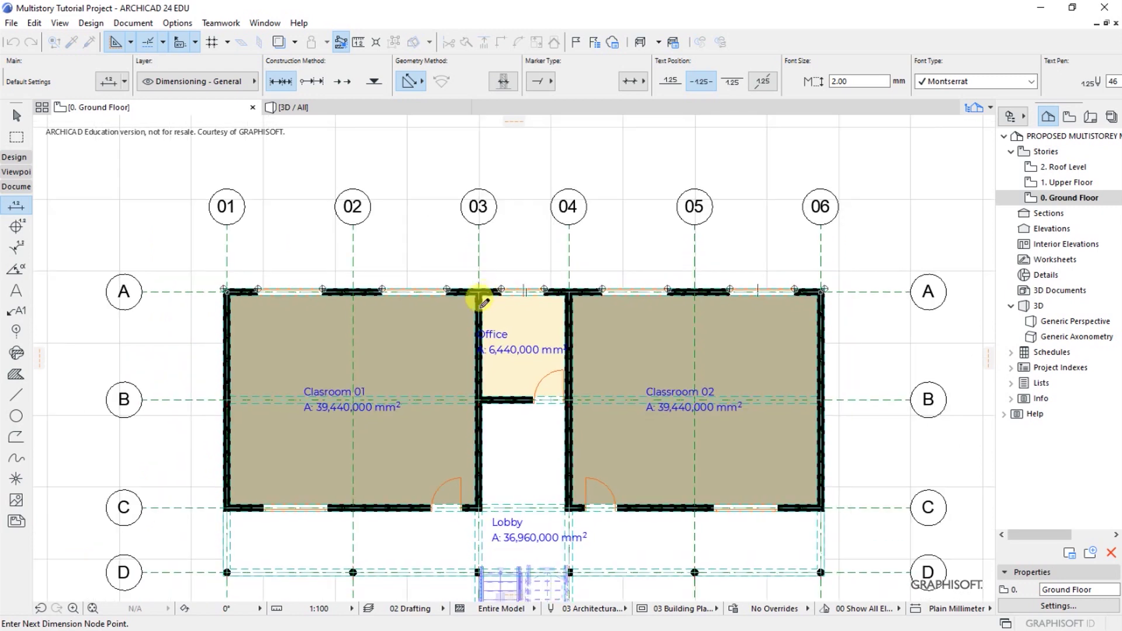
scroll(485, 295, up, 2)
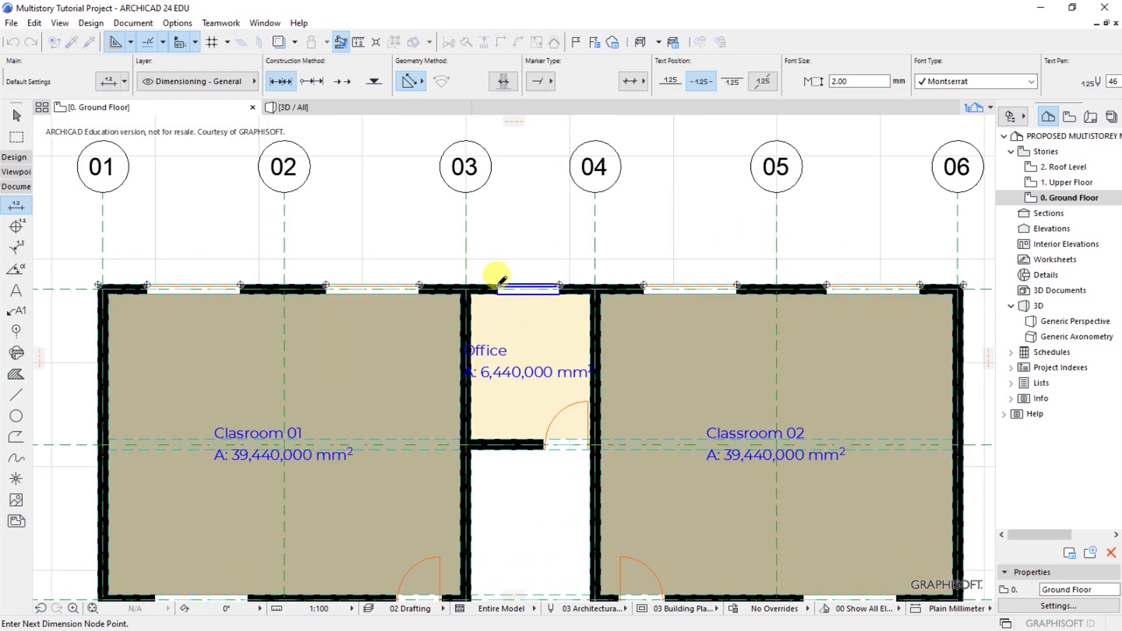
click(500, 282)
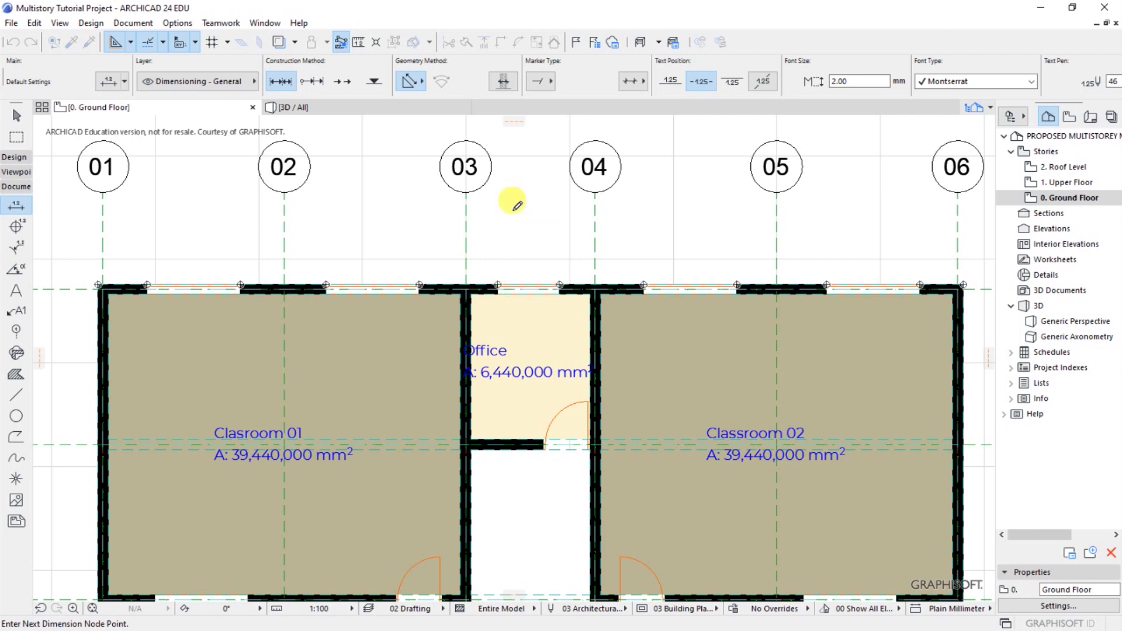
scroll(397, 249, down, 1)
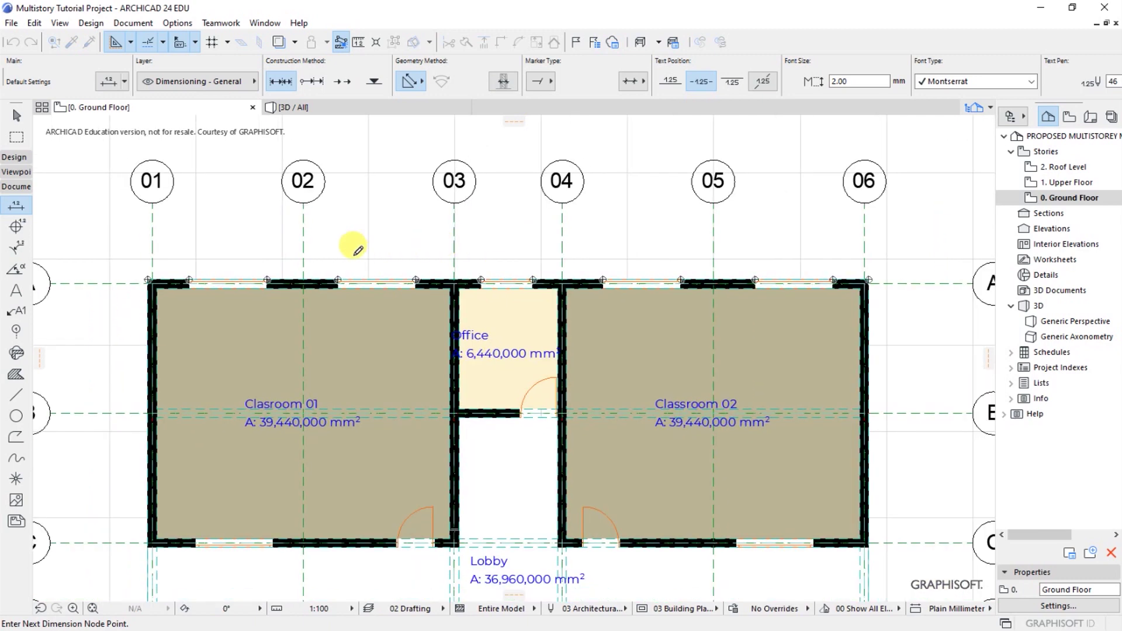
double_click(510, 226)
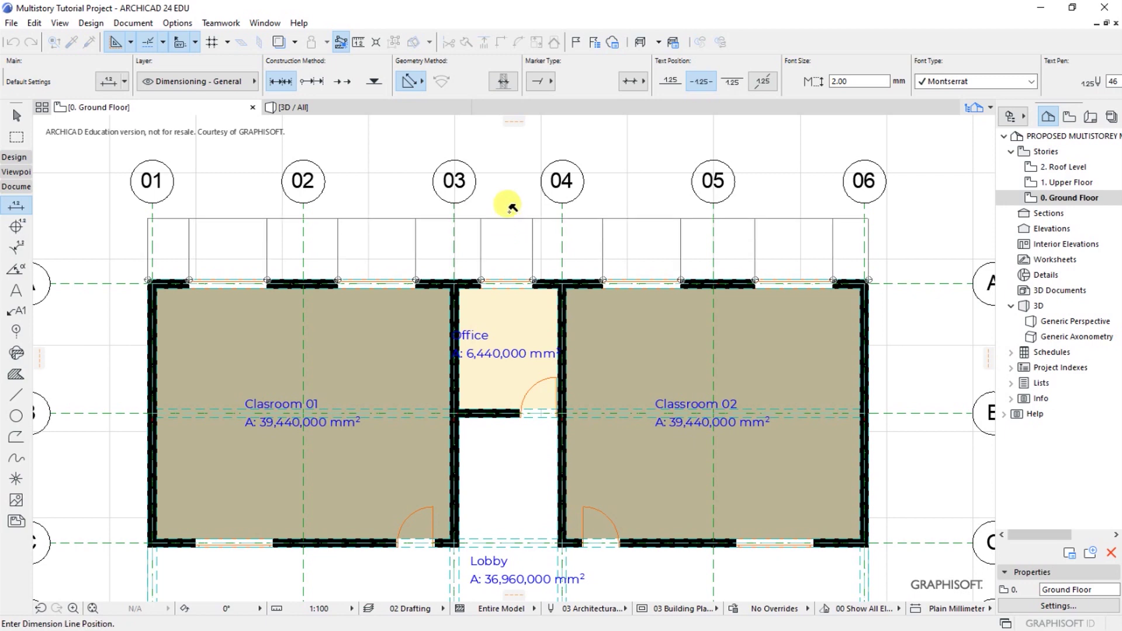
scroll(511, 302, down, 2)
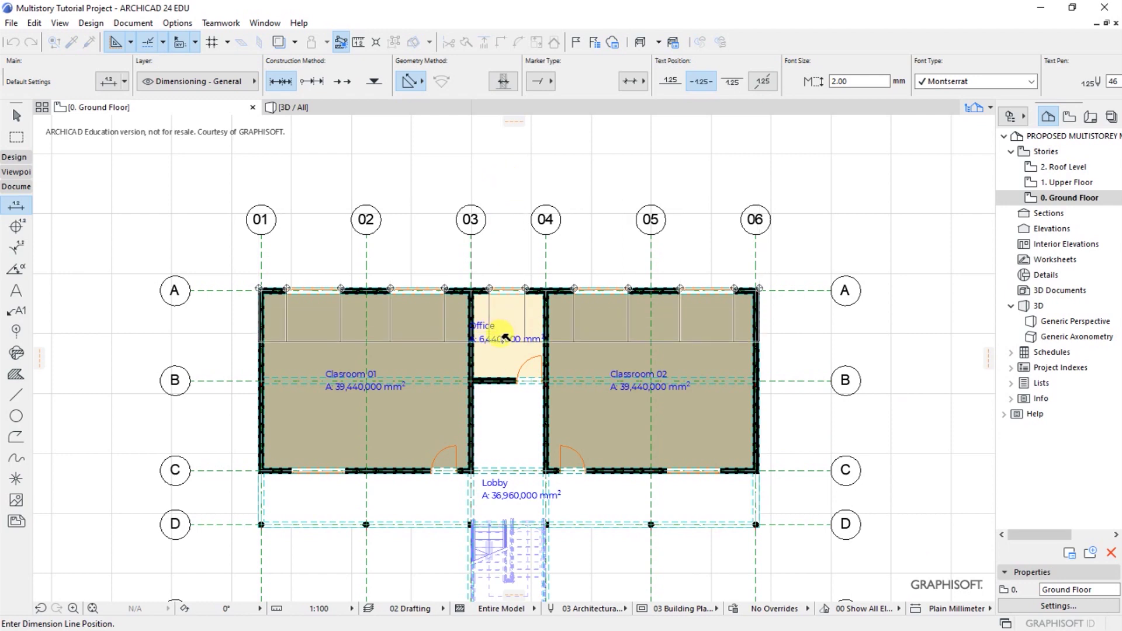
scroll(504, 233, up, 1)
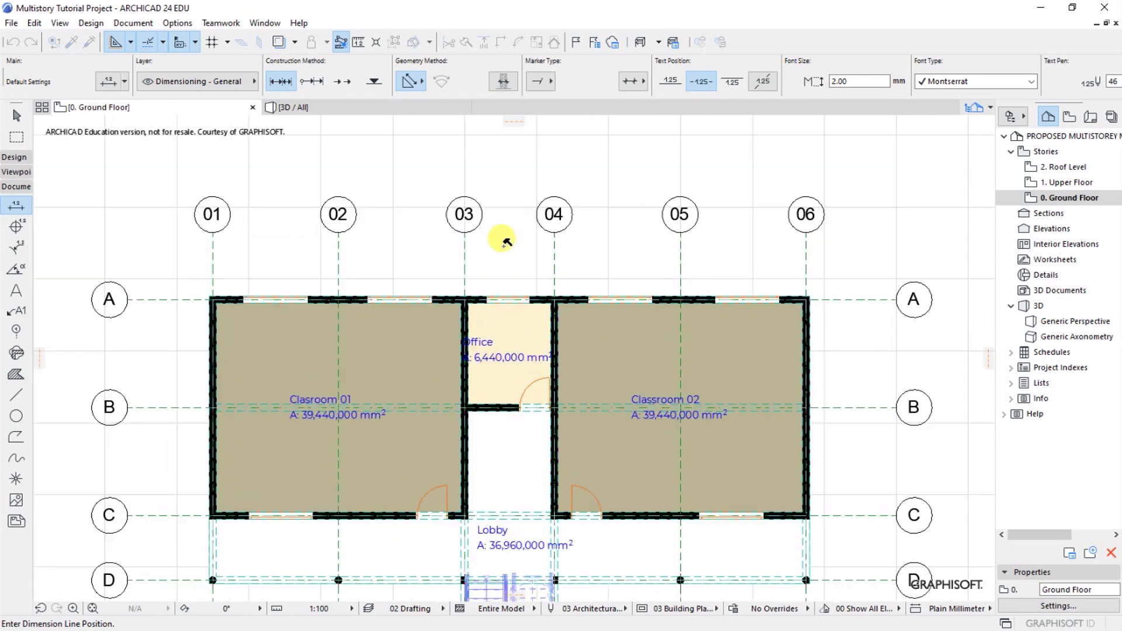
scroll(506, 240, up, 1)
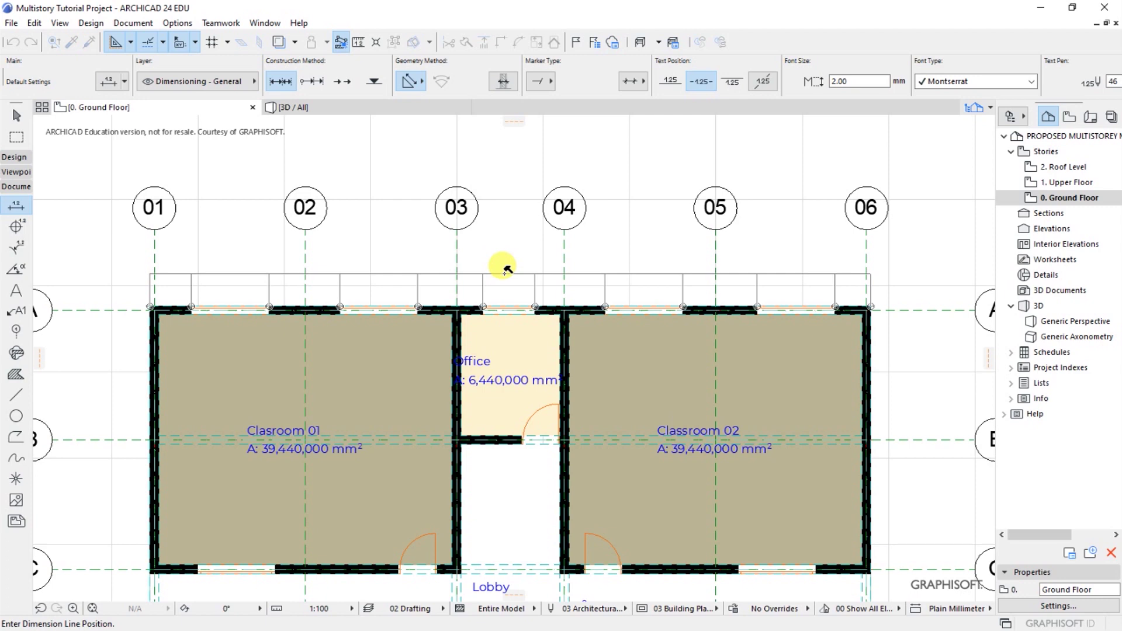
click(505, 270)
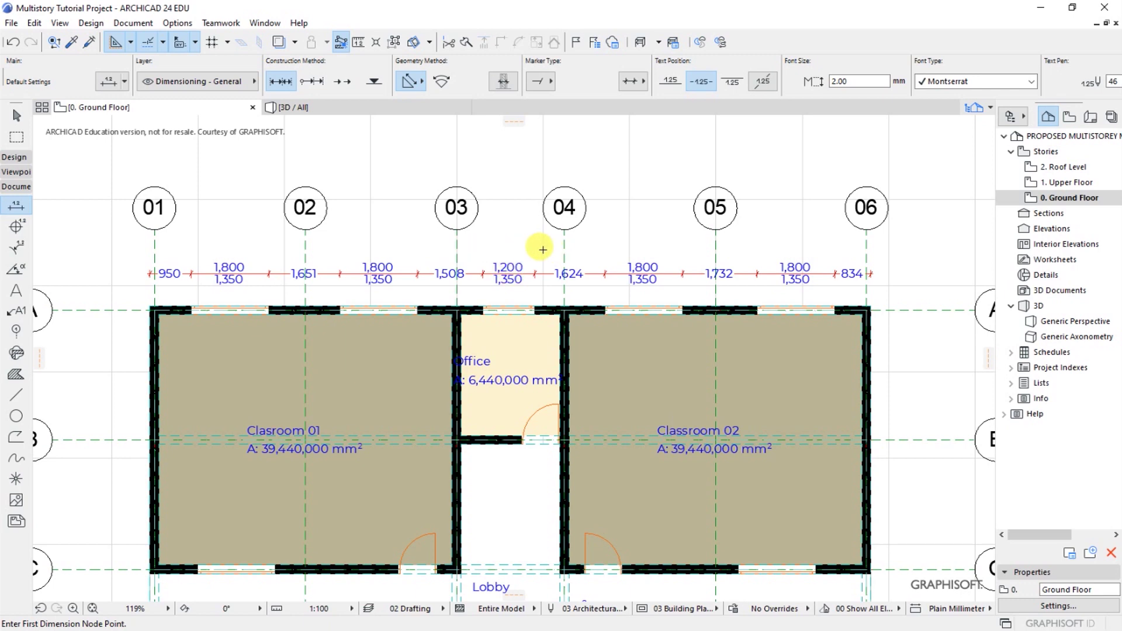
click(154, 360)
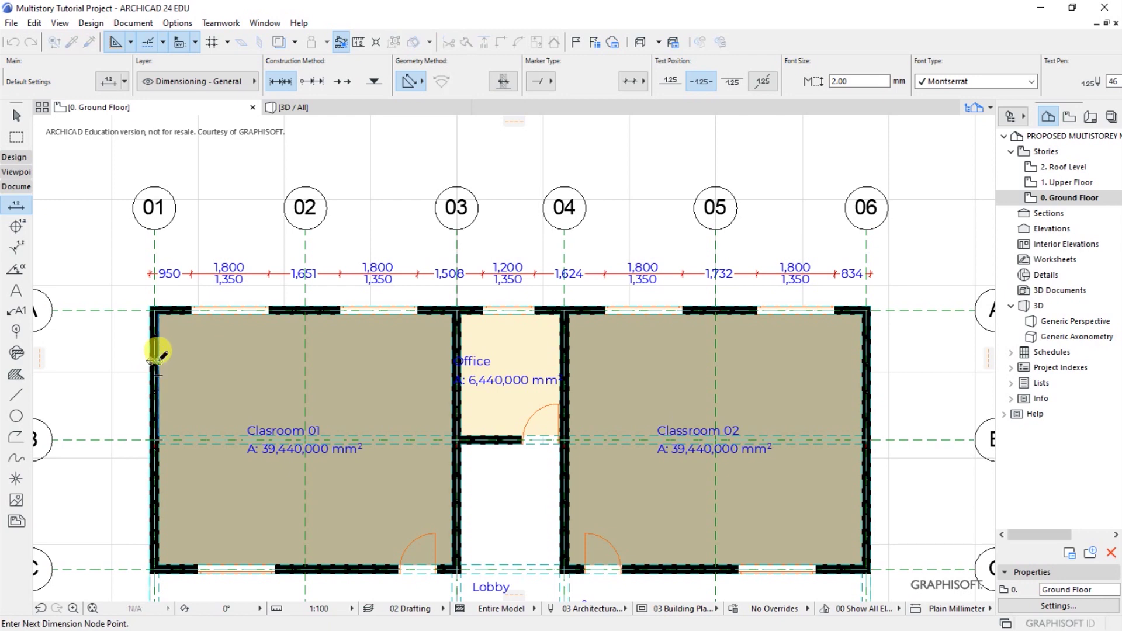
click(454, 378)
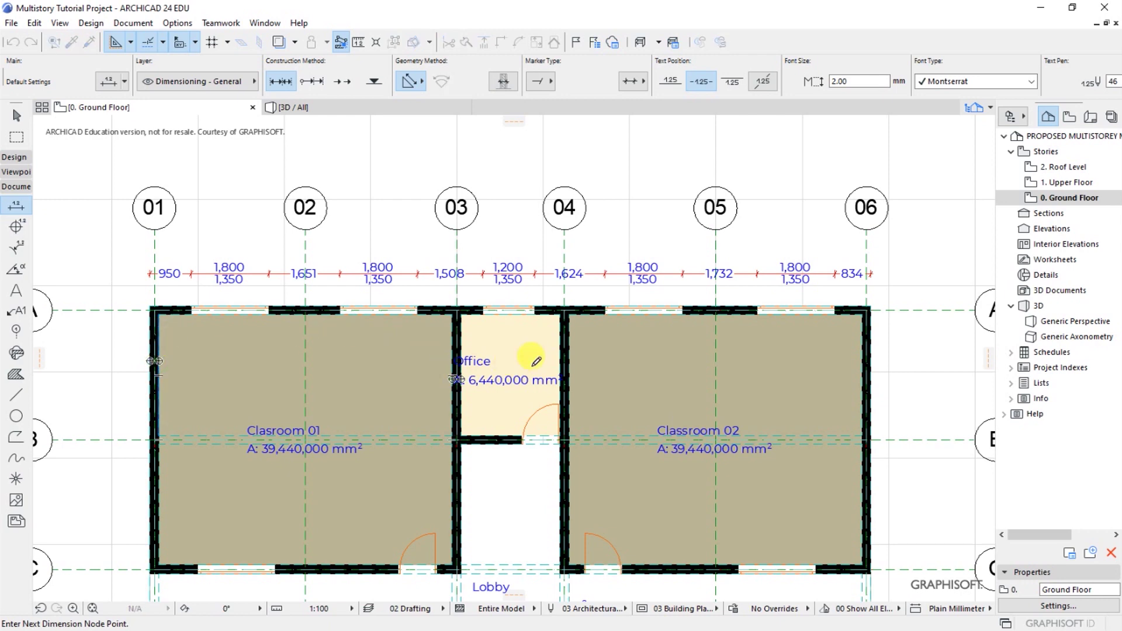
click(562, 368)
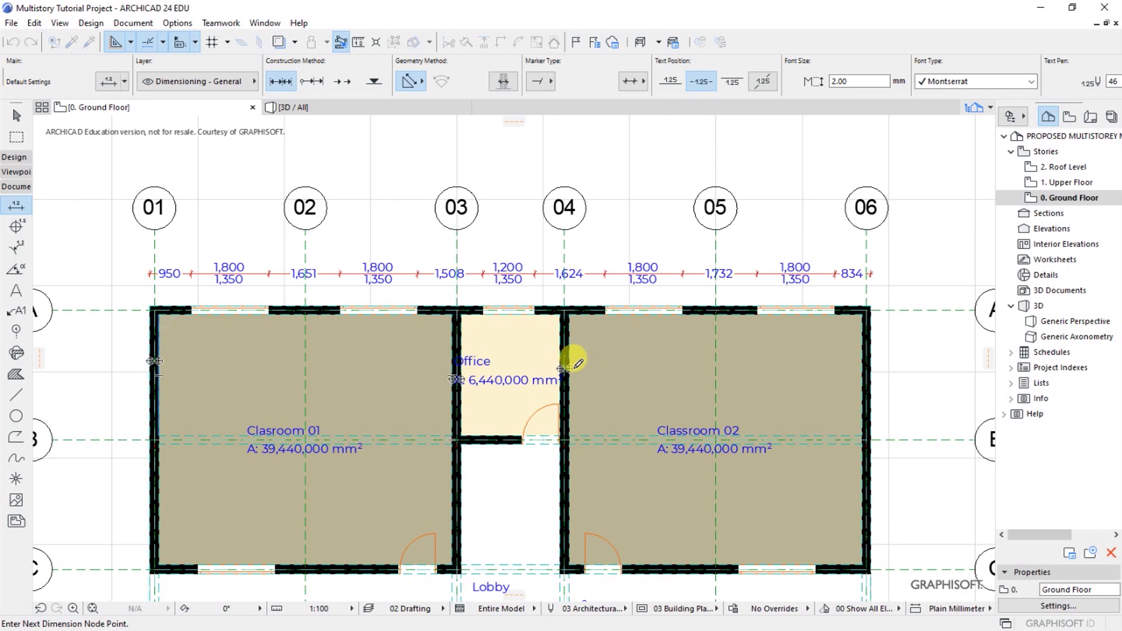
click(457, 378)
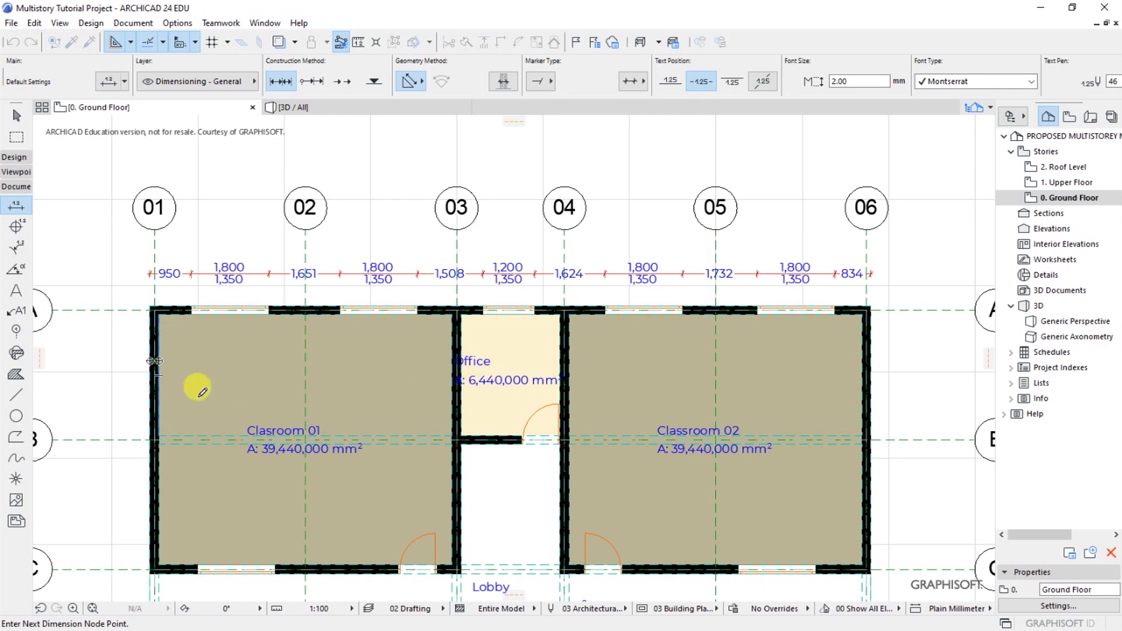
click(151, 361)
Dimension the wall thicknesses and clear spans across the walls at grids 01, 03, 04 and 06, placing the line just outside the opening dimensions
scroll(207, 333, down, 3)
scroll(266, 370, up, 2)
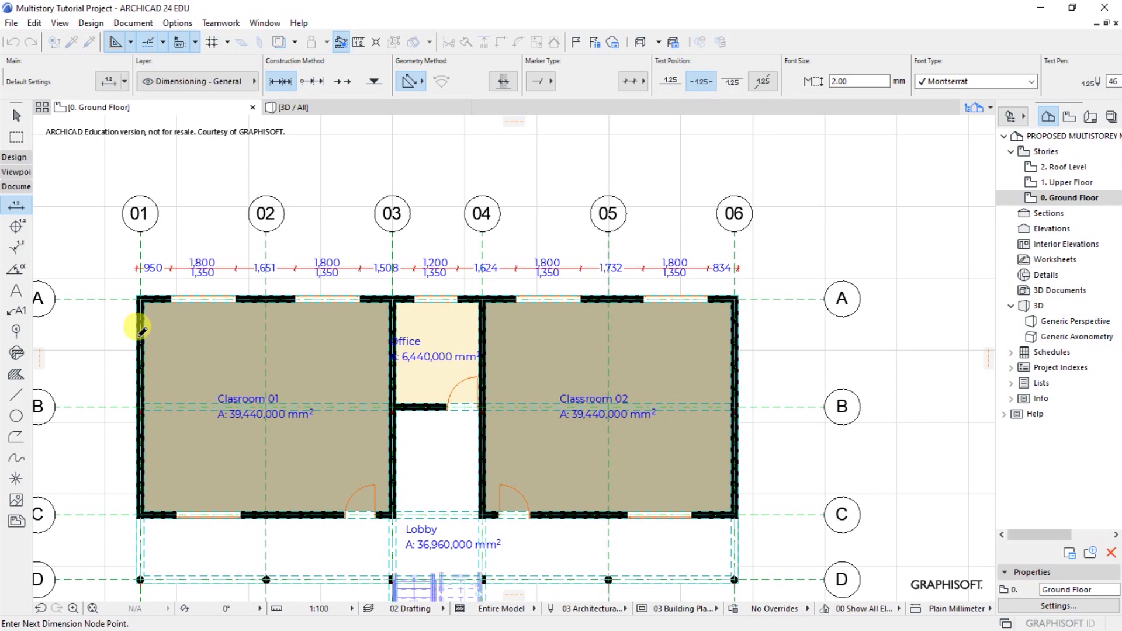
scroll(142, 334, up, 10)
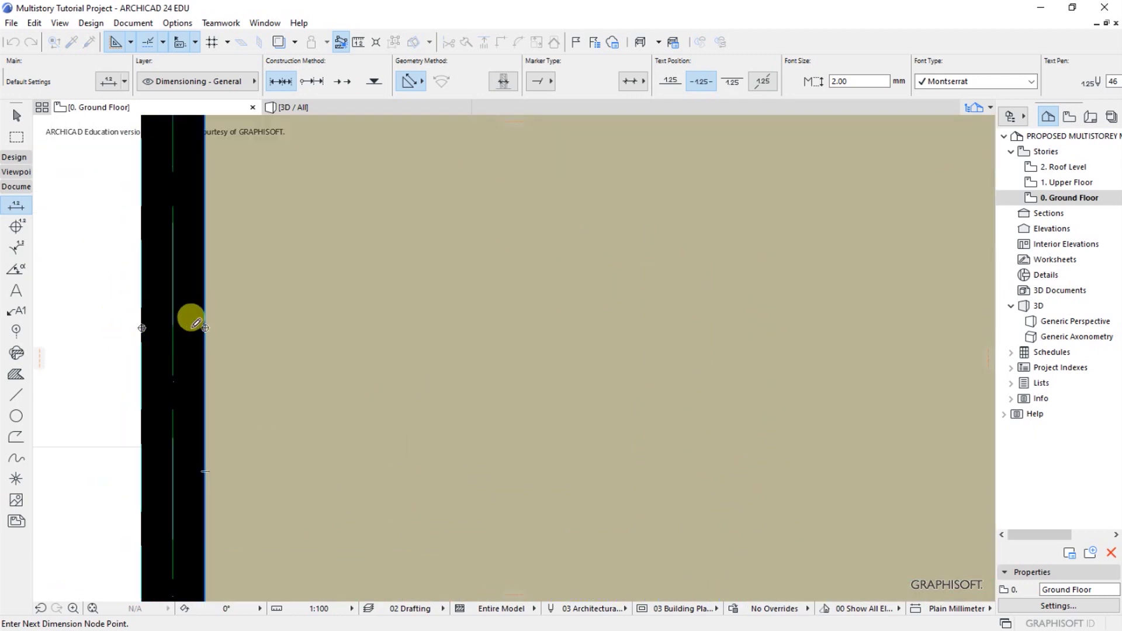
click(141, 328)
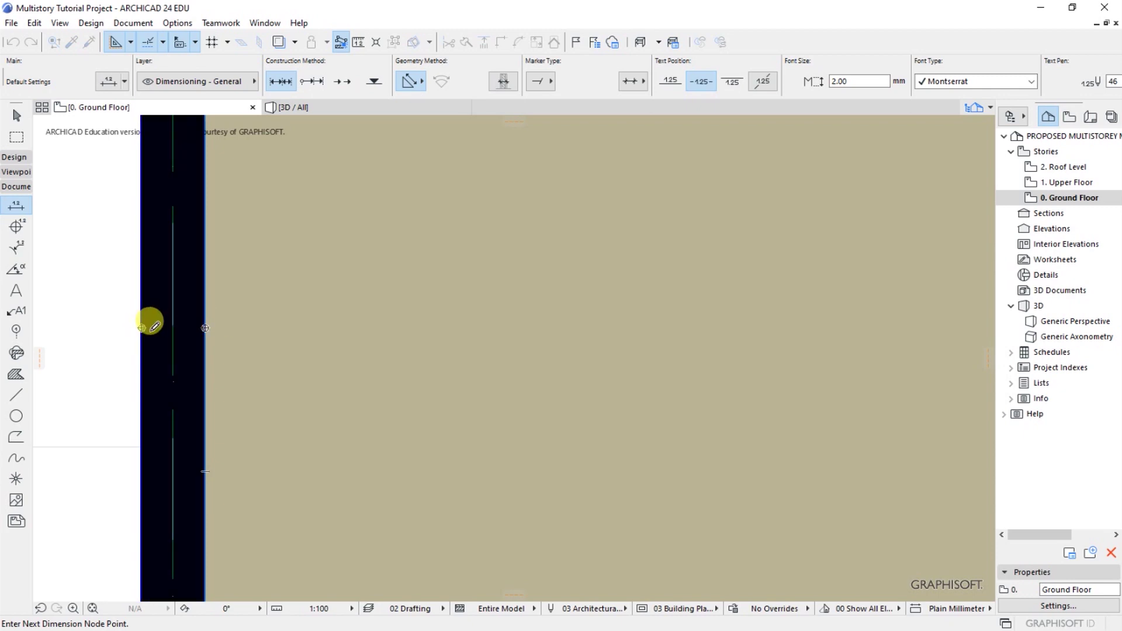
scroll(146, 331, down, 5)
scroll(144, 345, down, 2)
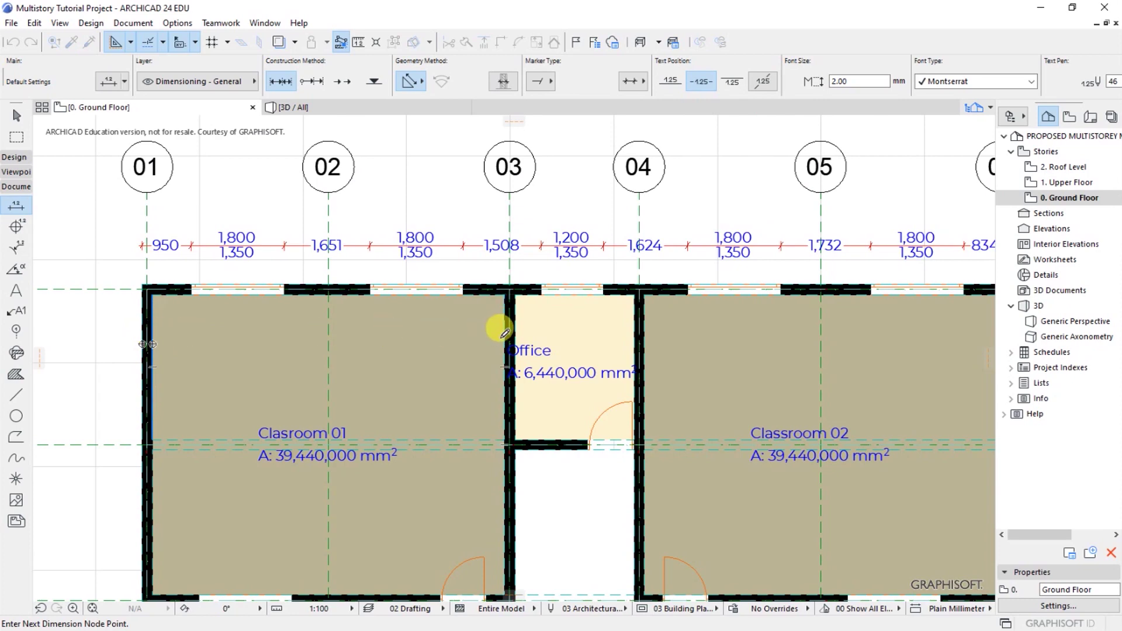
scroll(333, 318, down, 2)
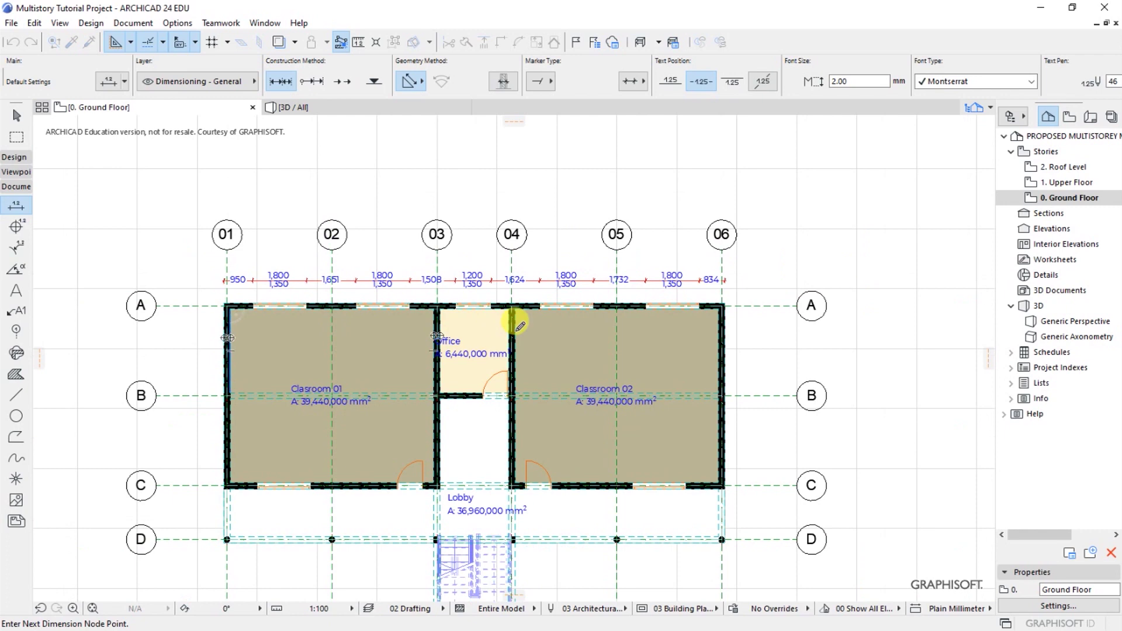
click(762, 338)
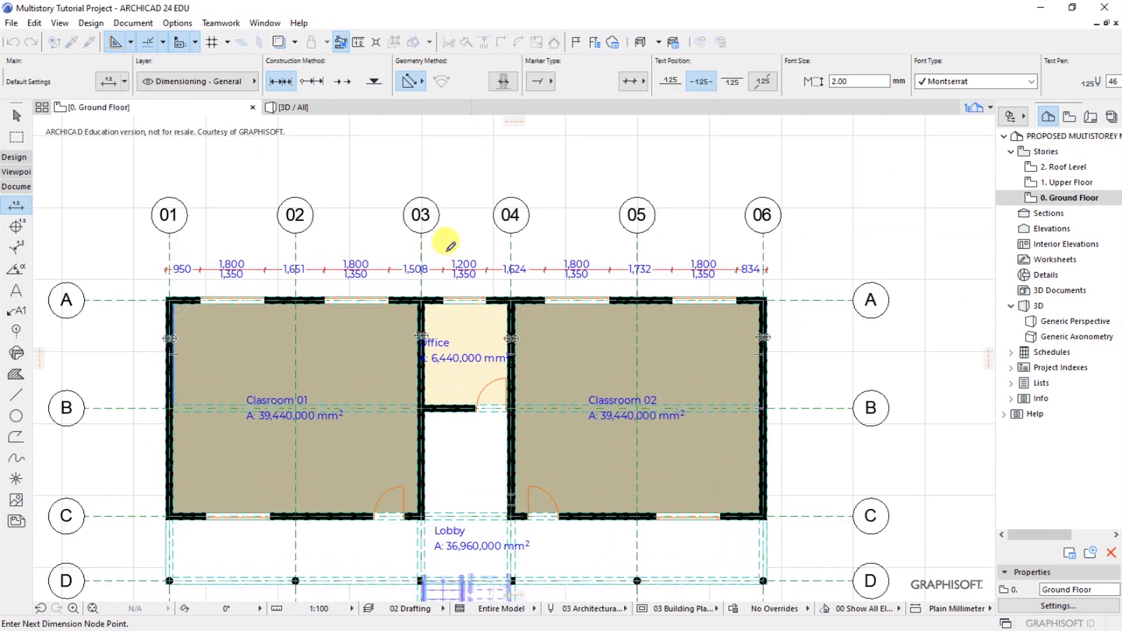
double_click(468, 235)
click(470, 236)
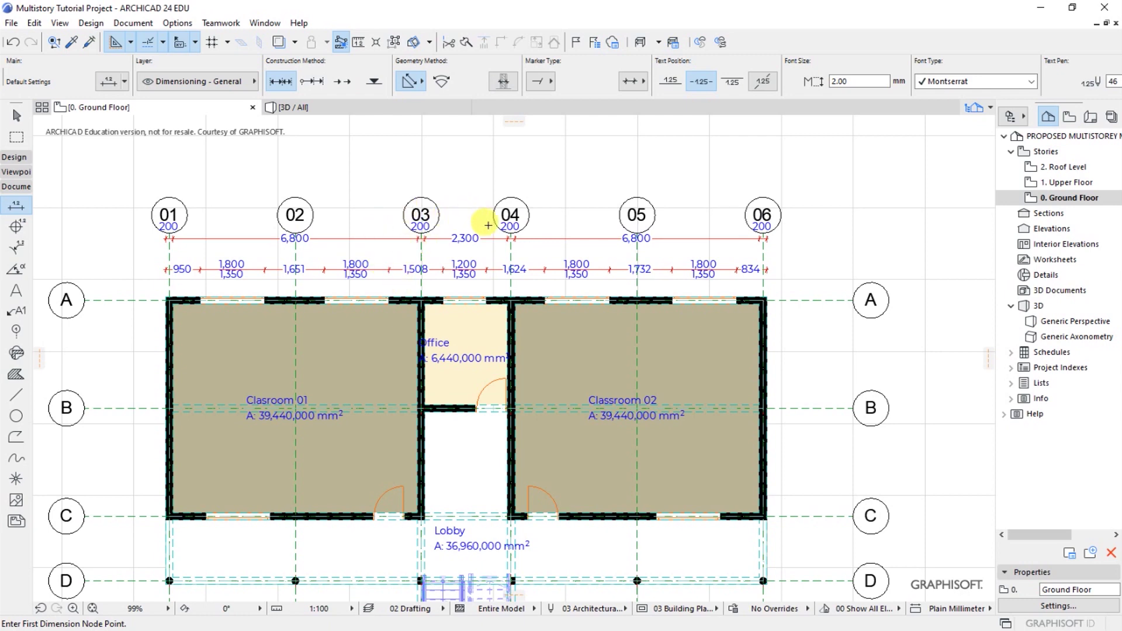
Select grid lines 01 to 06 and stretch the grid A-side end of grid 01 outward, well clear of the dimension lines
scroll(576, 216, down, 2)
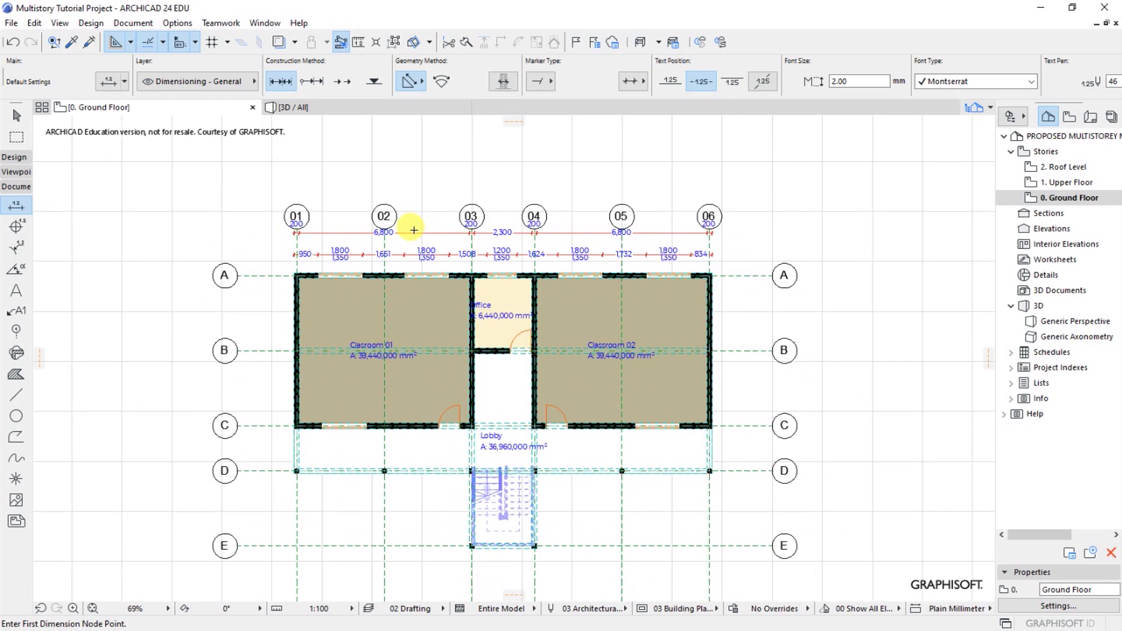
scroll(416, 227, up, 2)
shift+click(243, 251)
shift+click(370, 253)
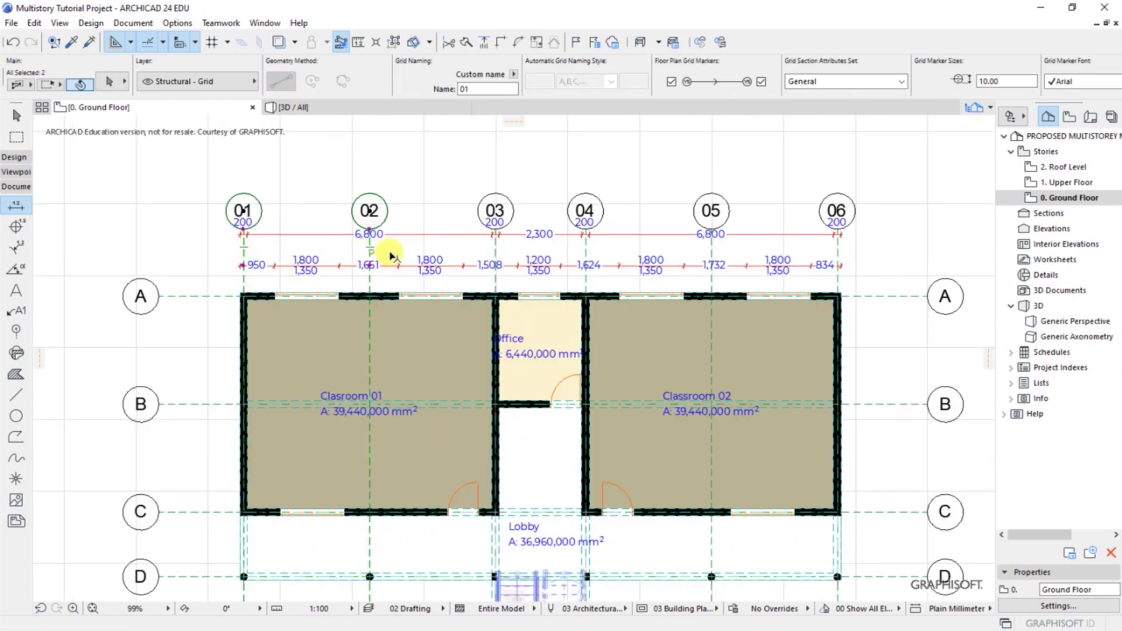
shift+click(495, 250)
shift+click(586, 248)
shift+click(711, 245)
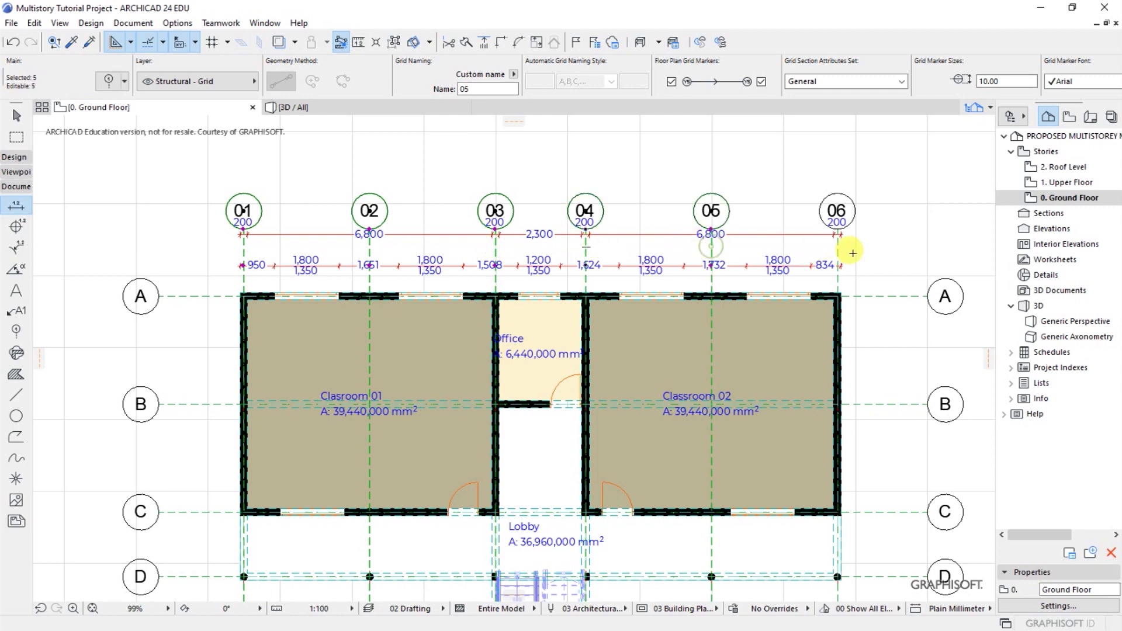
shift+click(839, 252)
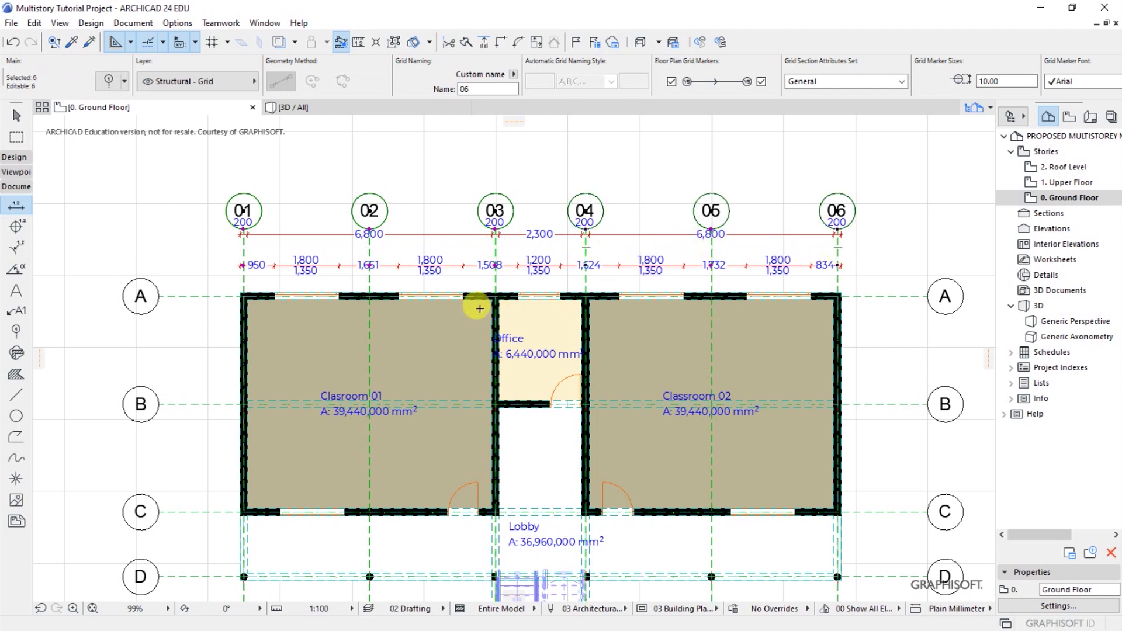
scroll(473, 310, down, 3)
scroll(322, 233, up, 3)
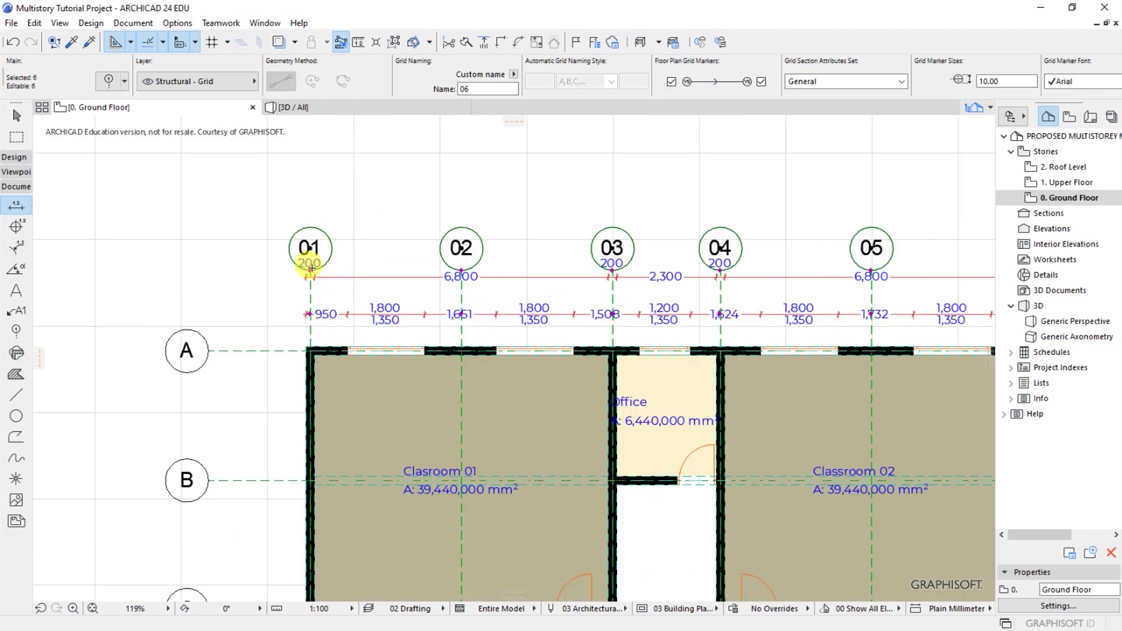
click(309, 260)
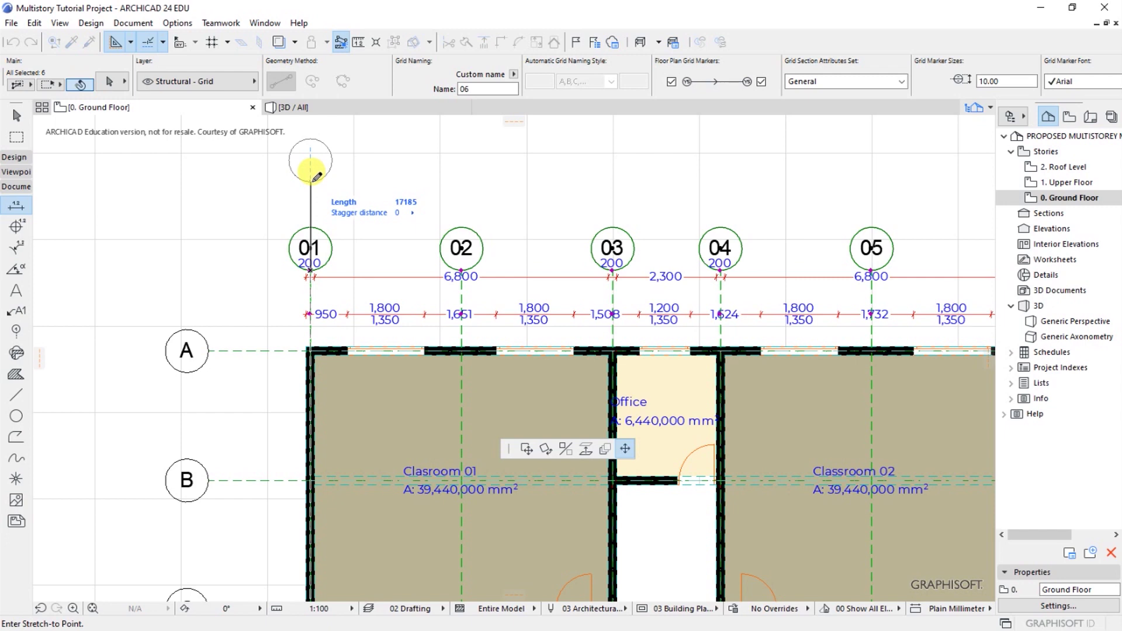
click(310, 155)
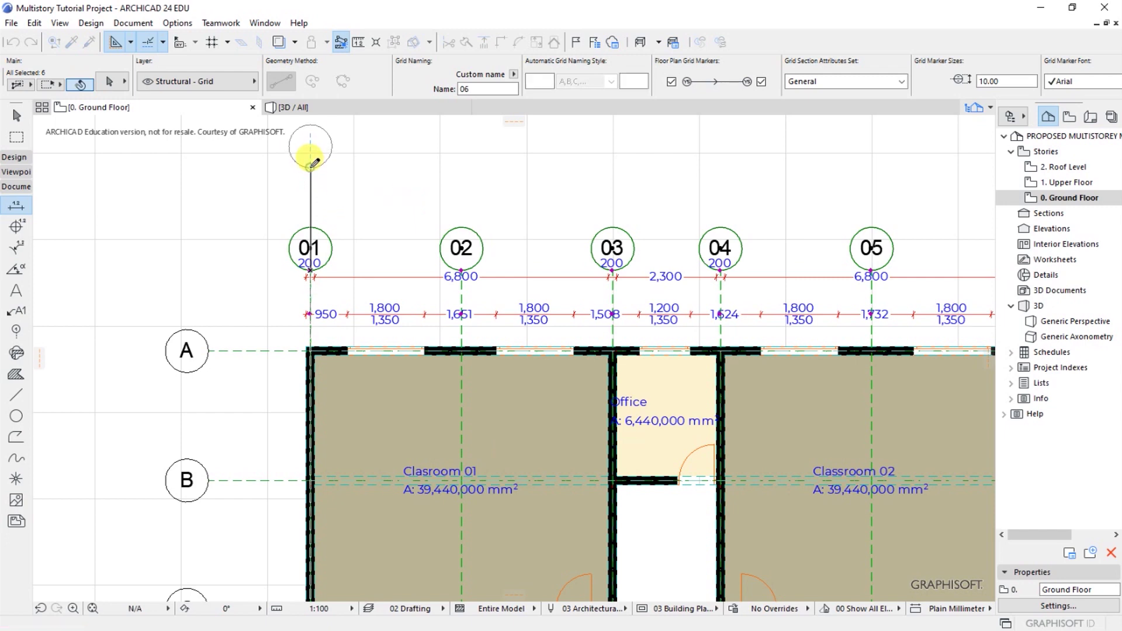
Stretch the grid A-side ends of grids 02, 03 and 04 outward to align with the extended end of grid 01
scroll(411, 293, down, 2)
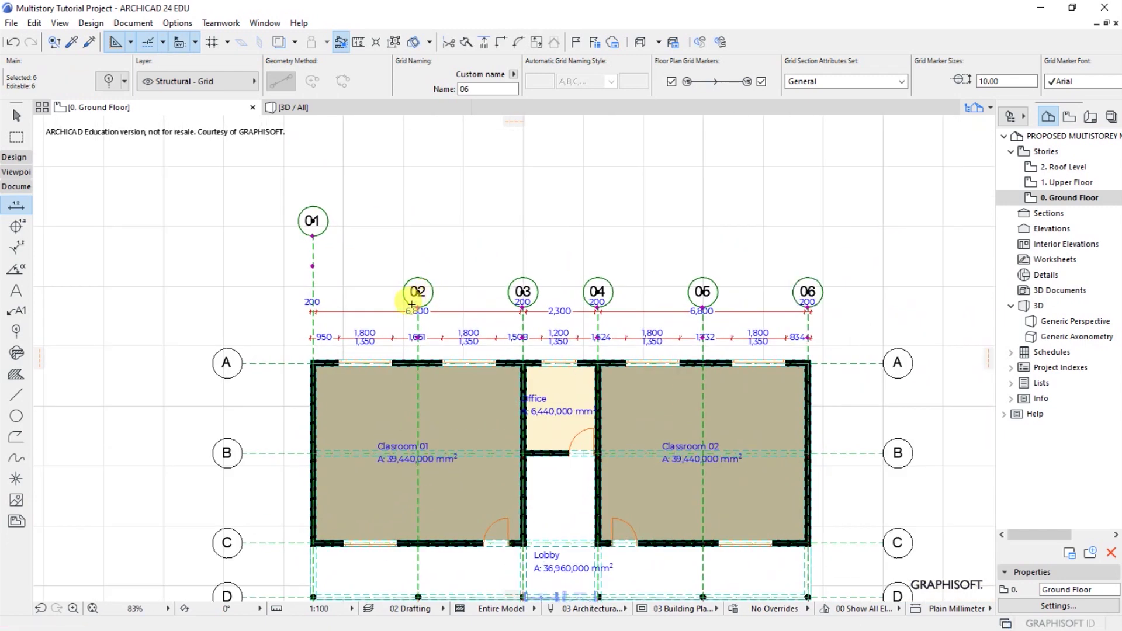
scroll(420, 295, up, 1)
click(418, 298)
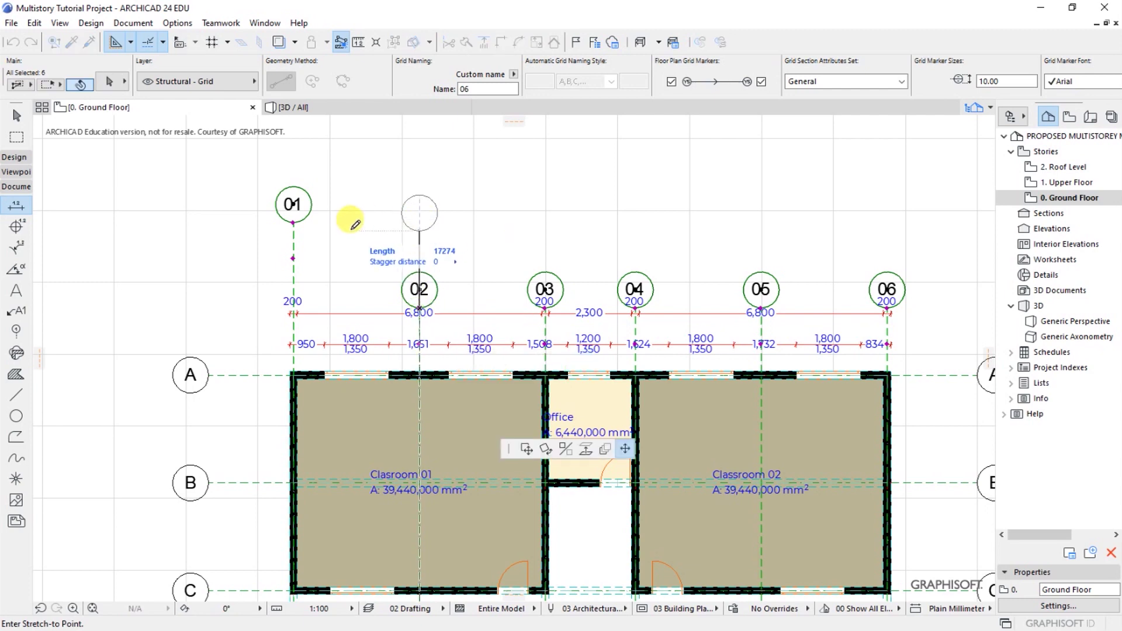
click(294, 217)
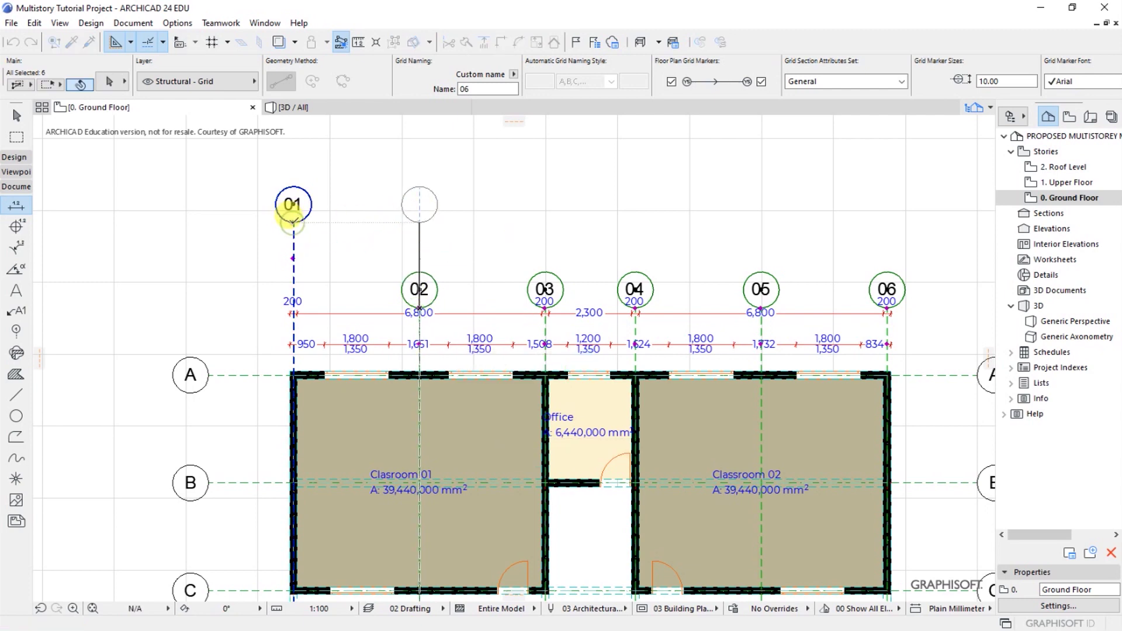
click(542, 305)
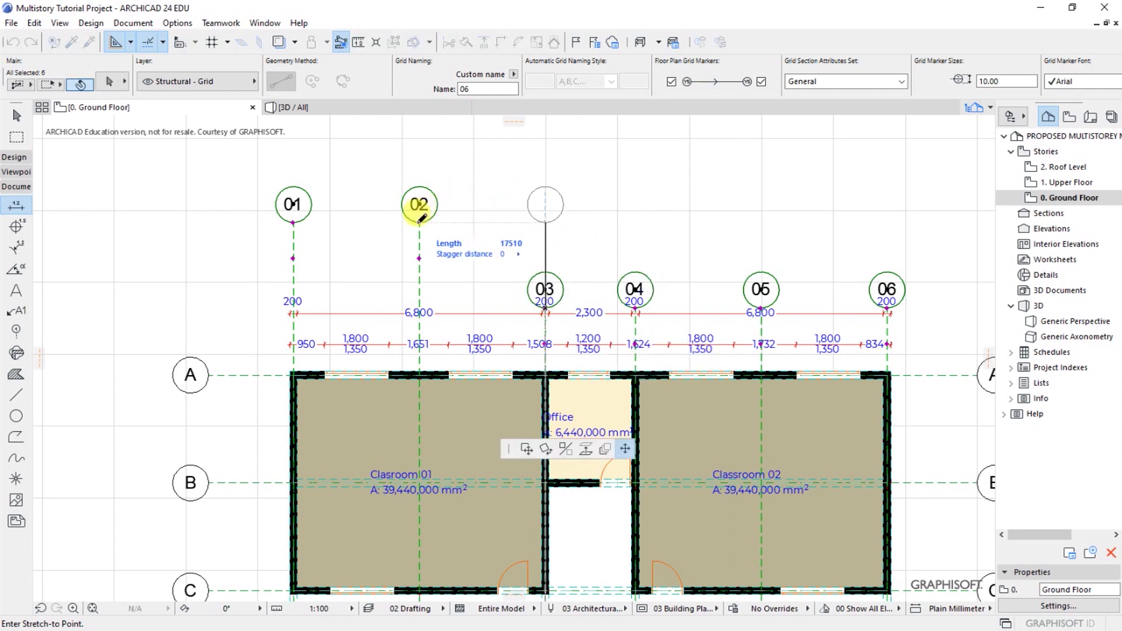
click(420, 220)
click(634, 305)
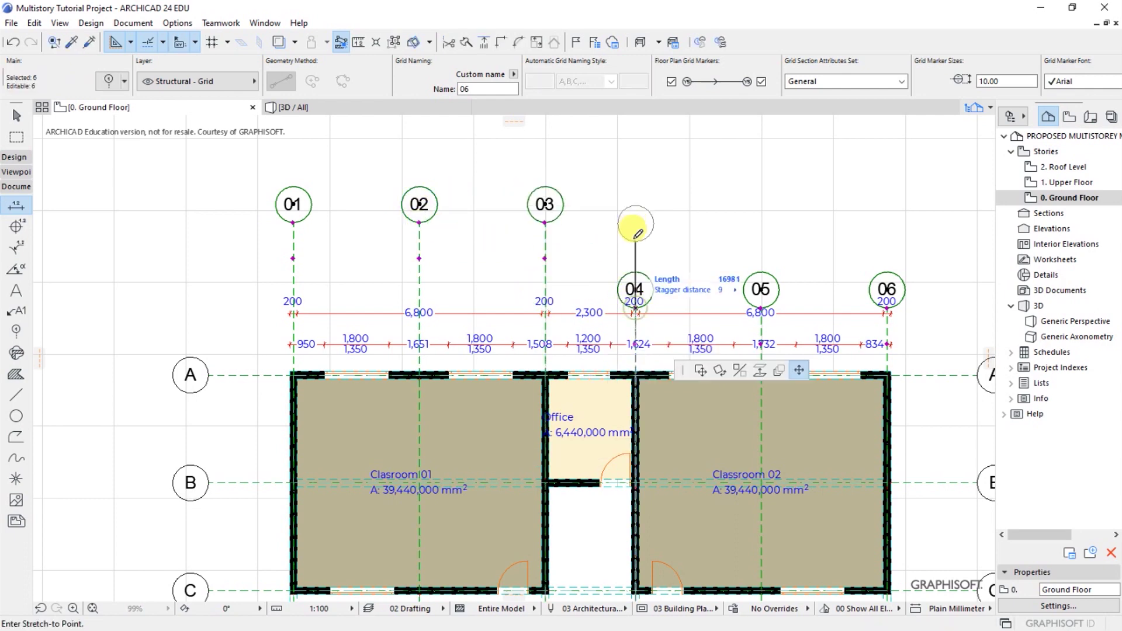
click(543, 224)
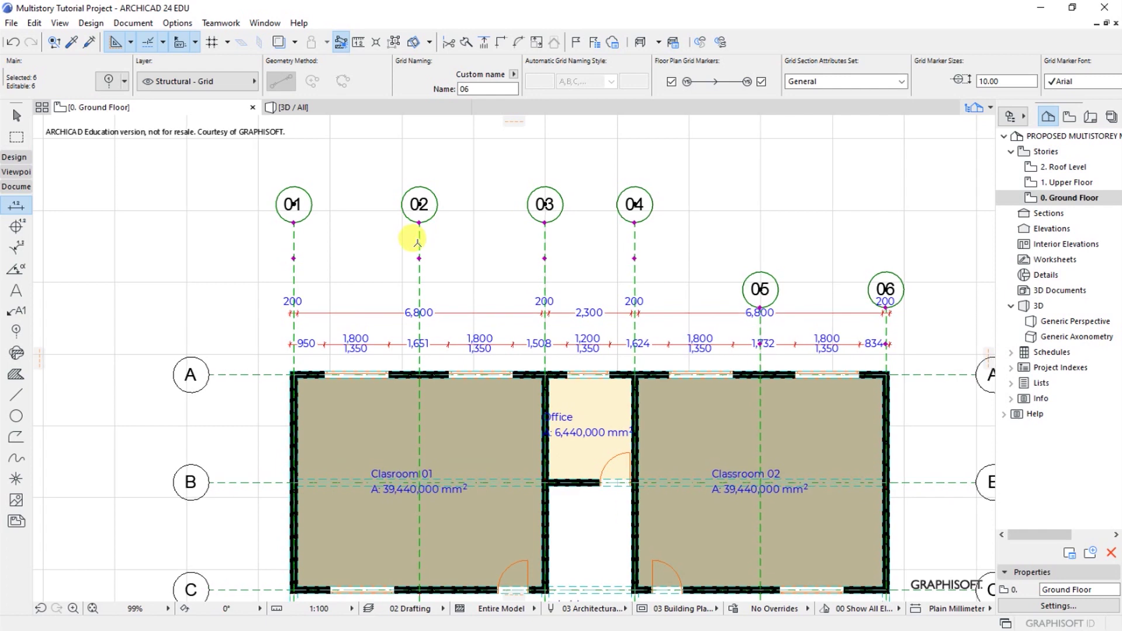
Stretch the grid A-side ends of grids 05 and 06 to align with the other extended grids, and clear the selection
scroll(614, 251, down, 1)
scroll(679, 320, up, 2)
click(678, 305)
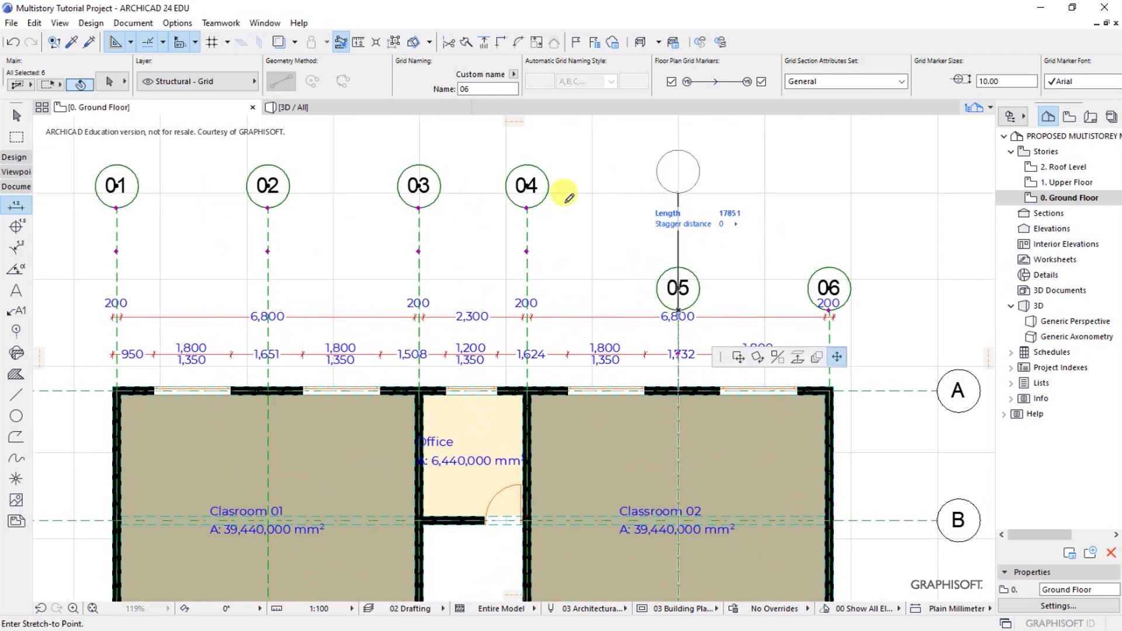
click(526, 208)
click(827, 310)
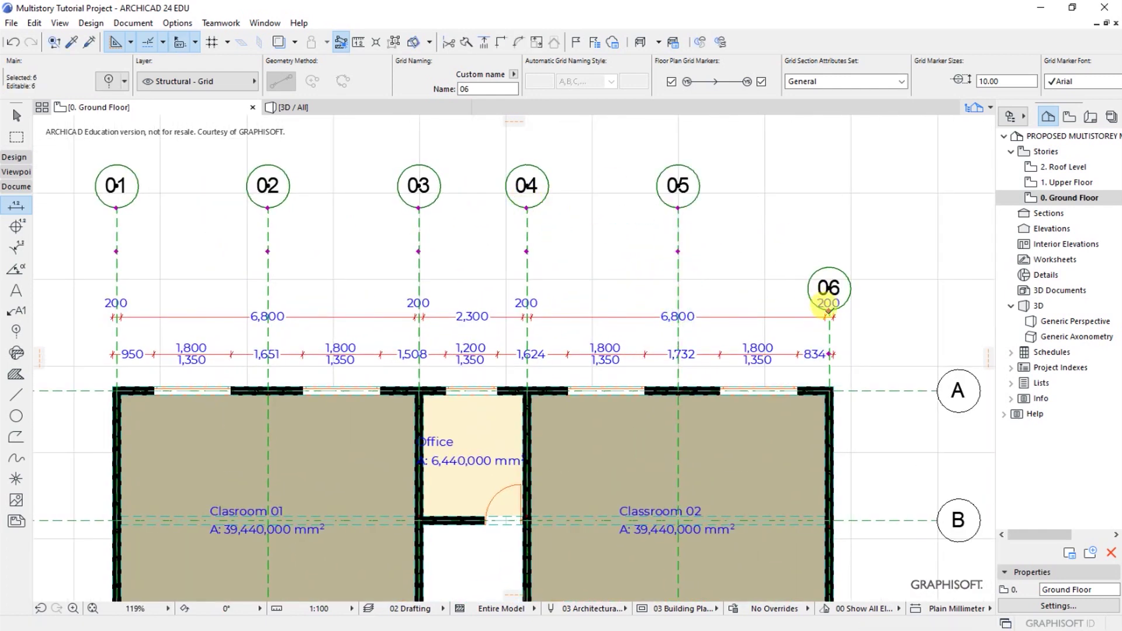
click(678, 208)
key(Escape)
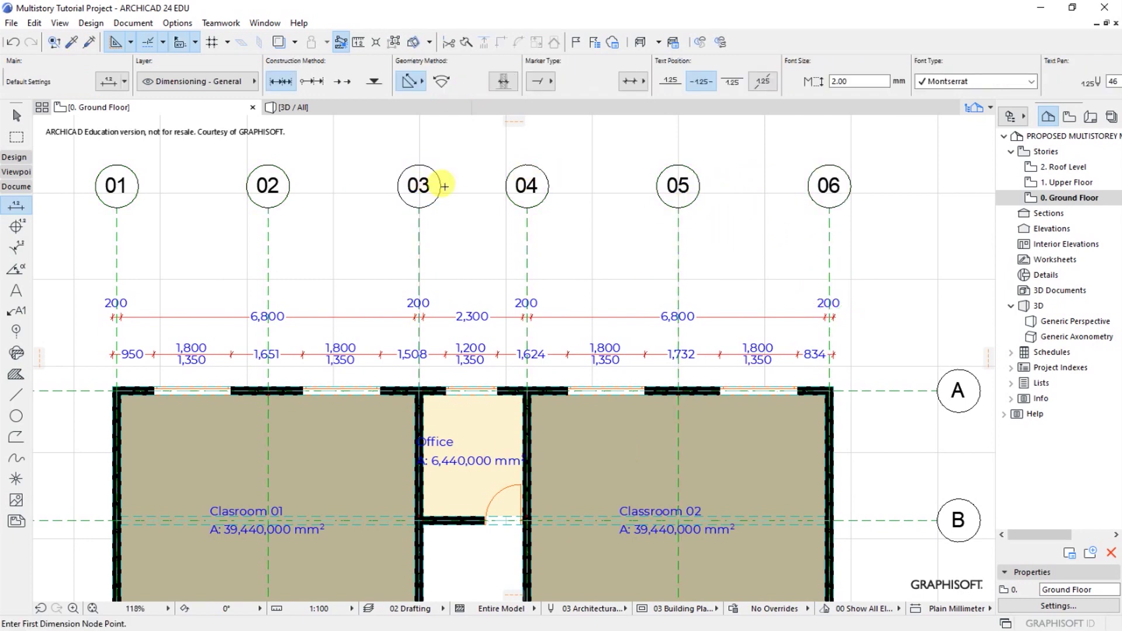
Select grid lines A to E and stretch grid A's end outward on the grid 06 side of the building
scroll(444, 186, down, 5)
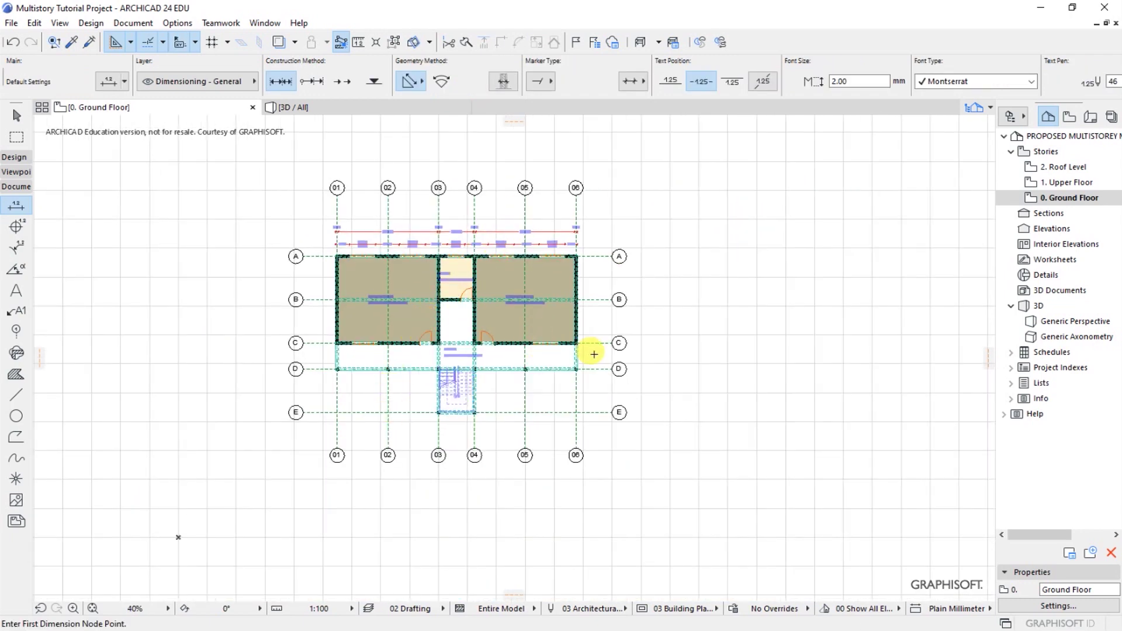
shift+drag(608, 239, 648, 439)
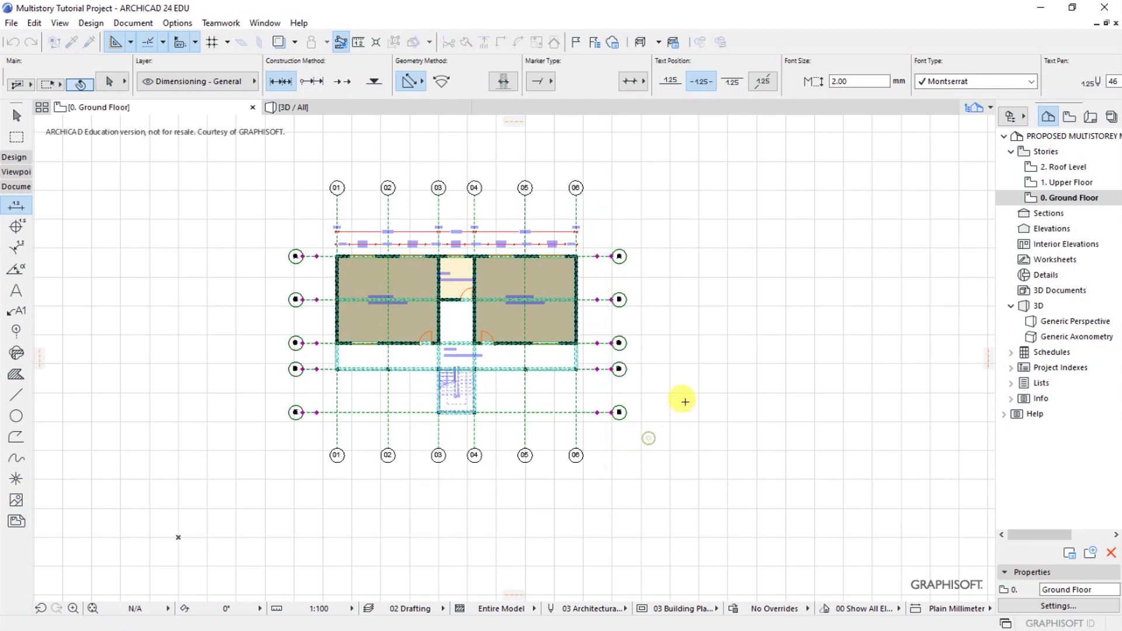
scroll(667, 366, up, 3)
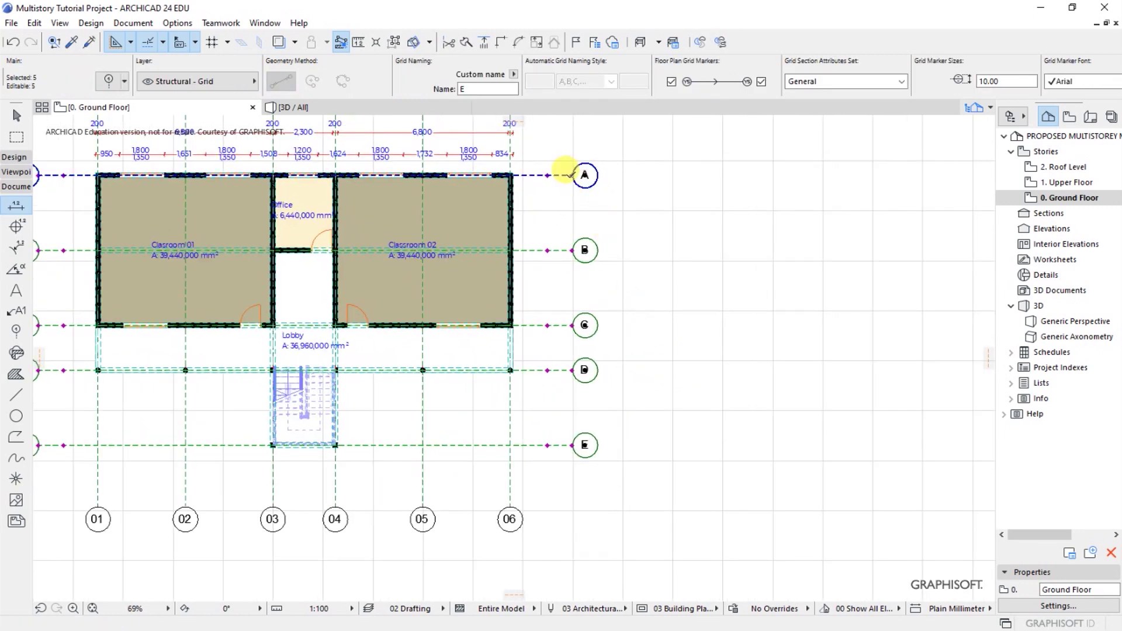
click(573, 175)
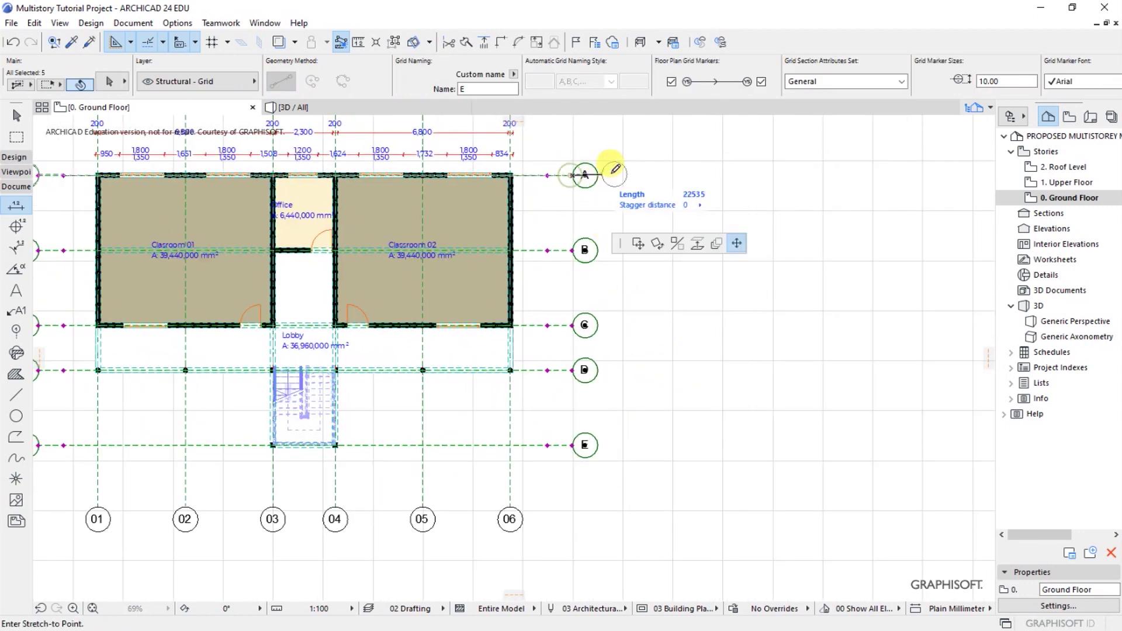
click(644, 175)
Stretch the grid 06-side ends of grids B, C, D and E outward to align with the extended end of grid A
click(572, 250)
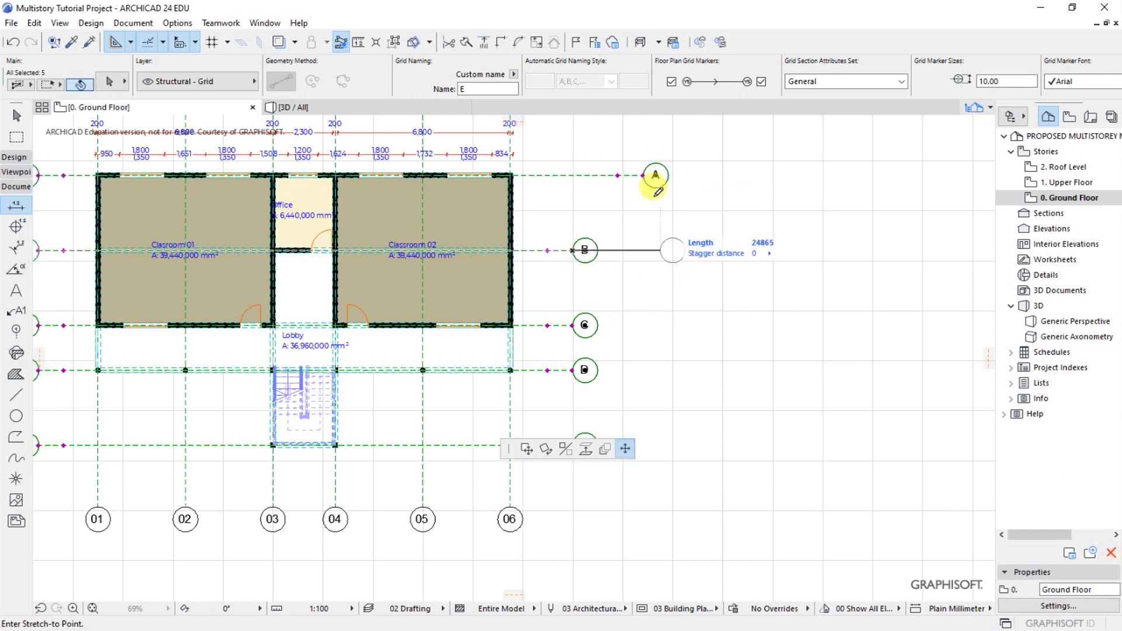
click(643, 250)
click(572, 325)
click(643, 251)
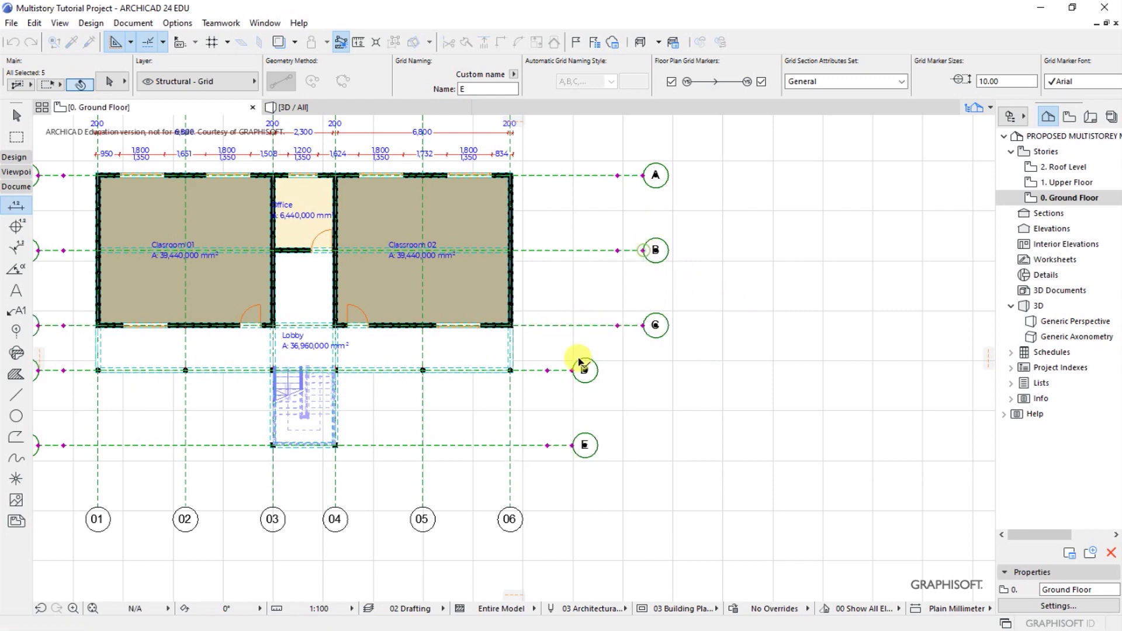
click(572, 370)
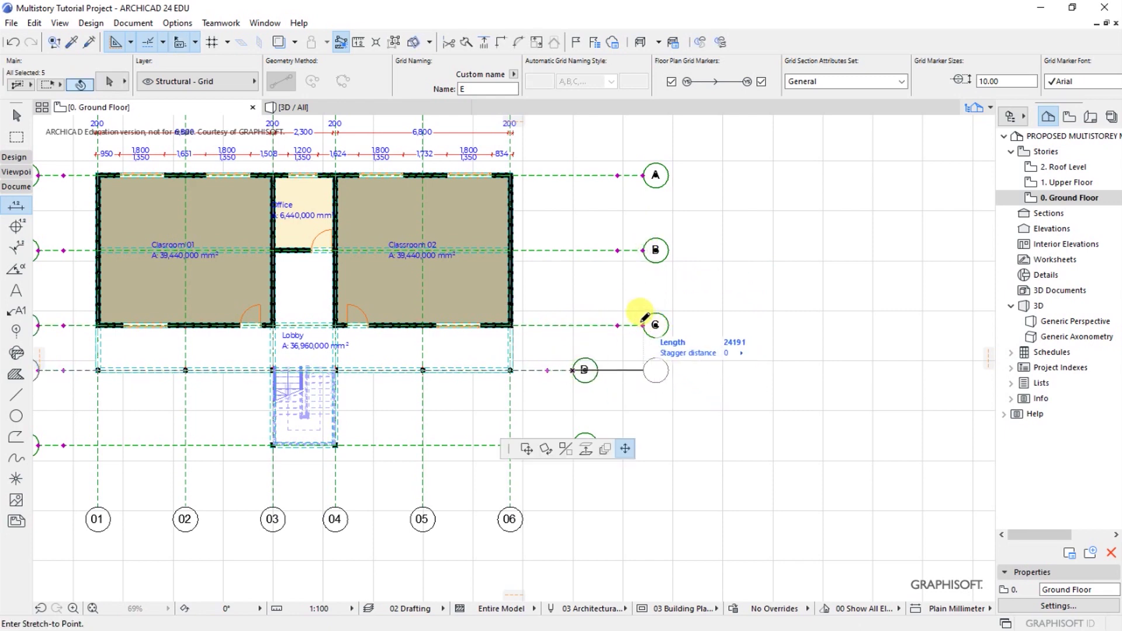
click(644, 369)
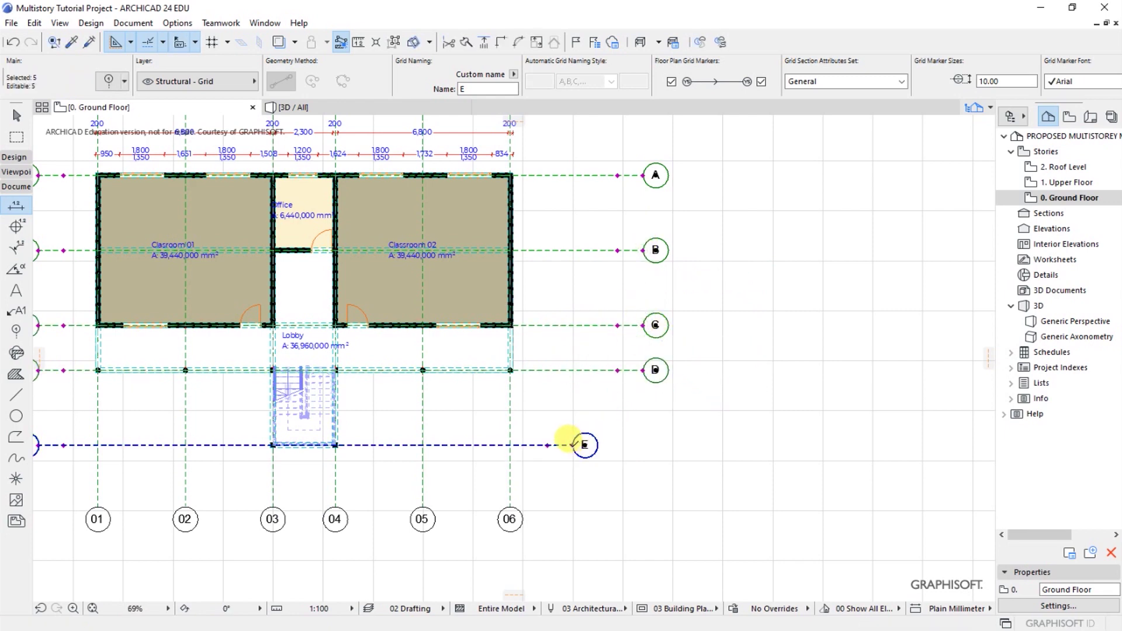
click(572, 446)
click(644, 446)
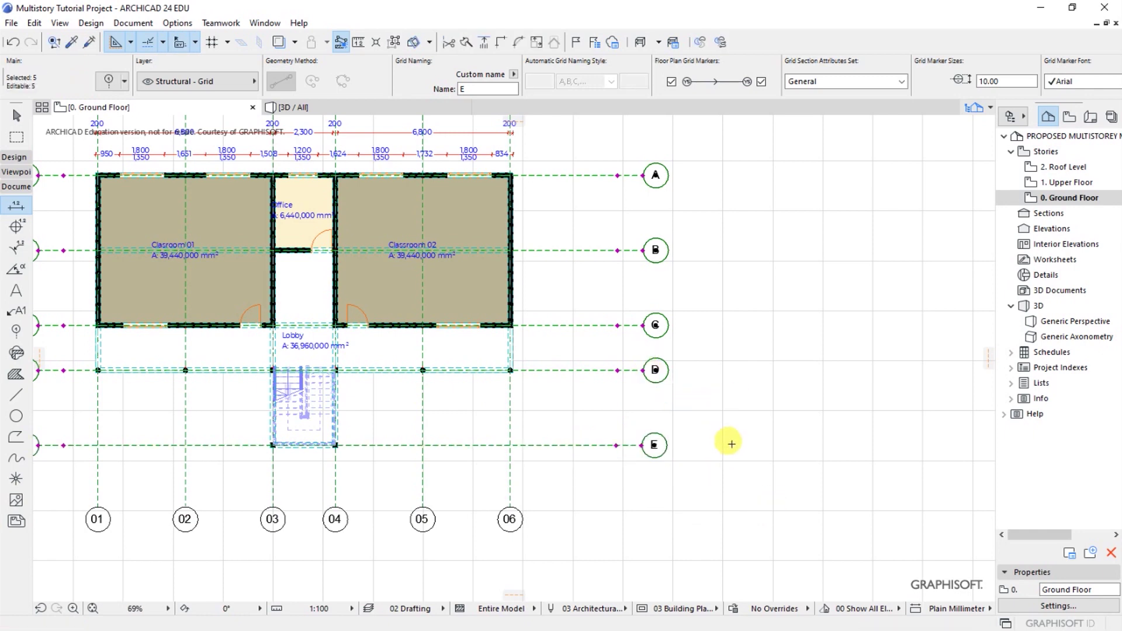
Stretch grid A's end outward on the grid 01 side of the building and align grid B's end with it
scroll(336, 394, down, 3)
scroll(335, 384, up, 5)
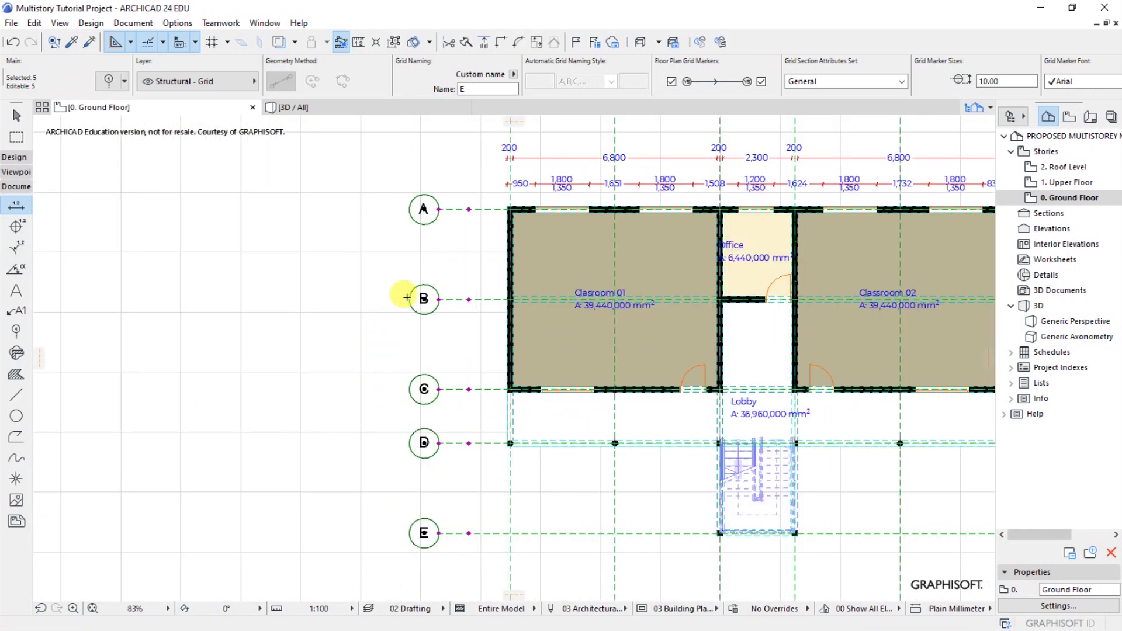
click(440, 207)
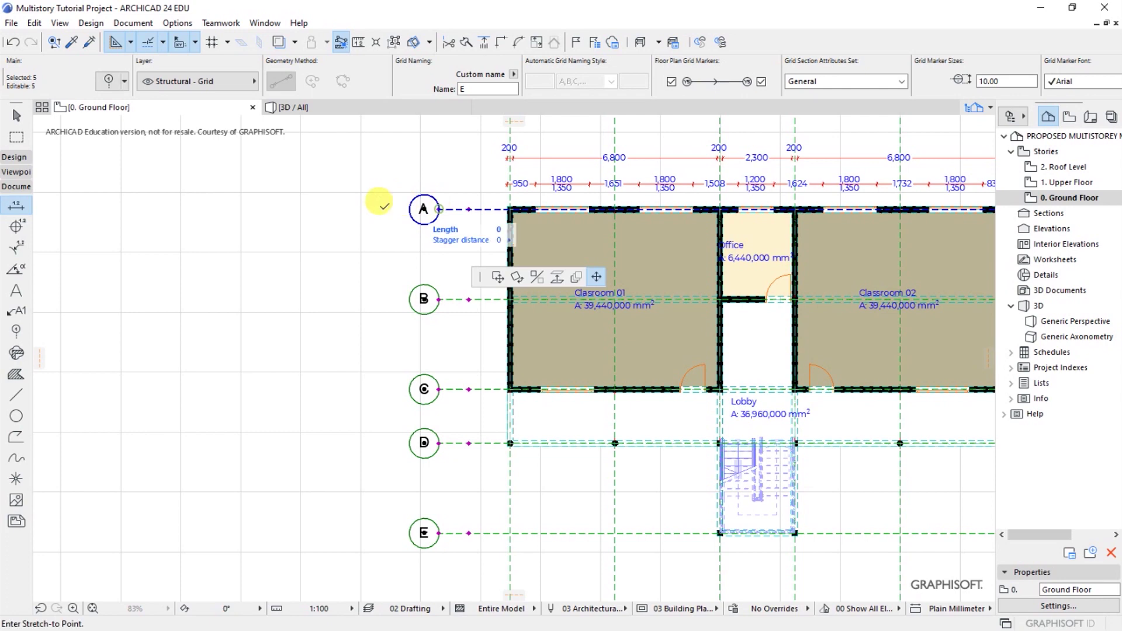
click(350, 201)
click(439, 300)
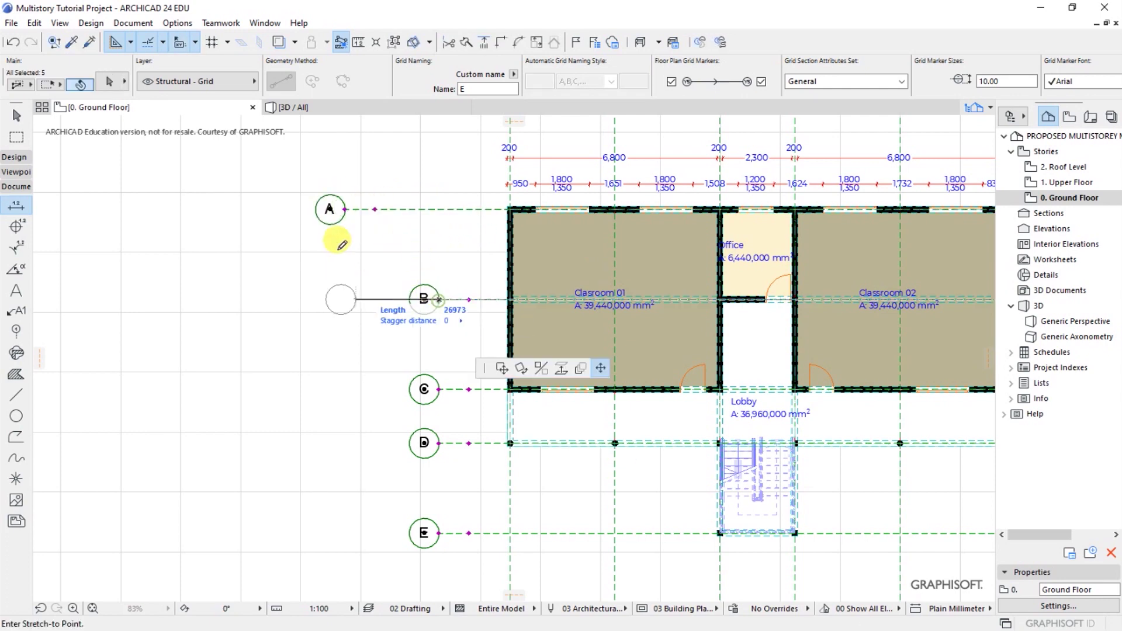
click(346, 208)
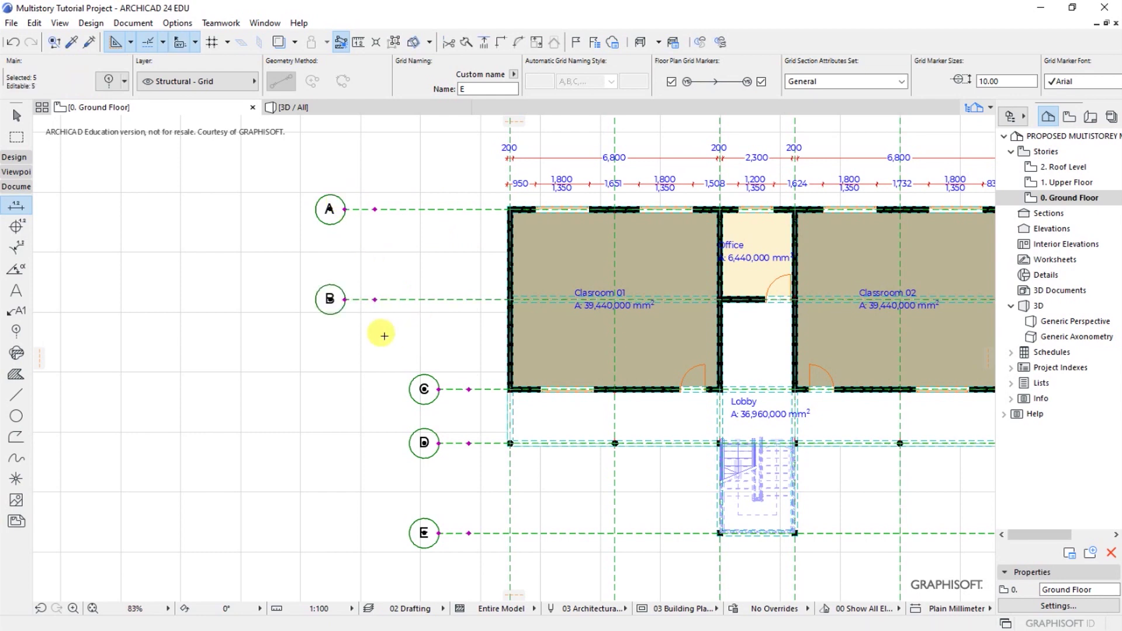
Stretch the grid 01-side ends of grids C, D and E to align with grids A and B, and clear the selection
key(shift)
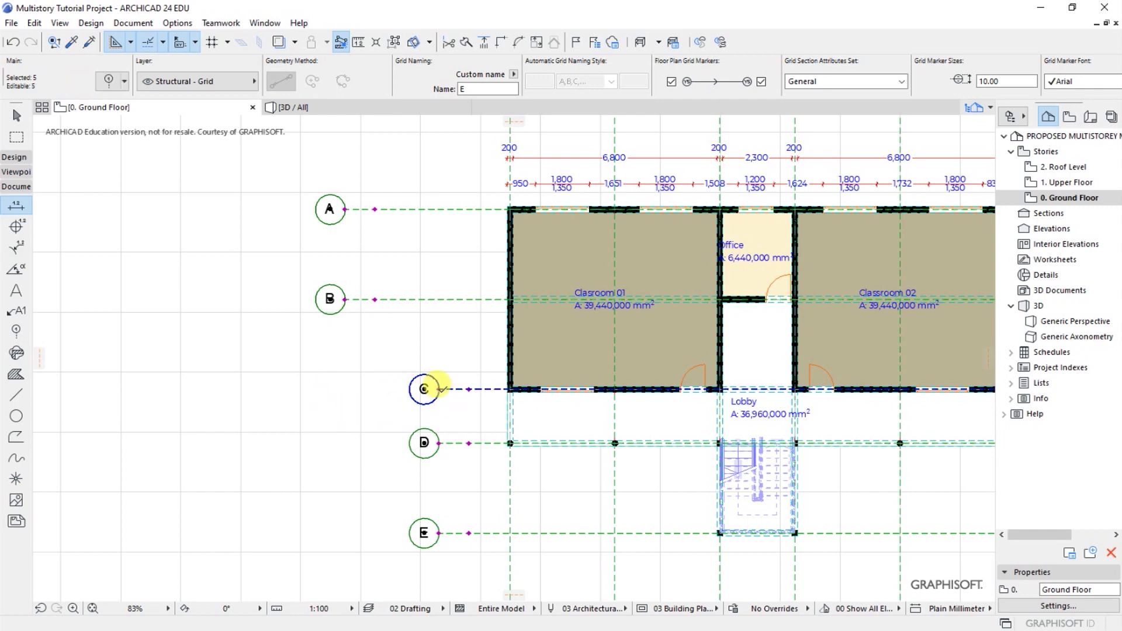
click(424, 388)
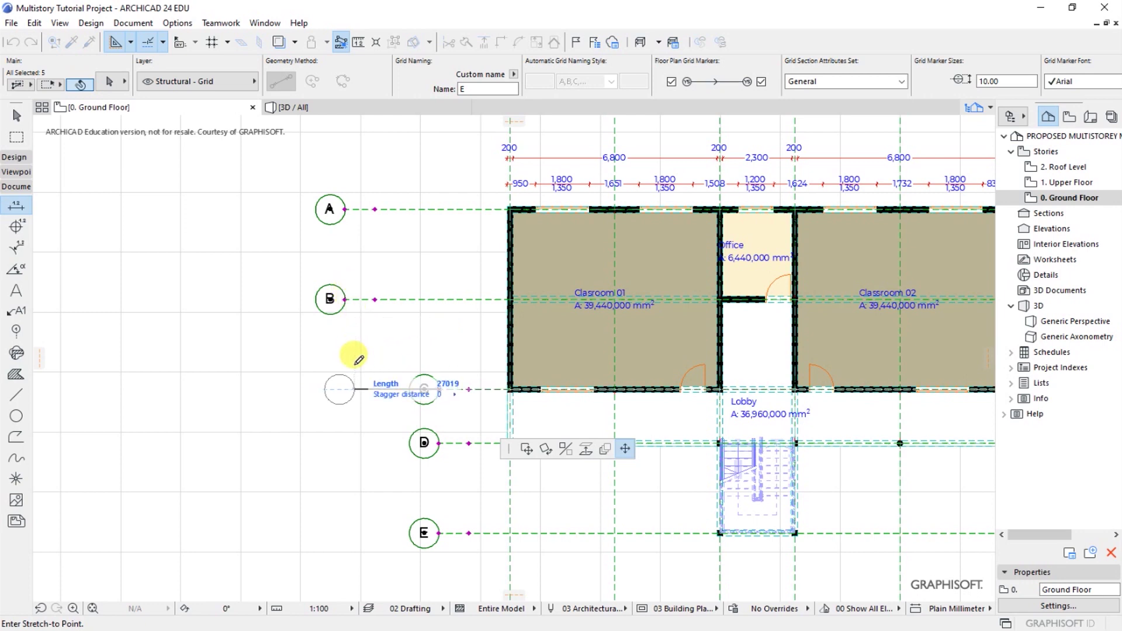
click(348, 296)
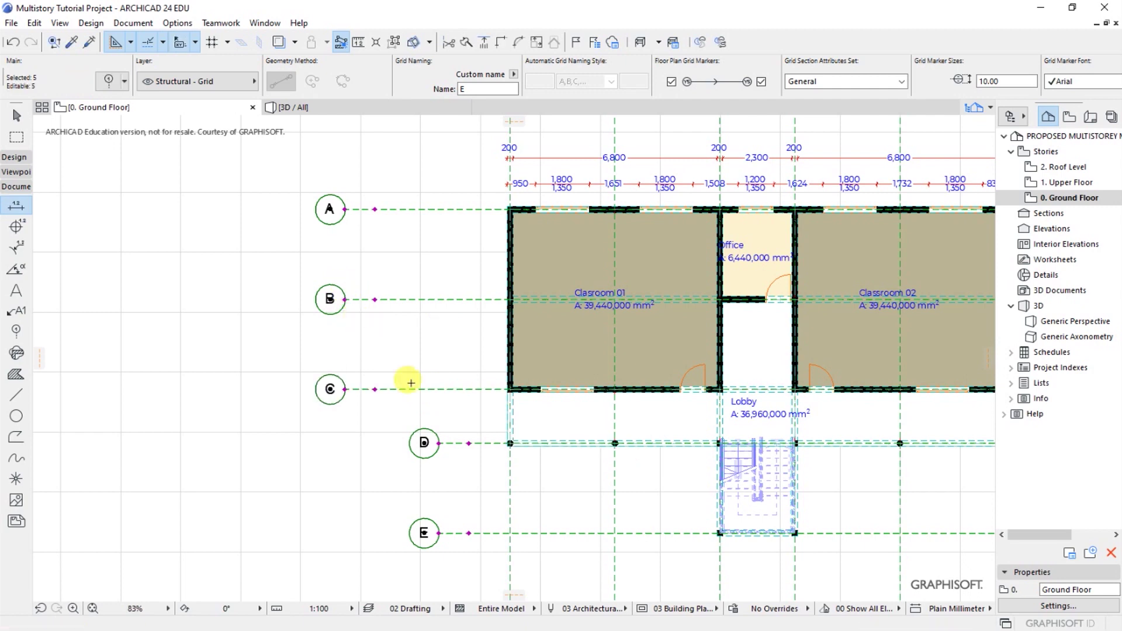
click(438, 442)
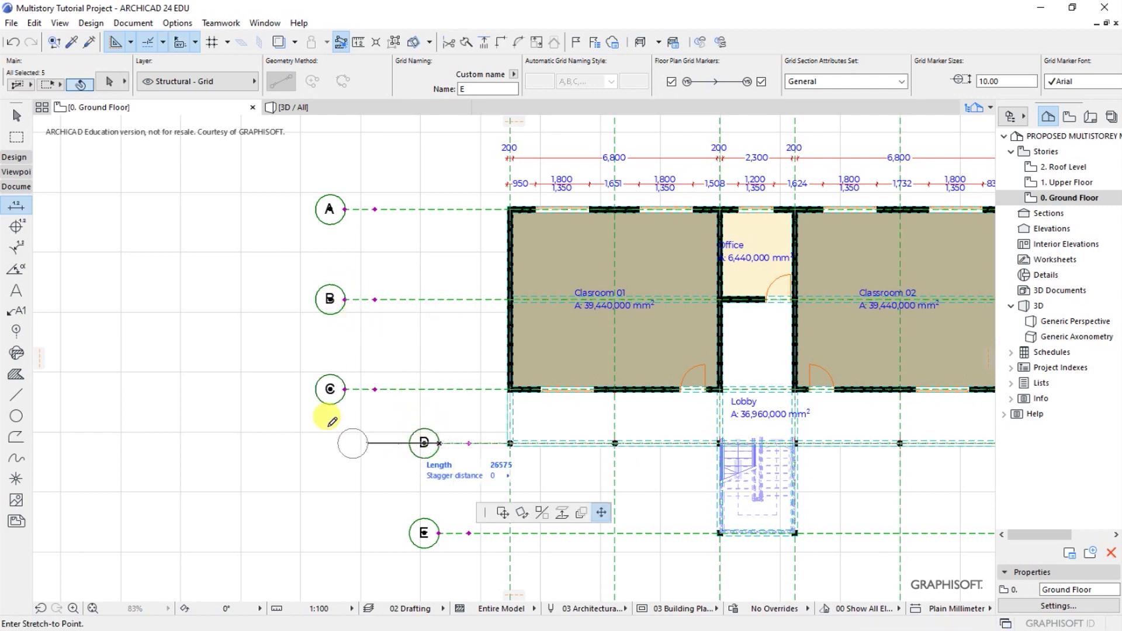
click(347, 390)
scroll(293, 351, down, 2)
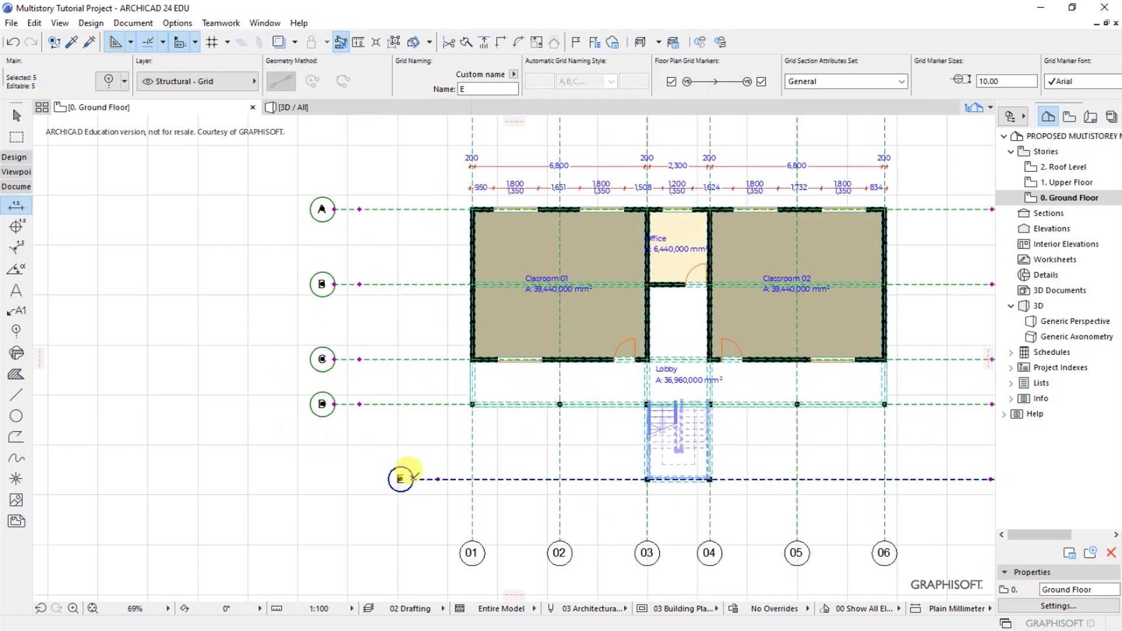
click(410, 475)
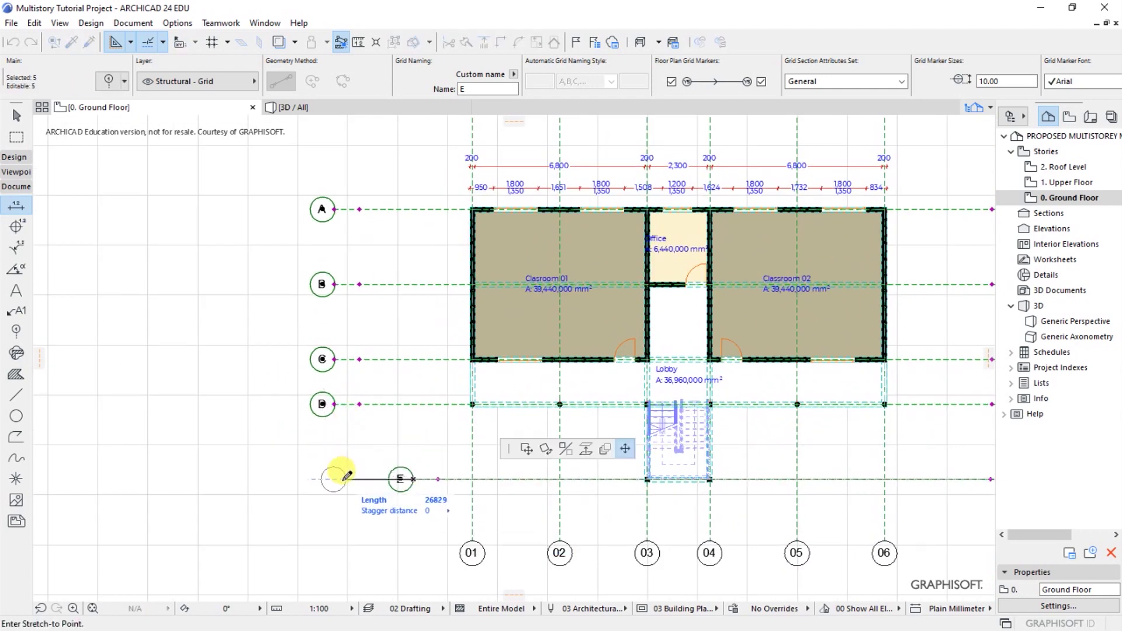
click(336, 405)
scroll(321, 383, down, 3)
key(Escape)
Select grid lines 01 to 06 and stretch grid 01's end outward on the grid E side of the building
shift+click(370, 460)
shift+click(650, 499)
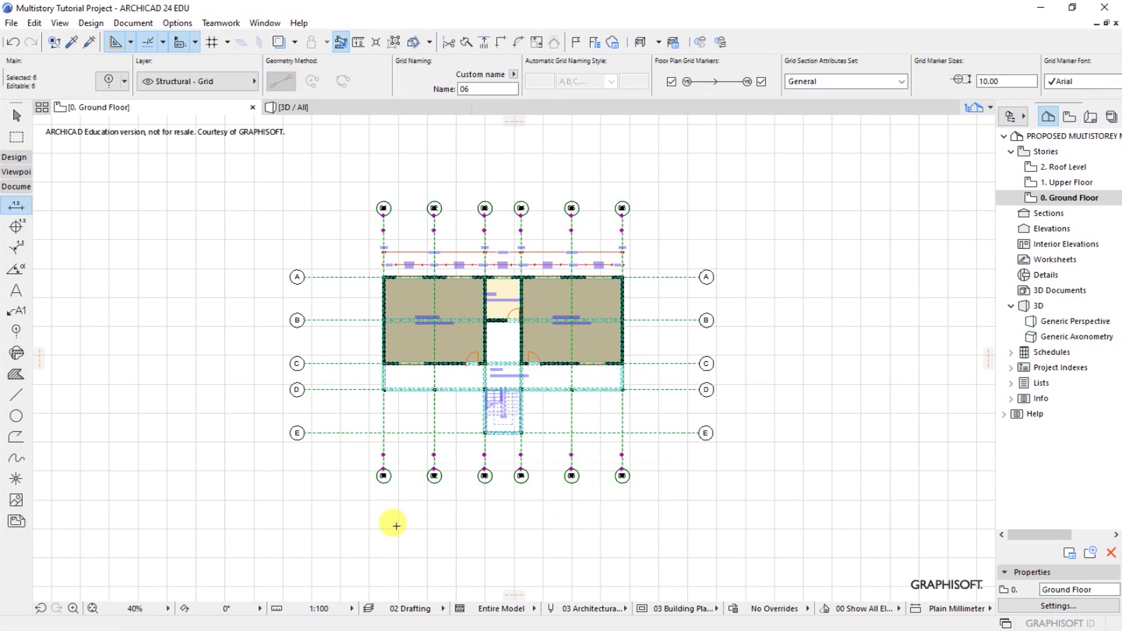
scroll(393, 521, up, 3)
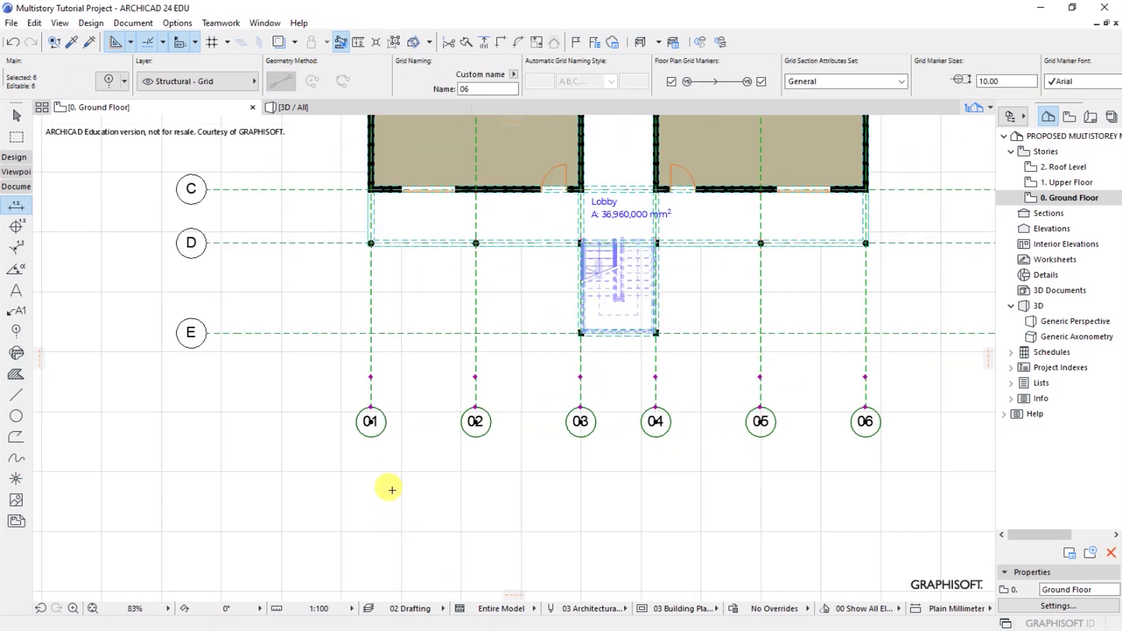
click(371, 403)
click(370, 486)
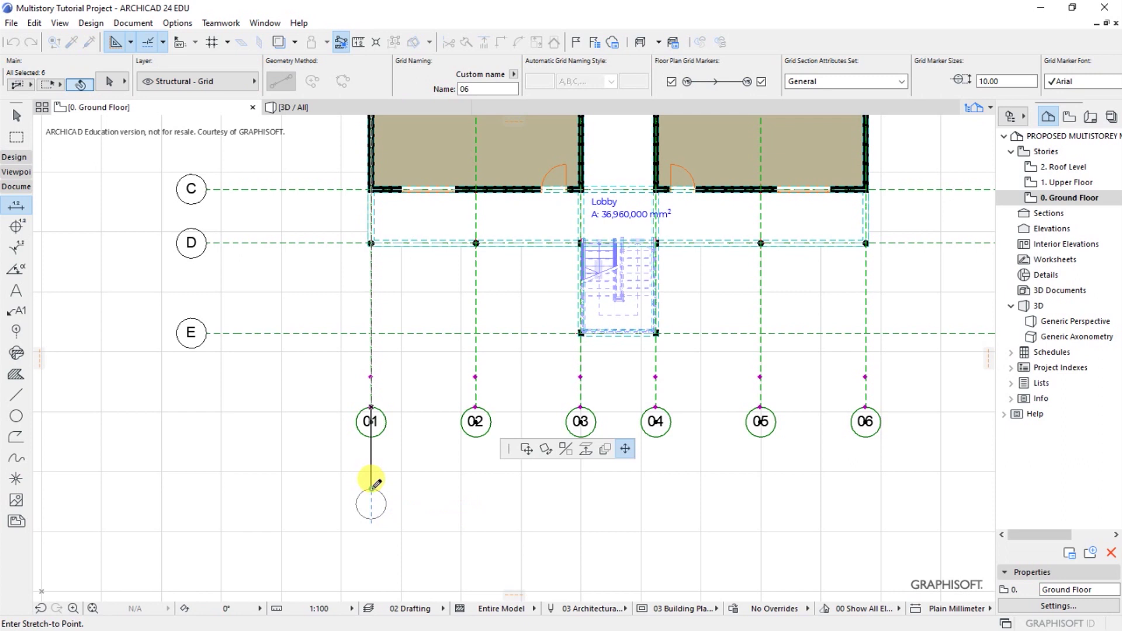
Stretch the grid E-side ends of grids 02, 03 and 04 outward to align with the extended end of grid 01
click(476, 402)
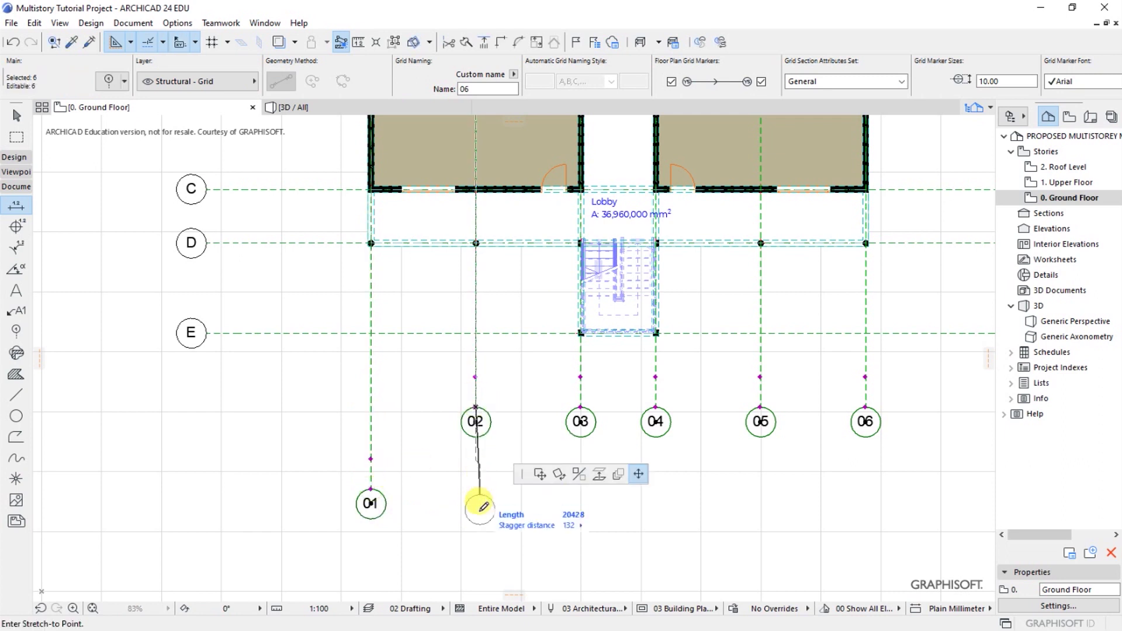
click(371, 488)
click(580, 404)
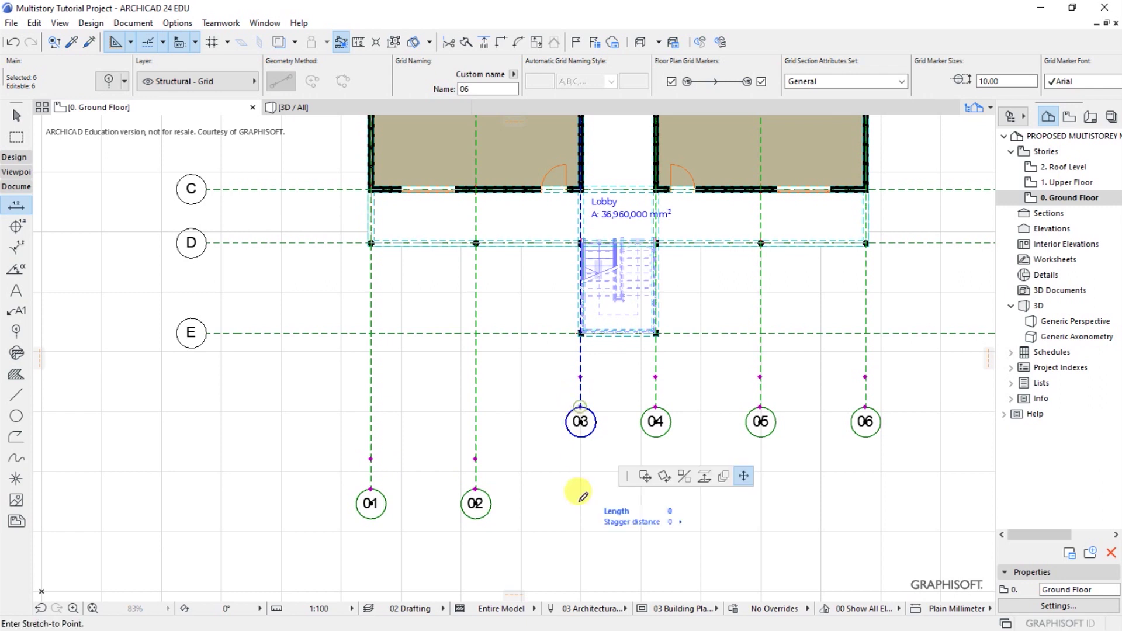
click(476, 489)
click(655, 408)
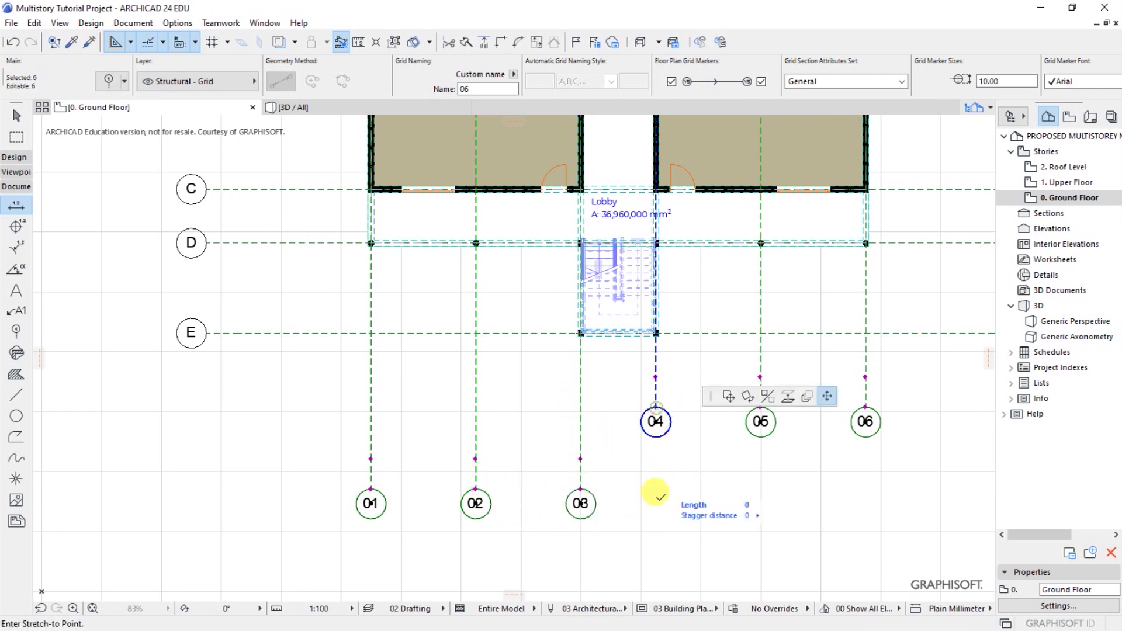
click(581, 489)
Stretch the grid E-side ends of grids 05 and 06 to align with the other extended grids, and clear the selection
click(760, 407)
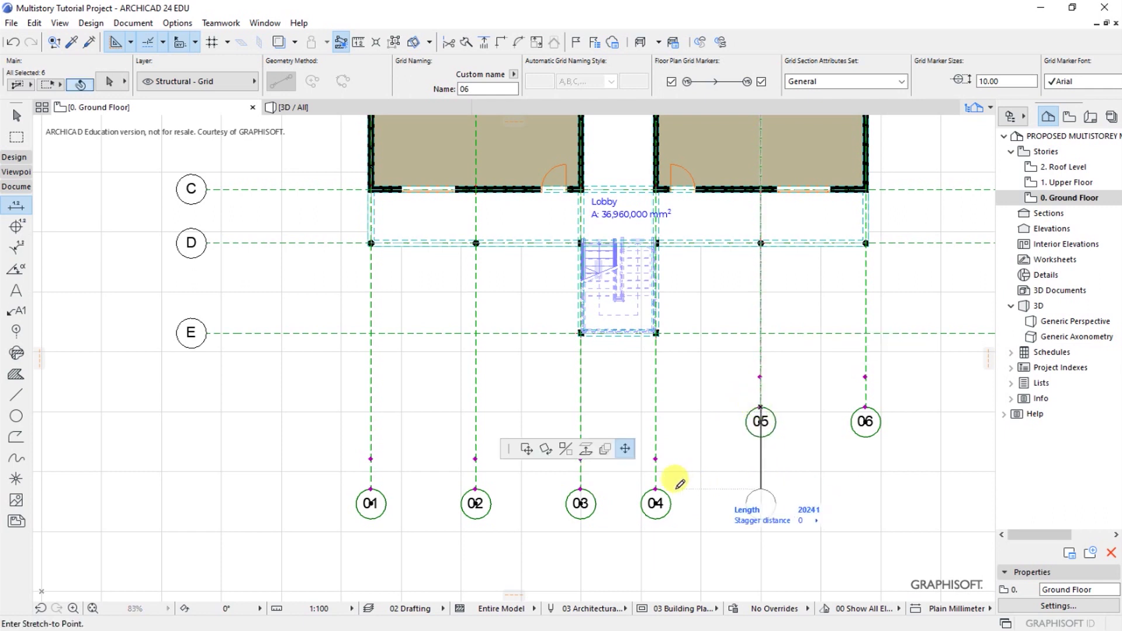
click(655, 488)
click(865, 407)
click(760, 489)
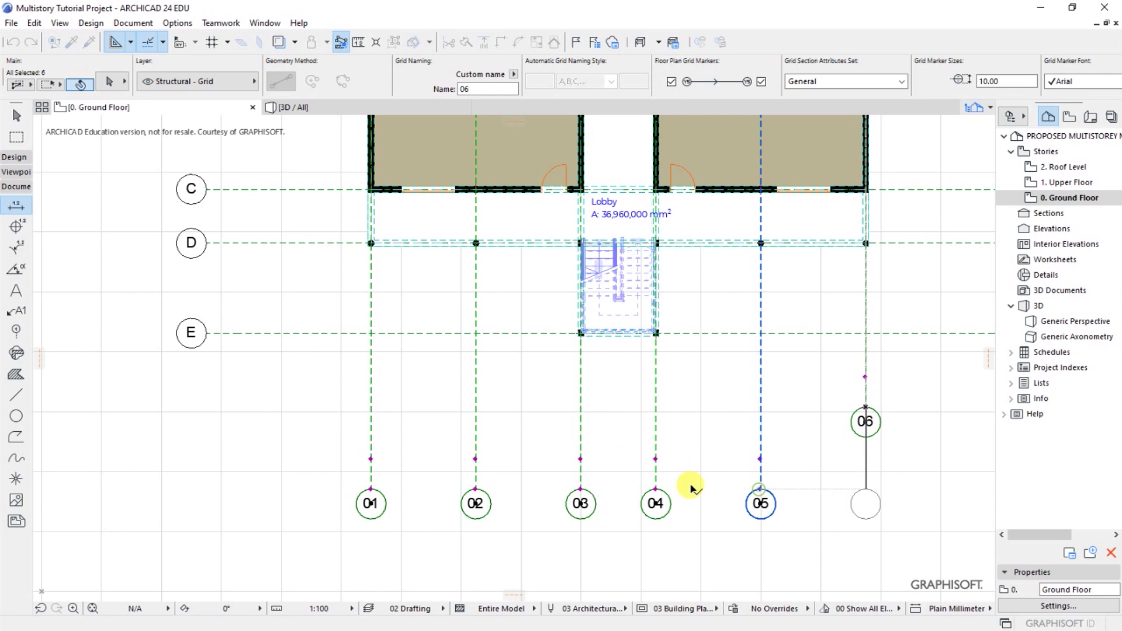
click(692, 489)
key(Escape)
Try to place a chain dimension across grids 01 to 06 at their grid A-side bubbles, and undo it
scroll(448, 513, down, 2)
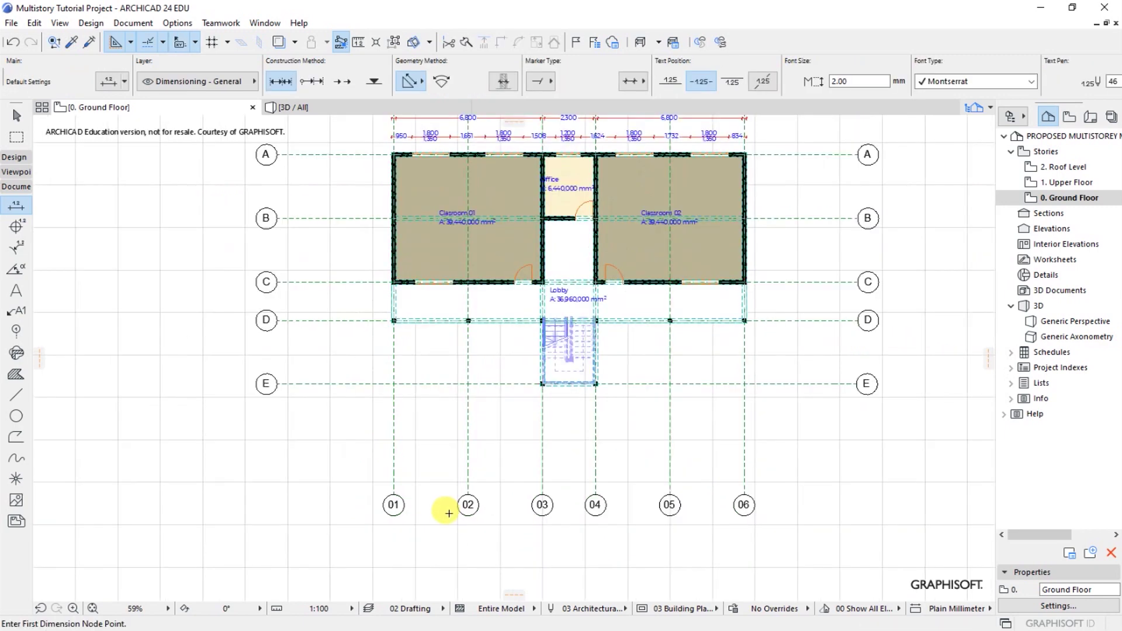
scroll(448, 513, down, 2)
scroll(484, 321, up, 3)
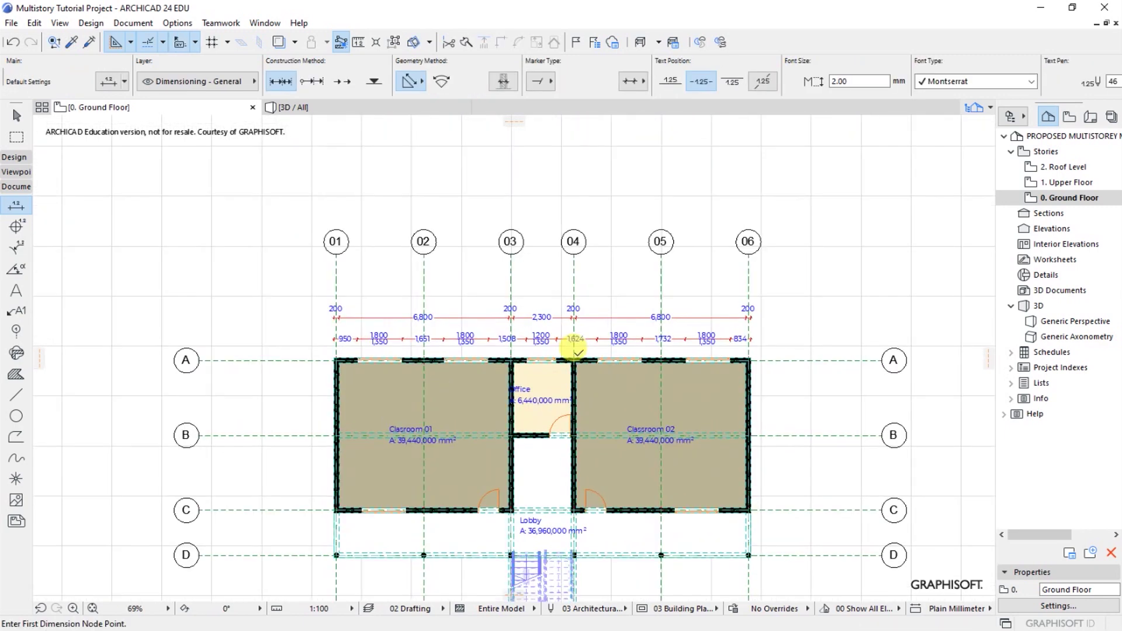
scroll(577, 349, up, 3)
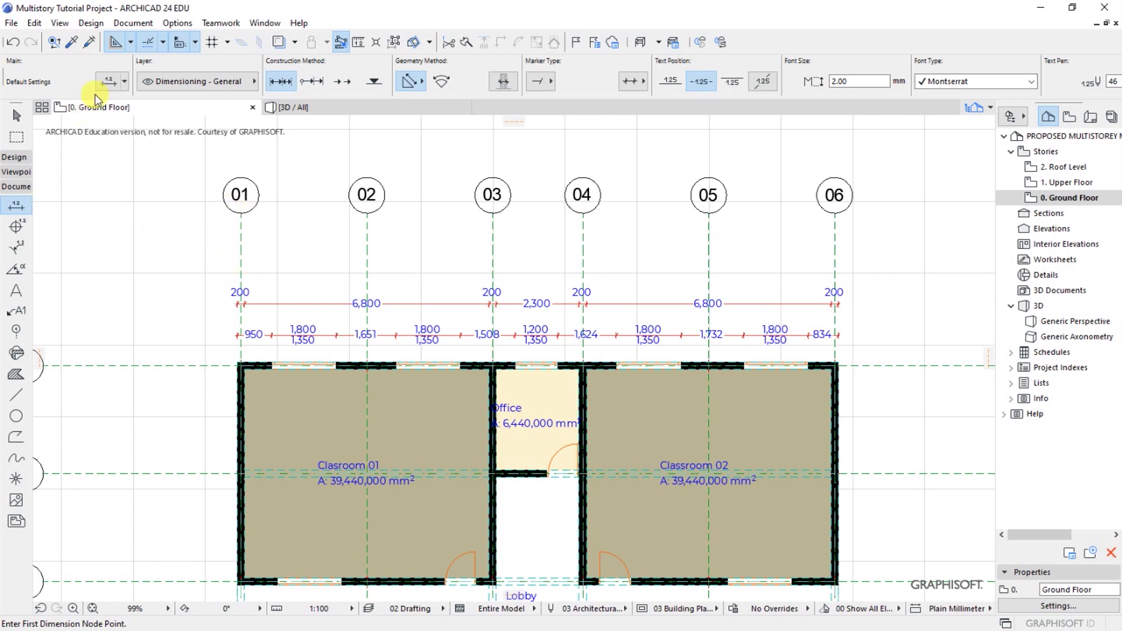
click(123, 23)
mouse_move(168, 40)
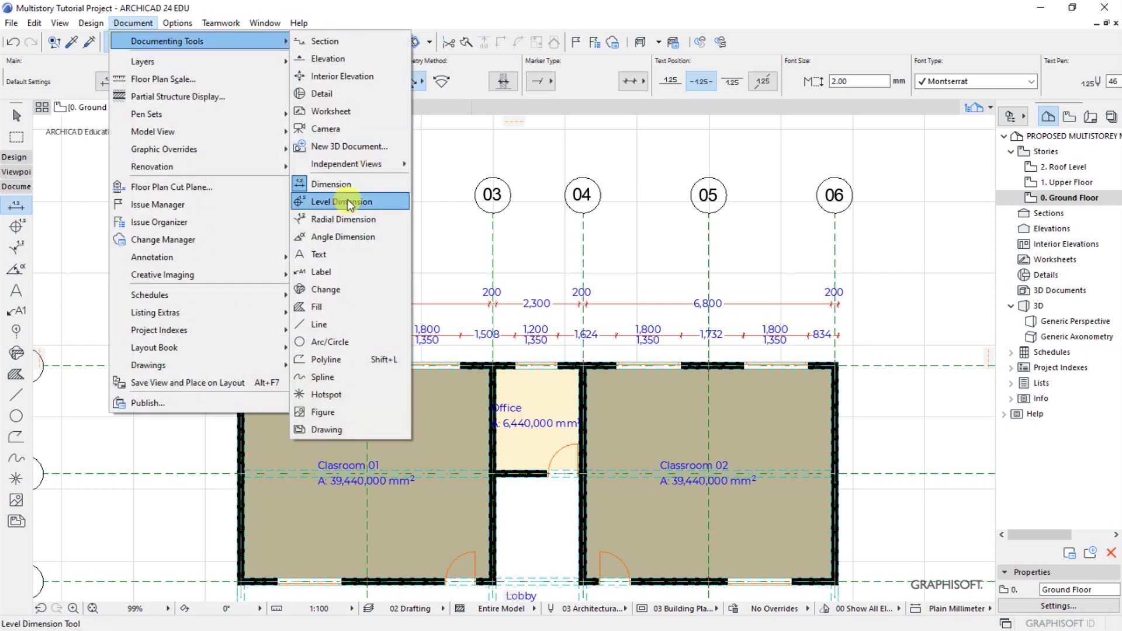
click(331, 184)
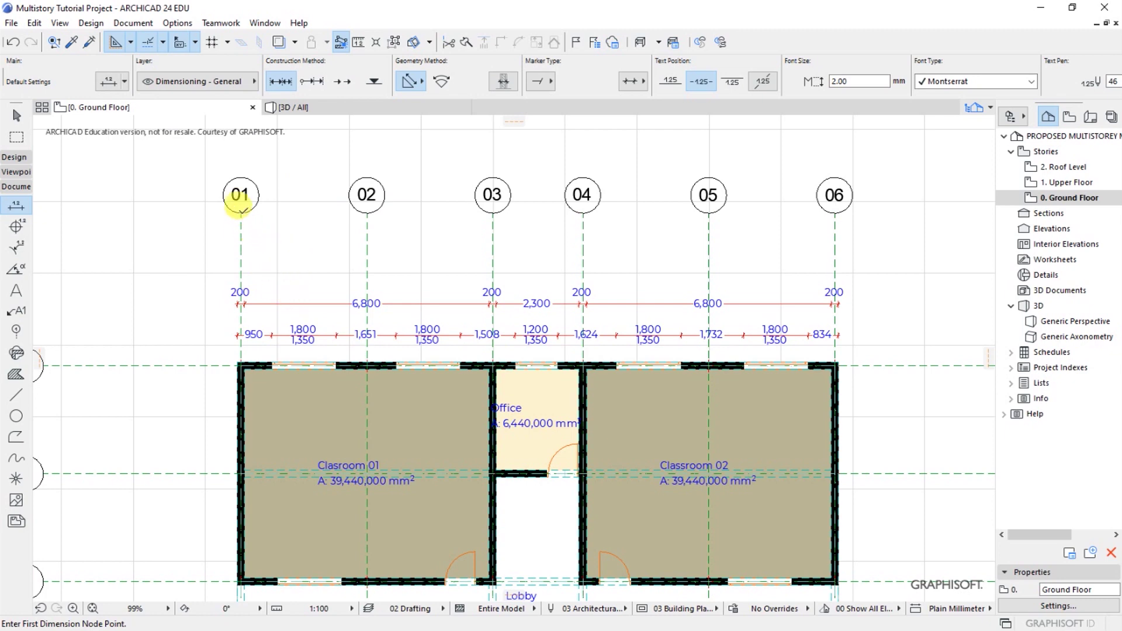
click(241, 212)
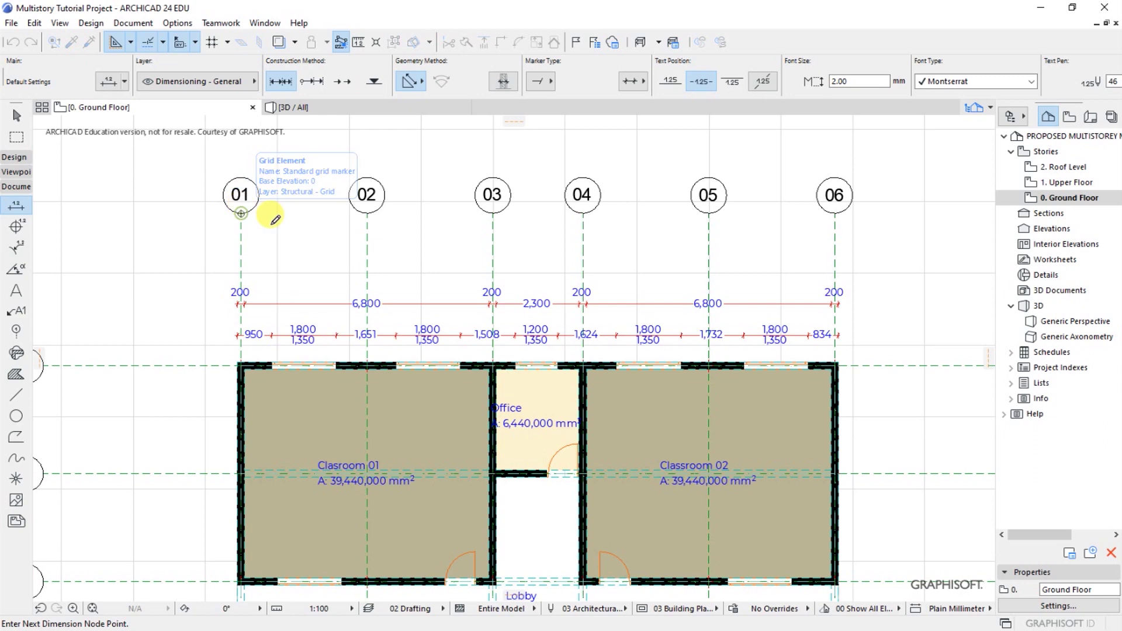
click(367, 211)
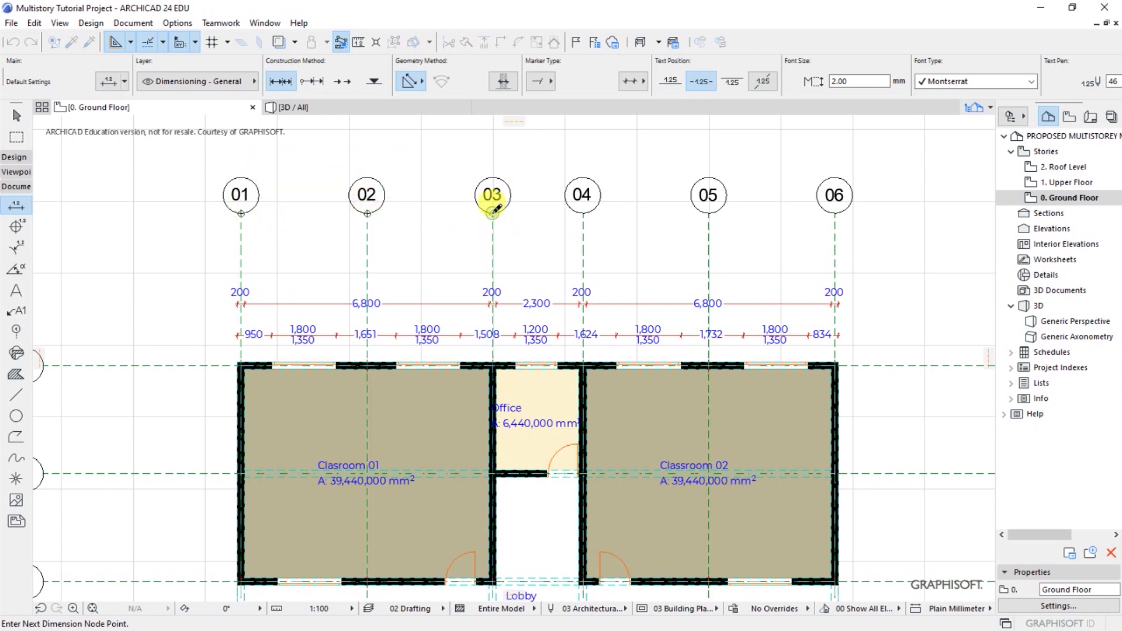
click(582, 212)
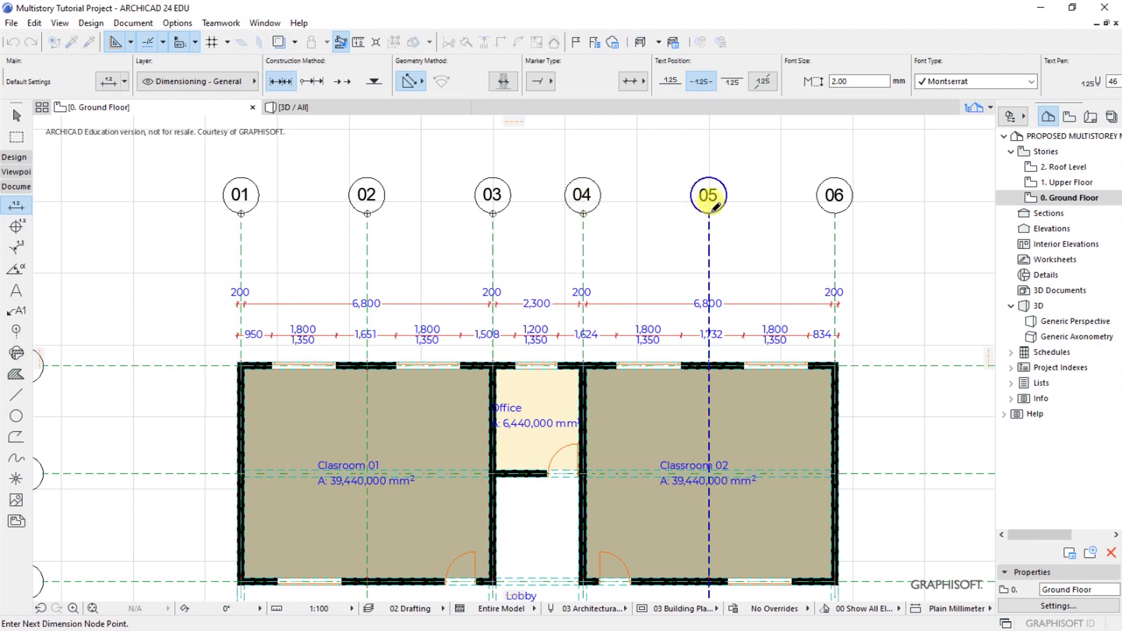
click(709, 211)
click(835, 212)
double_click(609, 262)
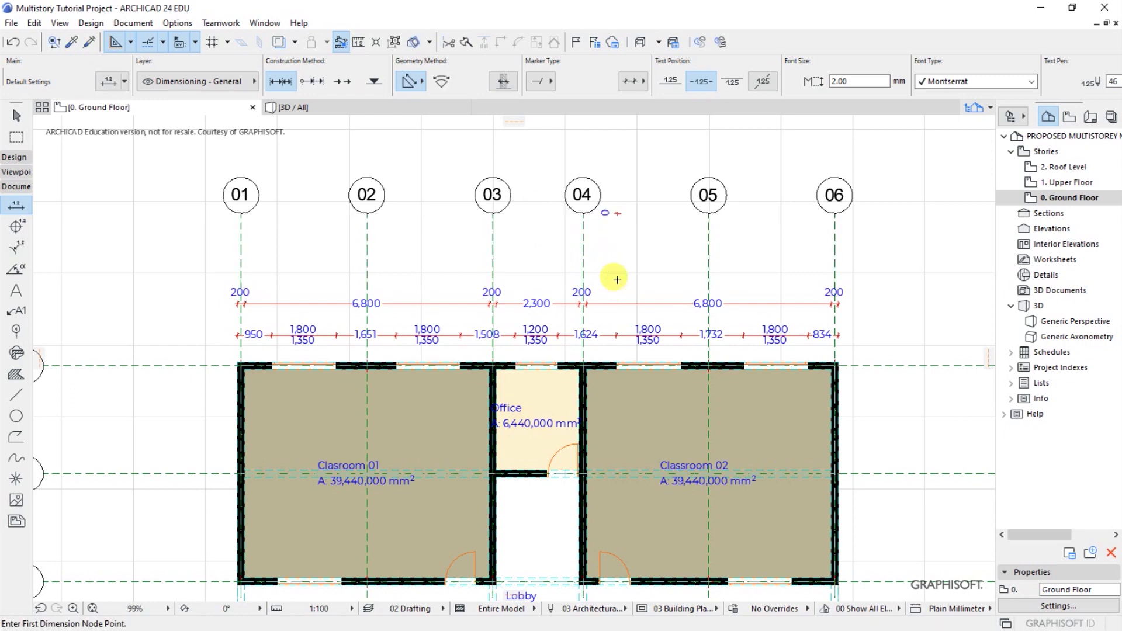
key(ctrl+z)
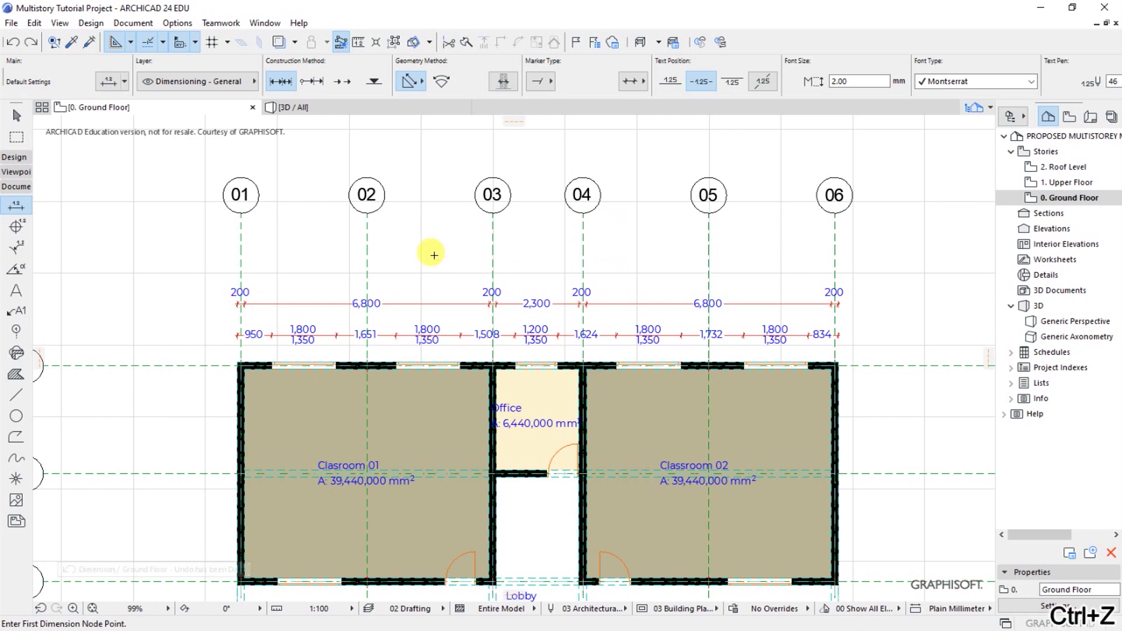
Dimension the spacing between grids 01 to 06 with one chain beyond their grid A-side bubbles, and select the new dimension
click(241, 212)
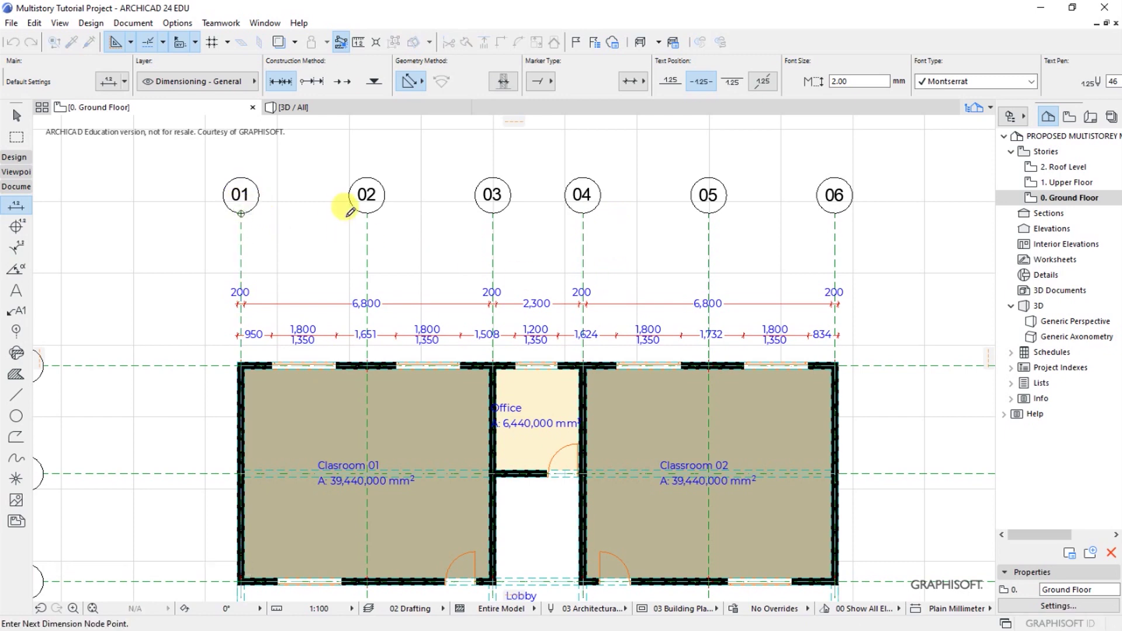
click(367, 212)
click(492, 212)
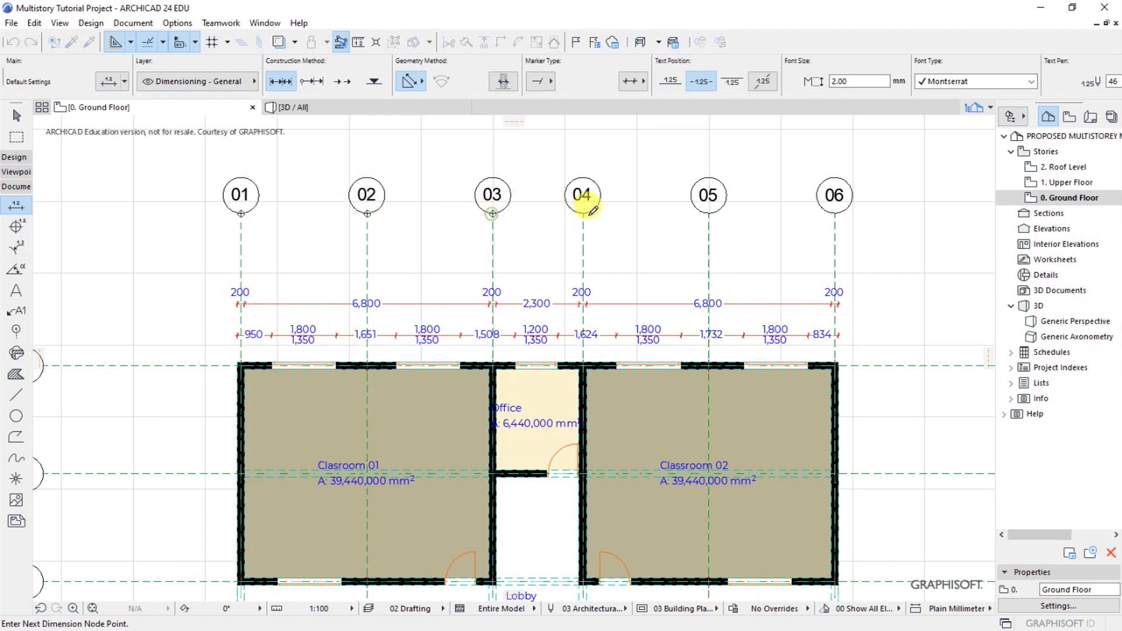
click(582, 212)
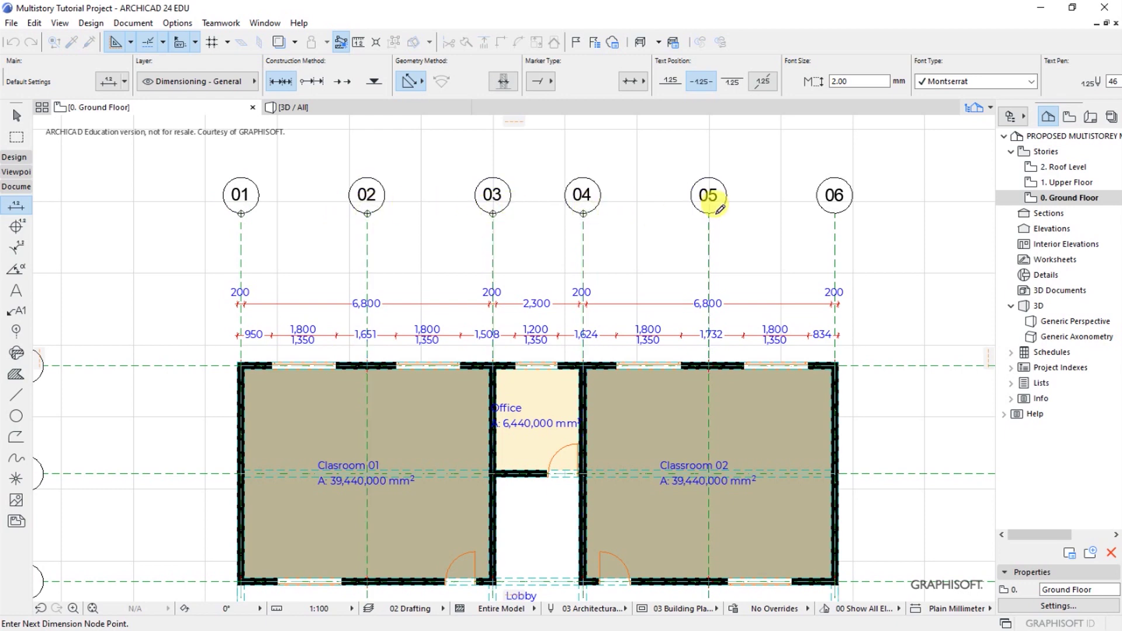
click(709, 213)
click(834, 213)
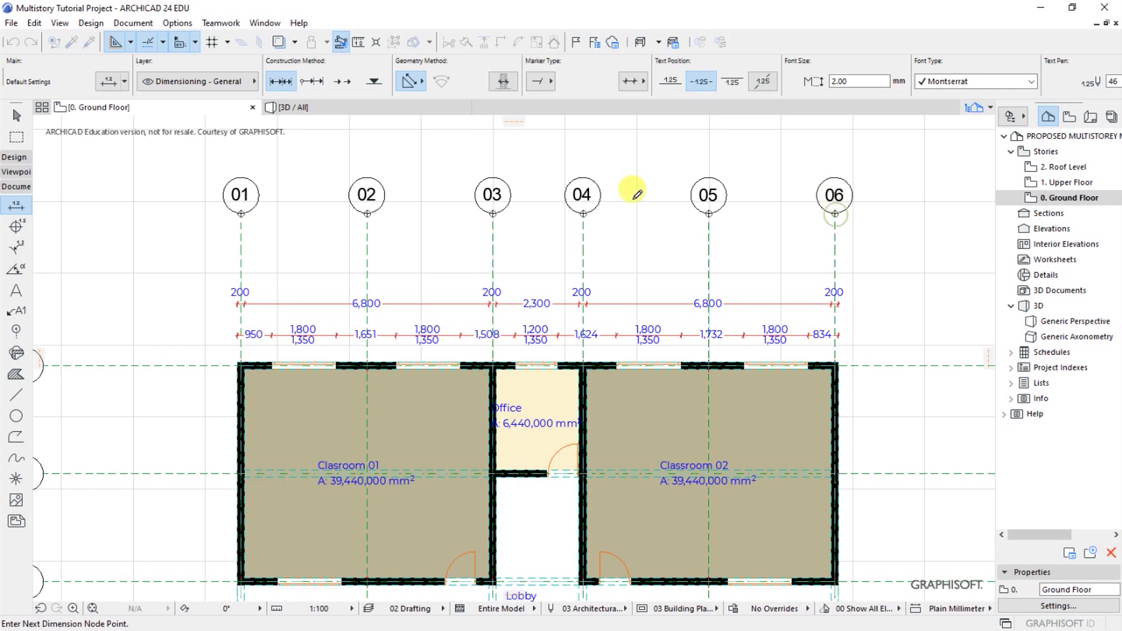
scroll(639, 276, down, 4)
scroll(585, 175, up, 3)
double_click(587, 191)
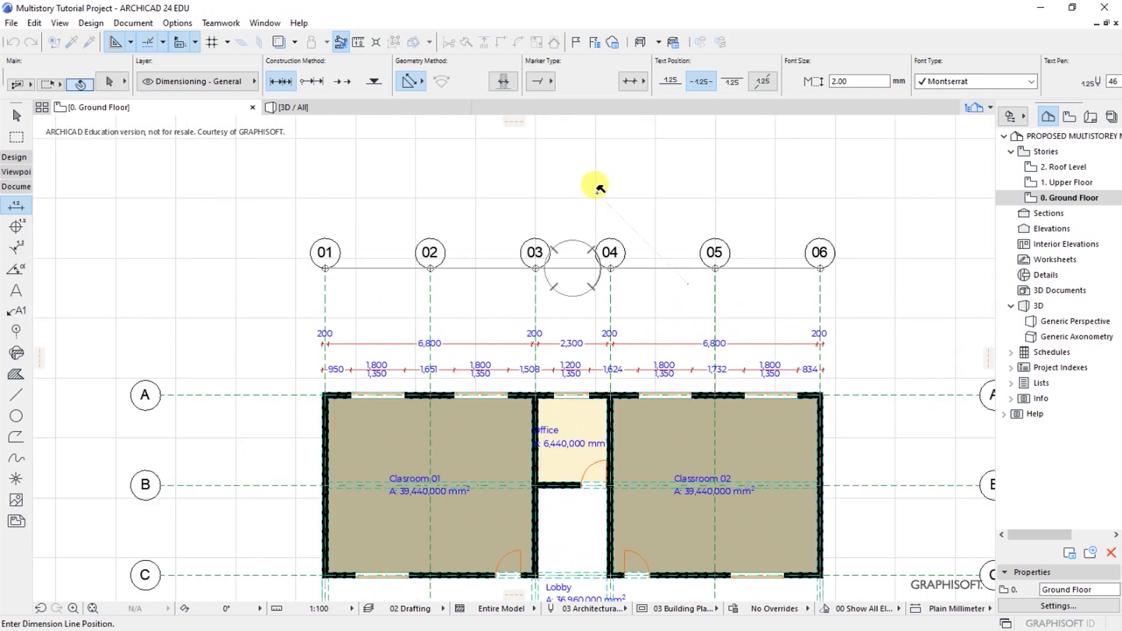
click(593, 194)
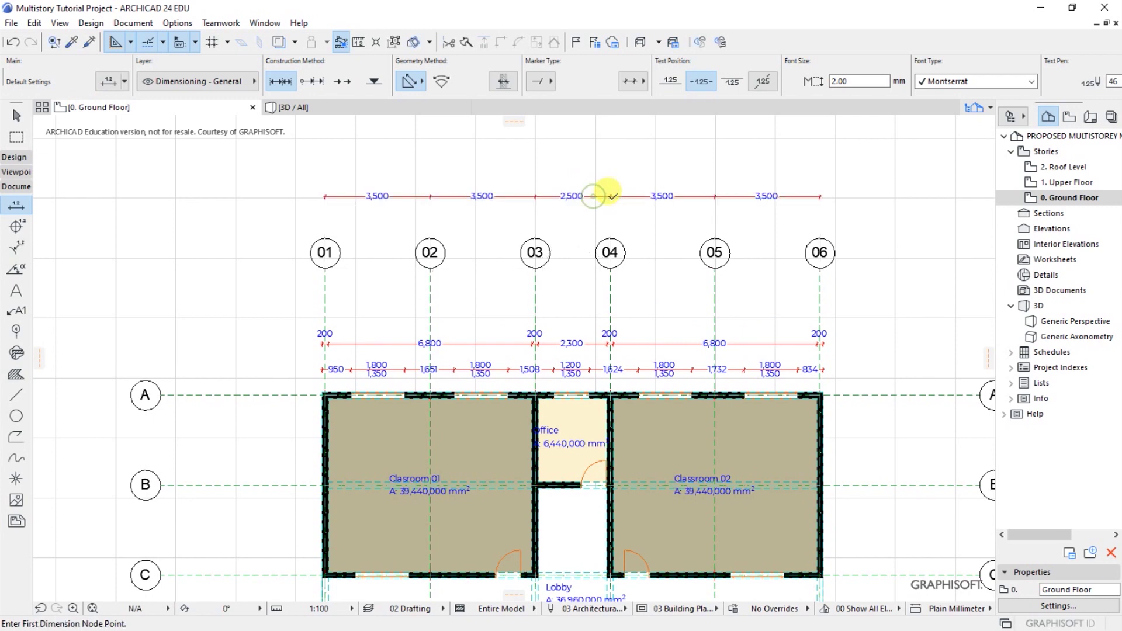
shift+click(633, 195)
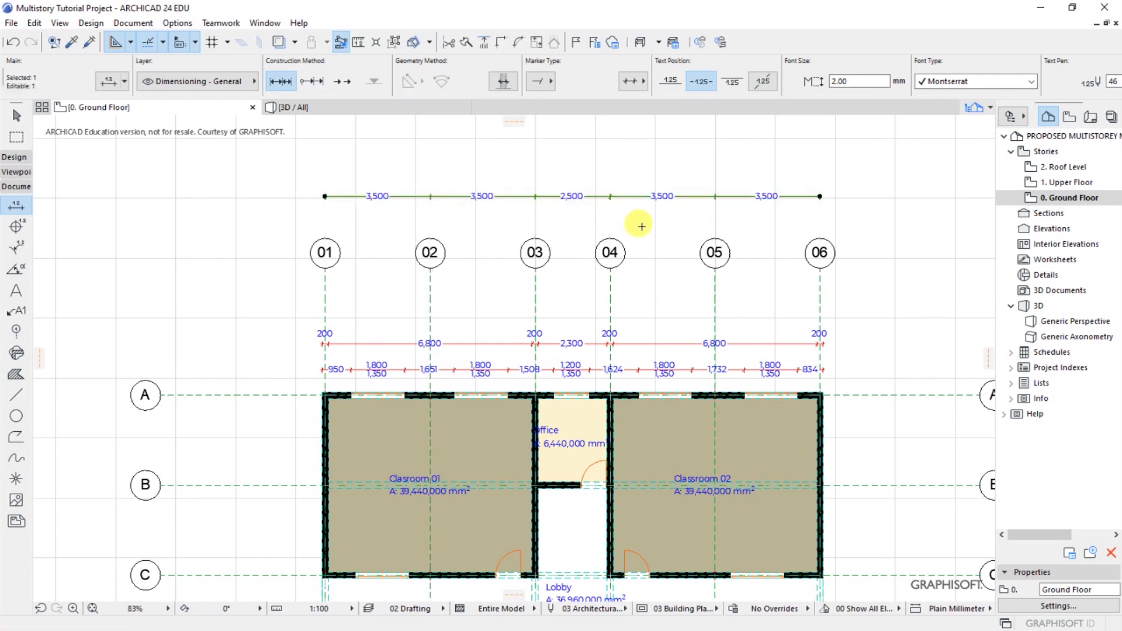
Move the selected grid spacing dimension about 3,836 mm toward the building, between the grid 01 to 06 bubbles and the wall dimensions
right_click(641, 219)
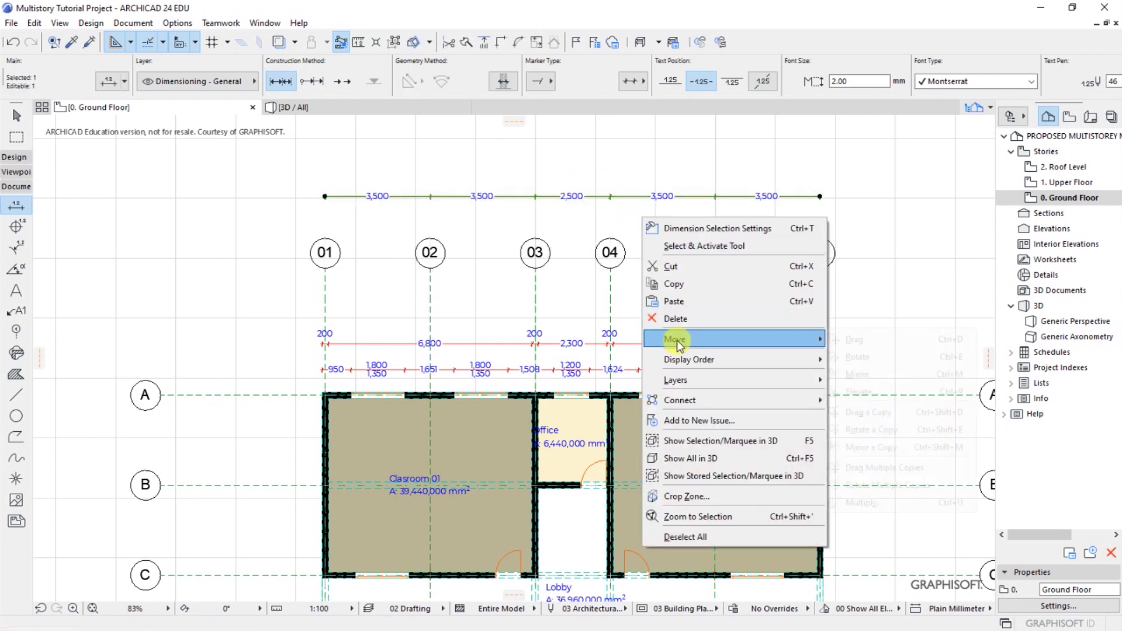
mouse_move(806, 339)
click(856, 339)
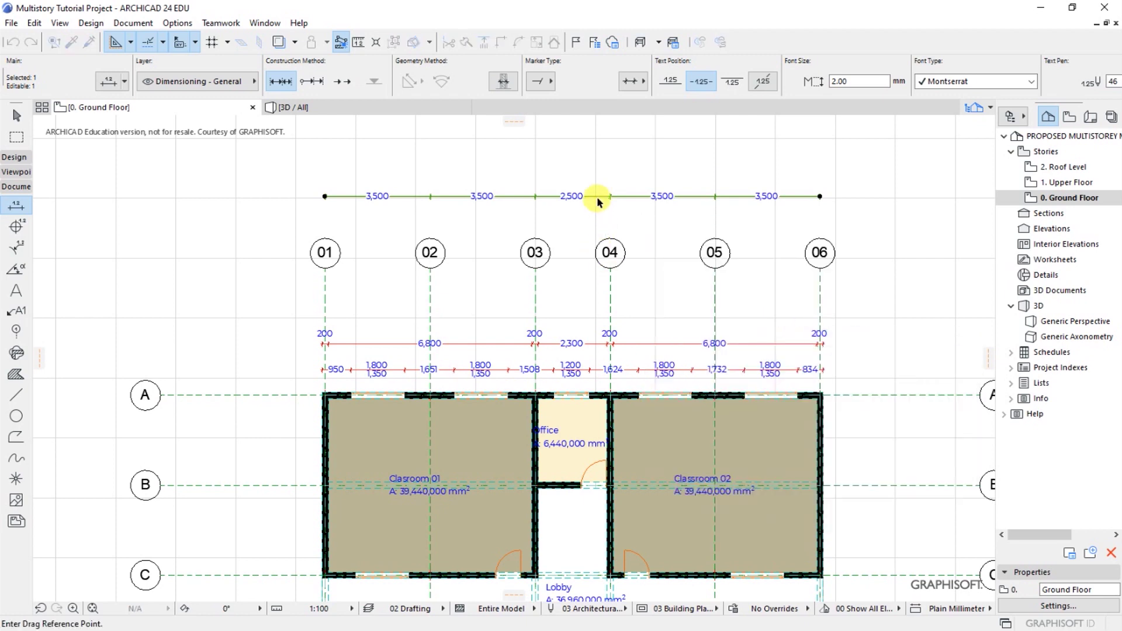
click(597, 197)
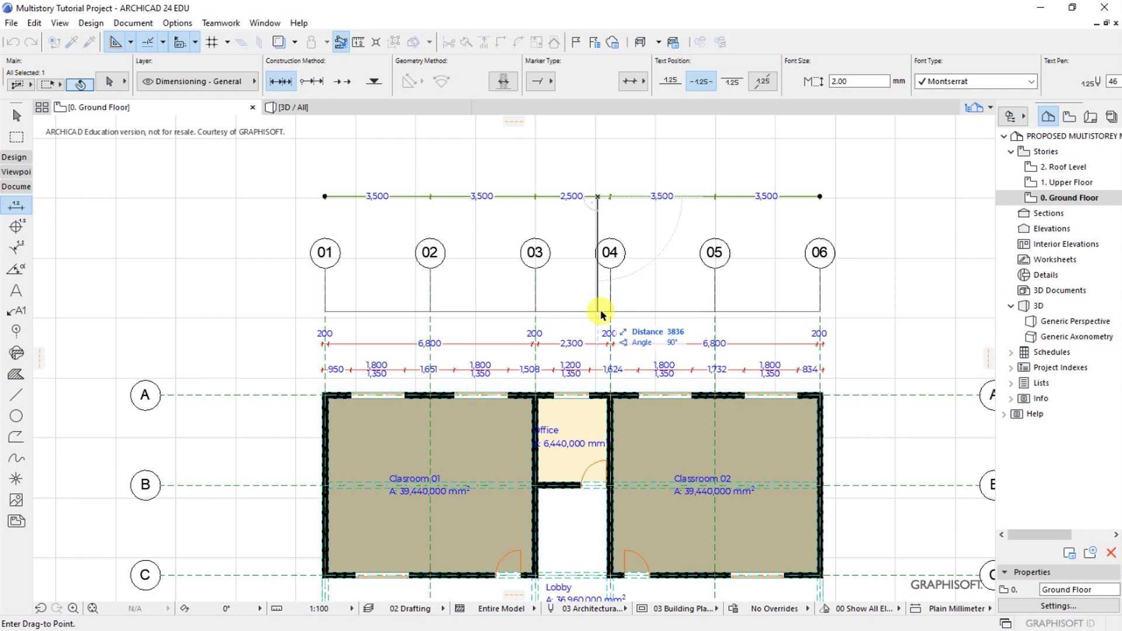
click(600, 313)
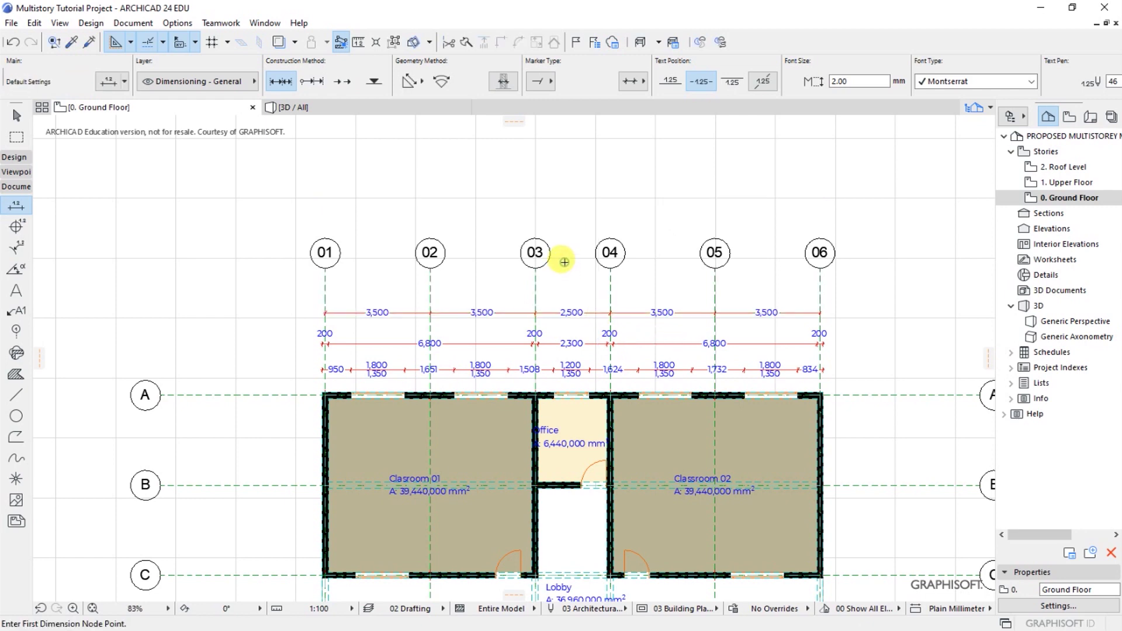
Dimension the building's overall length between the outer wall corners along grid A, placing the dimension line just inside the grid bubbles
scroll(428, 283, down, 3)
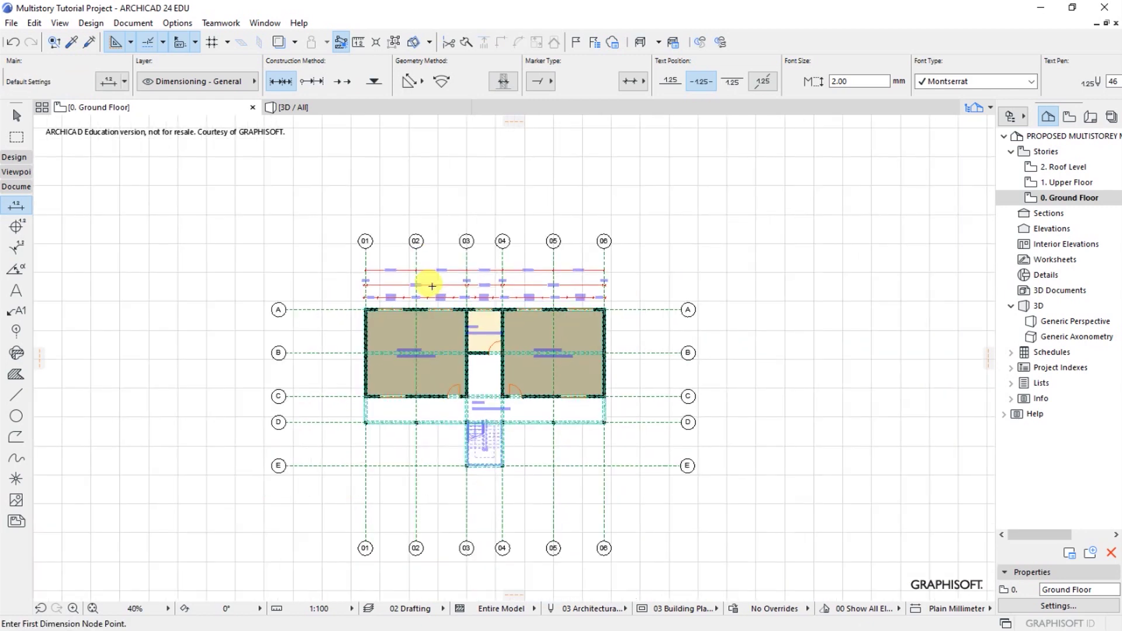
scroll(429, 295, up, 2)
scroll(429, 294, up, 1)
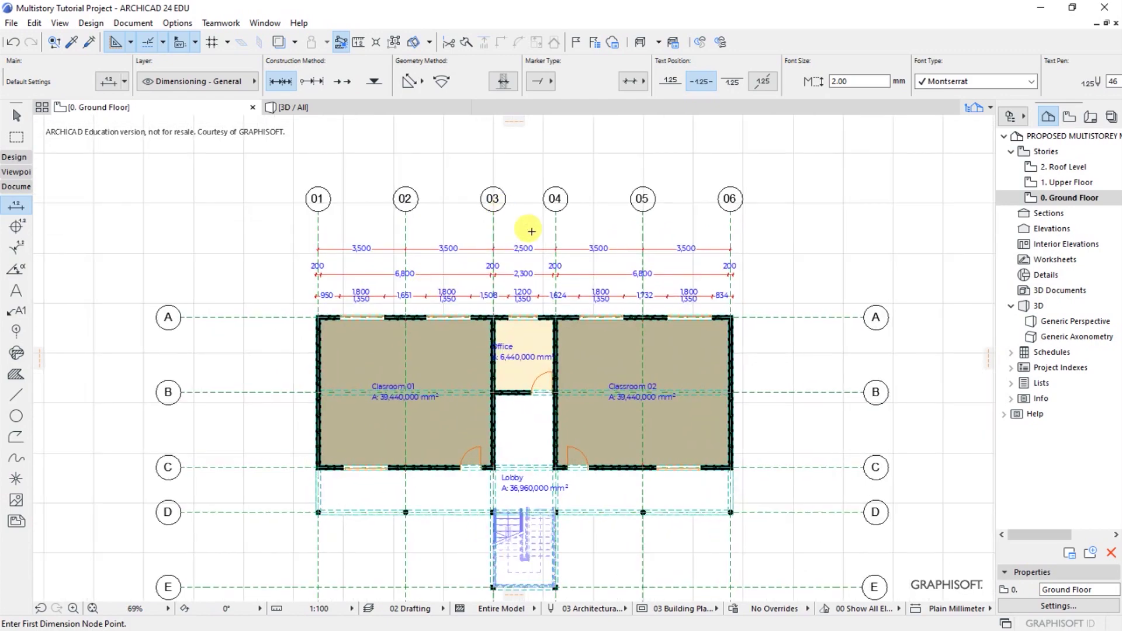
scroll(529, 231, up, 1)
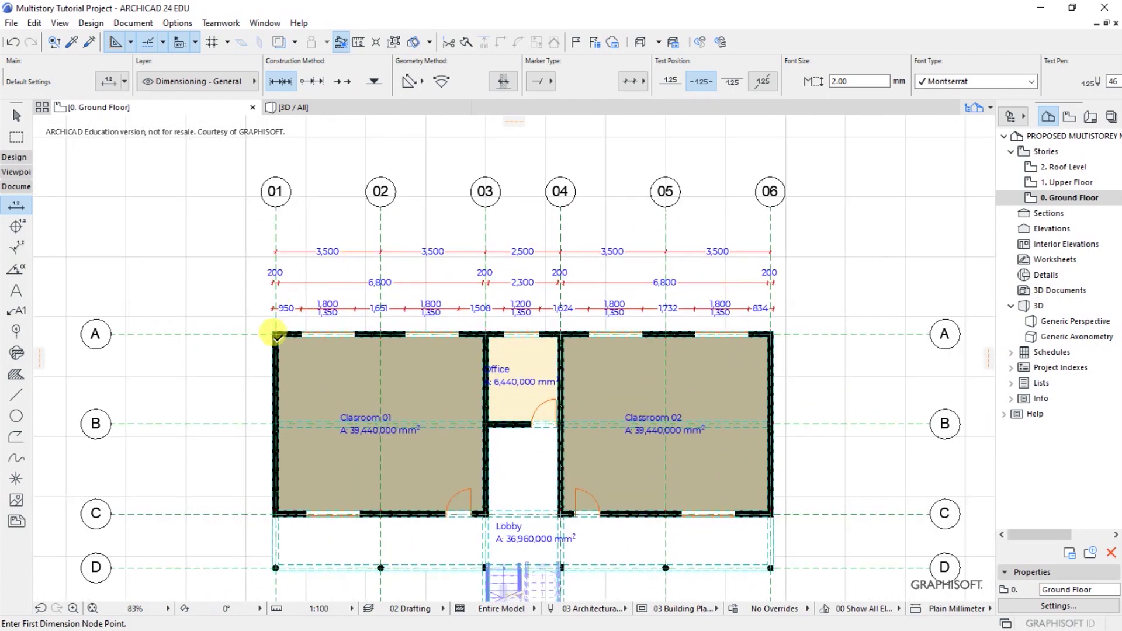
scroll(275, 334, up, 7)
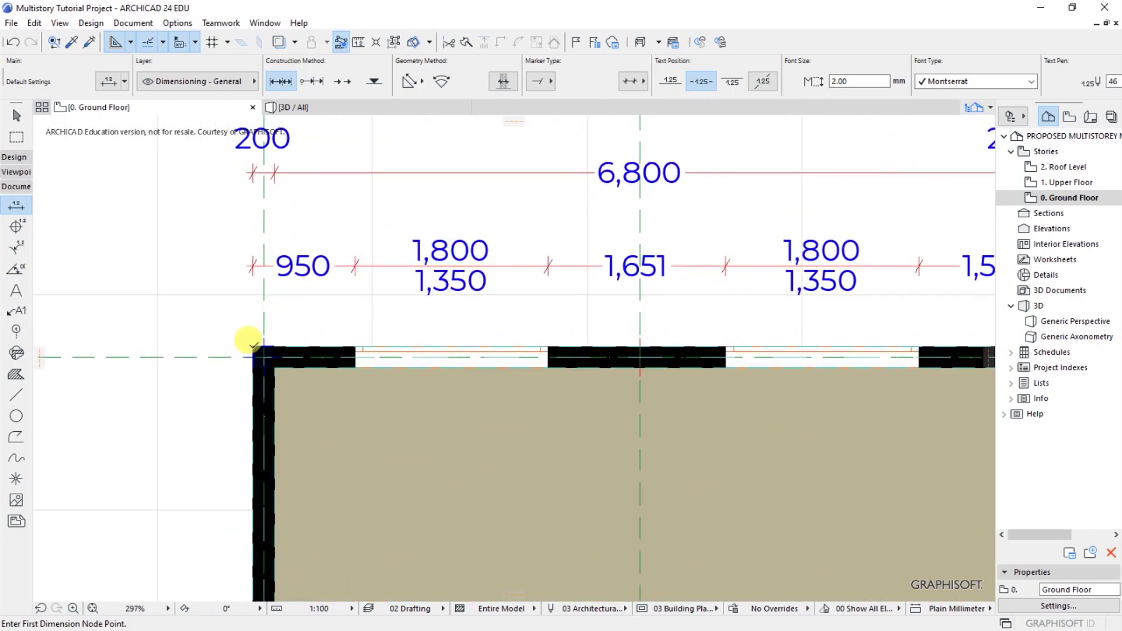
click(252, 343)
scroll(218, 295, down, 9)
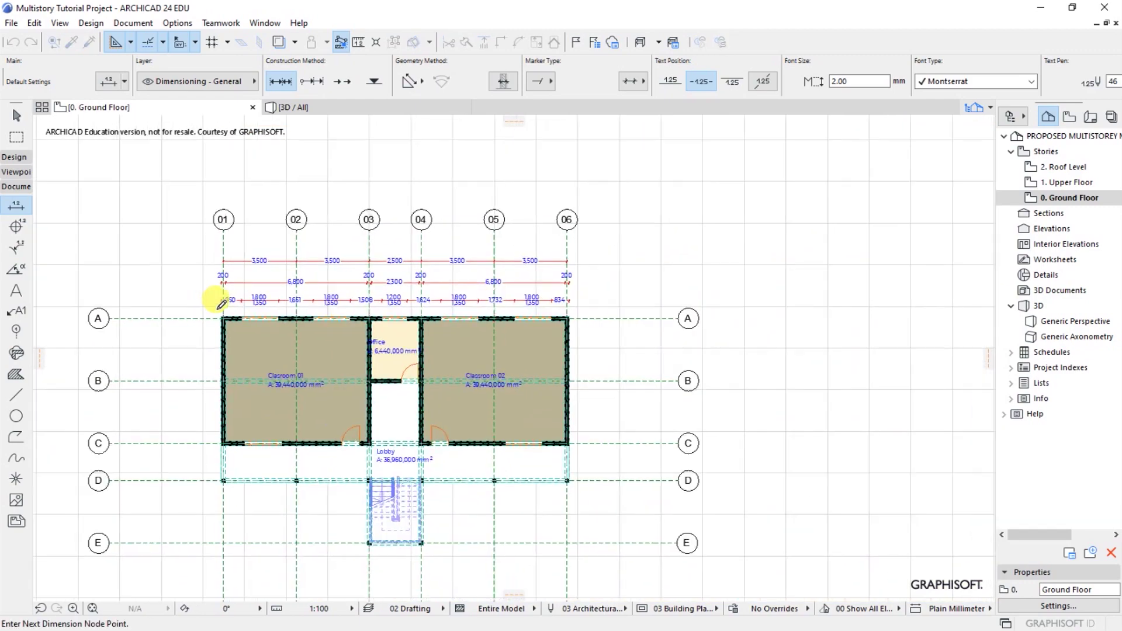
scroll(572, 299, up, 10)
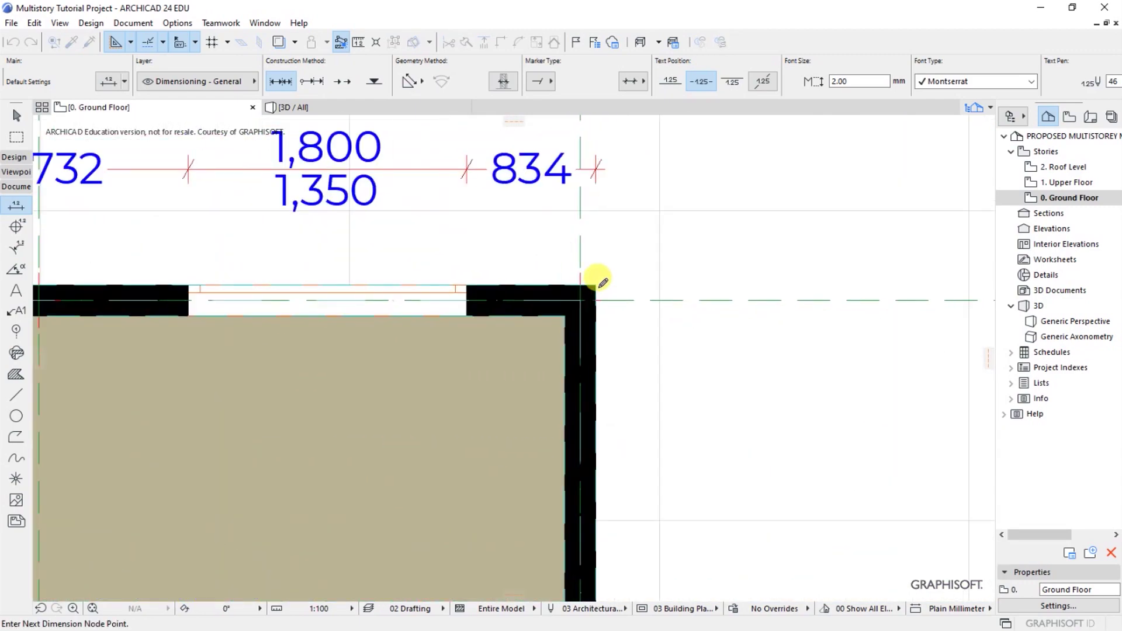
click(597, 285)
scroll(730, 386, down, 10)
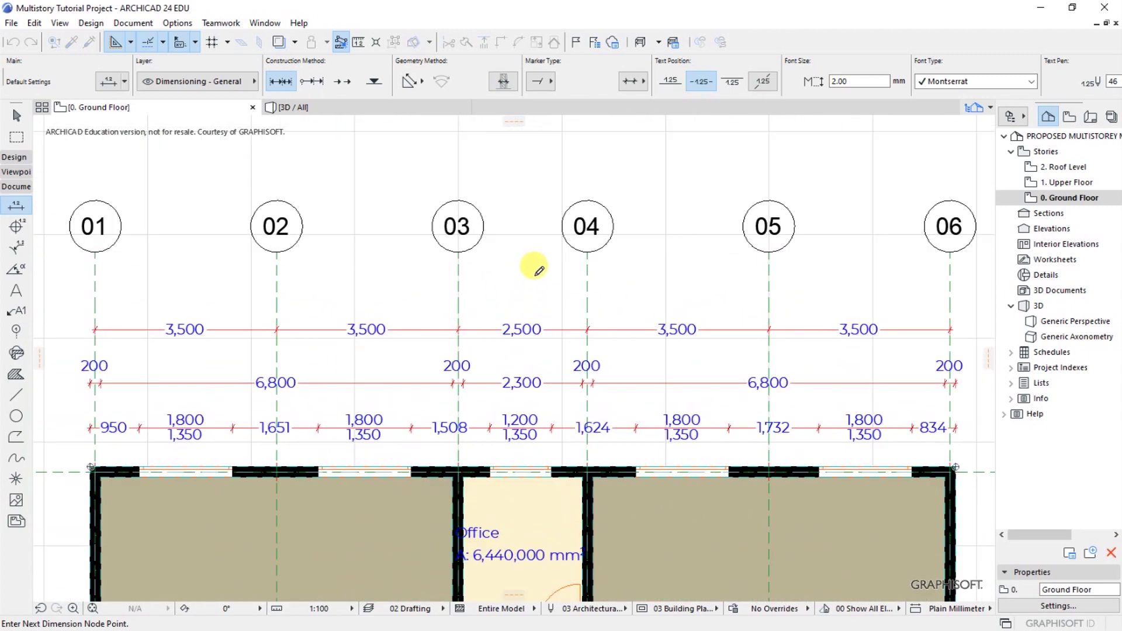
double_click(535, 273)
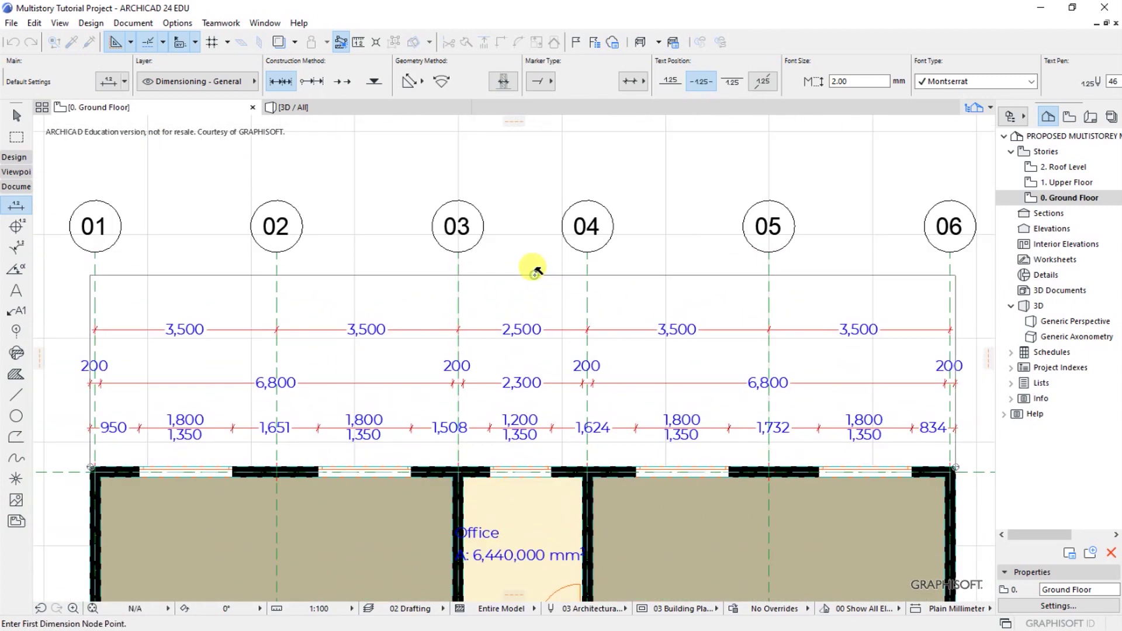
scroll(541, 239, down, 3)
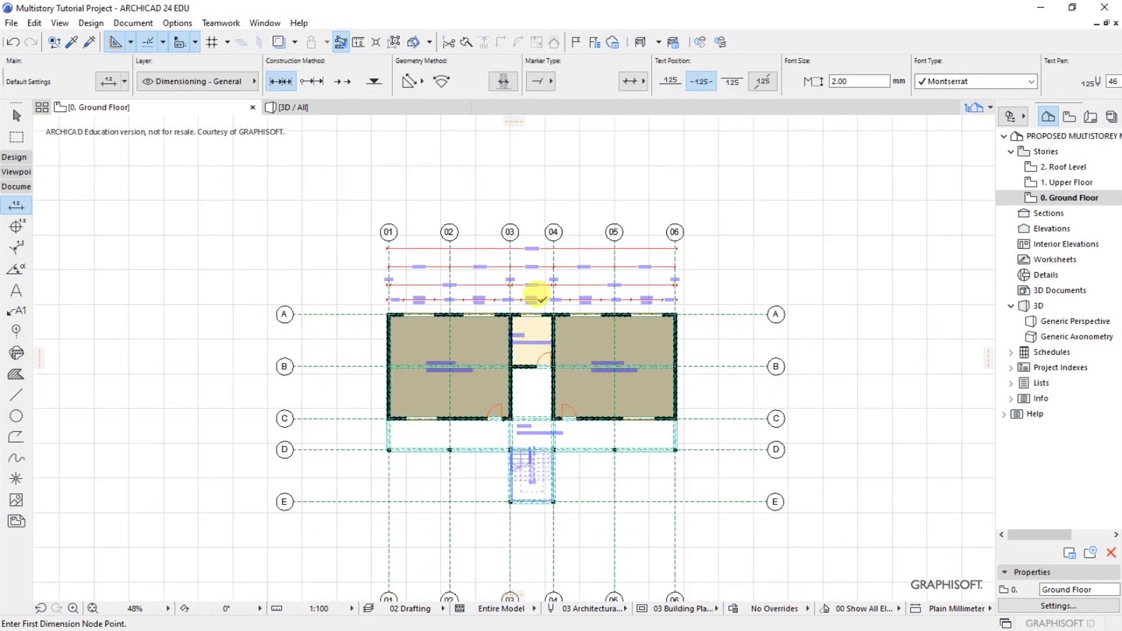
scroll(533, 295, up, 5)
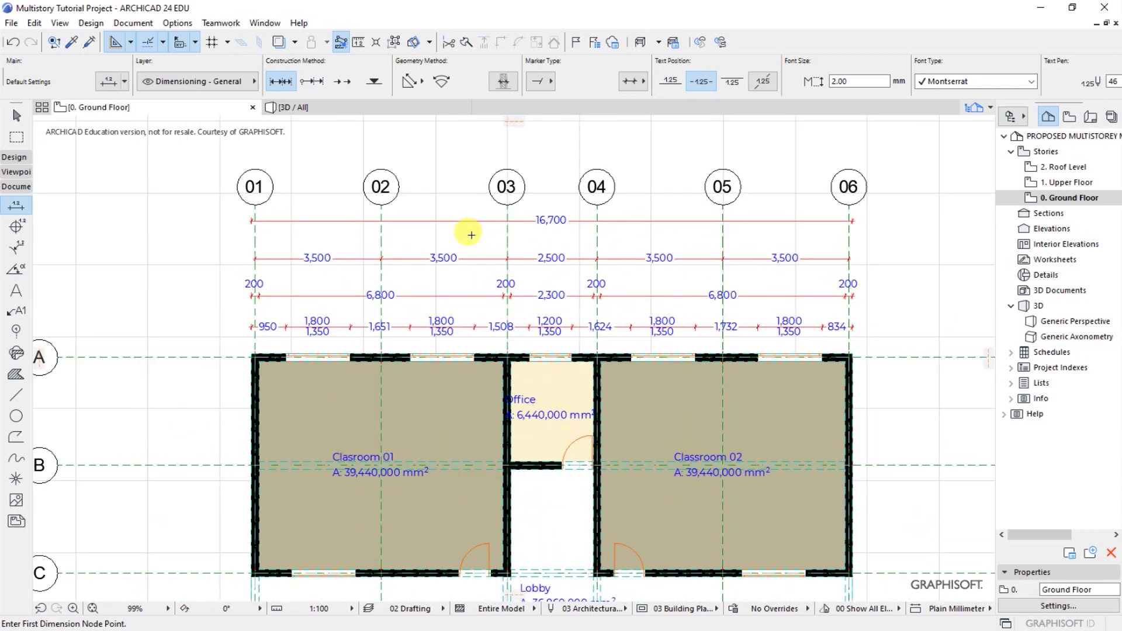
Try to dimension the grid A and grid C walls with a vertical chain near grid 06, and undo it
scroll(424, 220, down, 5)
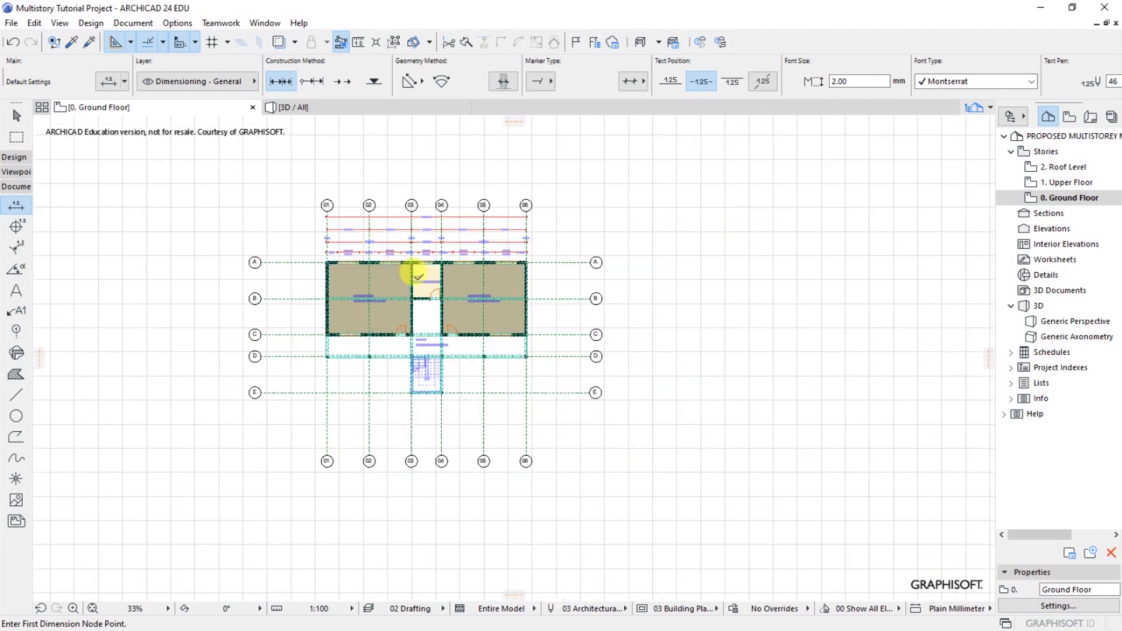
scroll(533, 308, up, 4)
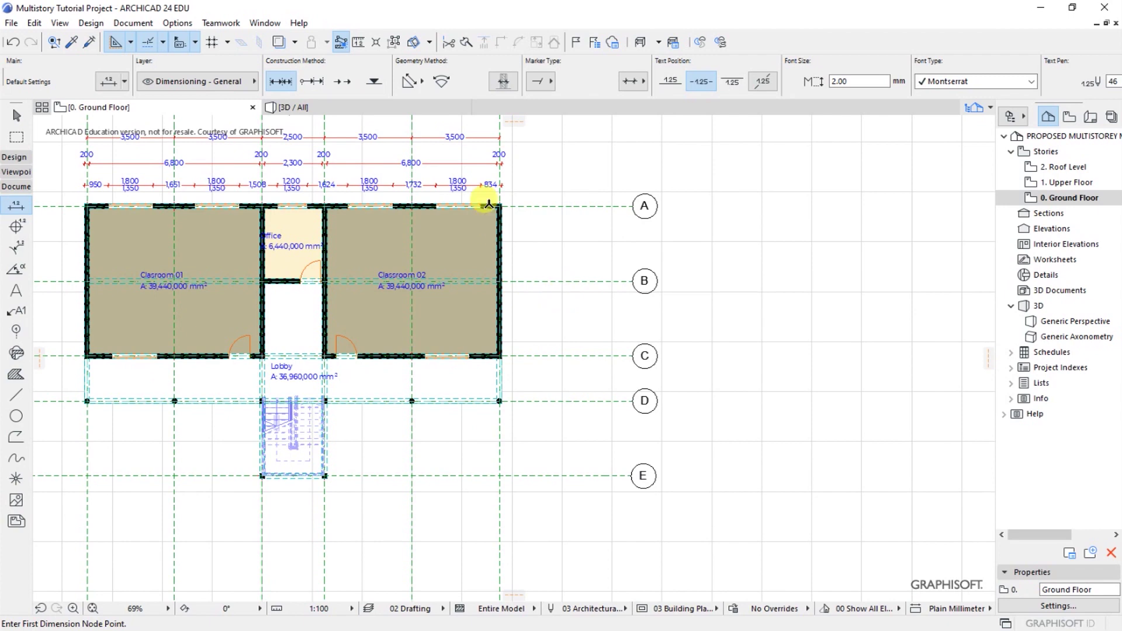
scroll(488, 205, up, 2)
click(488, 210)
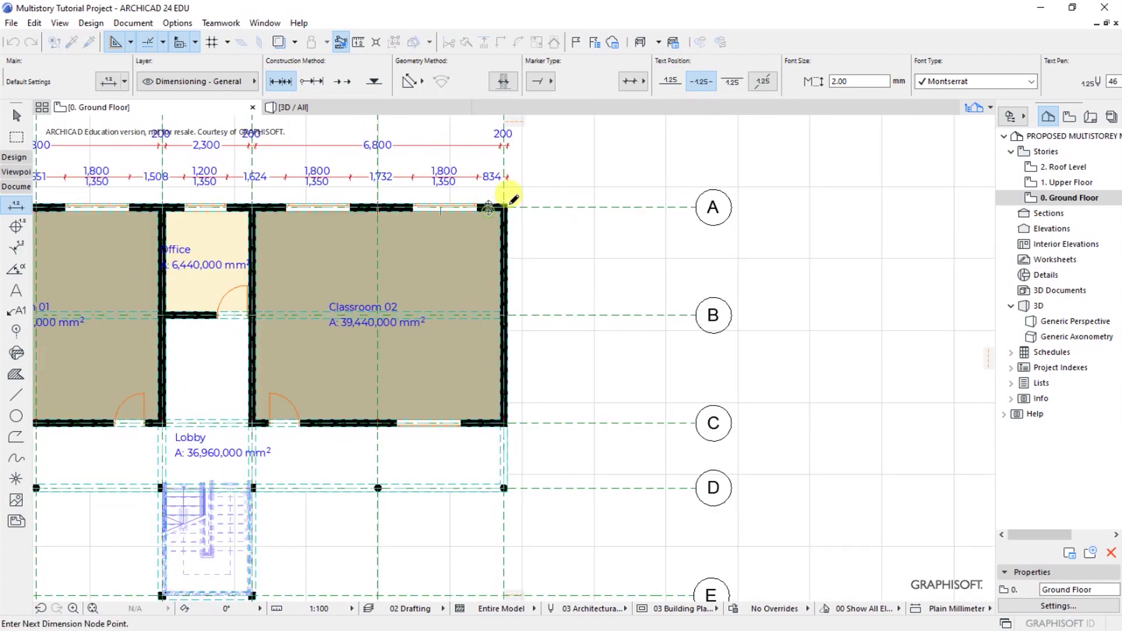
click(490, 423)
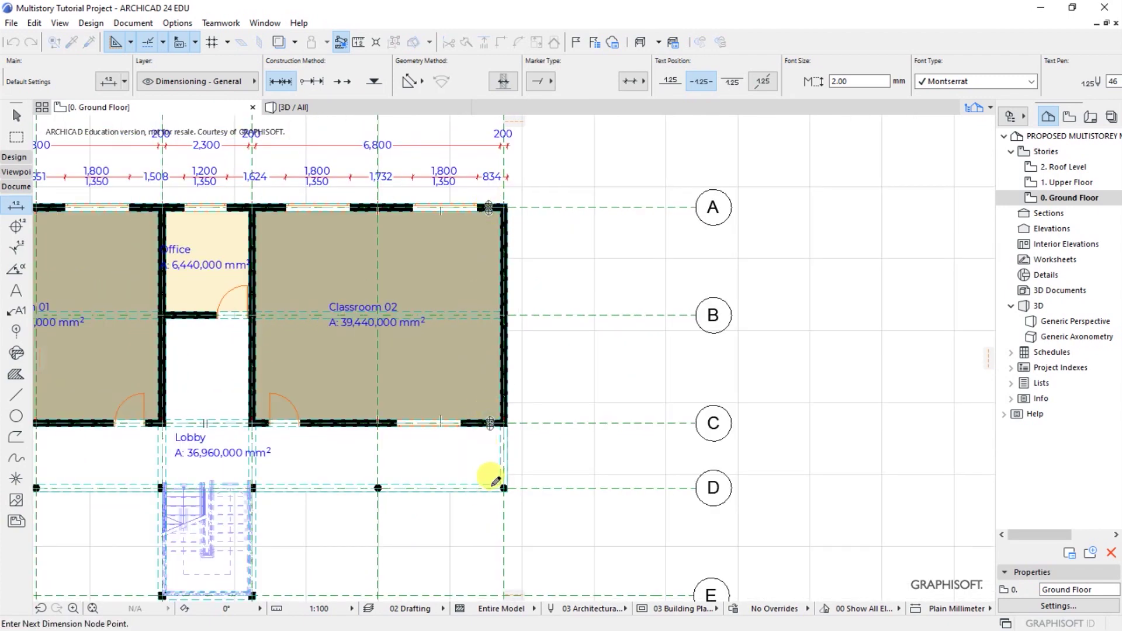
scroll(488, 488, up, 4)
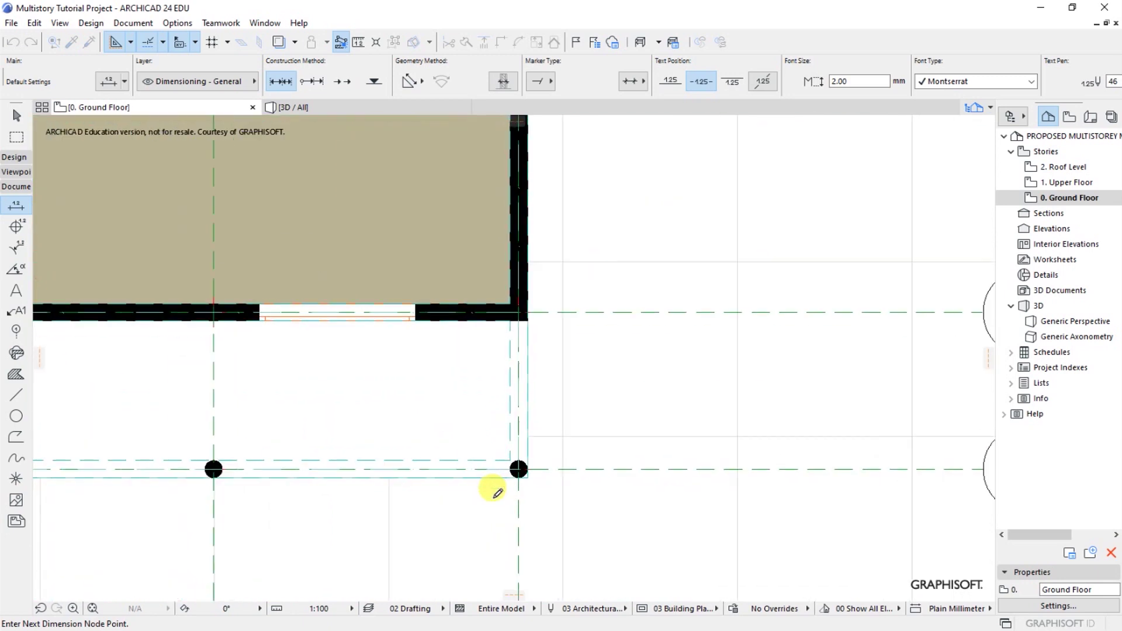
double_click(538, 431)
click(538, 432)
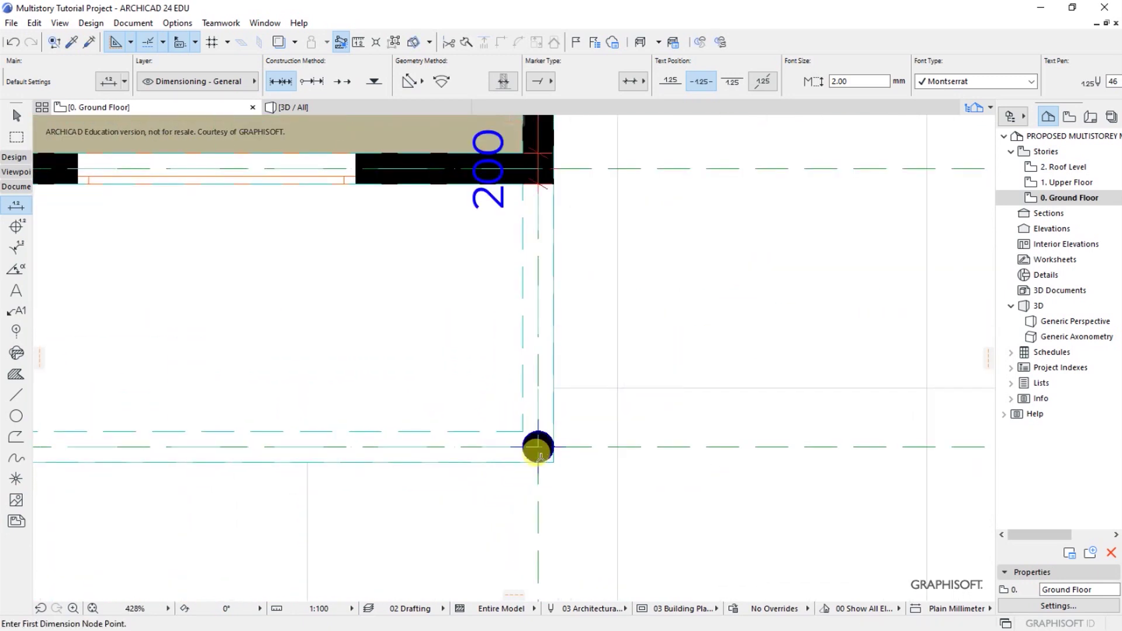
scroll(541, 452, down, 10)
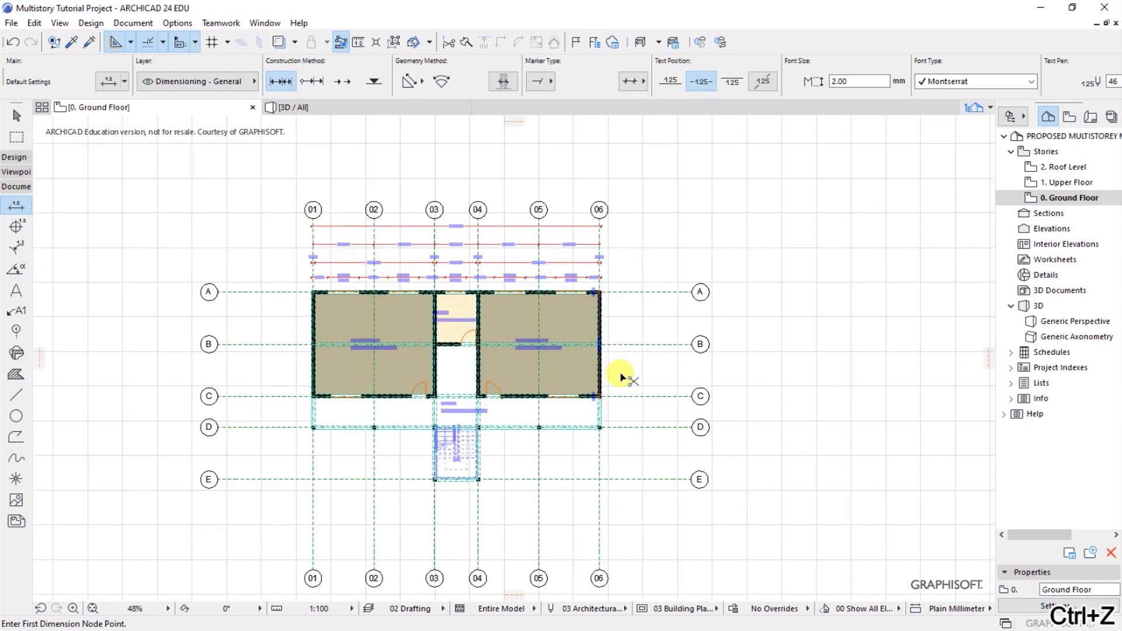
key(ctrl+z)
Dimension the walls on grids A and C and the columns on grids D and E with one vertical chain outside grid 06
scroll(610, 372, up, 5)
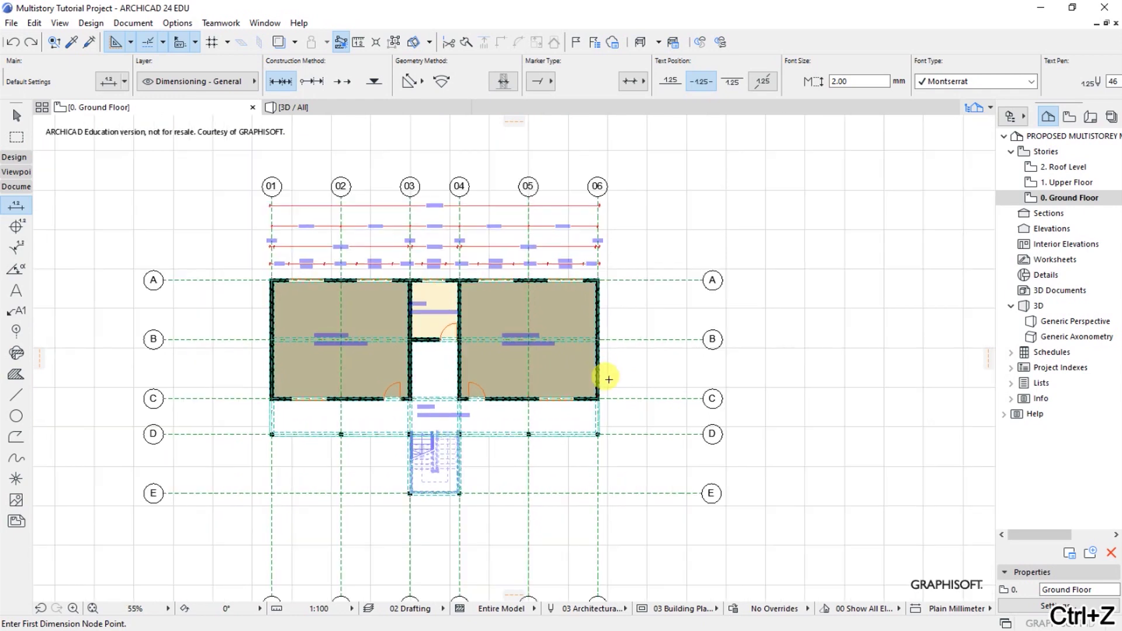
click(550, 124)
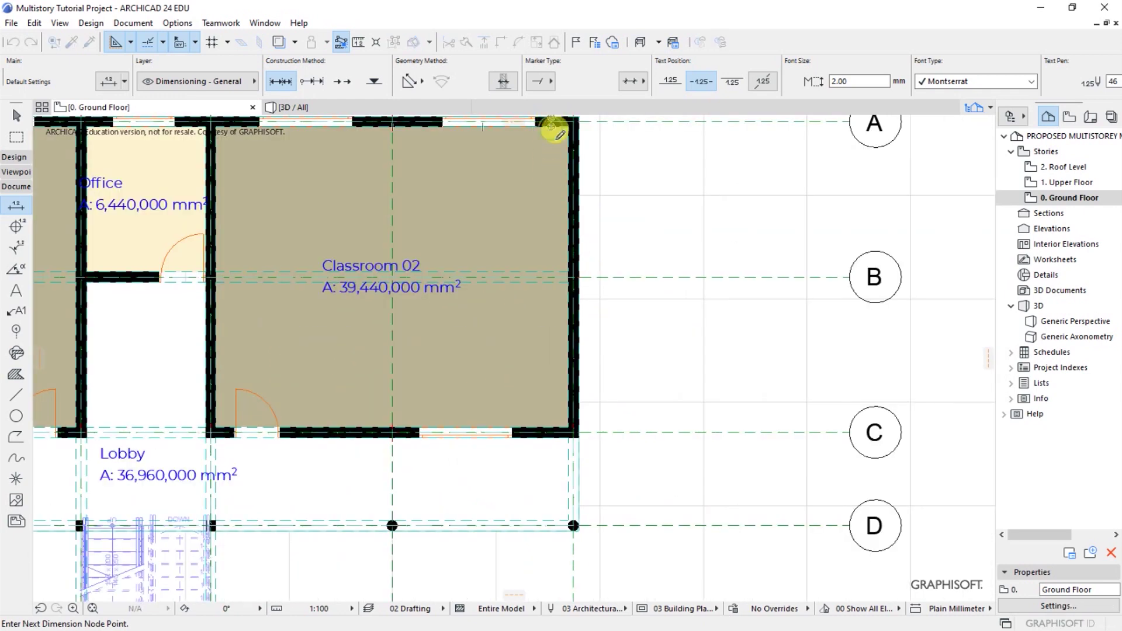
scroll(576, 448, down, 5)
scroll(561, 431, up, 8)
scroll(582, 368, up, 2)
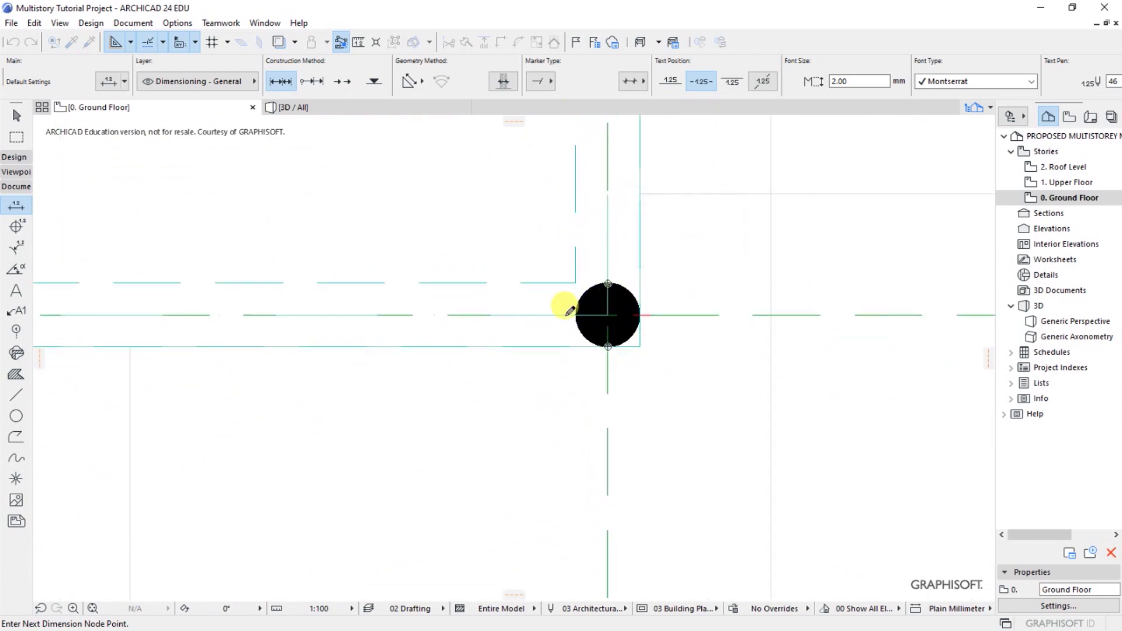
scroll(590, 336, down, 2)
scroll(588, 342, down, 3)
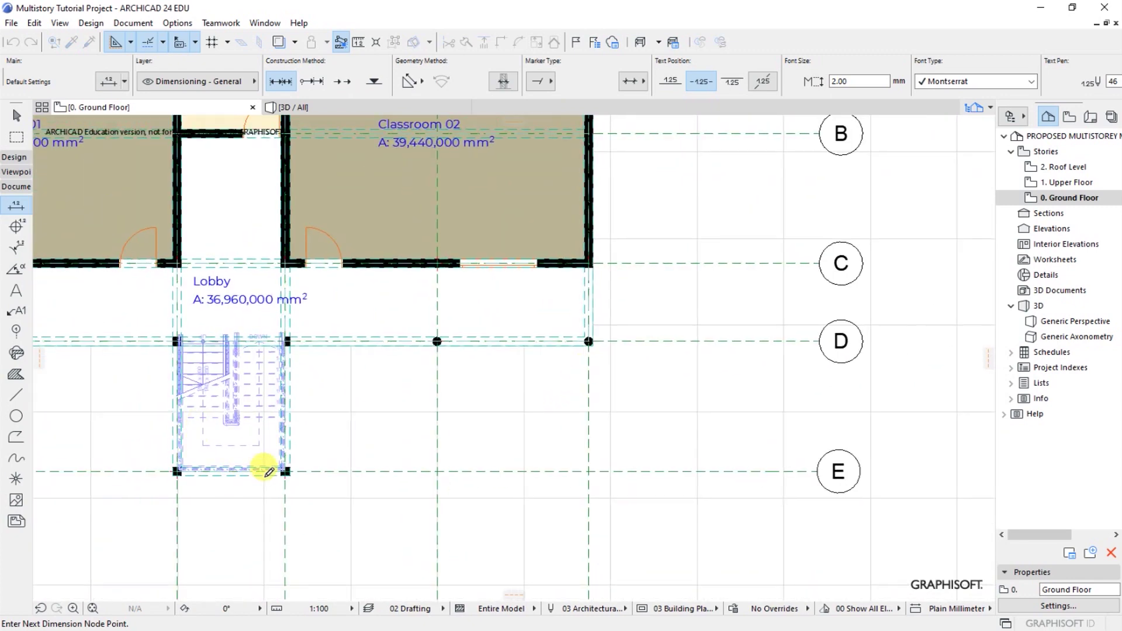
scroll(258, 463, up, 5)
scroll(321, 471, up, 3)
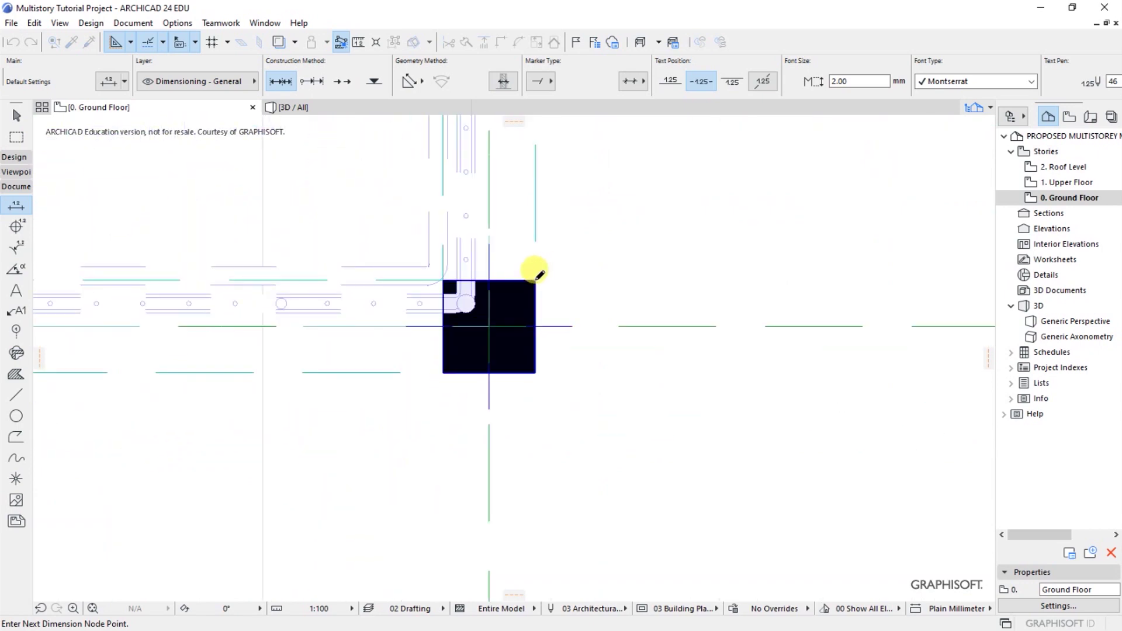
scroll(372, 420, down, 5)
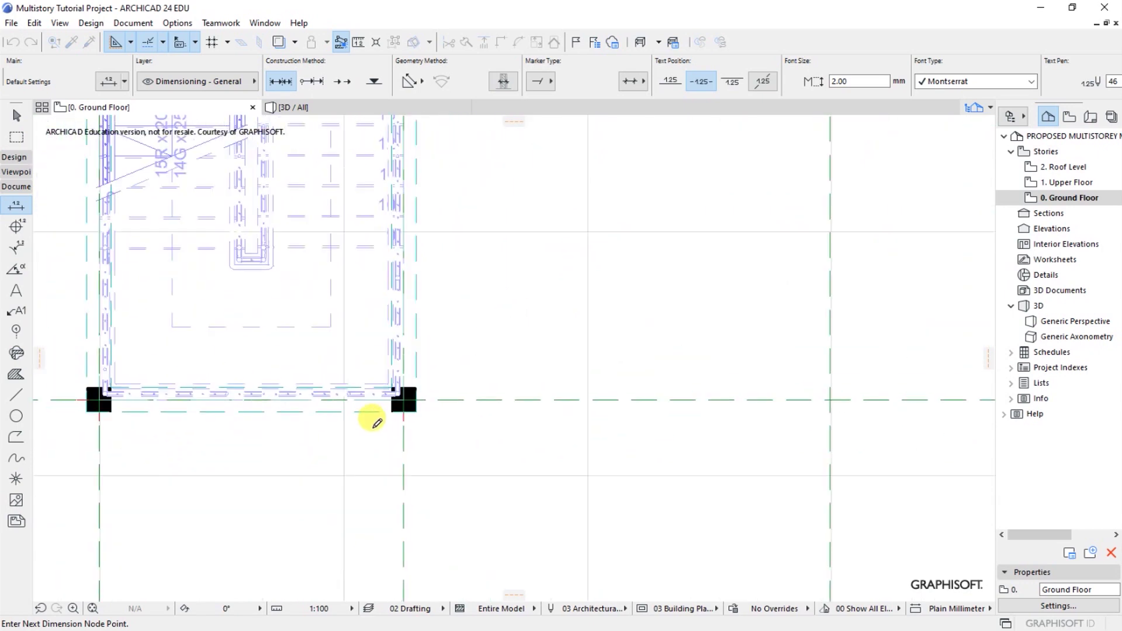
scroll(376, 422, down, 1)
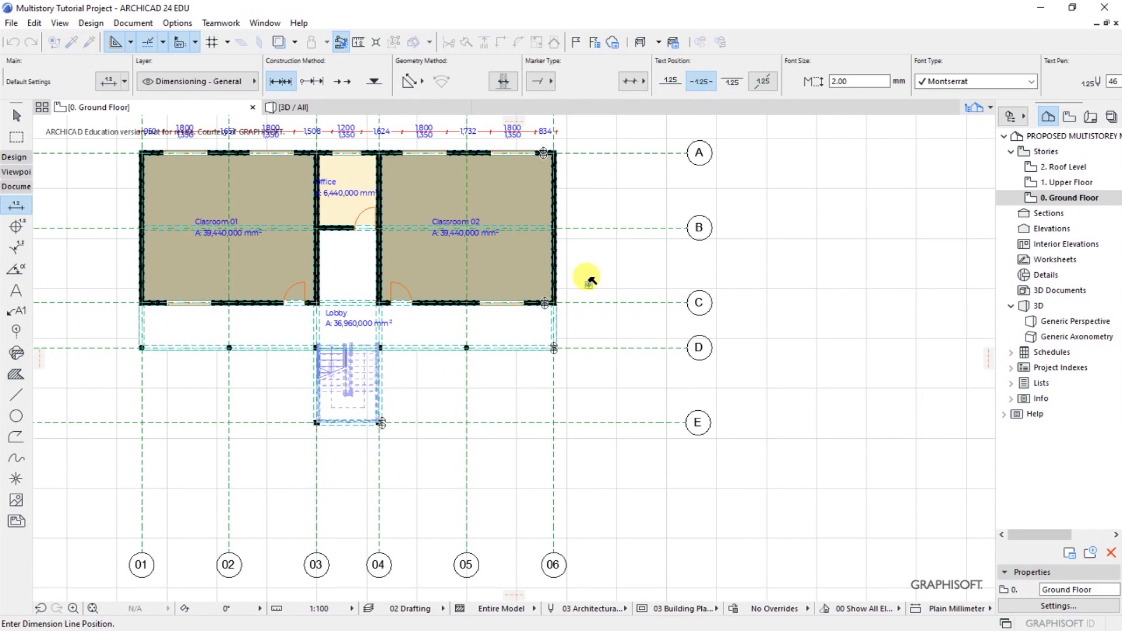
double_click(589, 279)
click(587, 280)
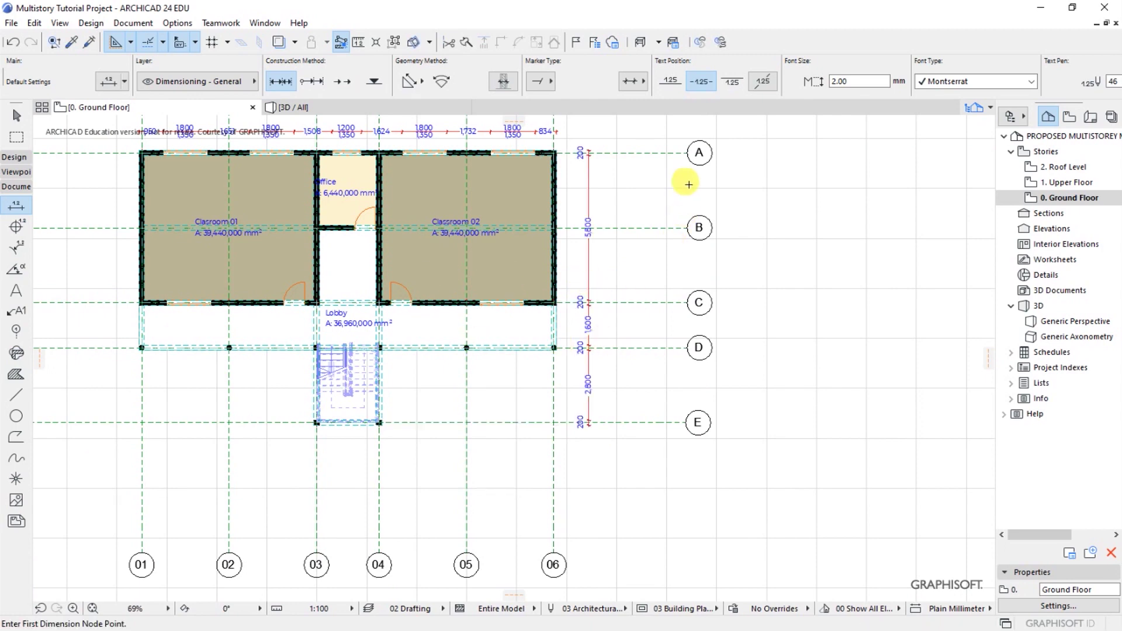
Dimension the spacing between grids A to E with one vertical chain, placed between the wall chain and the grid bubbles
click(689, 152)
click(691, 228)
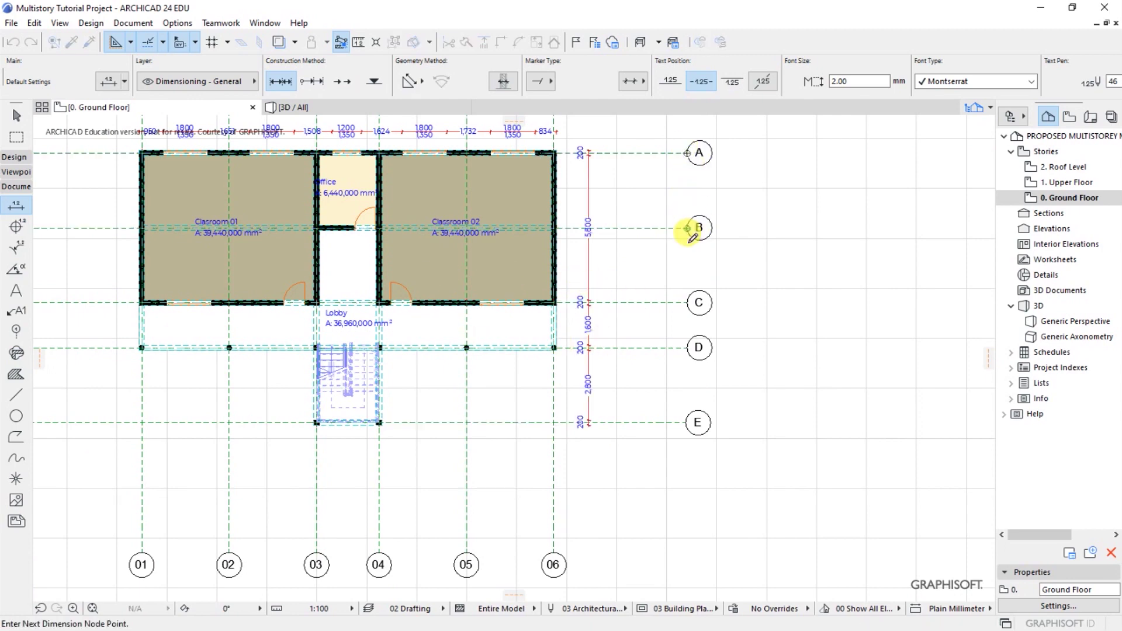
click(691, 302)
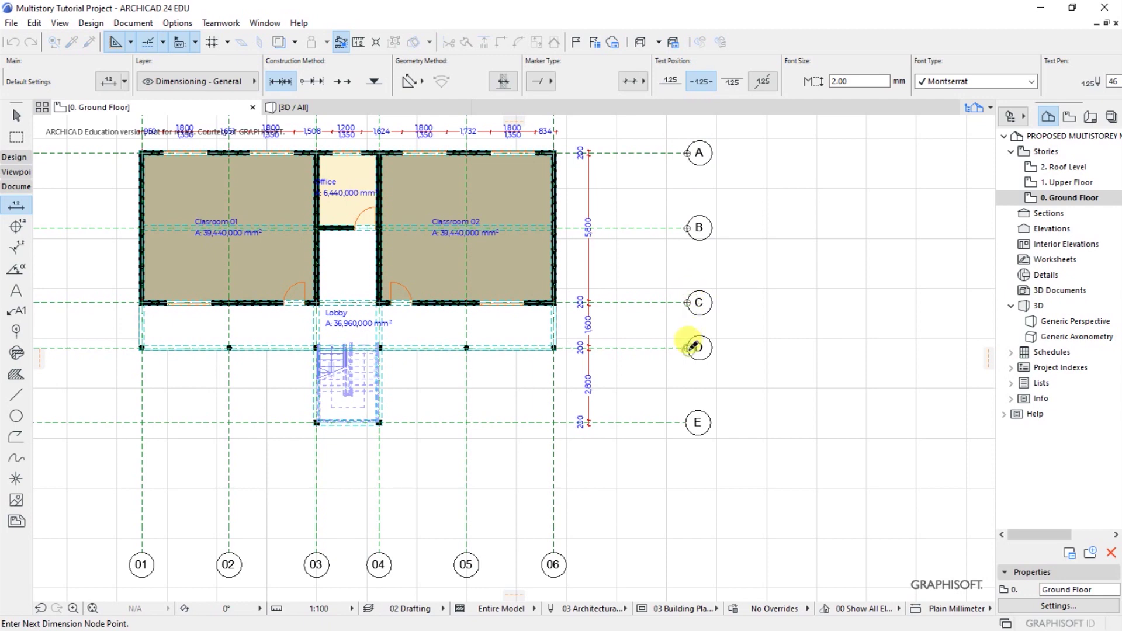
click(690, 421)
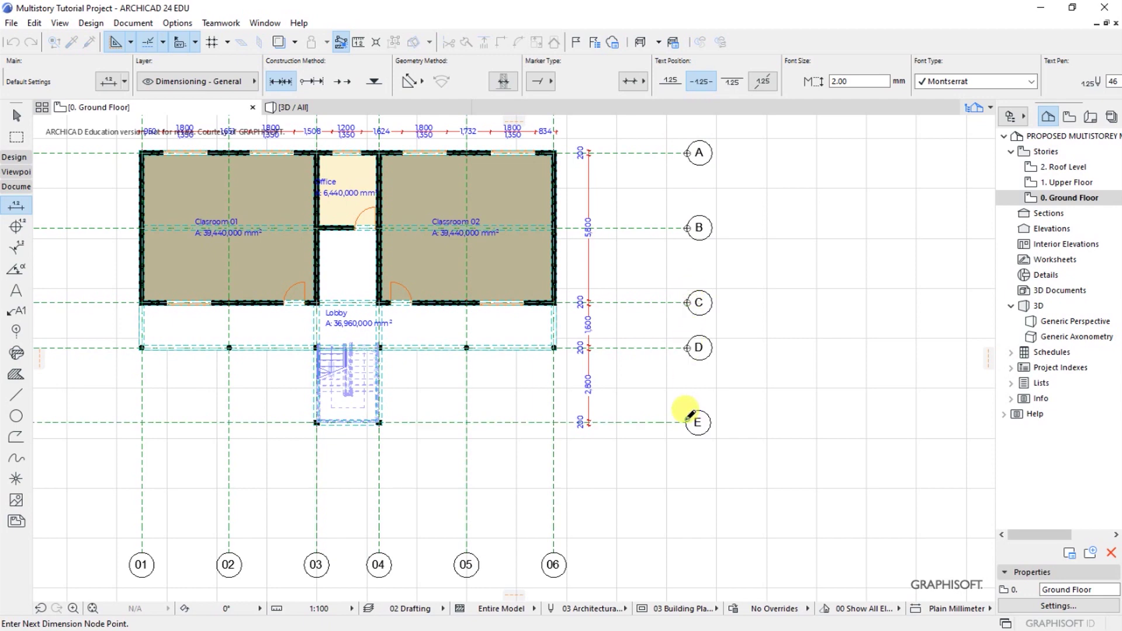
click(626, 329)
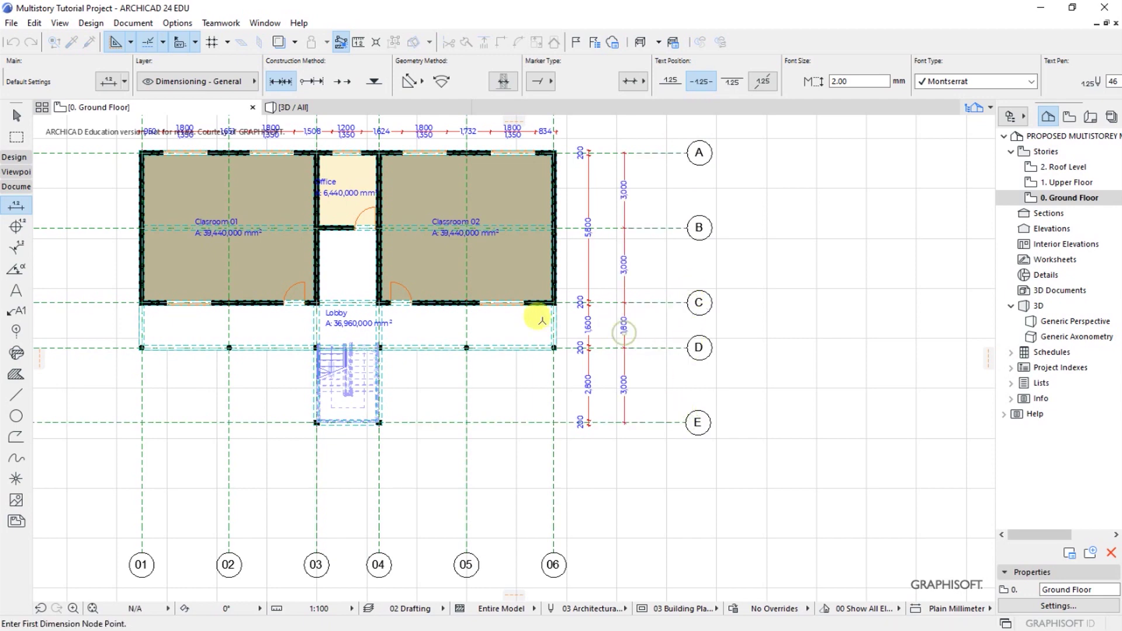
Dimension the building's overall depth from the grid A wall's outer corner to the grid E column, placing the line just inside the bubbles beyond grid 06
scroll(554, 145, up, 5)
click(558, 159)
scroll(558, 178, down, 5)
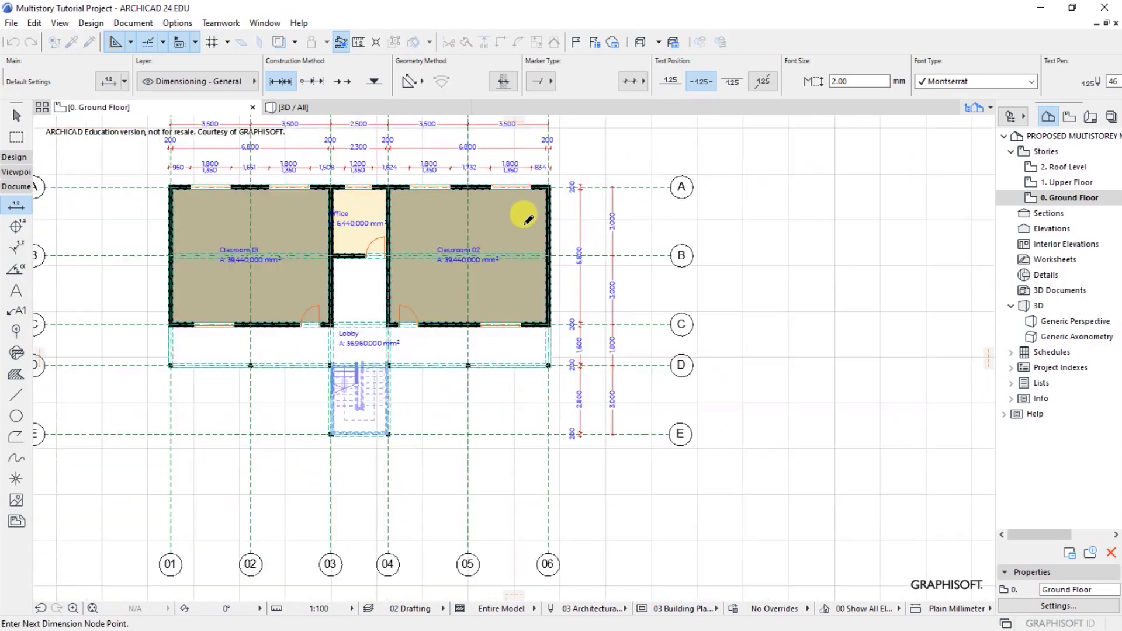
scroll(444, 379, up, 6)
click(461, 377)
scroll(384, 426, down, 6)
scroll(390, 427, down, 2)
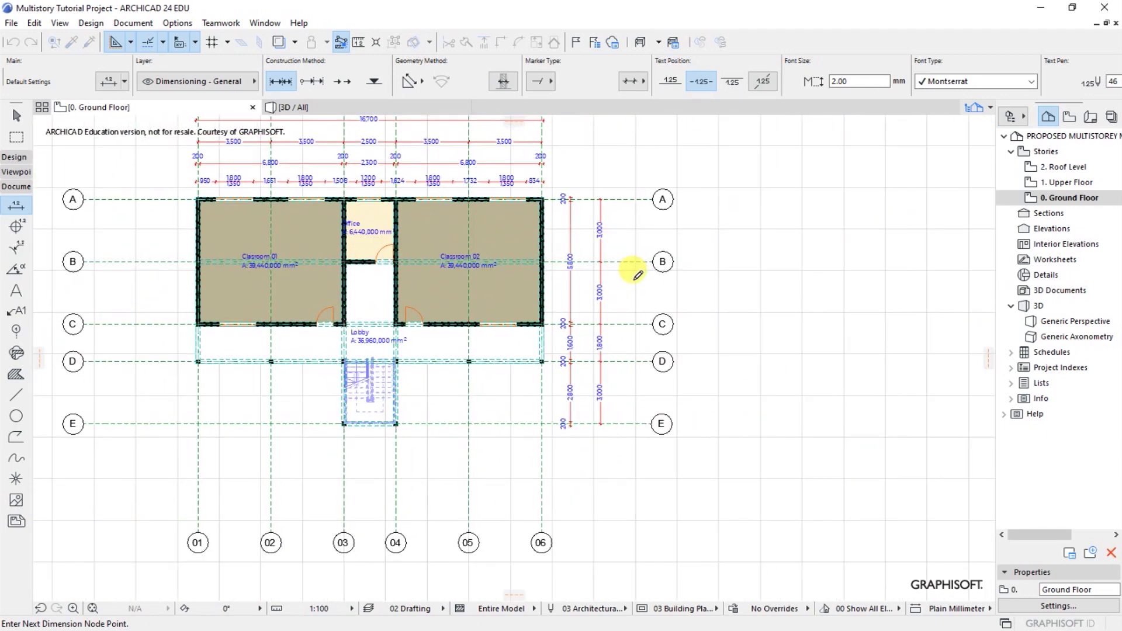
double_click(630, 312)
click(630, 311)
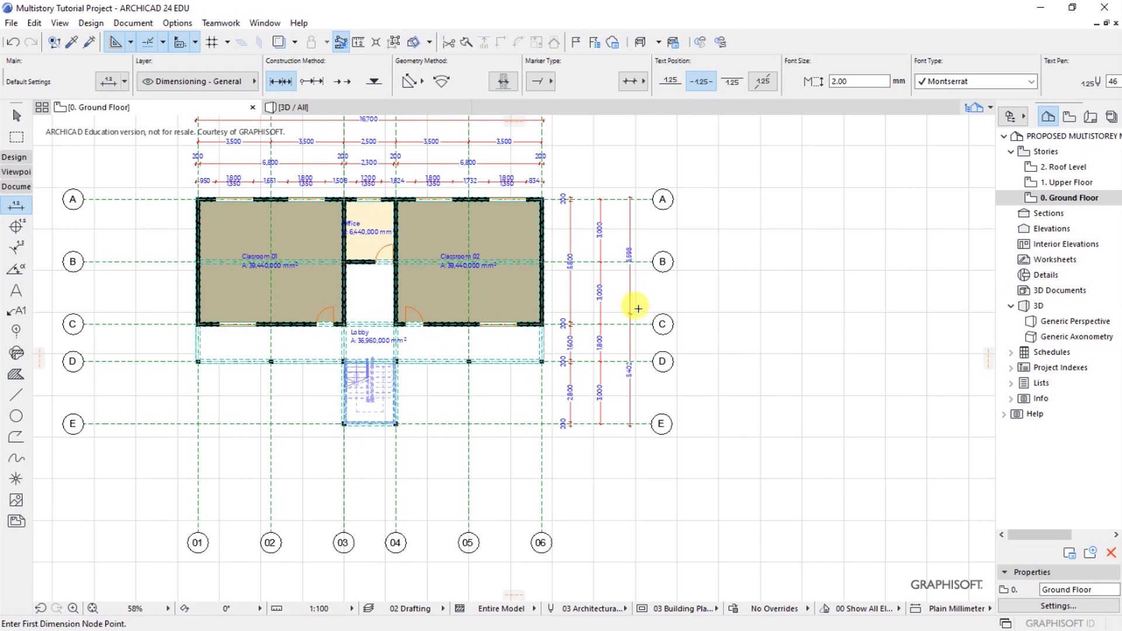
Remove the stray intermediate point from the overall vertical dimension beyond grid 06, merging its two segments into one
scroll(615, 316, up, 3)
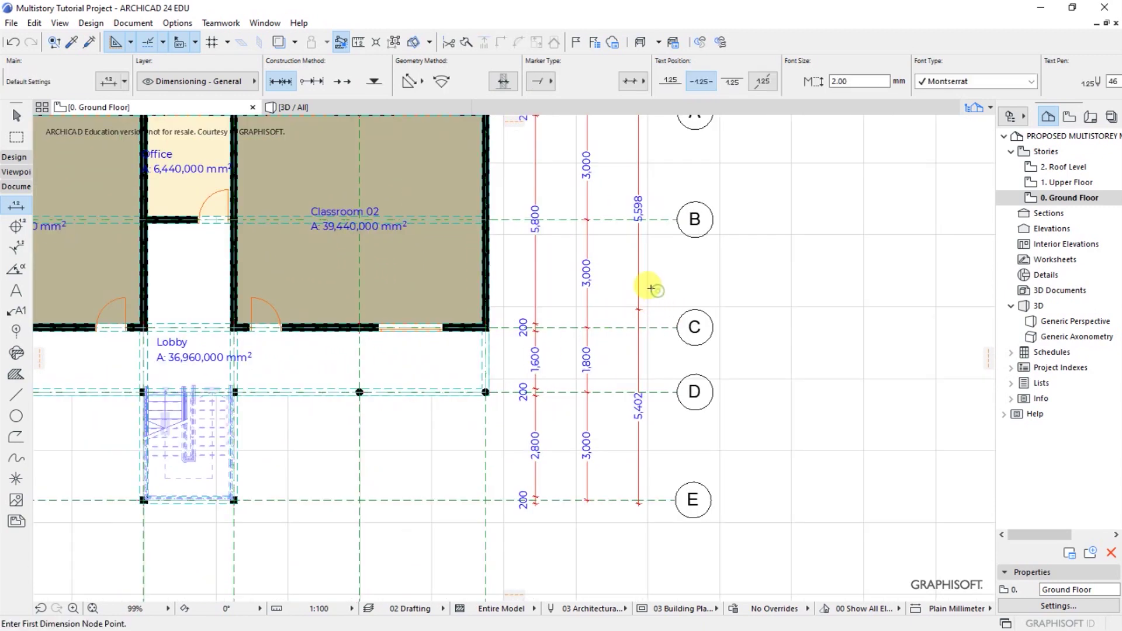
click(637, 268)
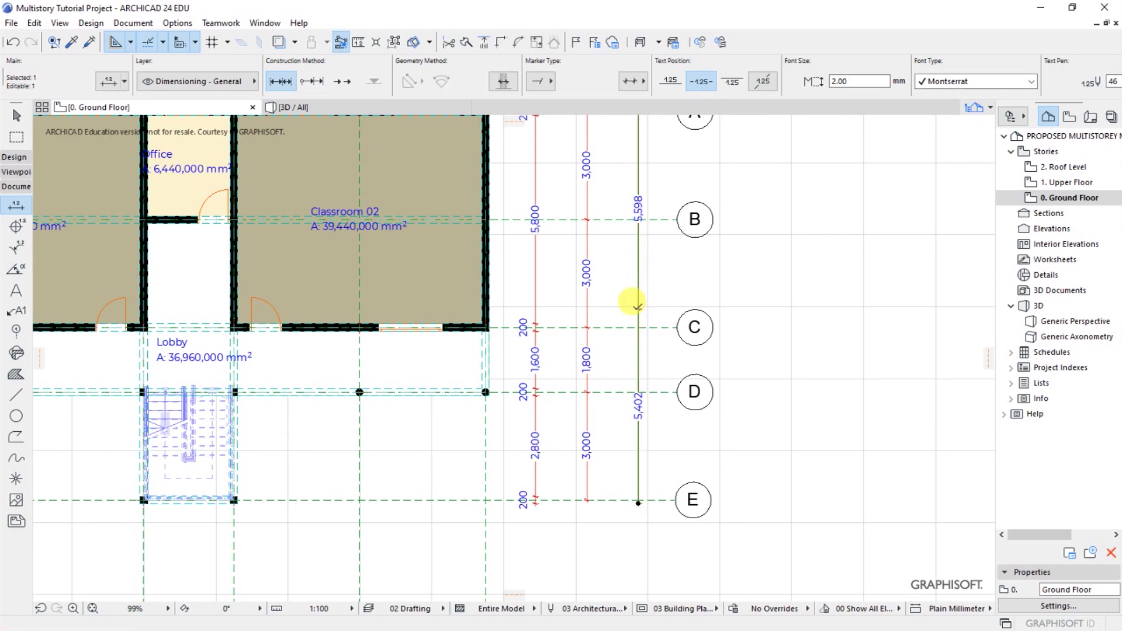
click(638, 307)
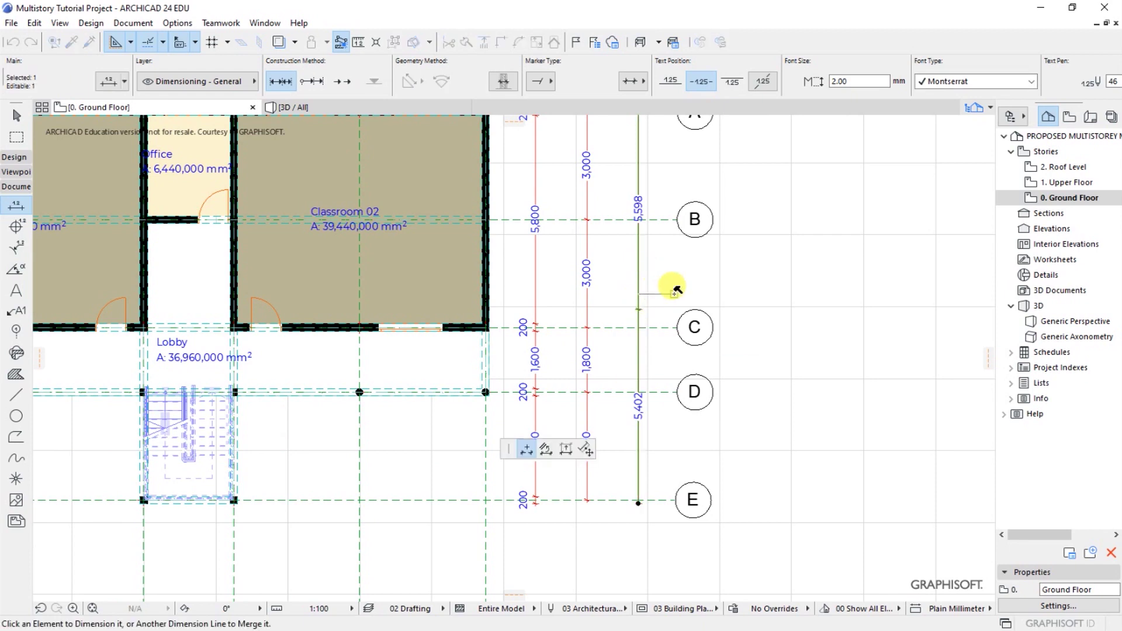
click(676, 290)
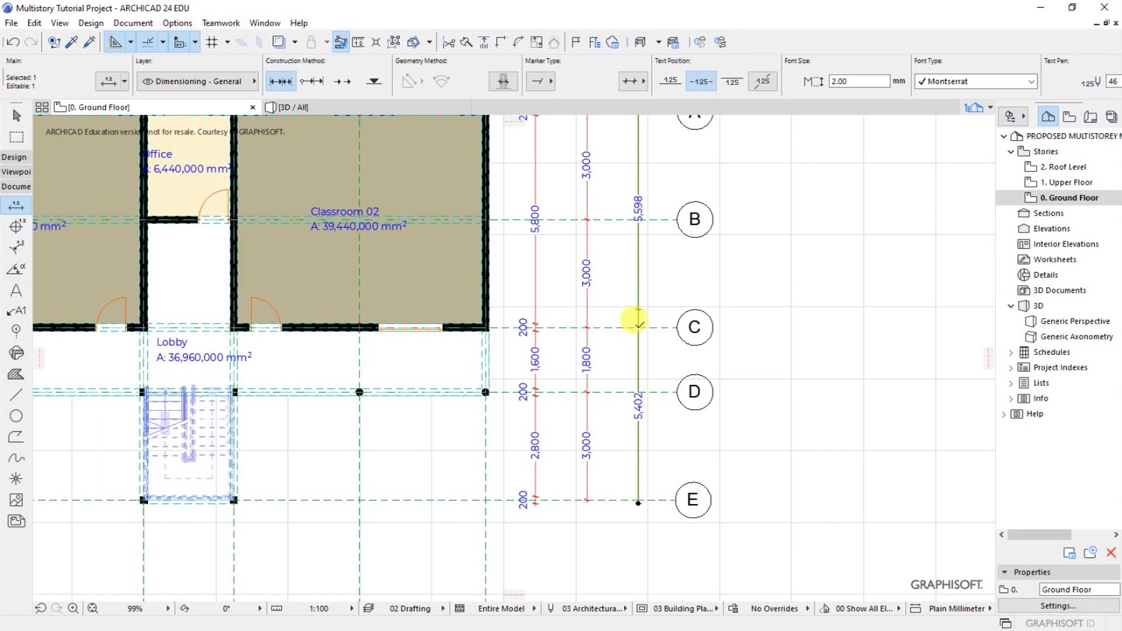
click(636, 305)
click(649, 298)
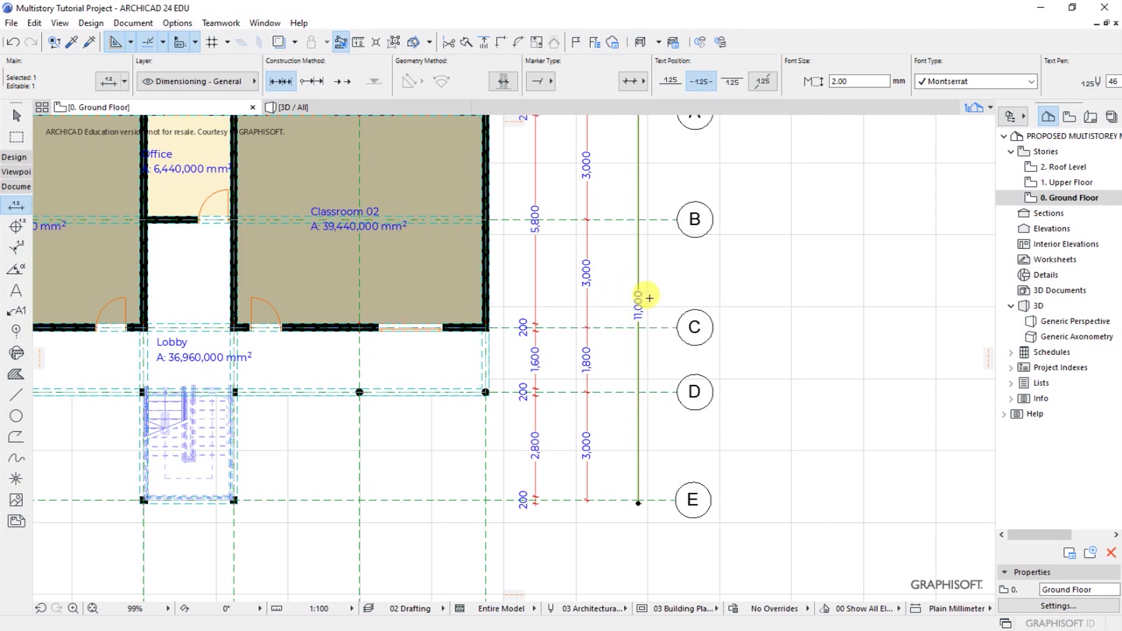
key(Escape)
Dimension the walls on grids A and C and the columns on grids D and E with one vertical chain outside grid 01
scroll(753, 386, down, 4)
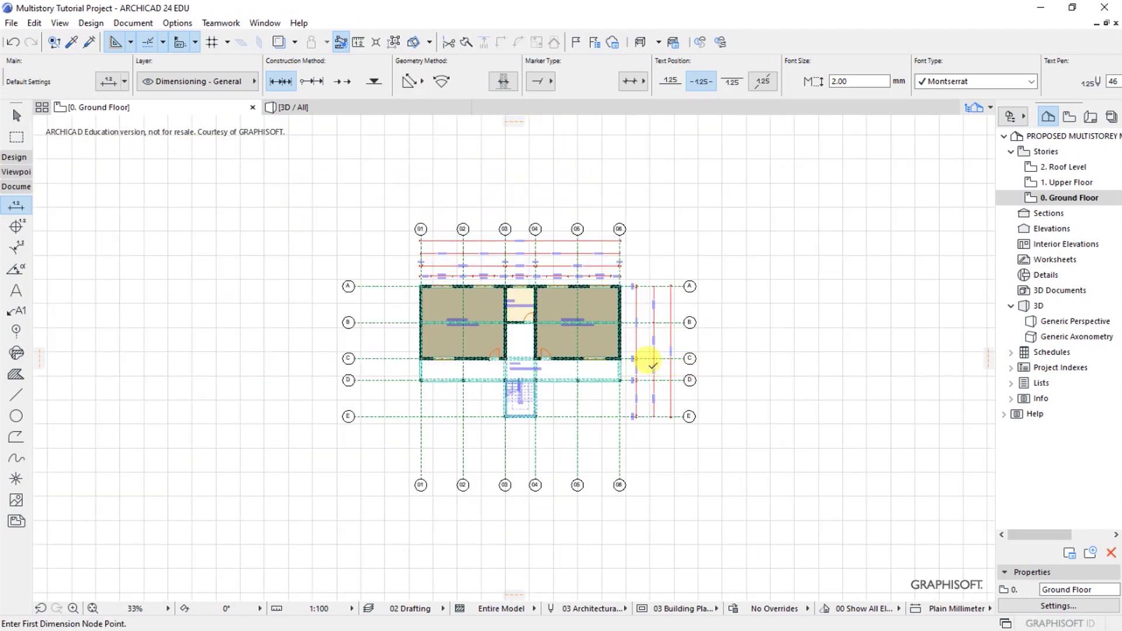
scroll(645, 356, up, 1)
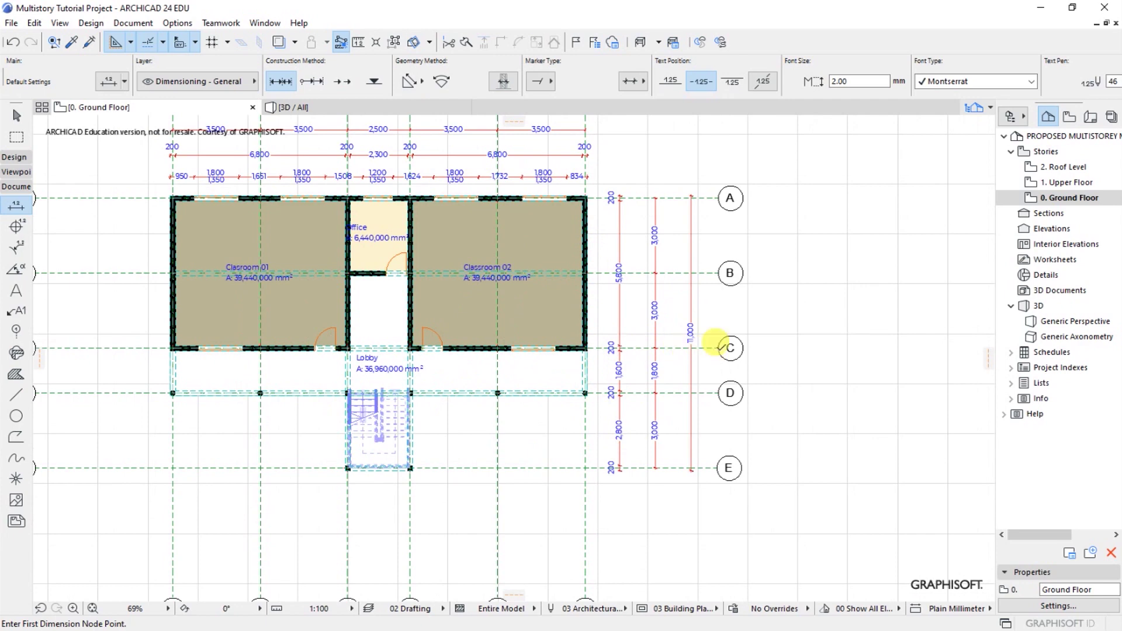
scroll(619, 346, down, 2)
scroll(541, 231, up, 1)
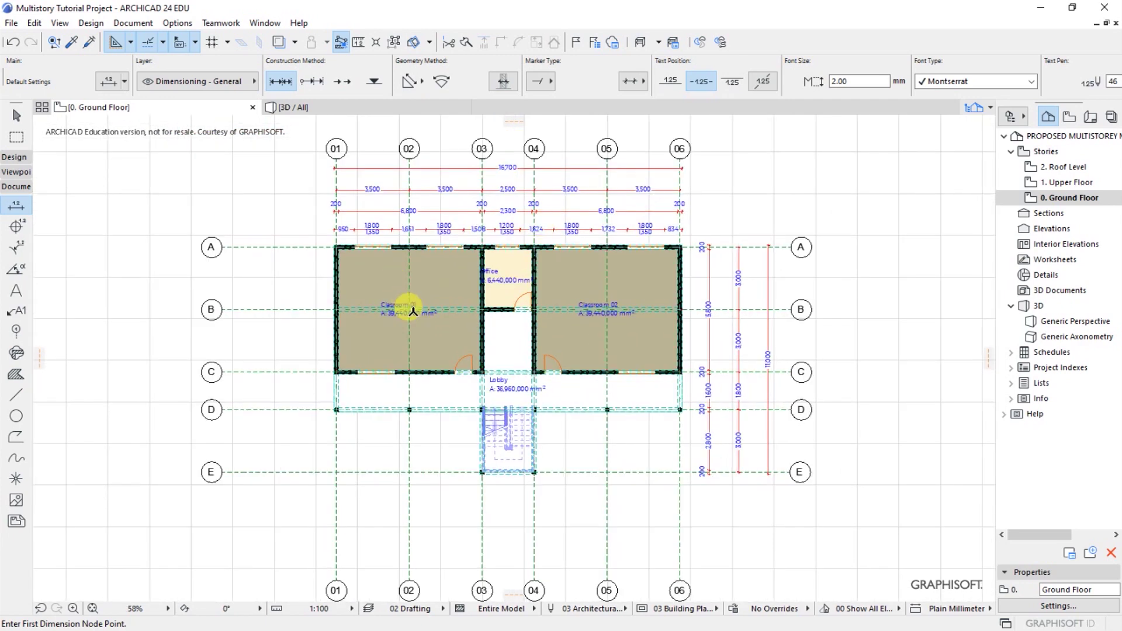
scroll(289, 286, up, 2)
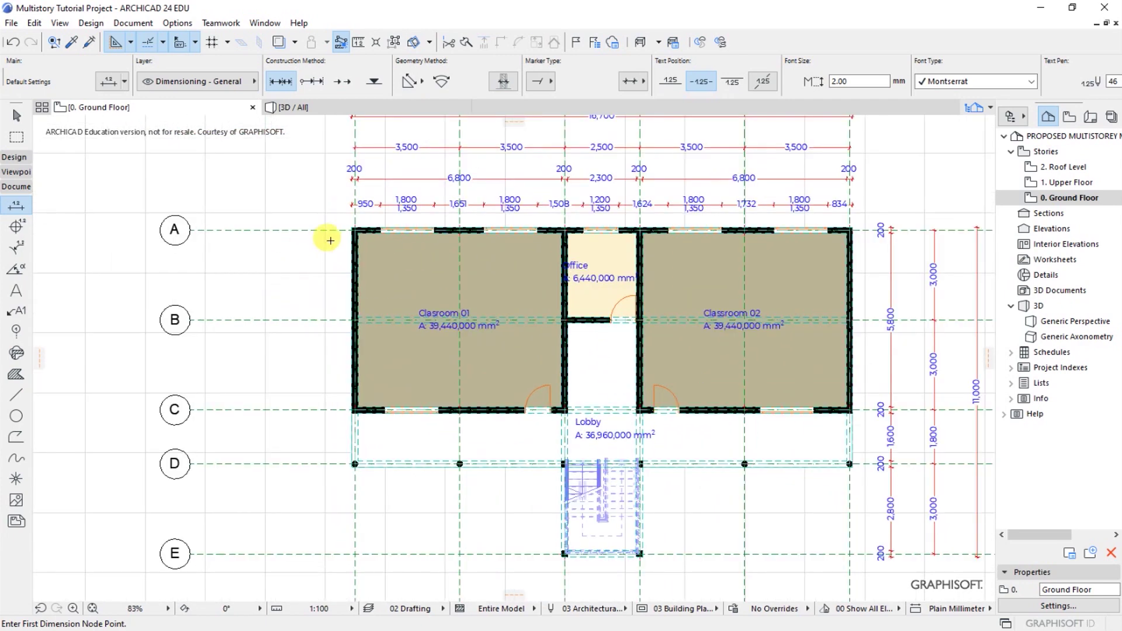
click(371, 231)
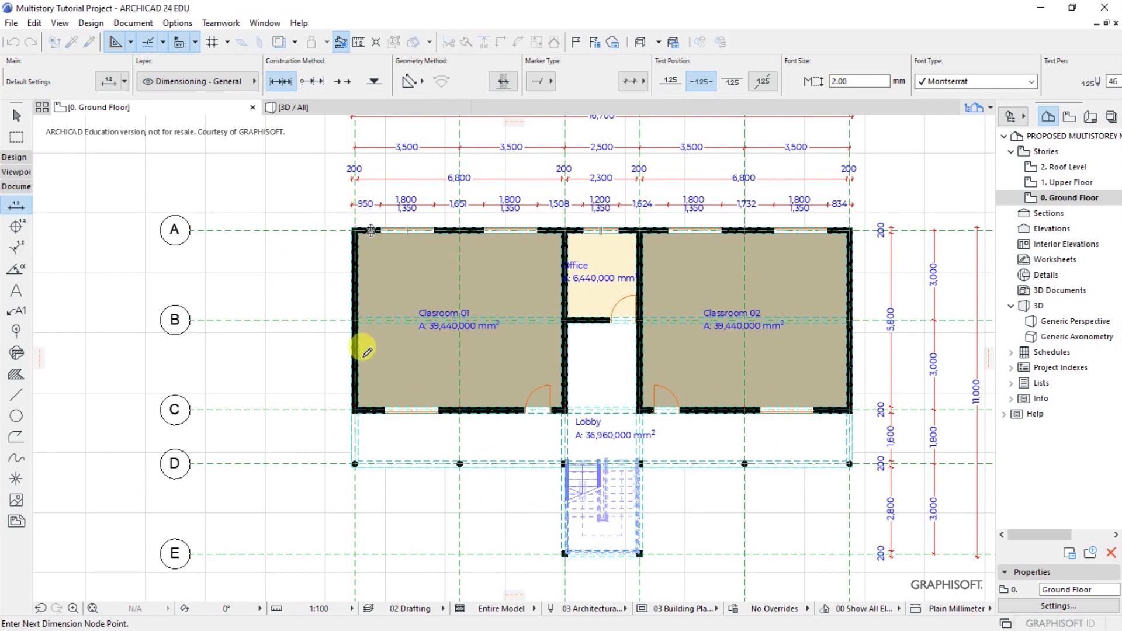
scroll(350, 456, up, 6)
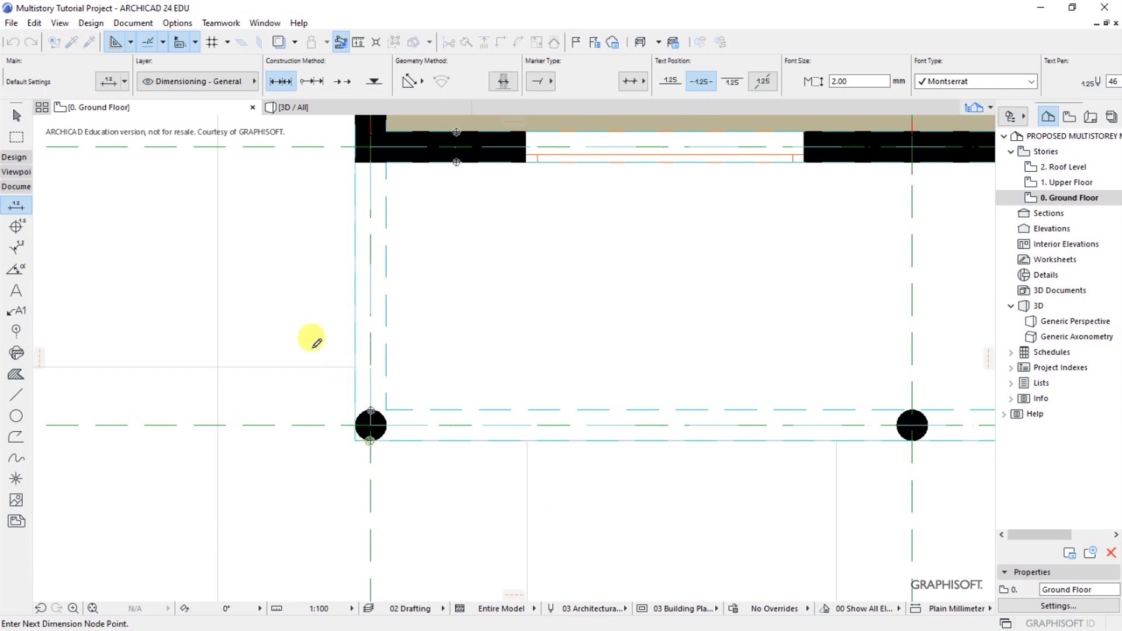
scroll(305, 338, down, 4)
scroll(567, 491, up, 8)
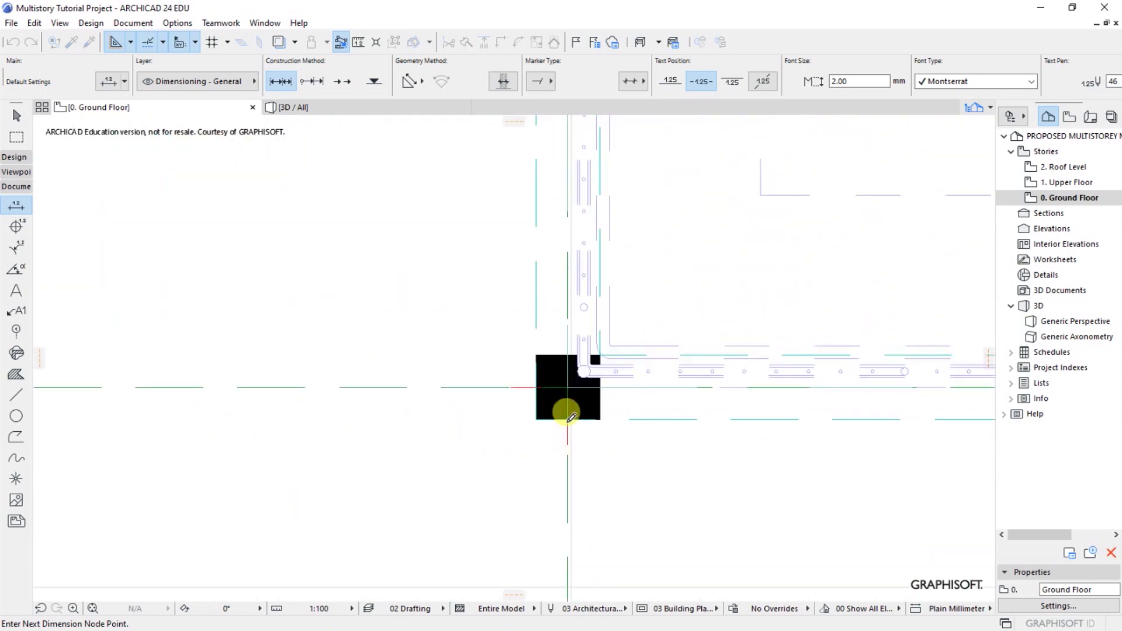
click(536, 355)
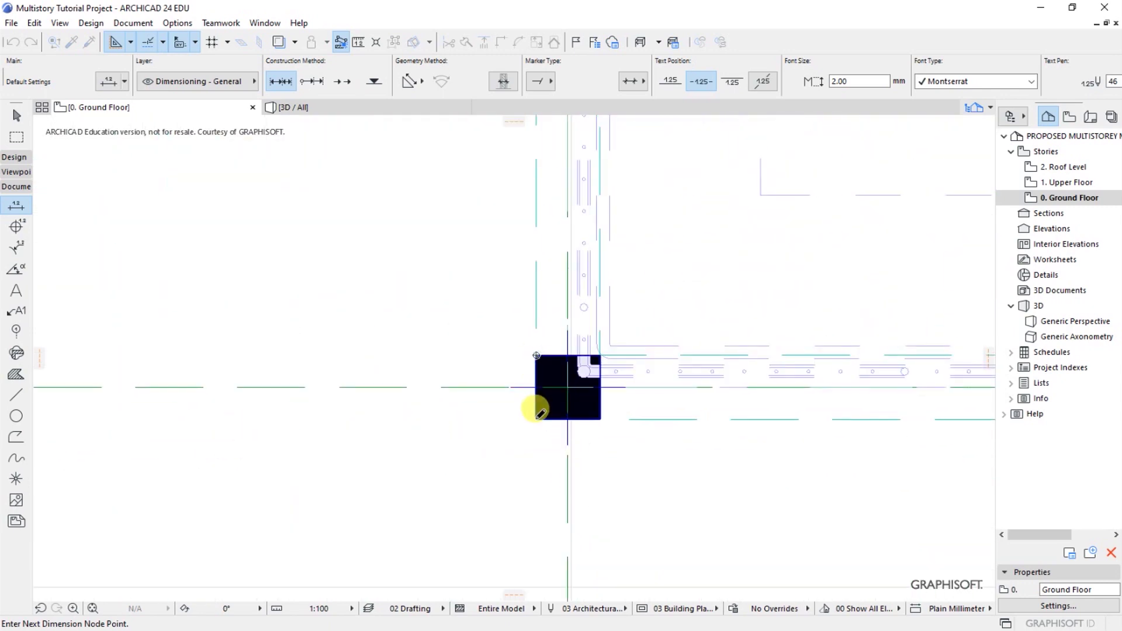
scroll(547, 464, down, 8)
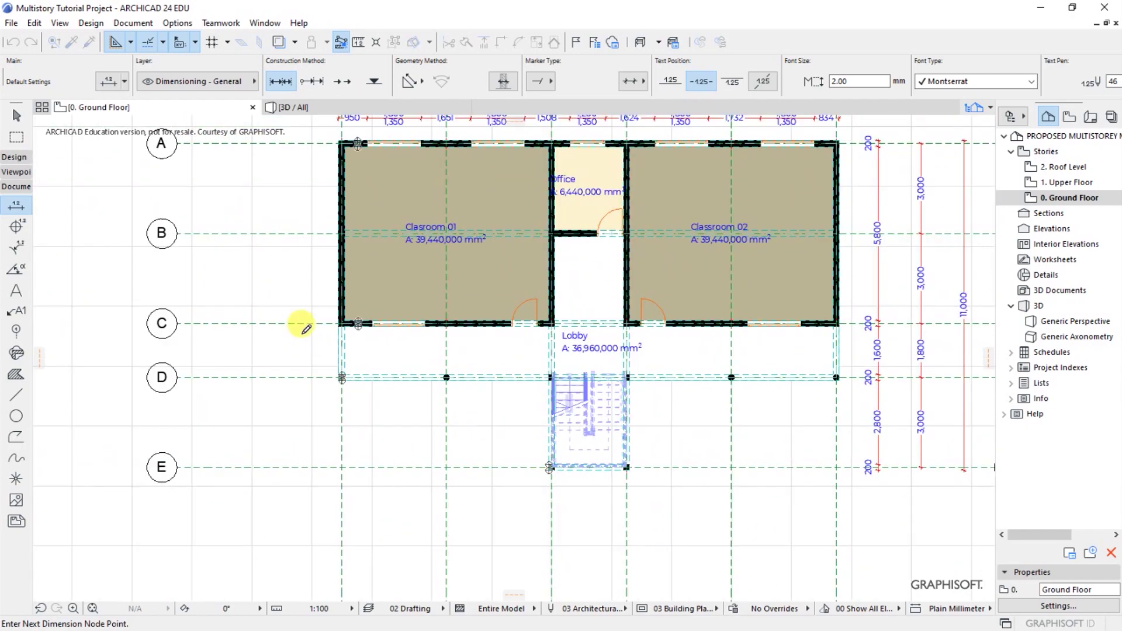
scroll(338, 326, up, 2)
double_click(346, 316)
click(345, 315)
scroll(388, 222, down, 3)
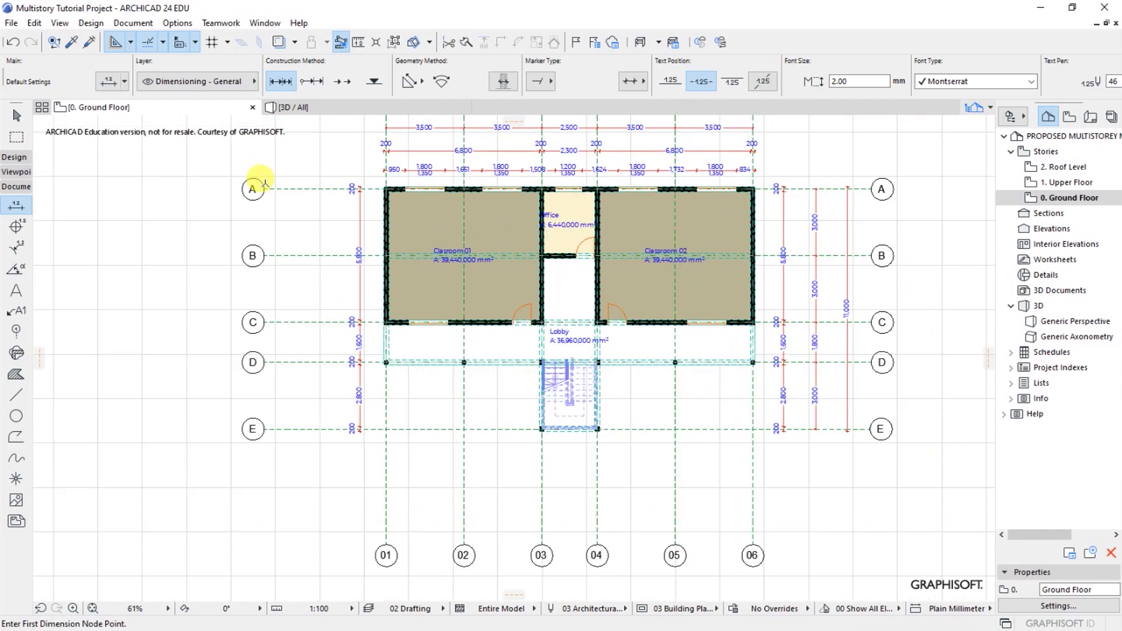
Dimension the spacing between grids A to E with one vertical chain on the grid 01 side, outside the wall chain
scroll(257, 240, up, 3)
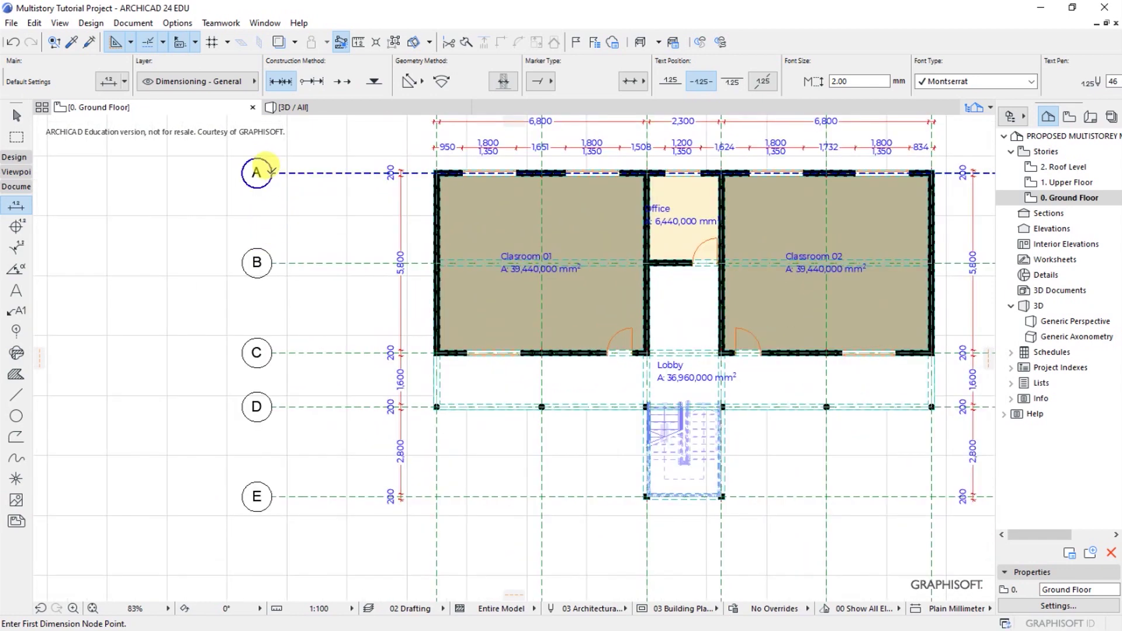
click(271, 172)
click(270, 263)
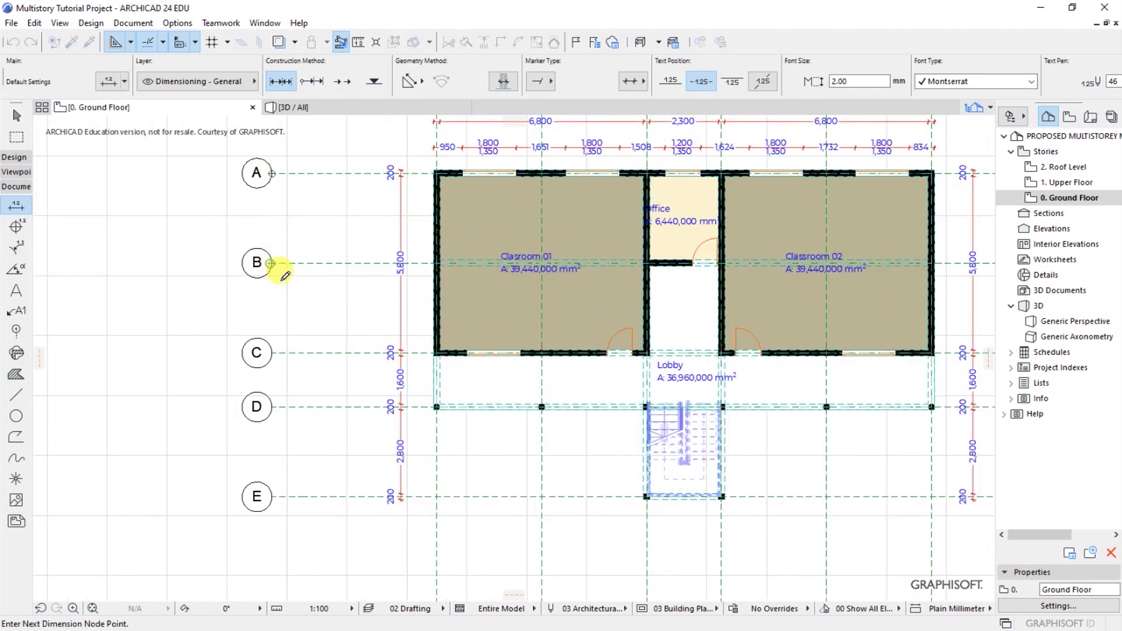
click(271, 353)
click(272, 406)
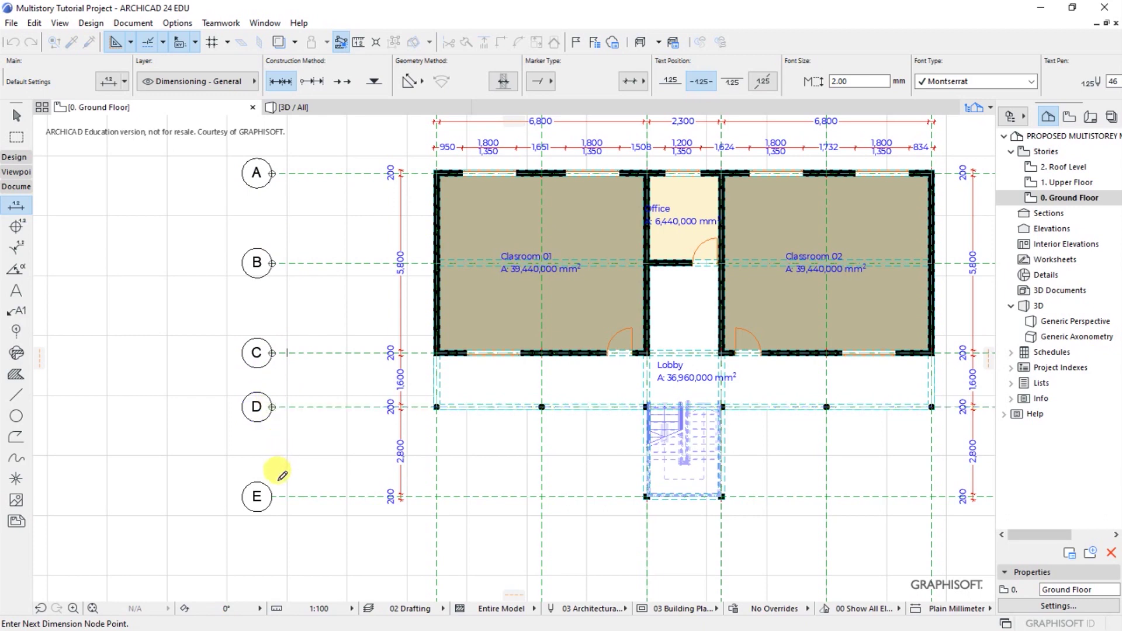
click(272, 496)
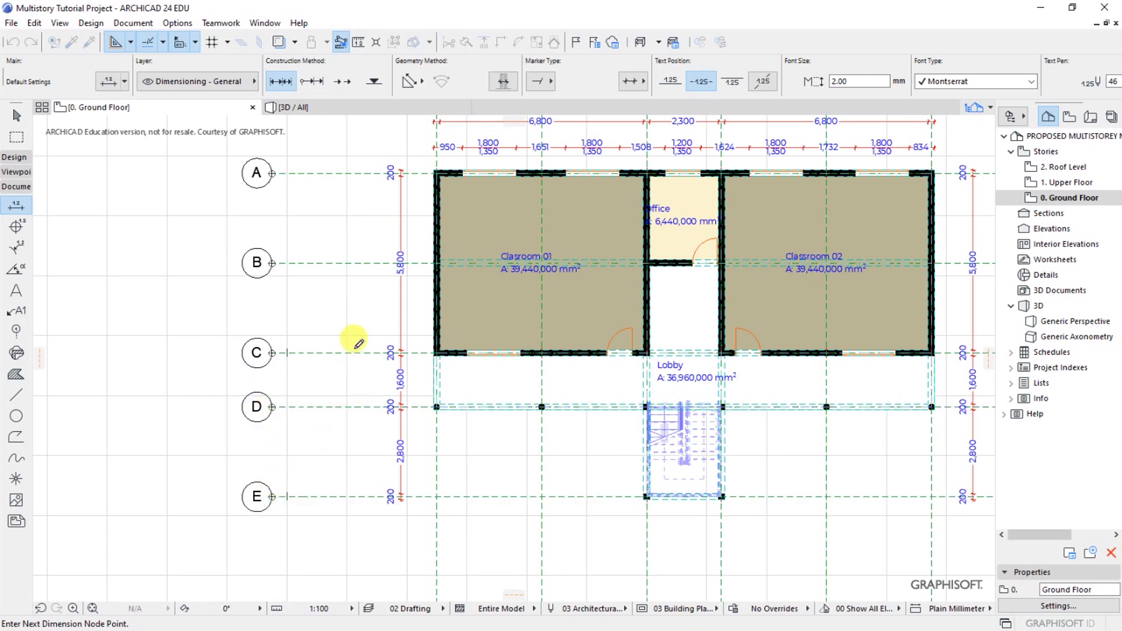
double_click(354, 347)
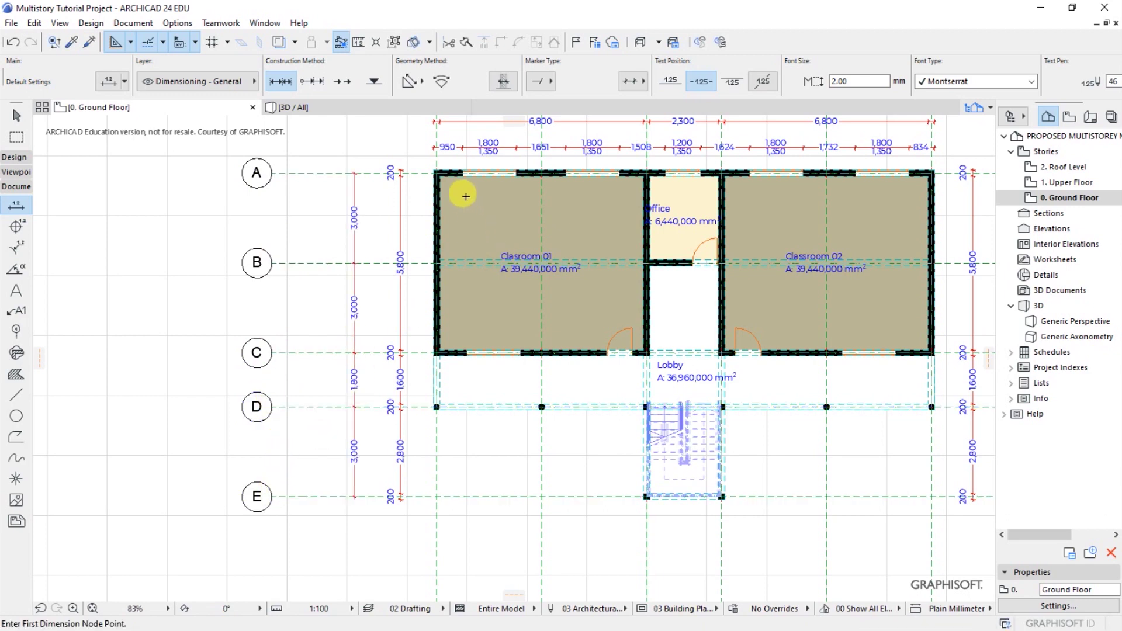
Dimension the overall depth from the outer wall corner at A/01 to the stair column at E/03, placing the line outside the grid spacing chain
scroll(437, 166, up, 5)
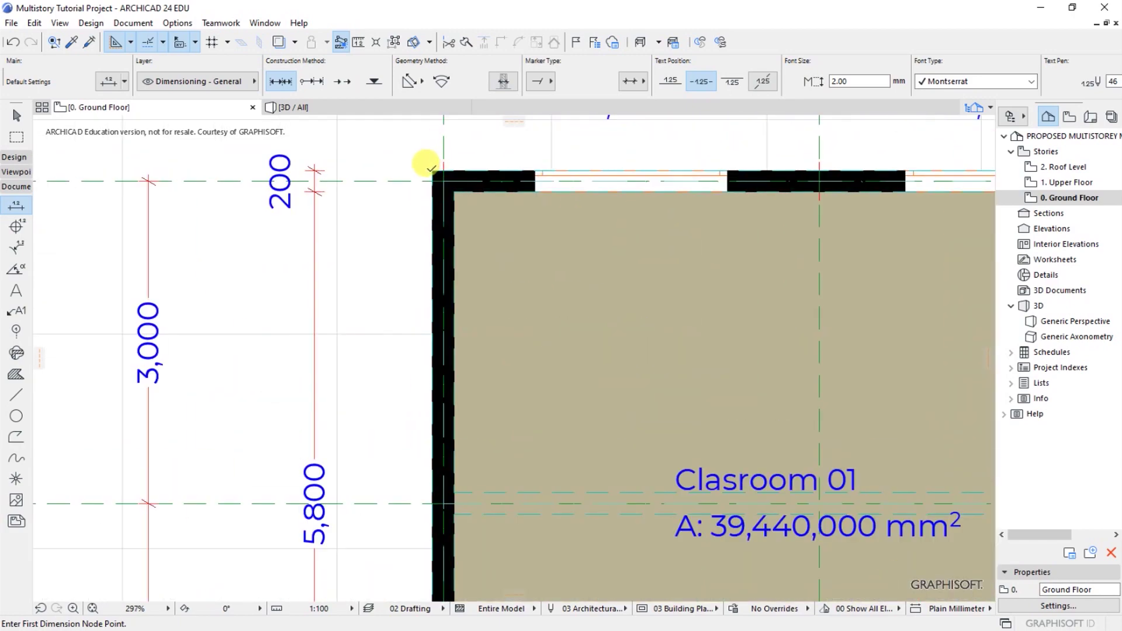
click(430, 168)
scroll(374, 161, down, 5)
scroll(529, 385, up, 5)
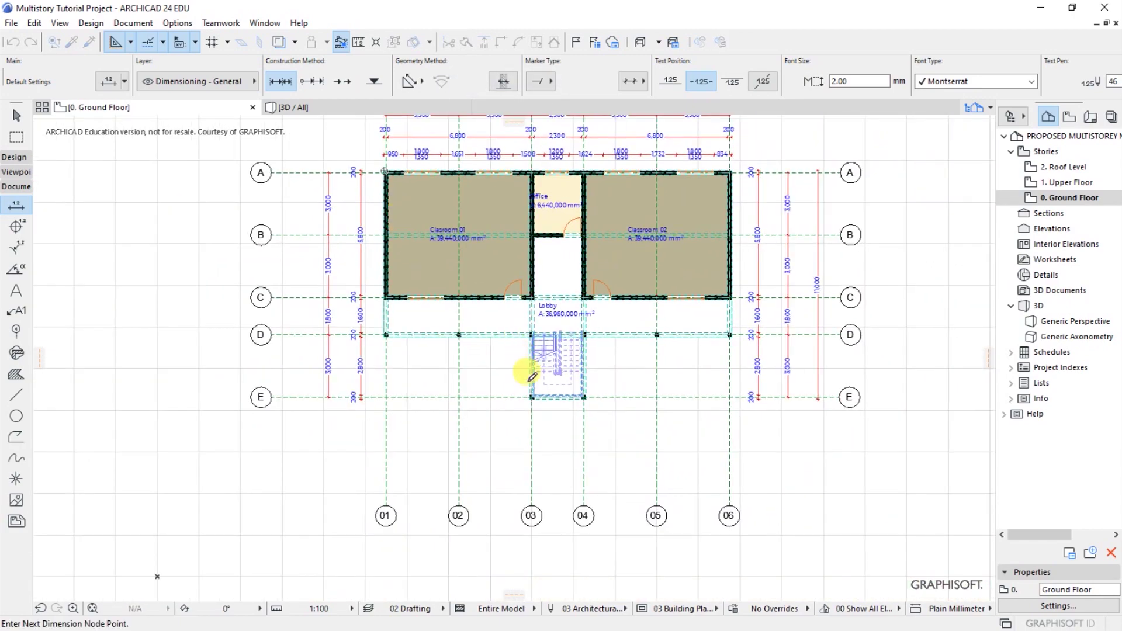
scroll(529, 402, up, 3)
click(535, 413)
scroll(544, 427, down, 5)
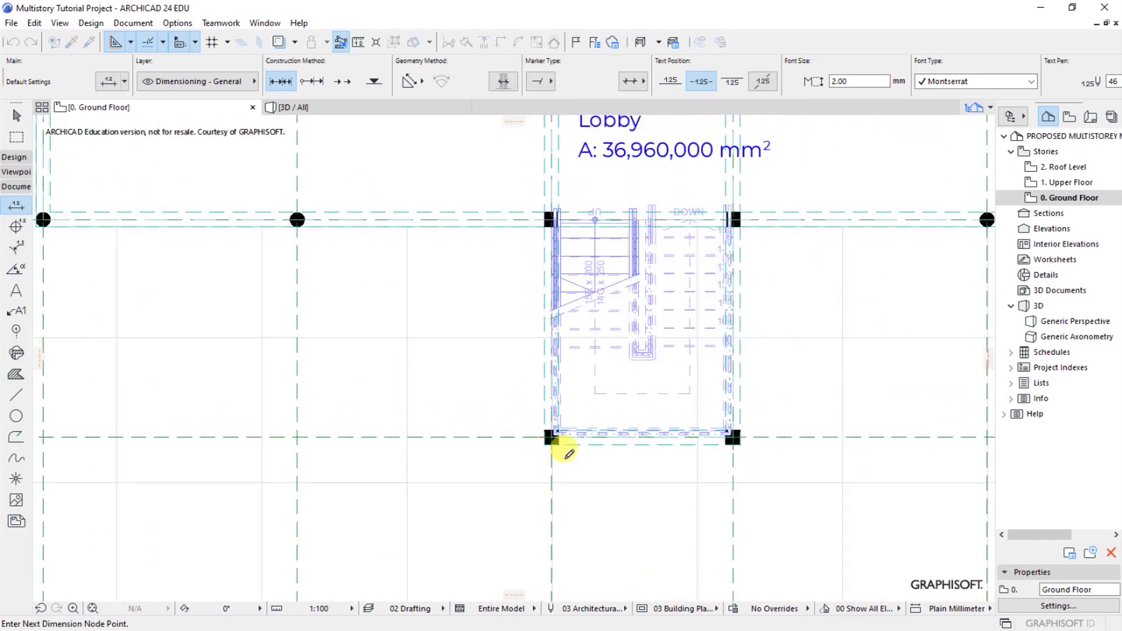
double_click(287, 315)
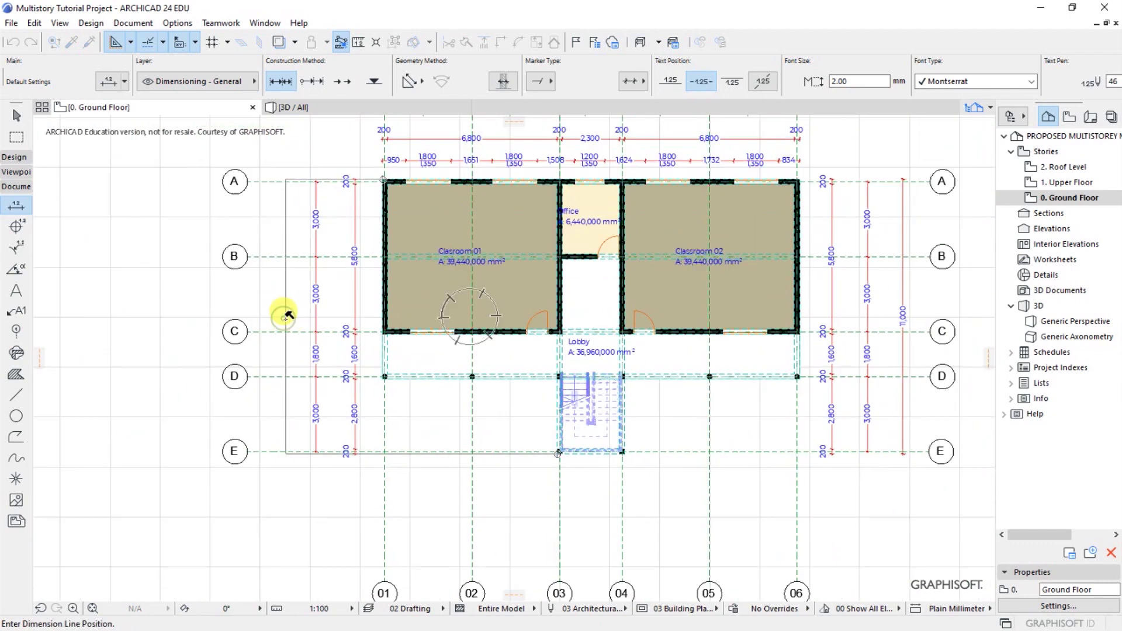
click(286, 315)
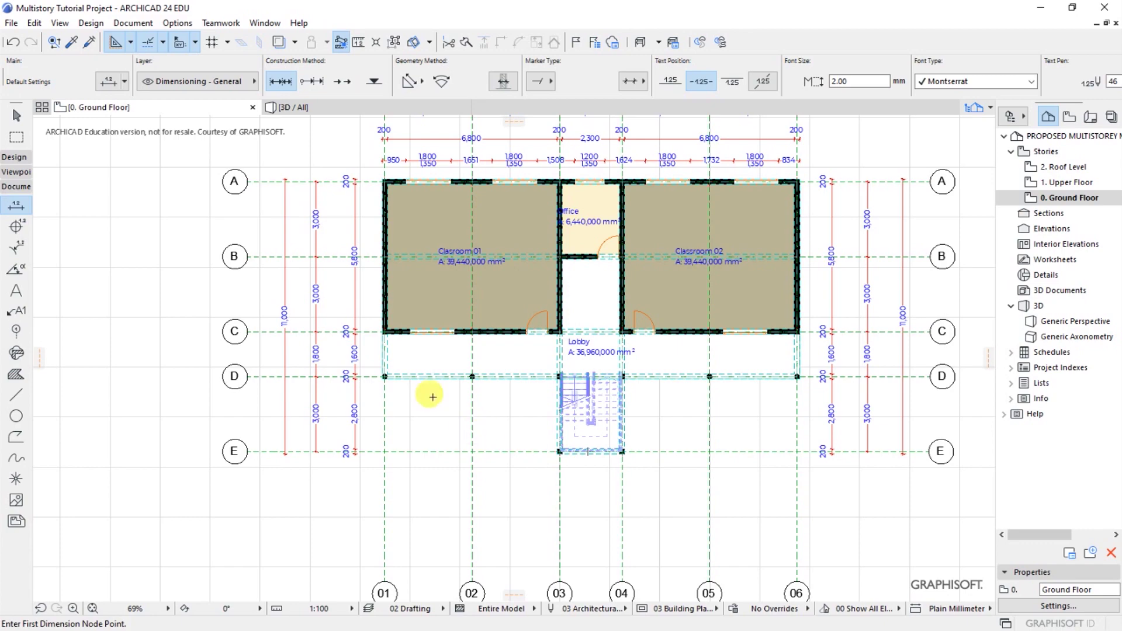
Start a horizontal dimension chain along the grid C wall, picking Classroom 01's outer corner at grid 01, window edges and door edges
scroll(496, 386, down, 2)
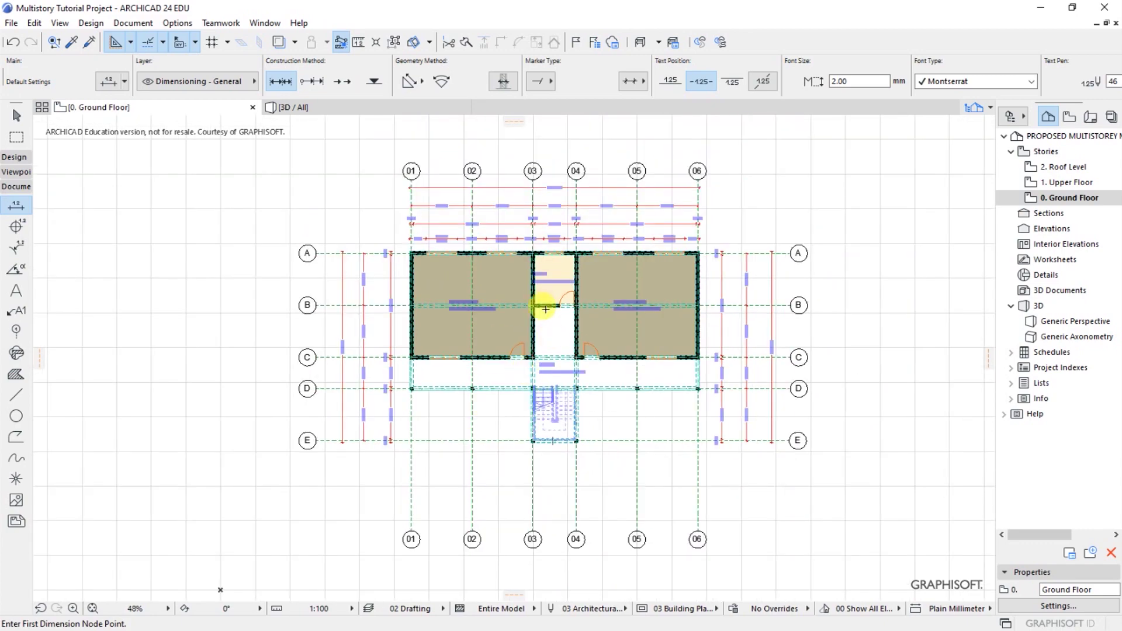
scroll(544, 306, up, 3)
scroll(440, 381, down, 2)
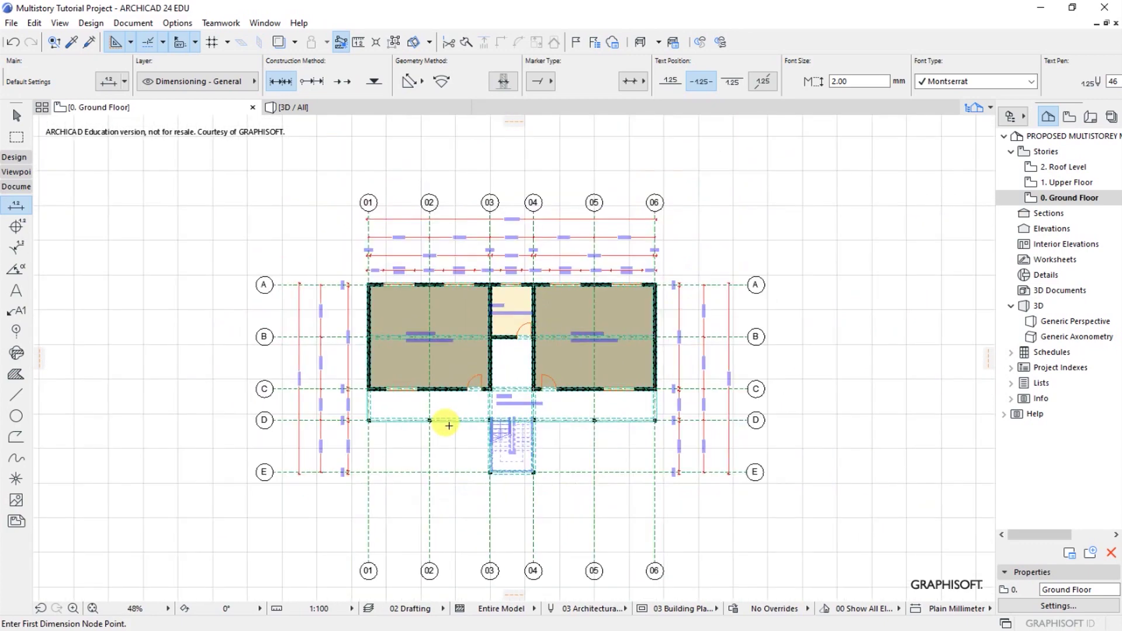
scroll(445, 423, up, 3)
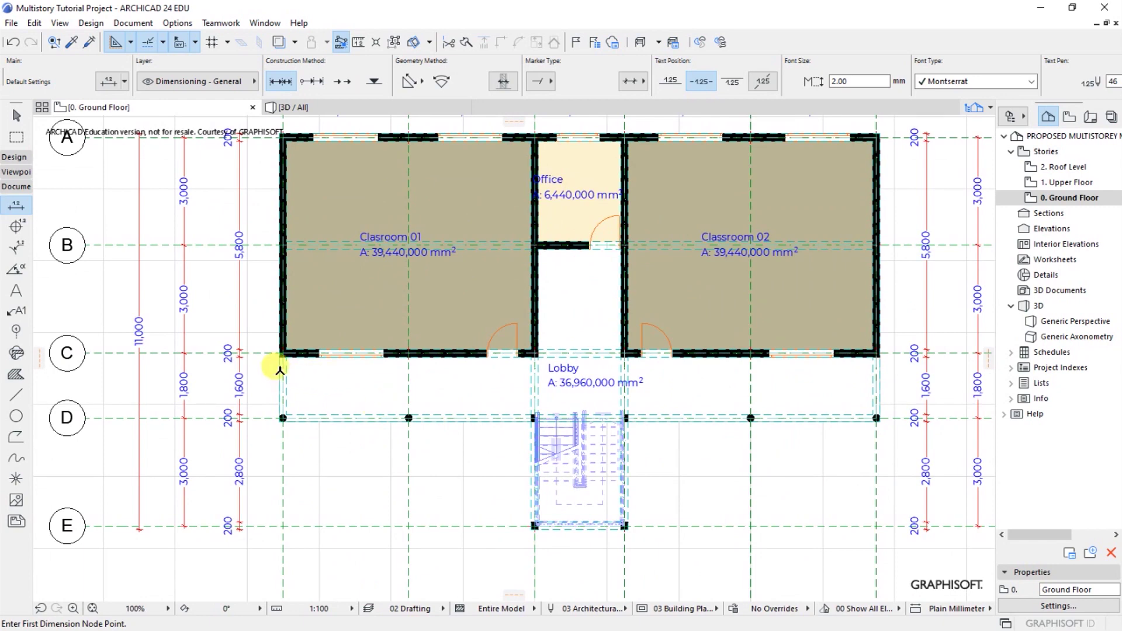
scroll(281, 355, up, 5)
click(268, 349)
click(388, 349)
click(578, 349)
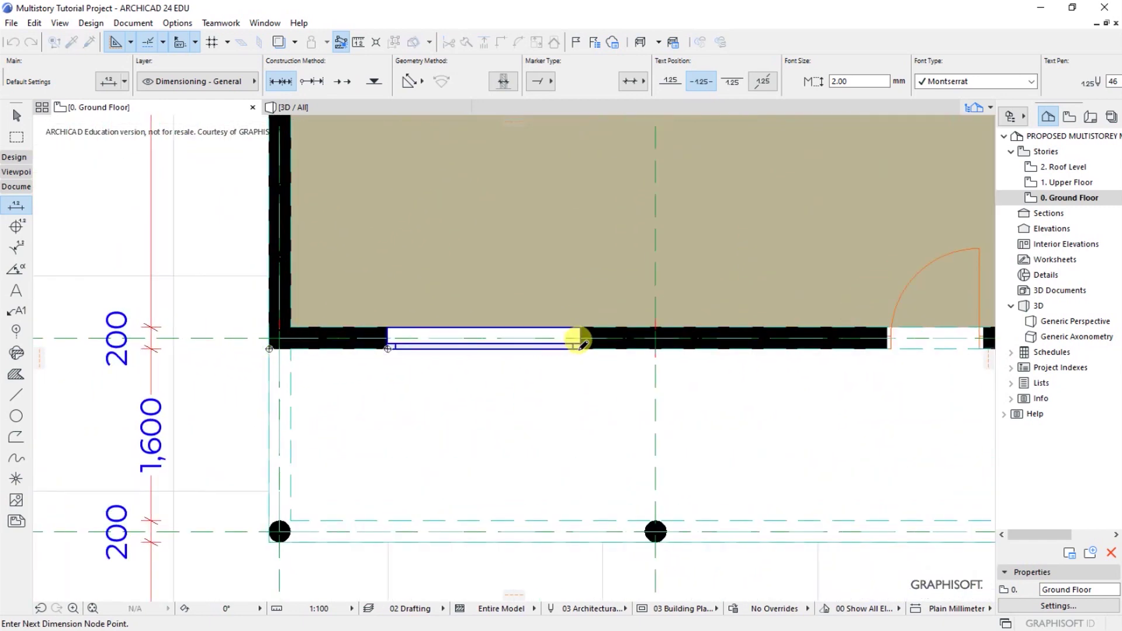
scroll(526, 325, down, 4)
scroll(568, 339, up, 4)
click(568, 337)
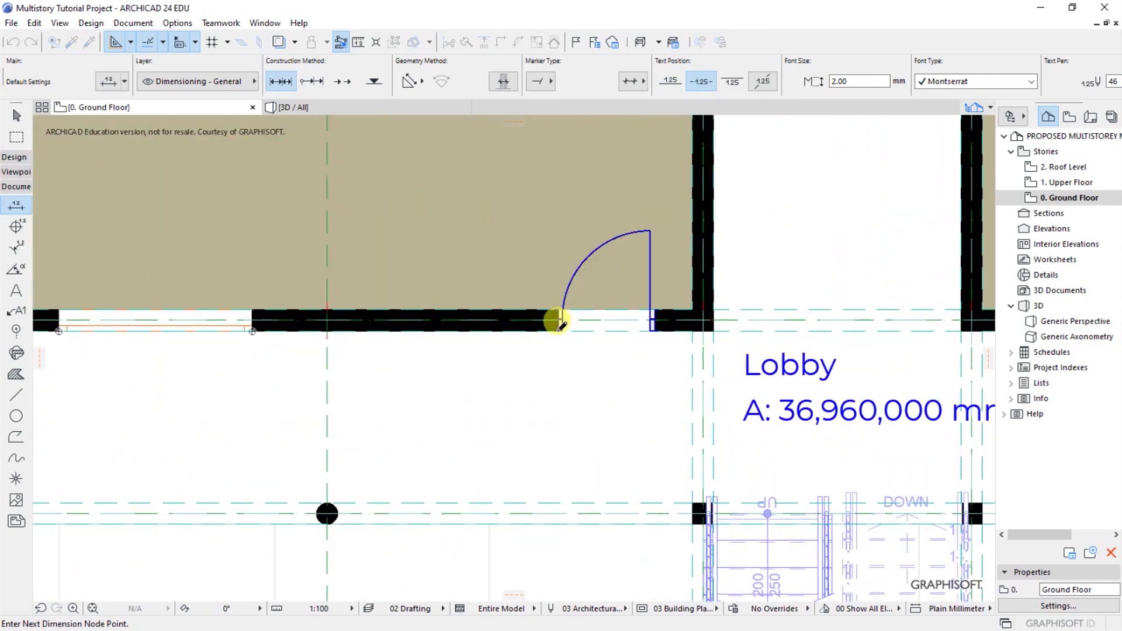
click(654, 320)
scroll(504, 310, down, 4)
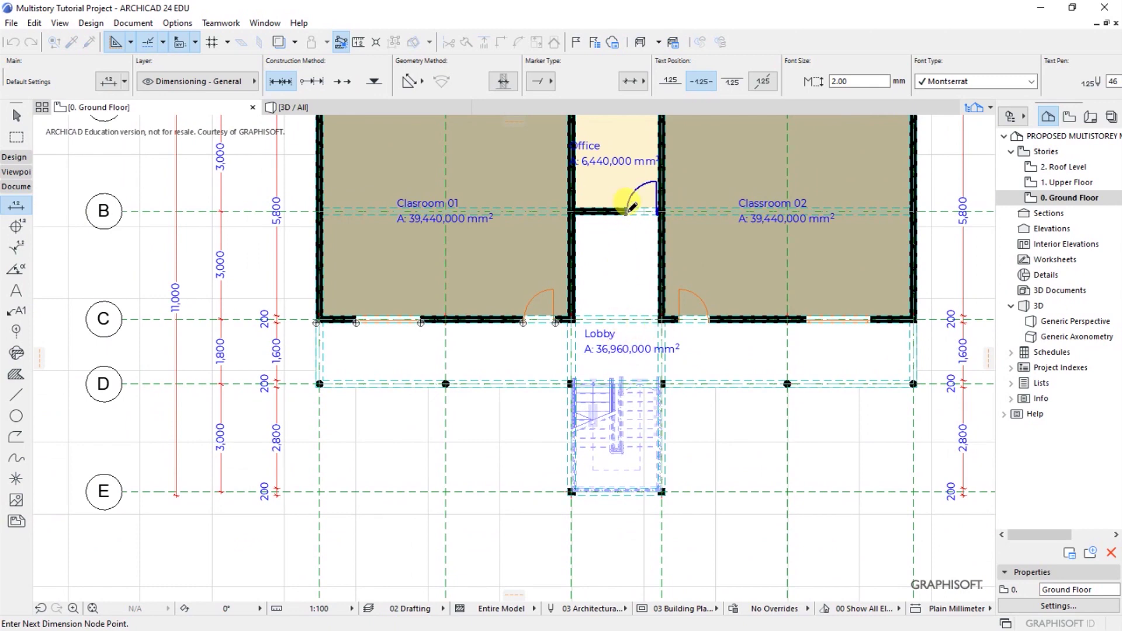
Extend the chain through Classroom 02's door edges, window edges and outer corner at grid 06, placing the line between grids C and D
scroll(685, 318, up, 4)
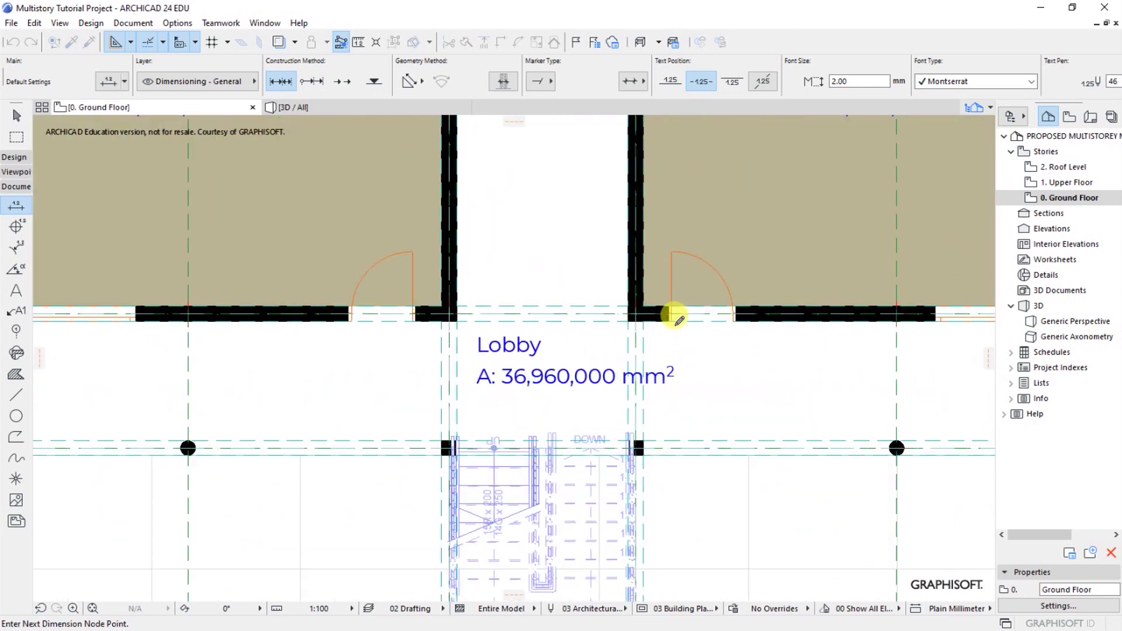
click(735, 315)
scroll(716, 317, down, 4)
scroll(716, 317, up, 4)
click(686, 315)
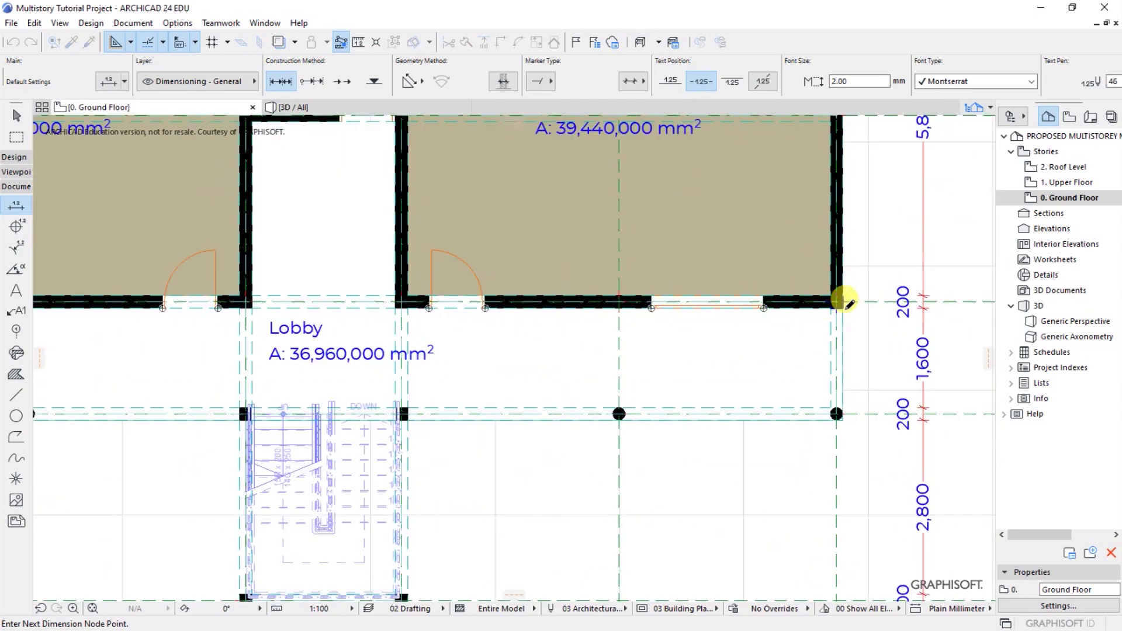
scroll(771, 376, down, 4)
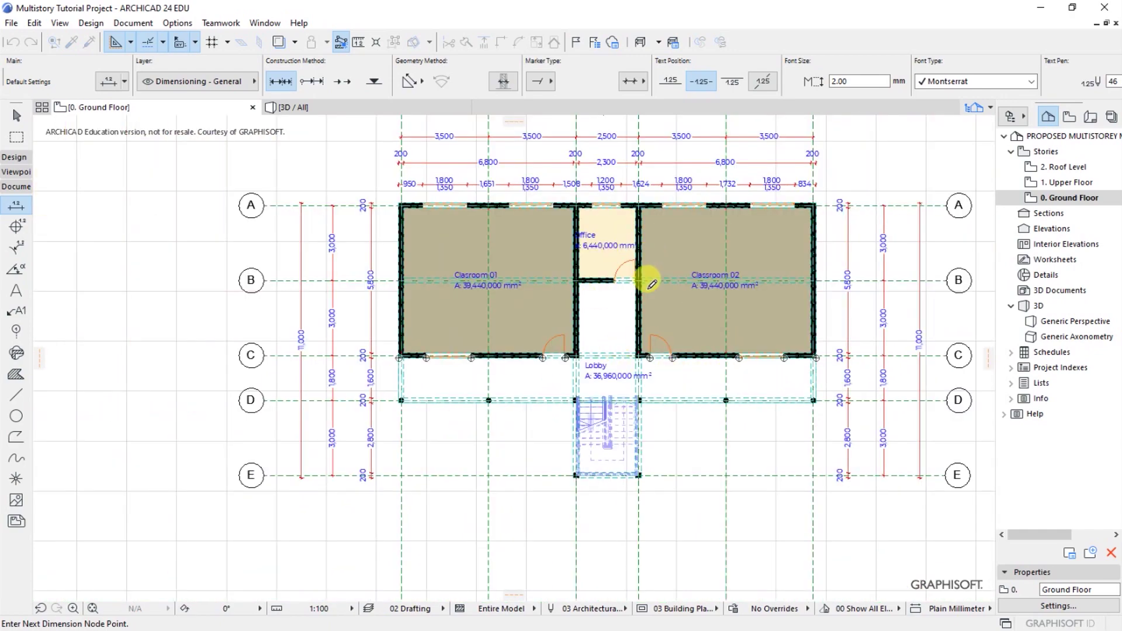
scroll(646, 284, up, 4)
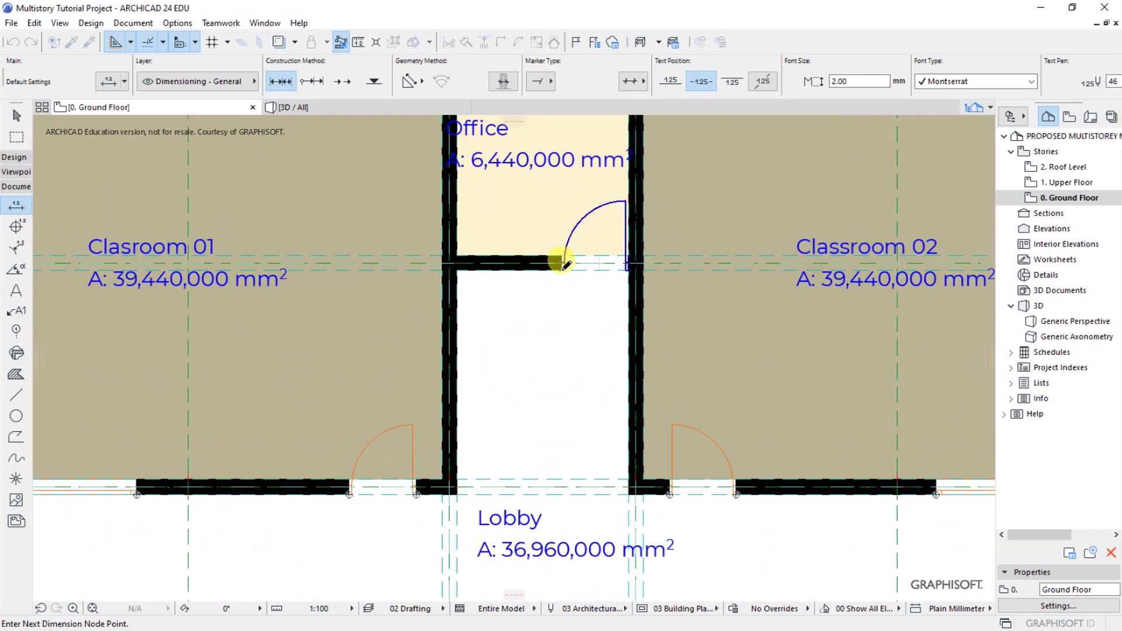
scroll(561, 299, down, 4)
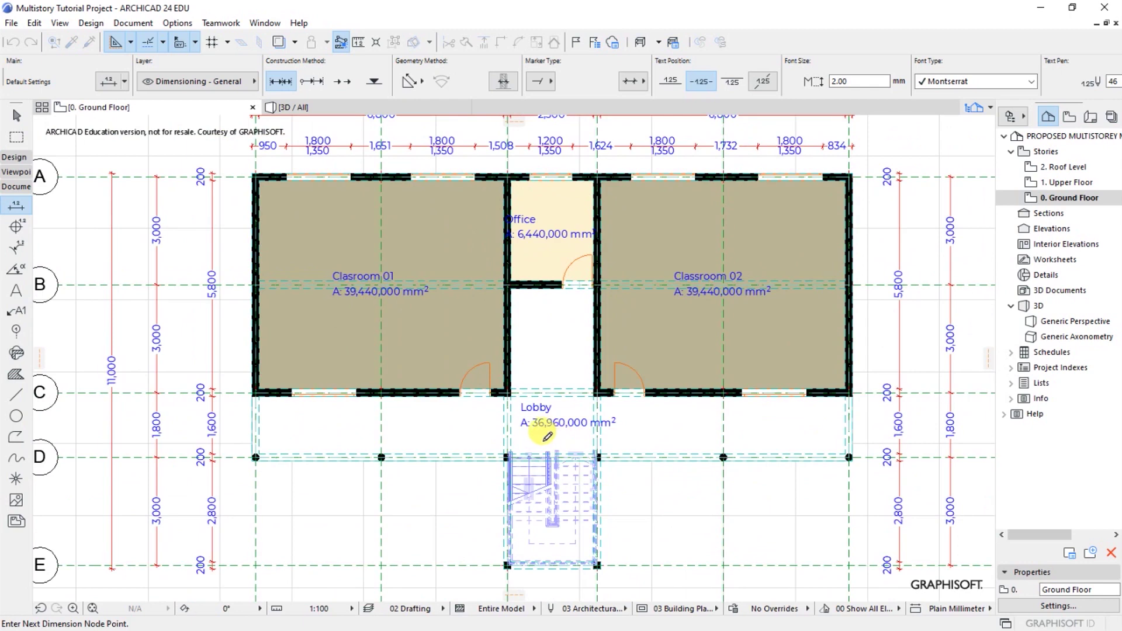
scroll(547, 436, up, 1)
double_click(545, 433)
click(570, 436)
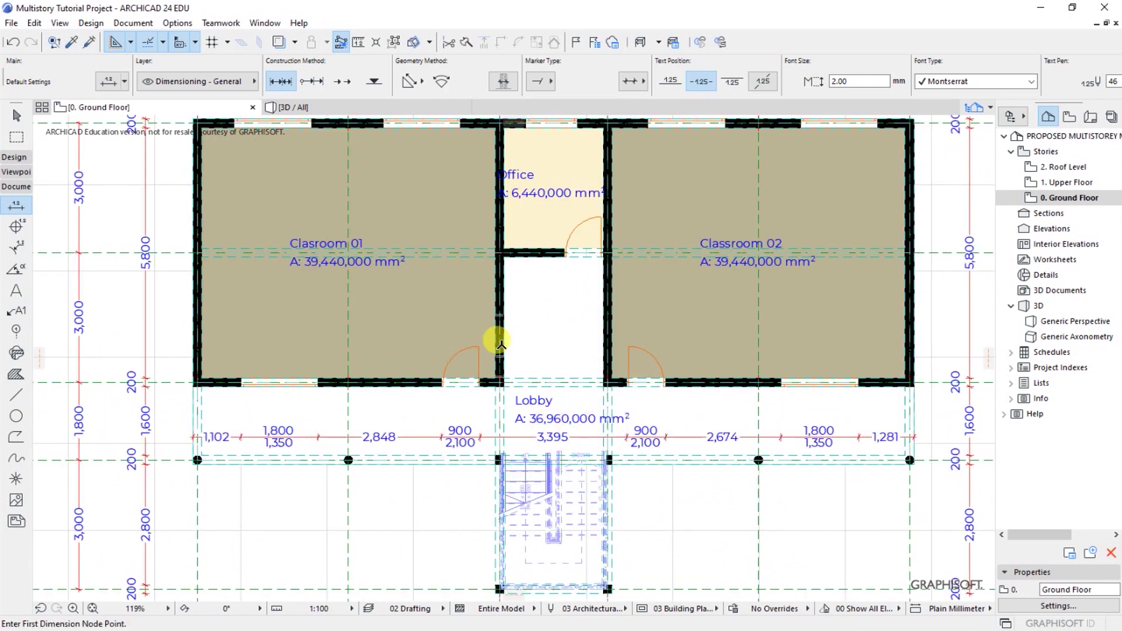
Dimension the office's grid B wall segment and door opening between the inner wall faces at grids 03 and 04, placing the line on the corridor side
scroll(532, 327, down, 1)
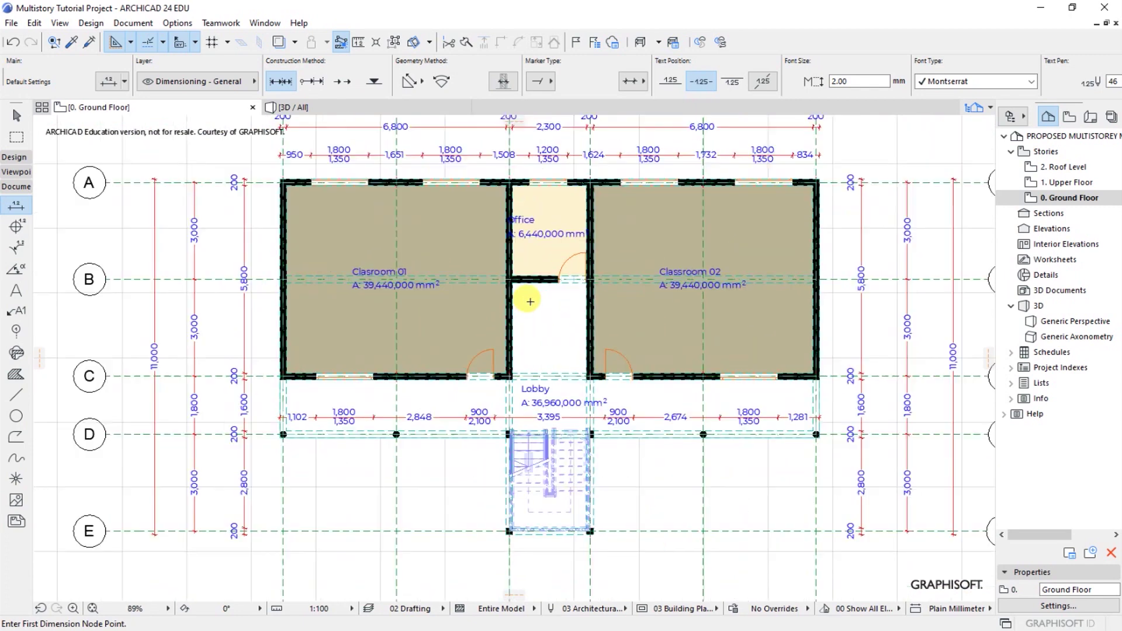
scroll(530, 301, up, 2)
click(500, 270)
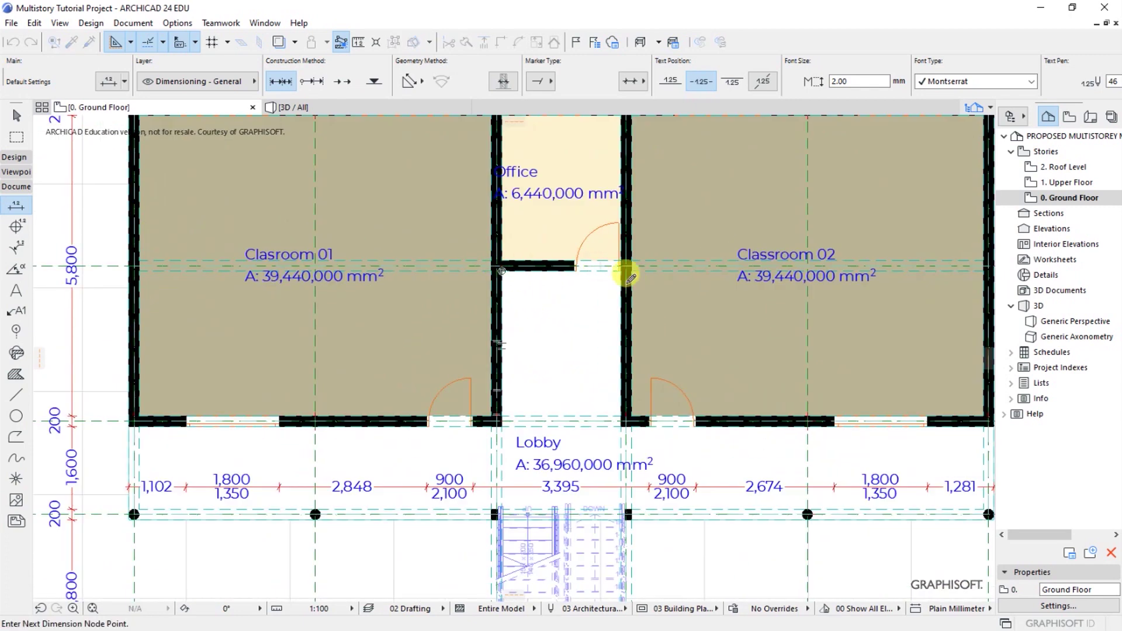
scroll(515, 265, up, 3)
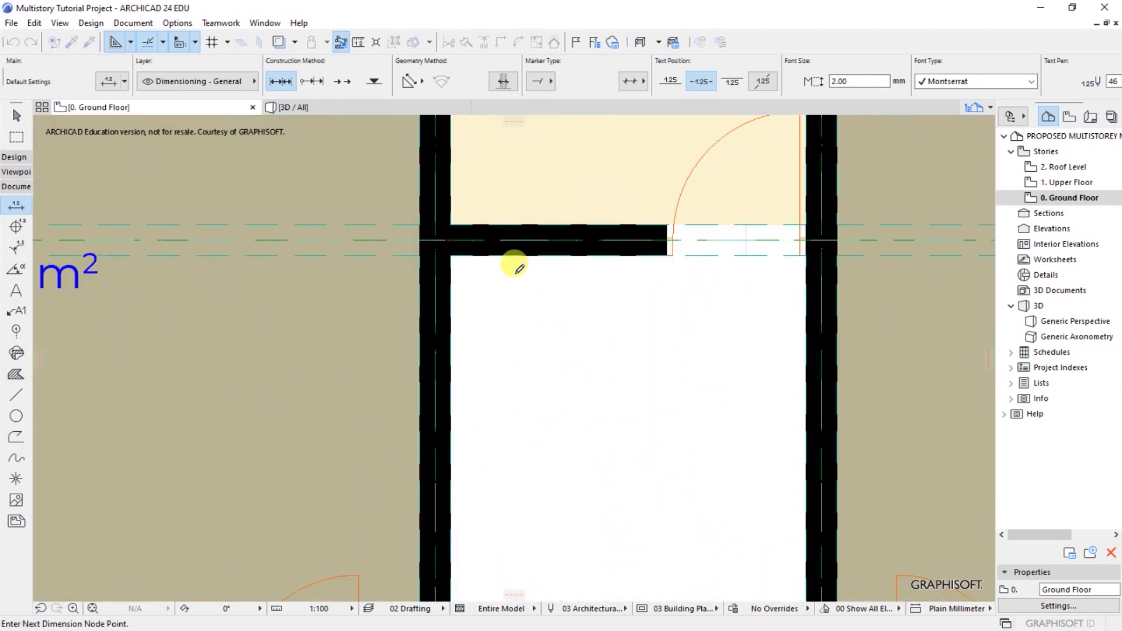
click(807, 255)
click(666, 256)
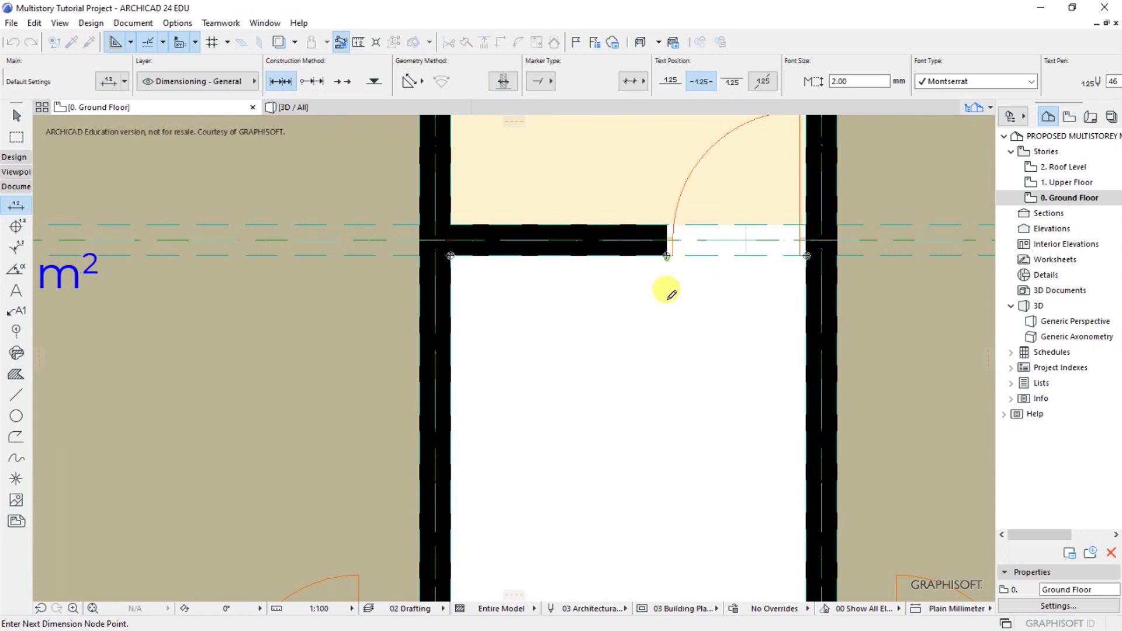
click(657, 349)
Dimension the spacing between grids 01 to 06 with one horizontal chain just beyond grid E
scroll(479, 279, down, 10)
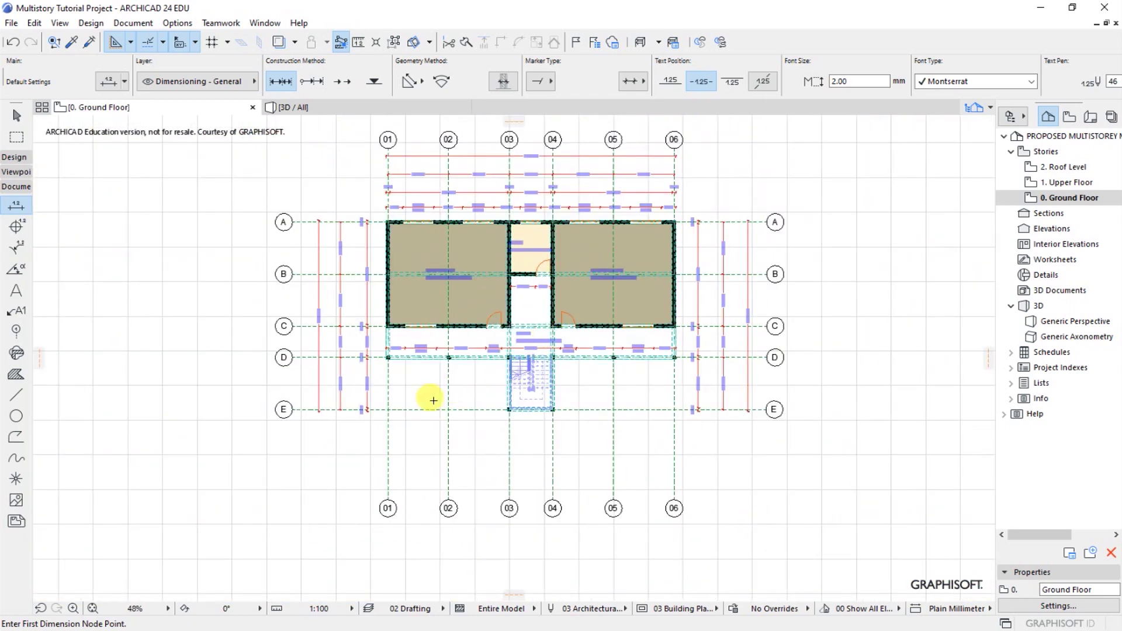
scroll(433, 400, up, 2)
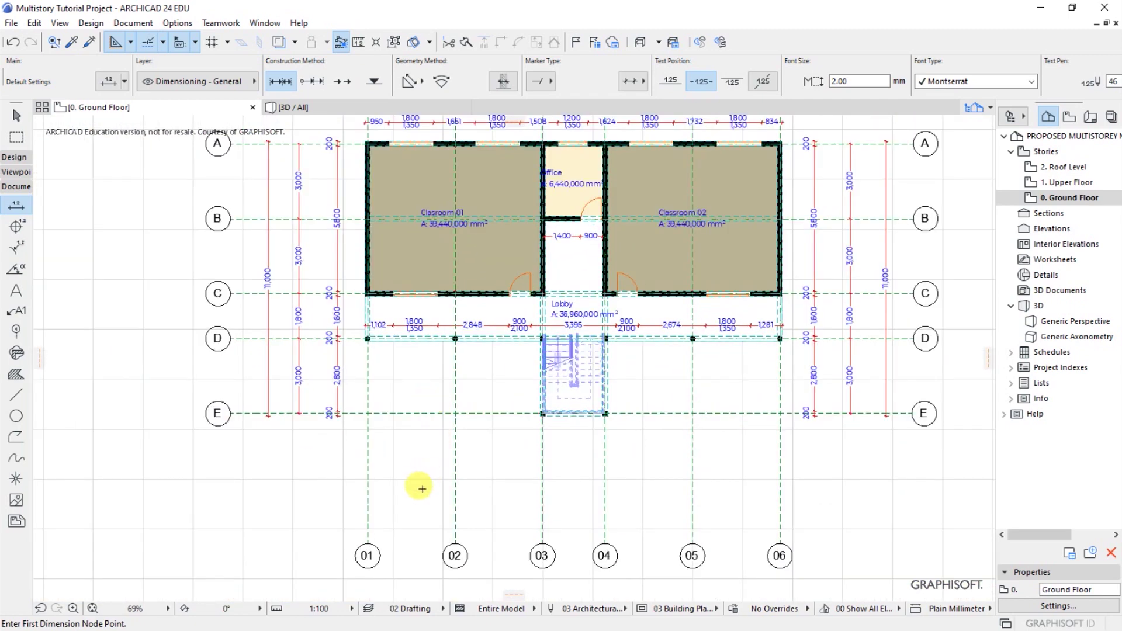
click(368, 537)
click(455, 537)
click(542, 542)
click(693, 542)
click(781, 541)
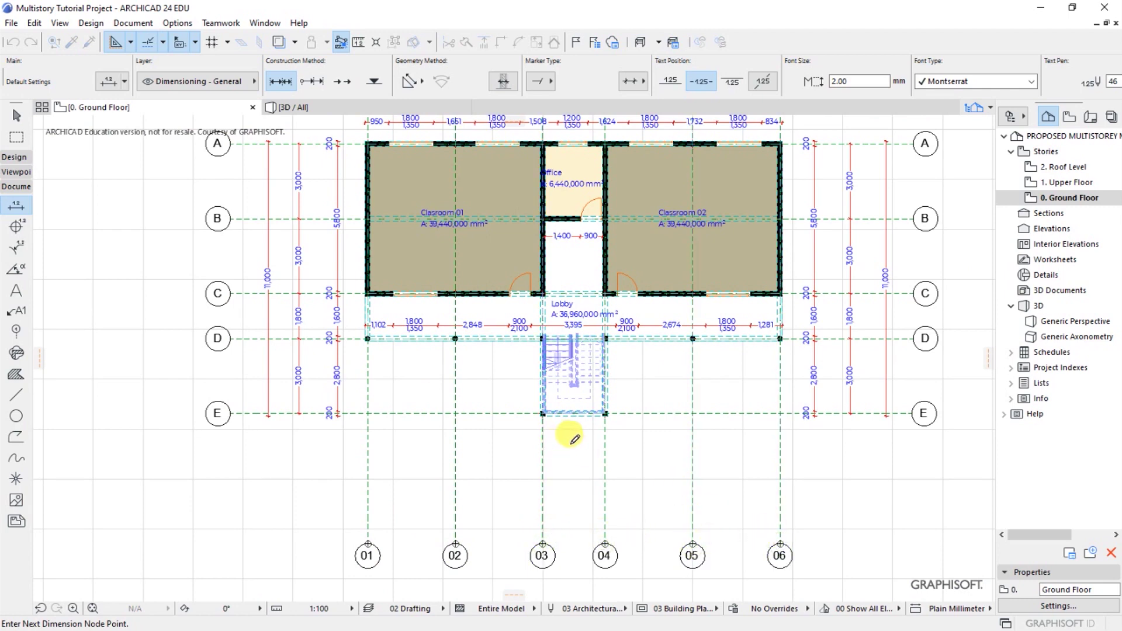
double_click(574, 443)
click(574, 451)
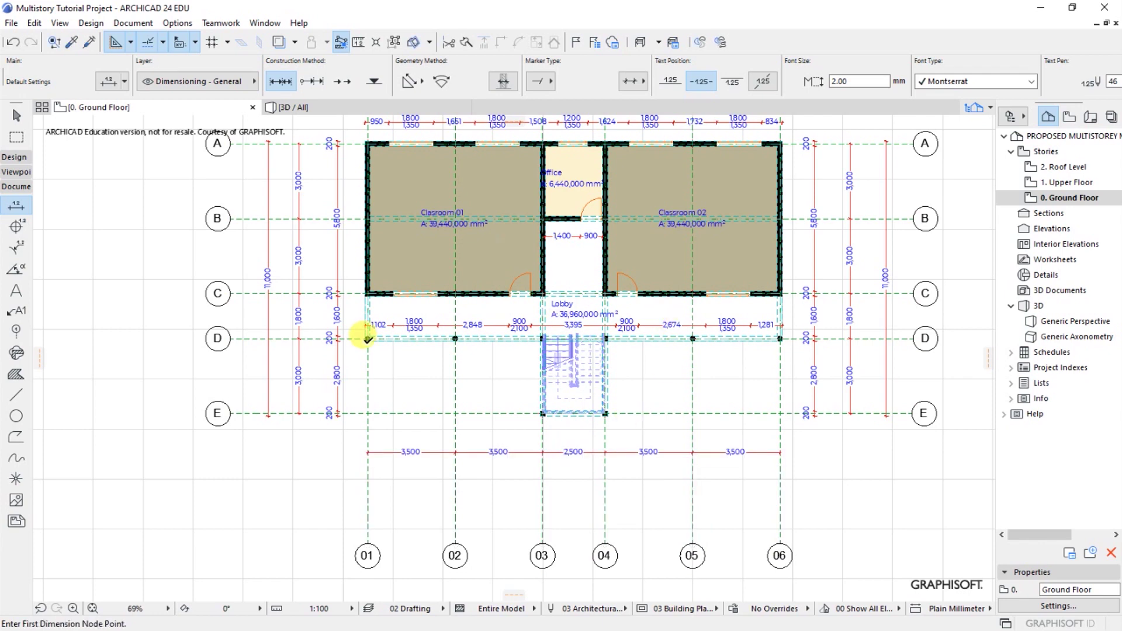
Dimension the overall width between the outer corners at D/01 and D/06, placing the line outside the grid spacing chain beyond grid E
scroll(368, 338, up, 5)
click(351, 321)
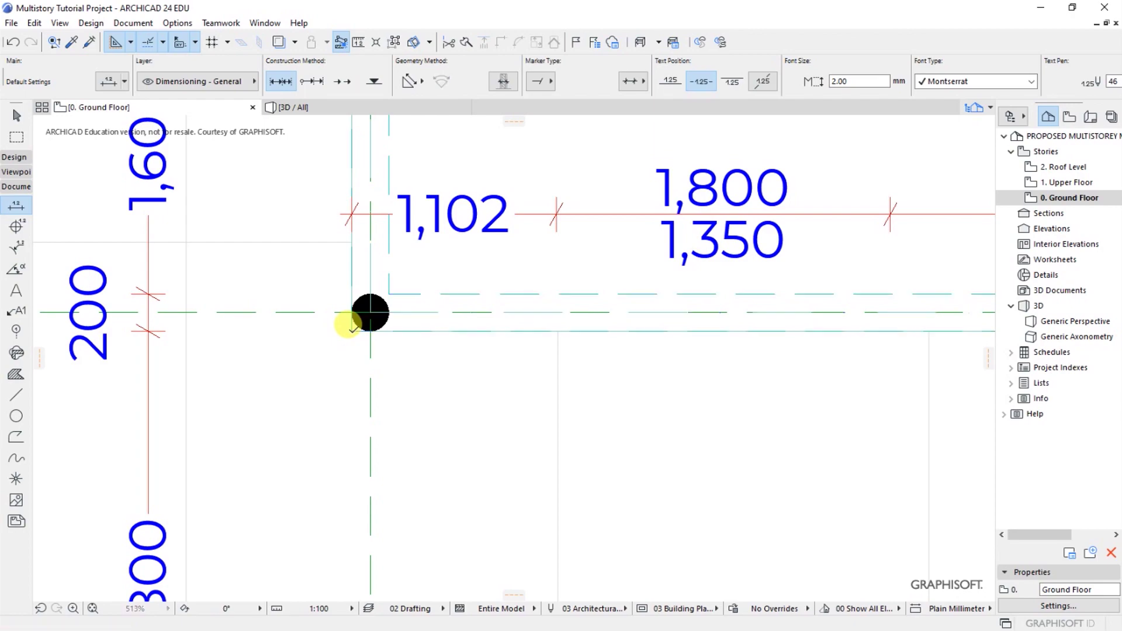
scroll(324, 318, down, 5)
scroll(670, 310, up, 5)
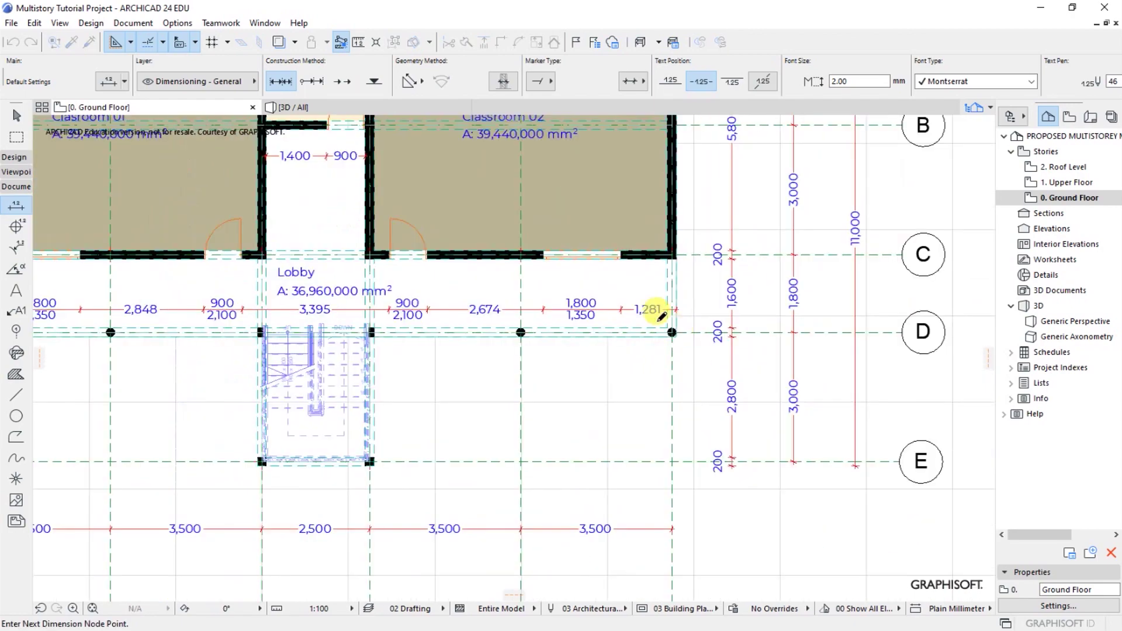
click(669, 324)
scroll(666, 301, down, 5)
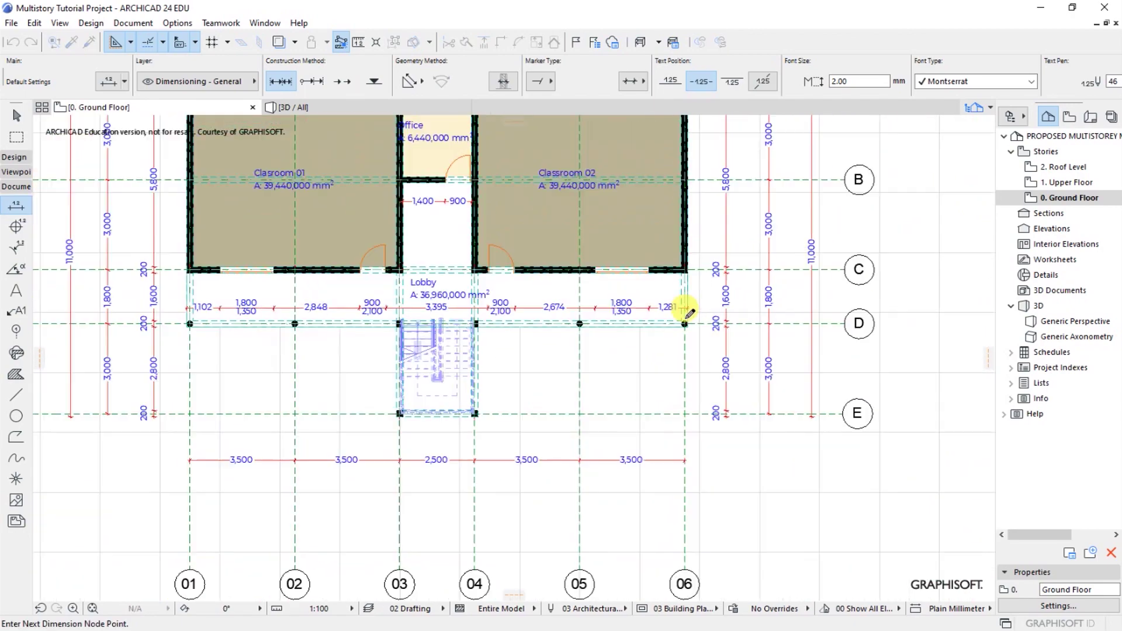
scroll(501, 439, up, 3)
double_click(508, 451)
click(514, 444)
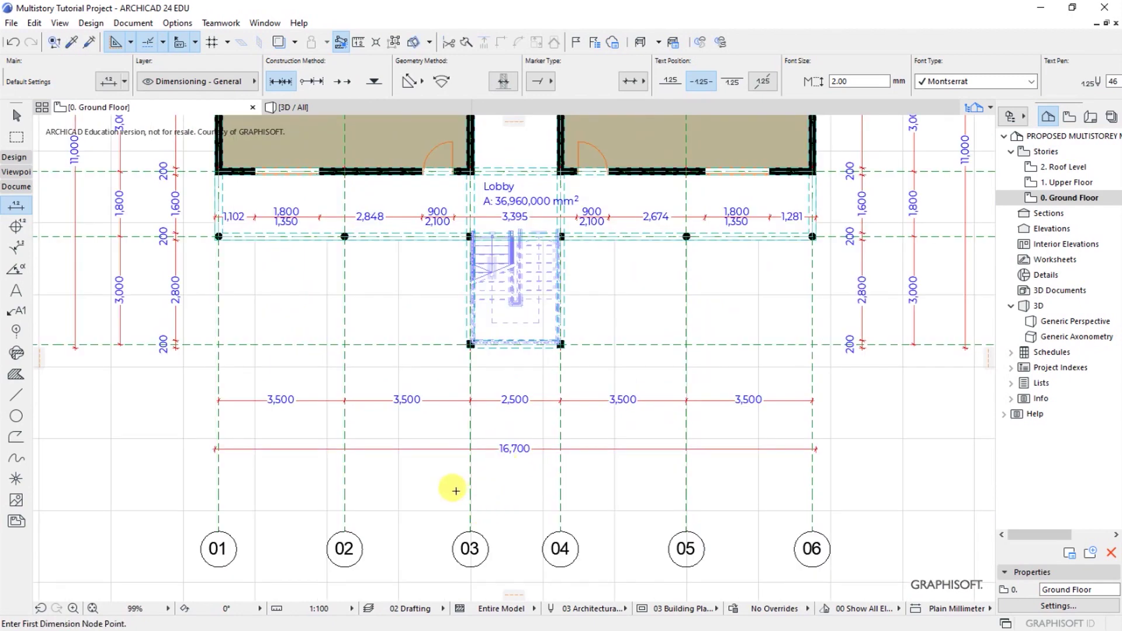
Select grids 01 to 06 and shorten grid 06 at its end beyond grid E, bringing its marker closer to the overall dimension
scroll(523, 409, down, 4)
scroll(522, 405, up, 2)
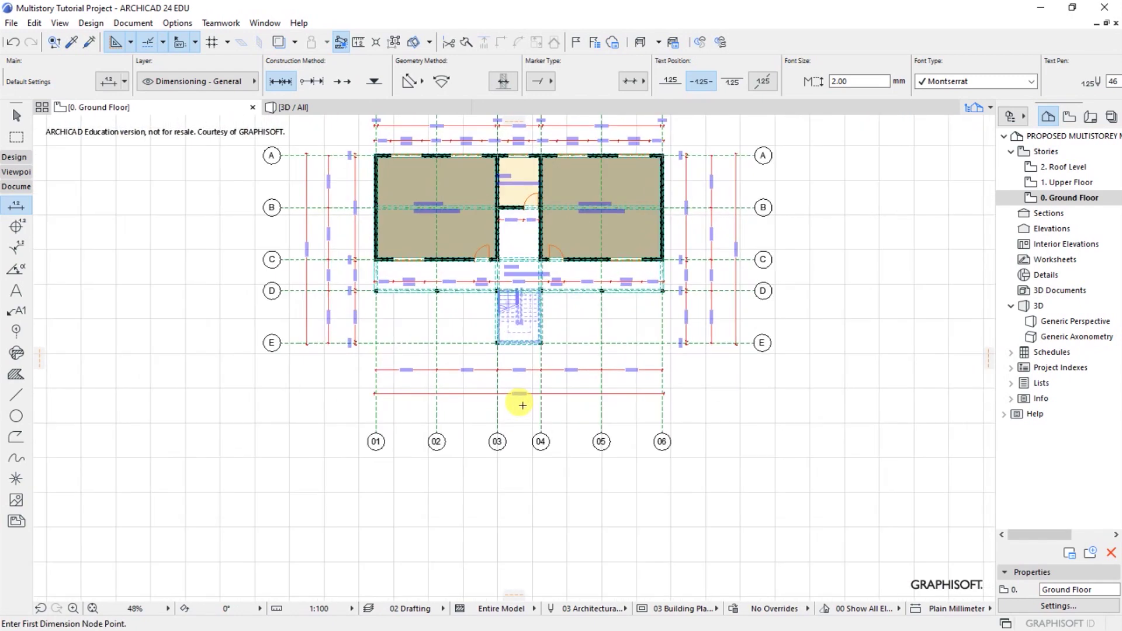
scroll(520, 405, up, 3)
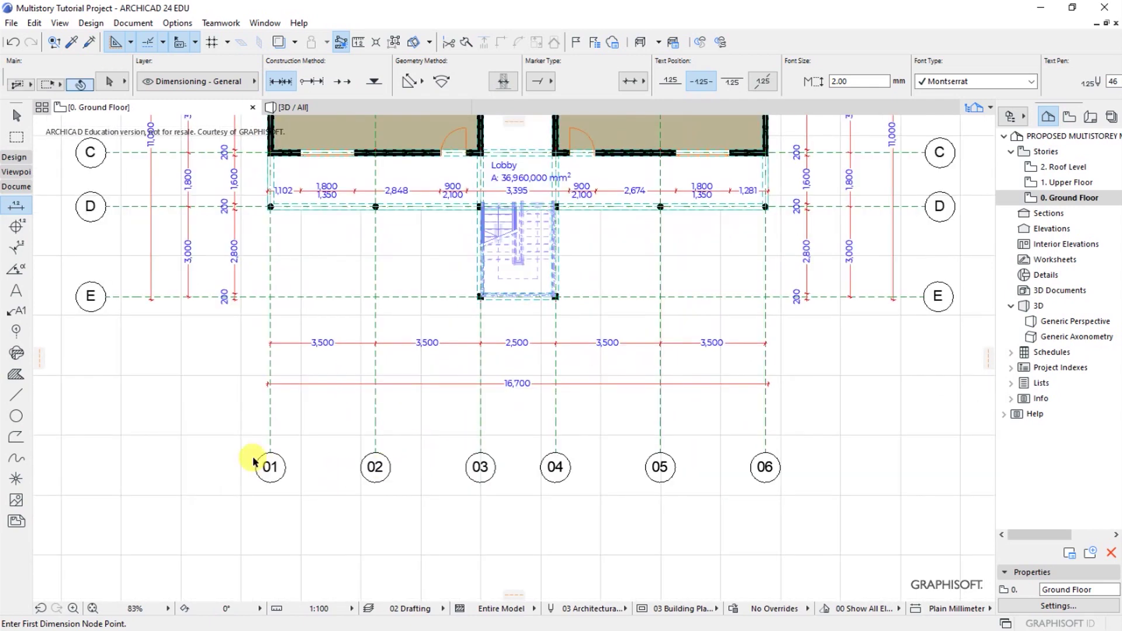
shift+click(239, 446)
shift+click(809, 523)
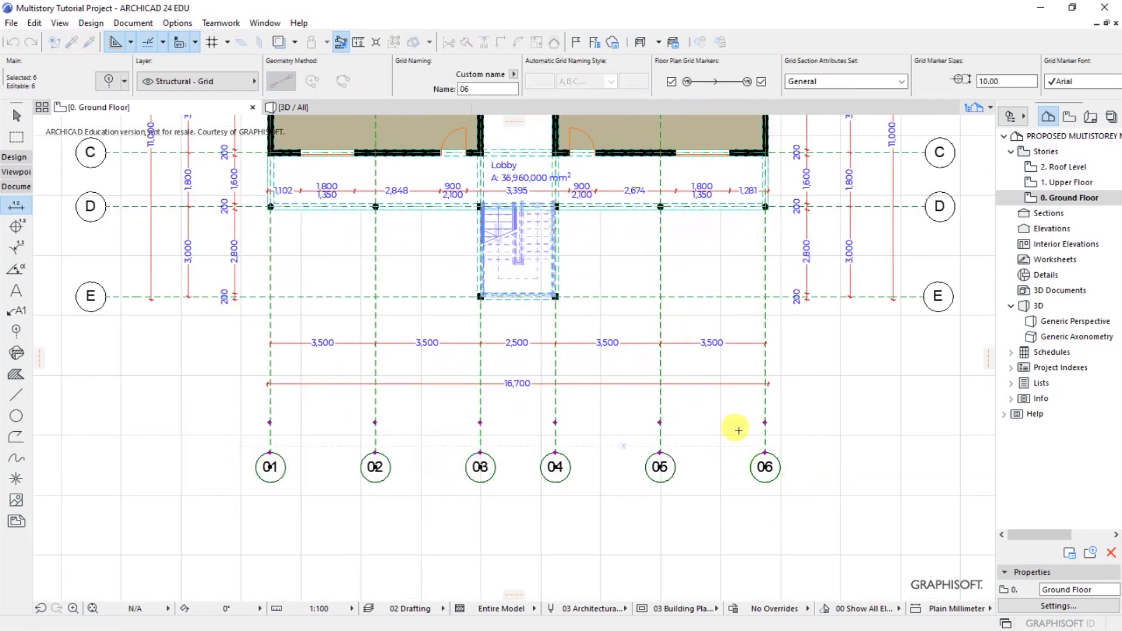
scroll(766, 450, up, 2)
click(765, 447)
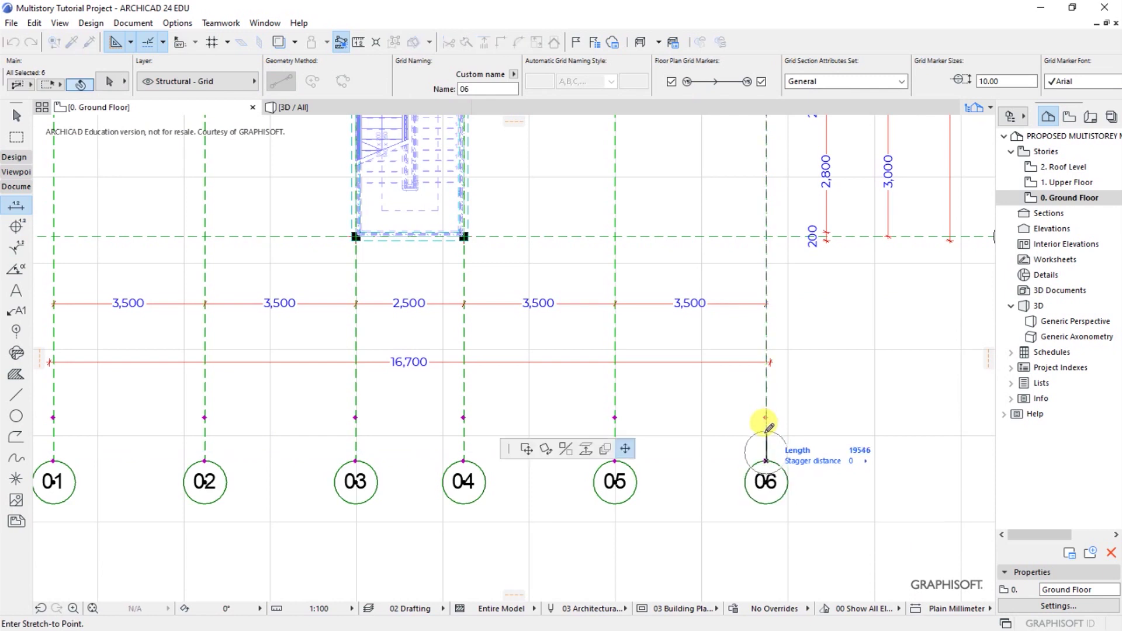
click(765, 418)
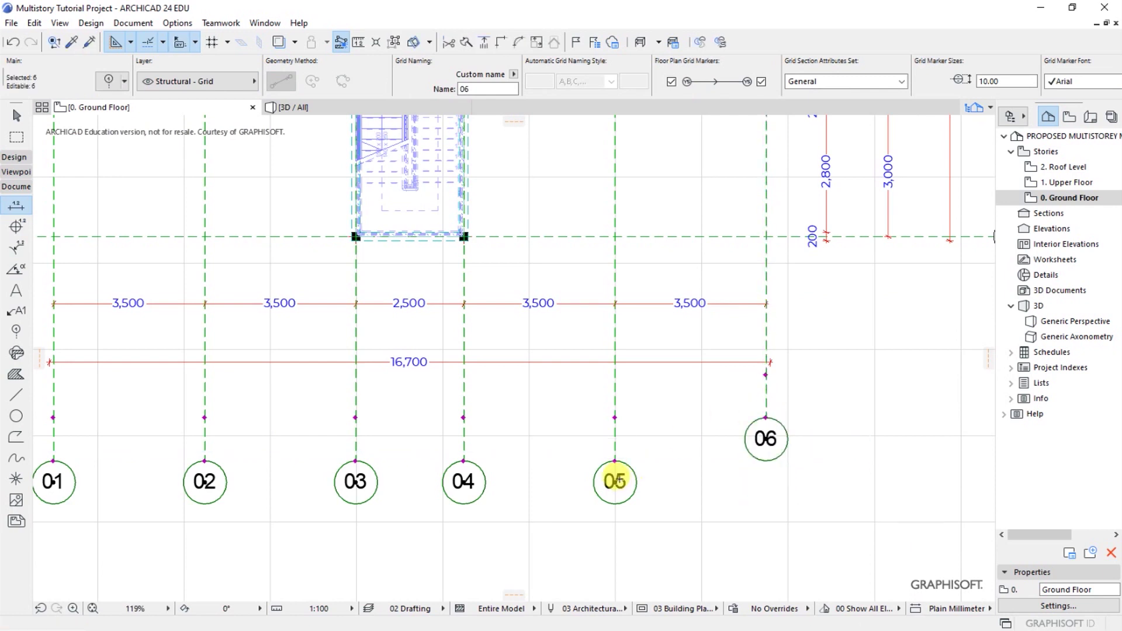
Shorten grids 05, 04 and 03 beyond grid E so their markers align with the marker of grid 06
click(615, 453)
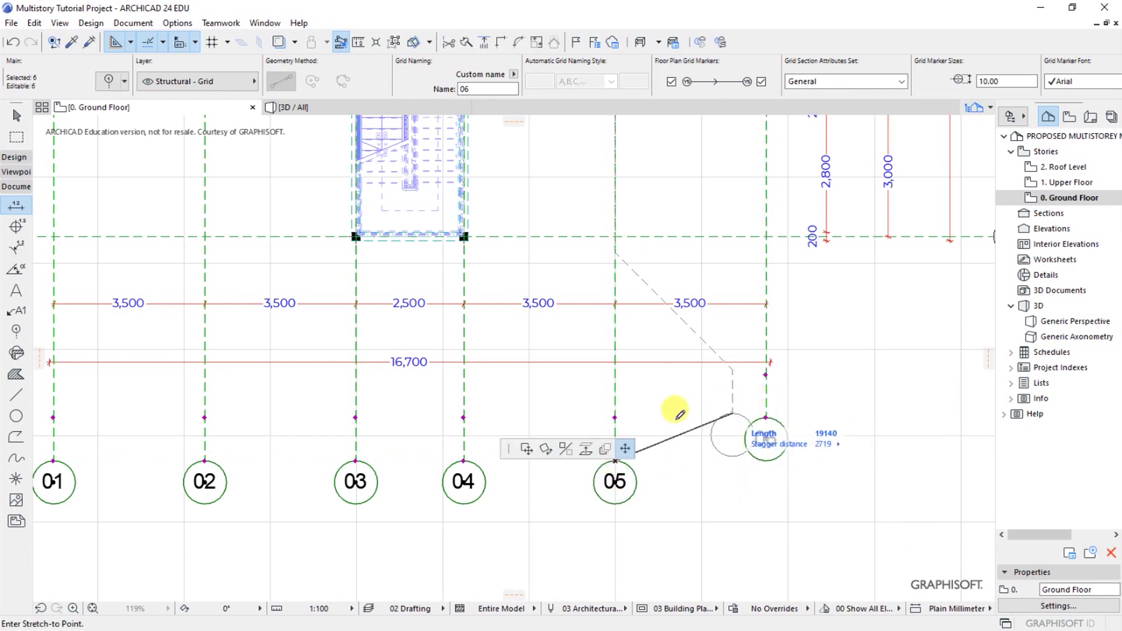
click(766, 416)
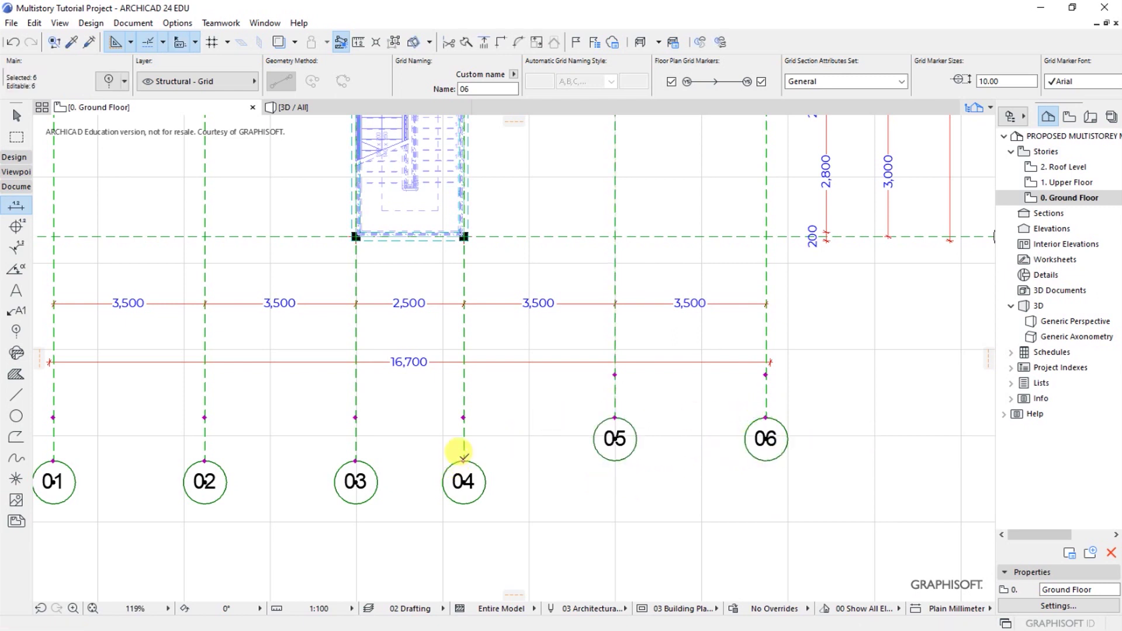
click(464, 459)
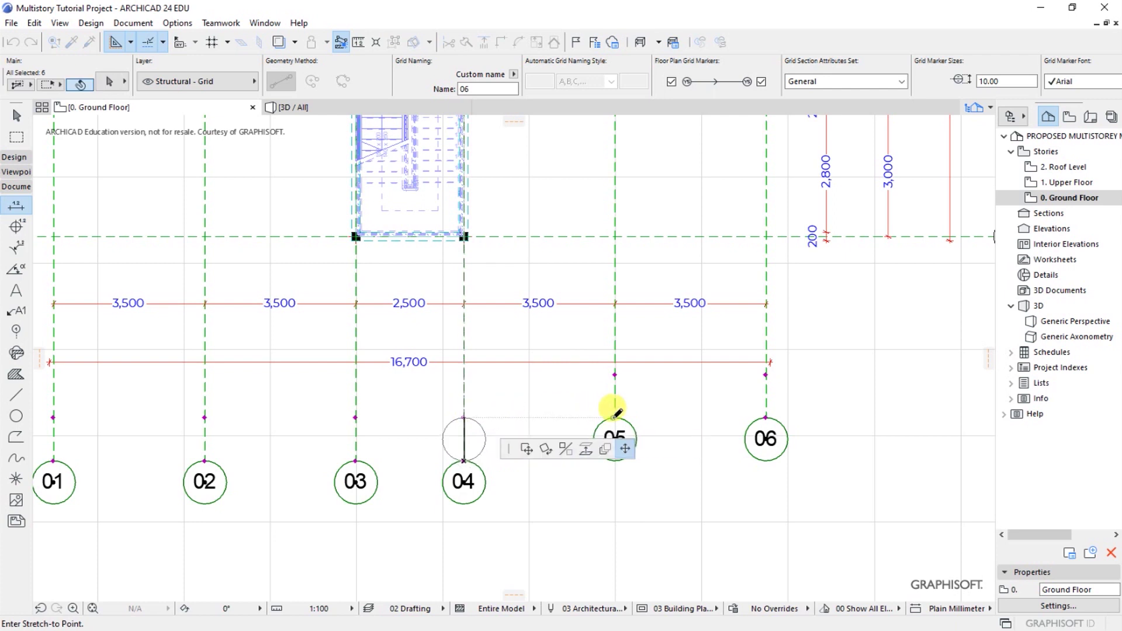
click(614, 416)
click(355, 461)
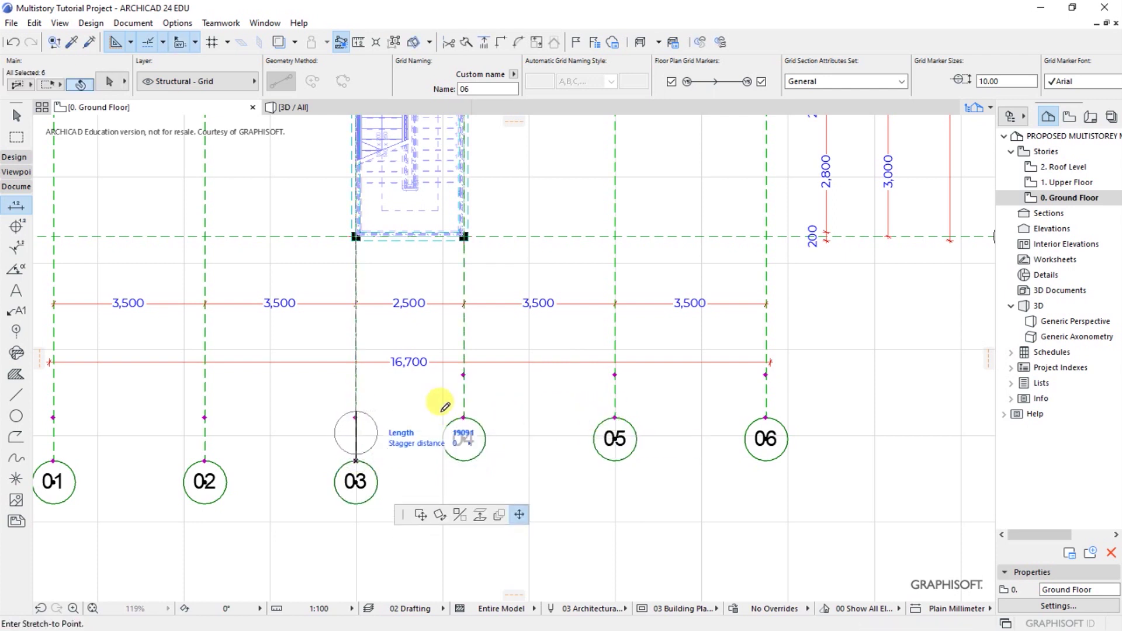
click(464, 417)
click(464, 415)
scroll(574, 426, down, 5)
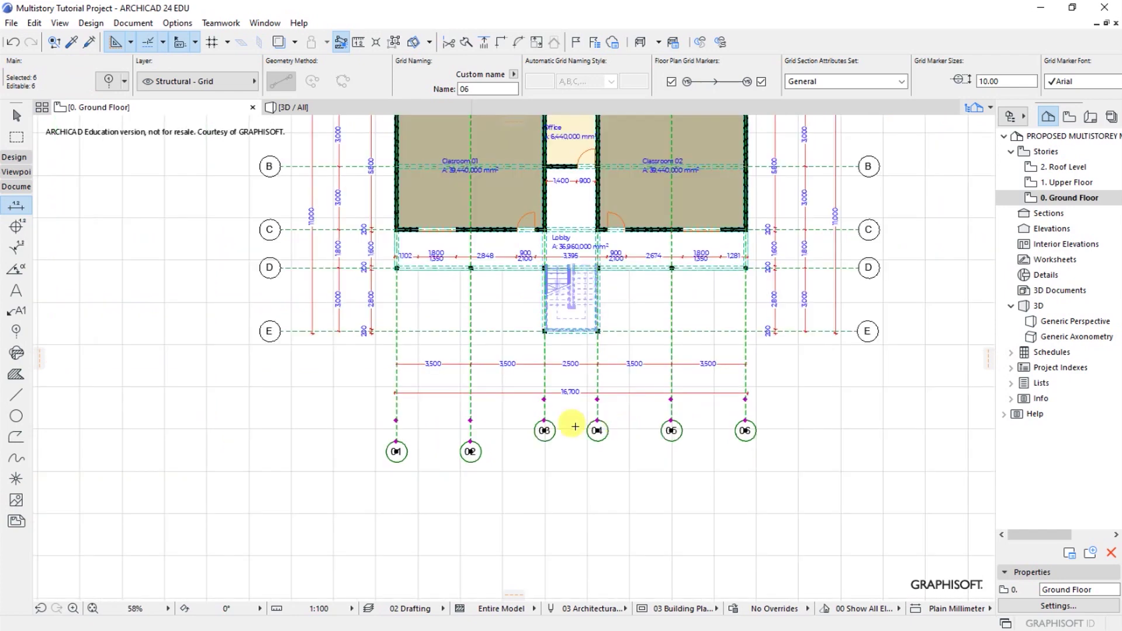
scroll(566, 435, up, 2)
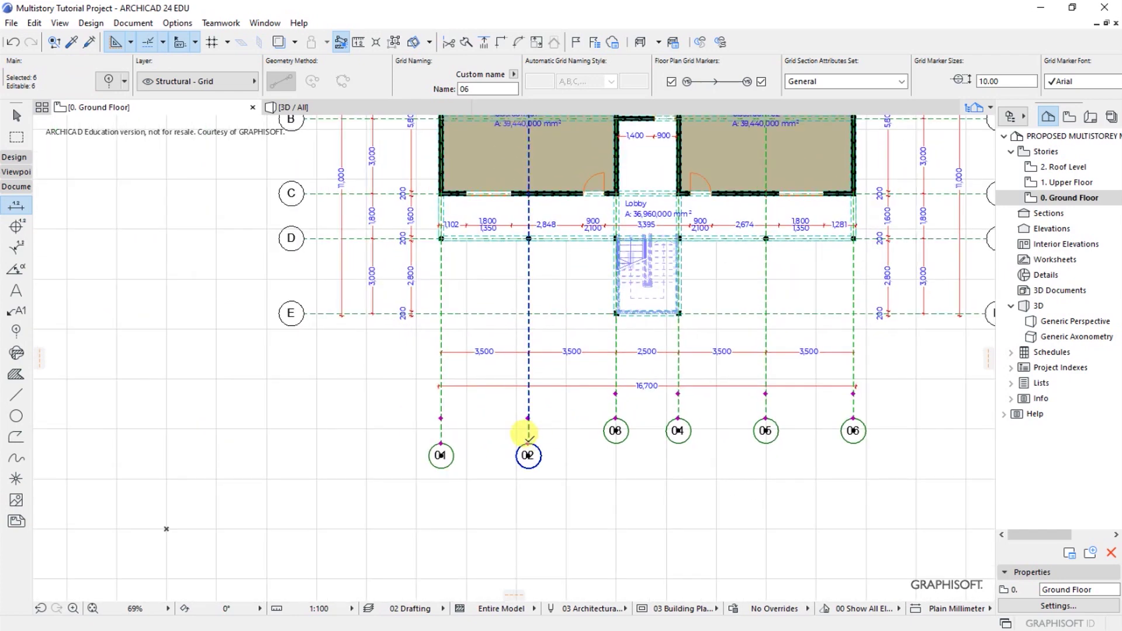
Shorten grids 02 and 01 beyond grid E so their markers align with the markers of grids 03 to 06
click(529, 437)
click(614, 416)
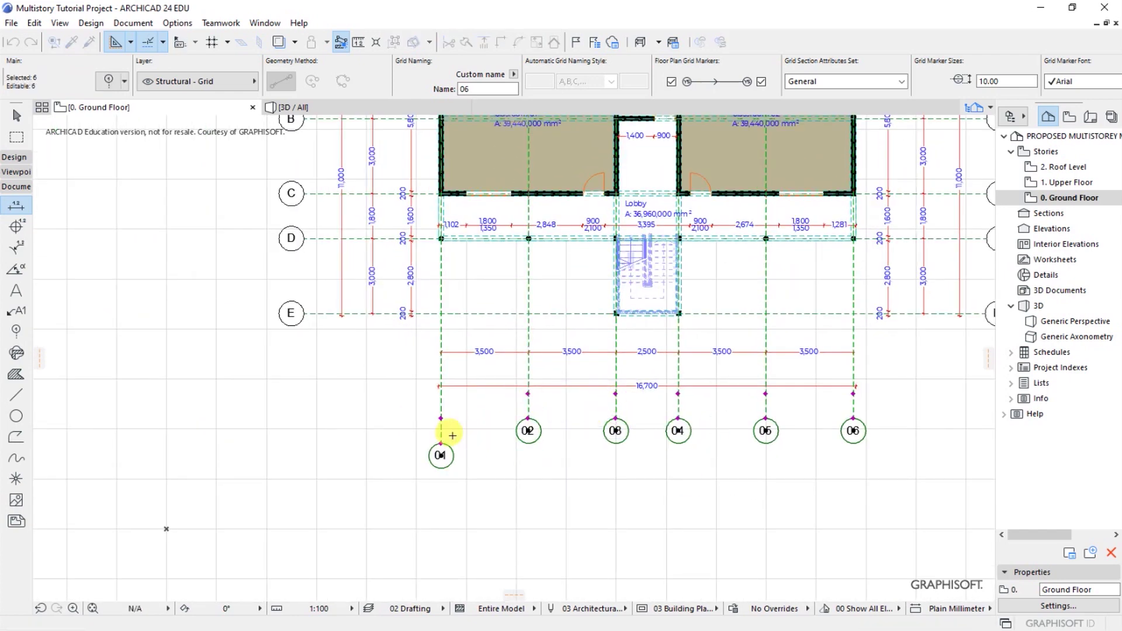
click(441, 443)
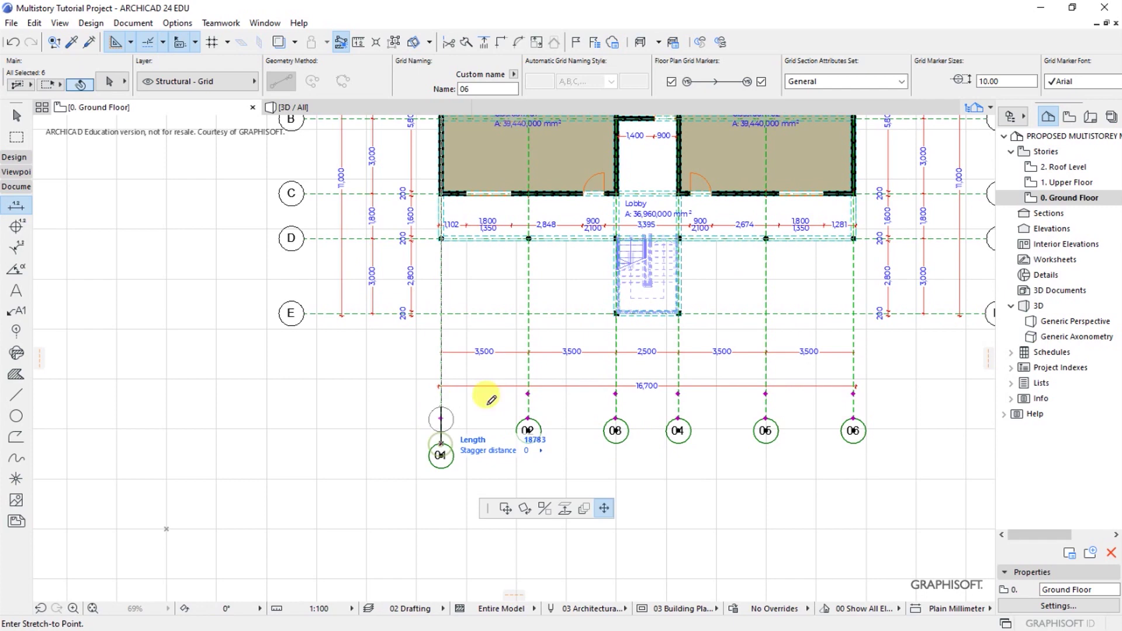
click(528, 416)
key(Escape)
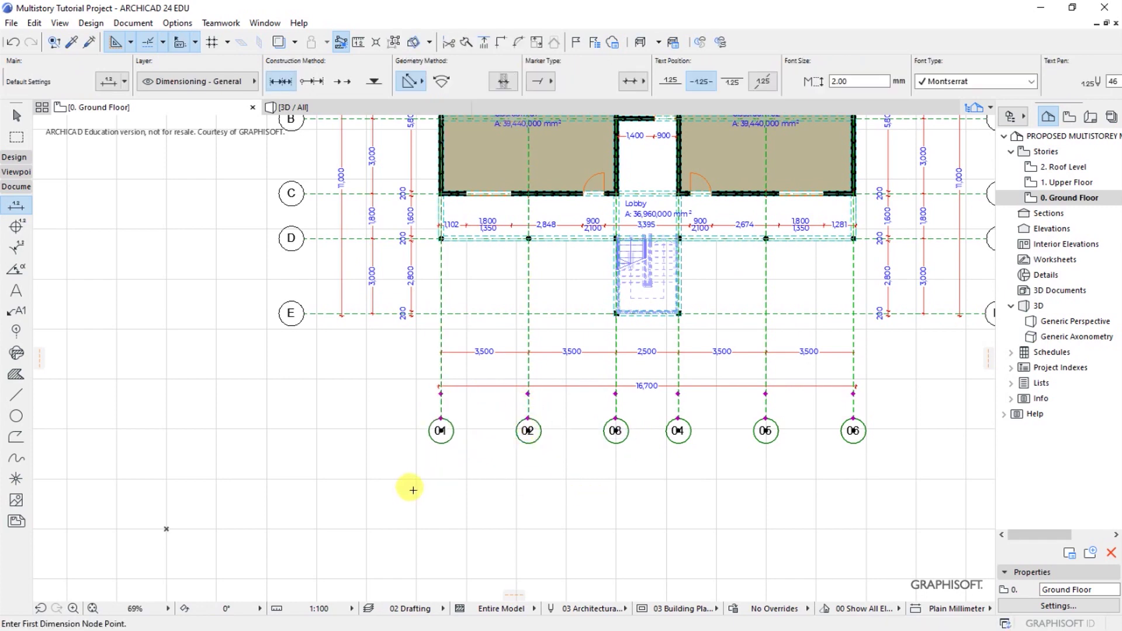
Examine the opening and wall-segment dimensions along the grid A wall for values that are not round
scroll(413, 490, down, 4)
scroll(501, 318, up, 1)
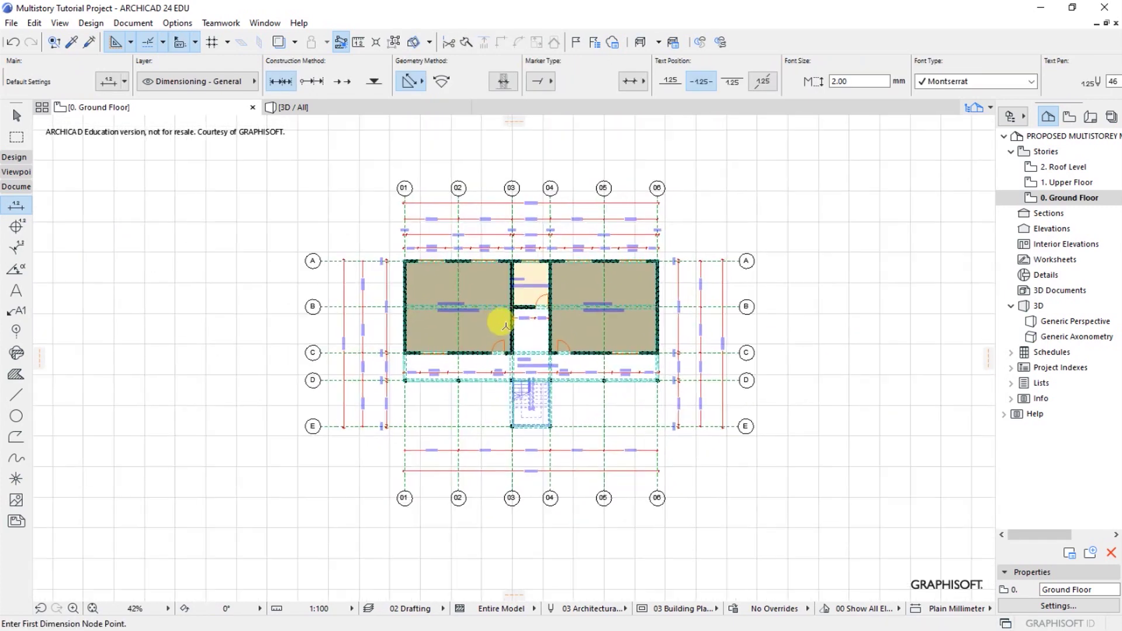
scroll(578, 296, up, 1)
scroll(604, 238, up, 1)
scroll(618, 214, up, 1)
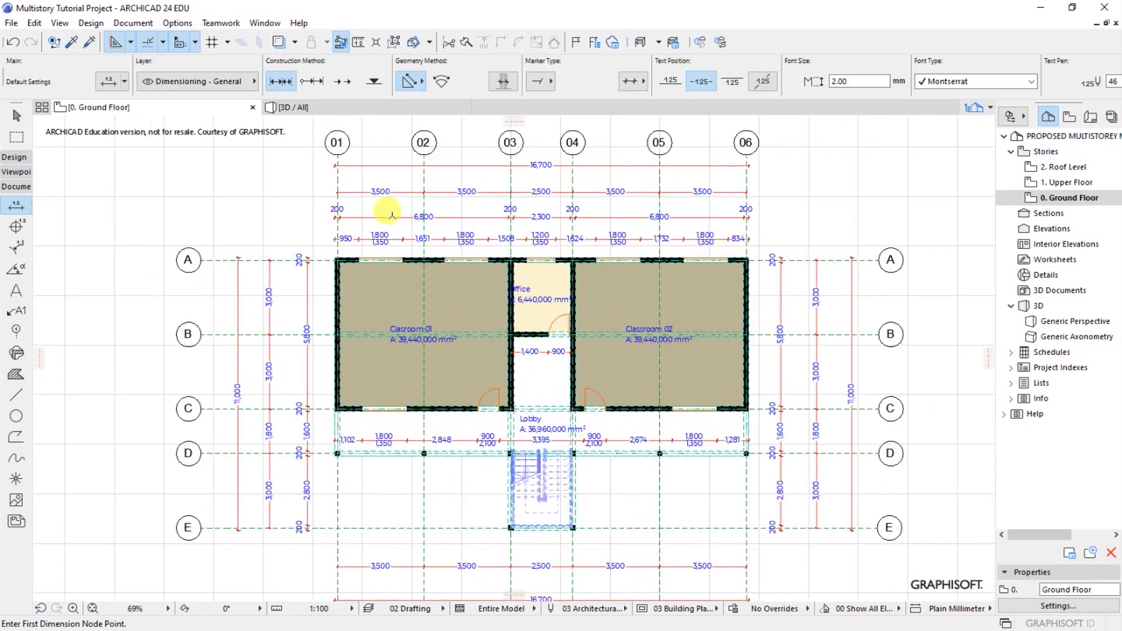
scroll(435, 220, up, 6)
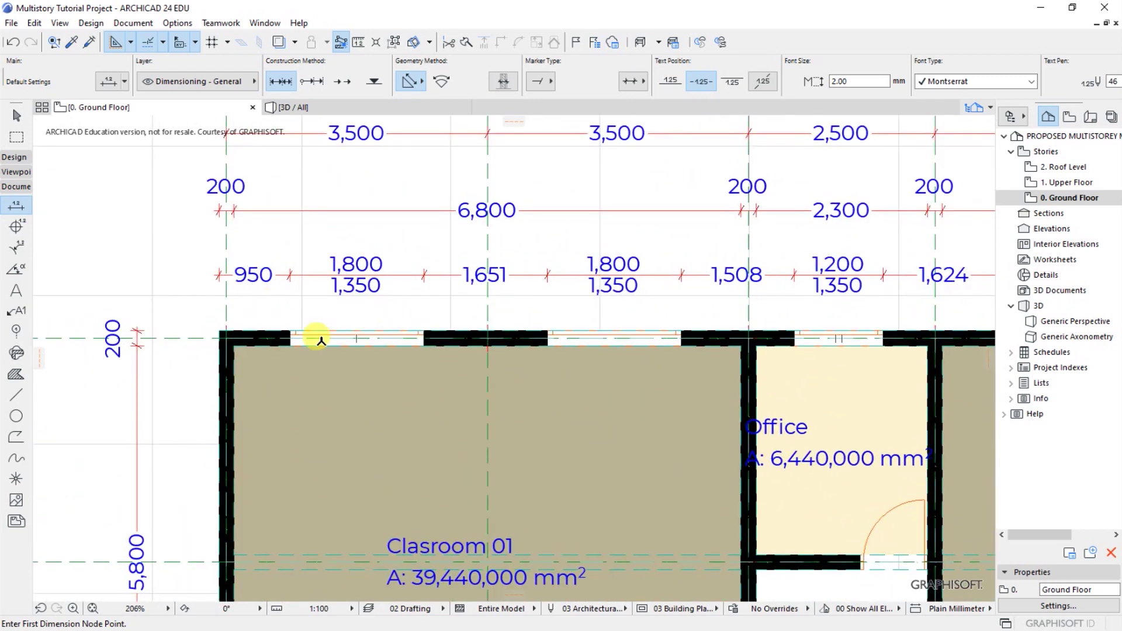
scroll(296, 301, down, 3)
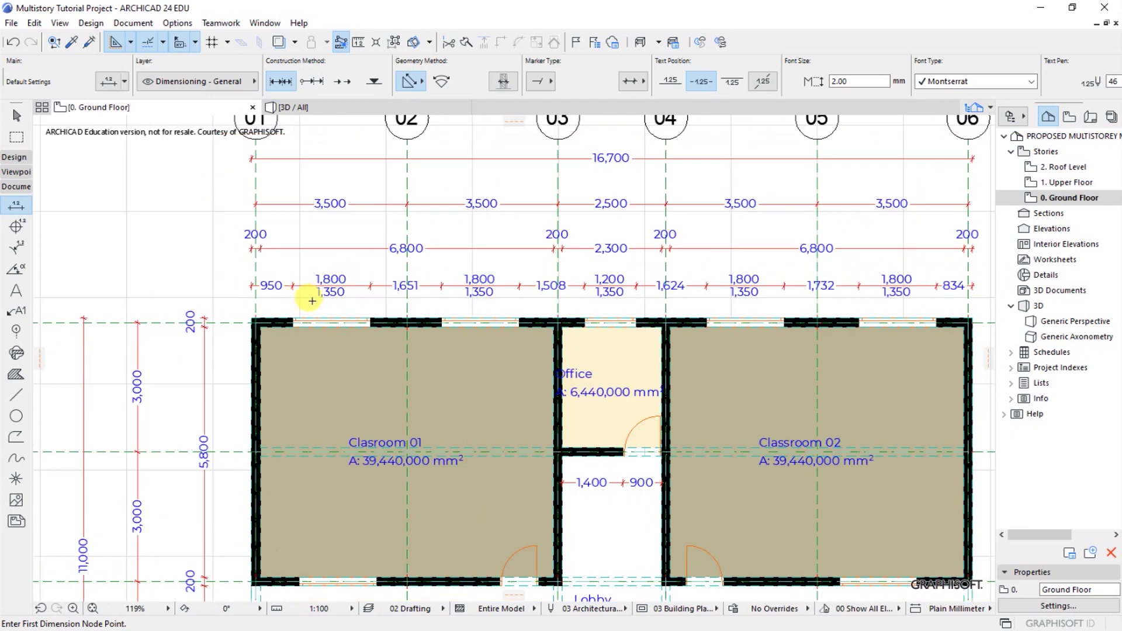
scroll(474, 289, up, 6)
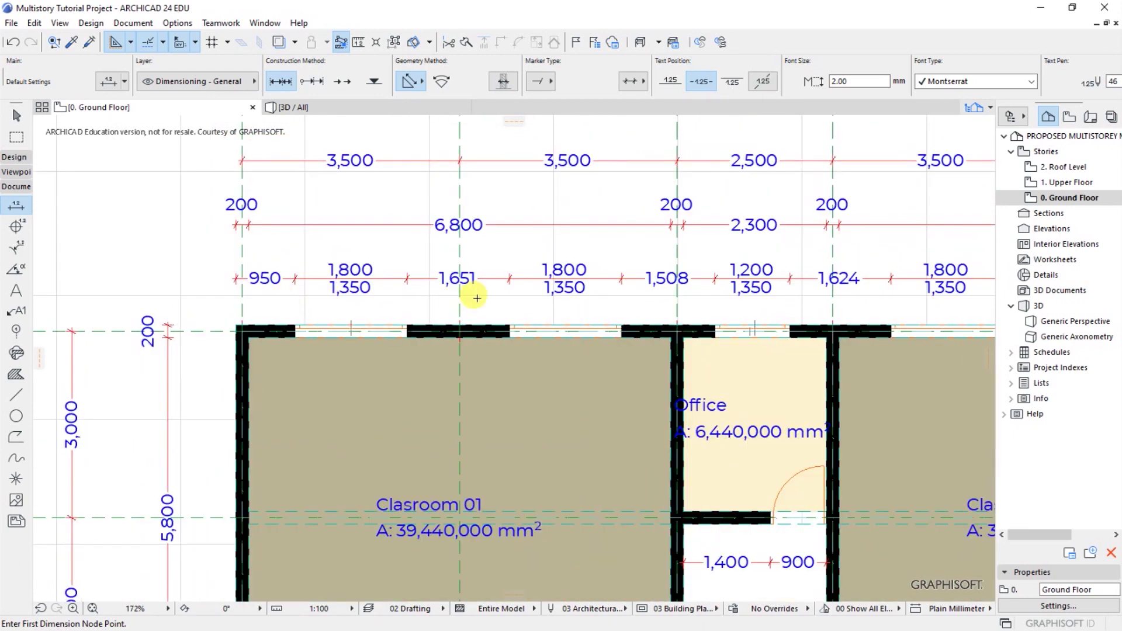
scroll(474, 287, up, 4)
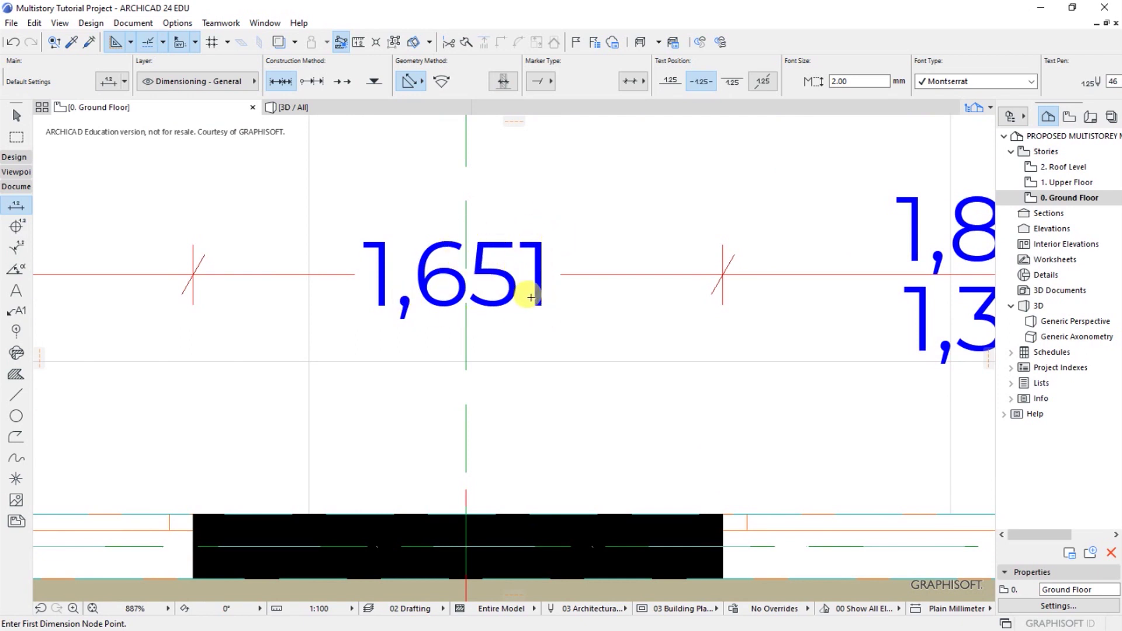
scroll(532, 300, down, 6)
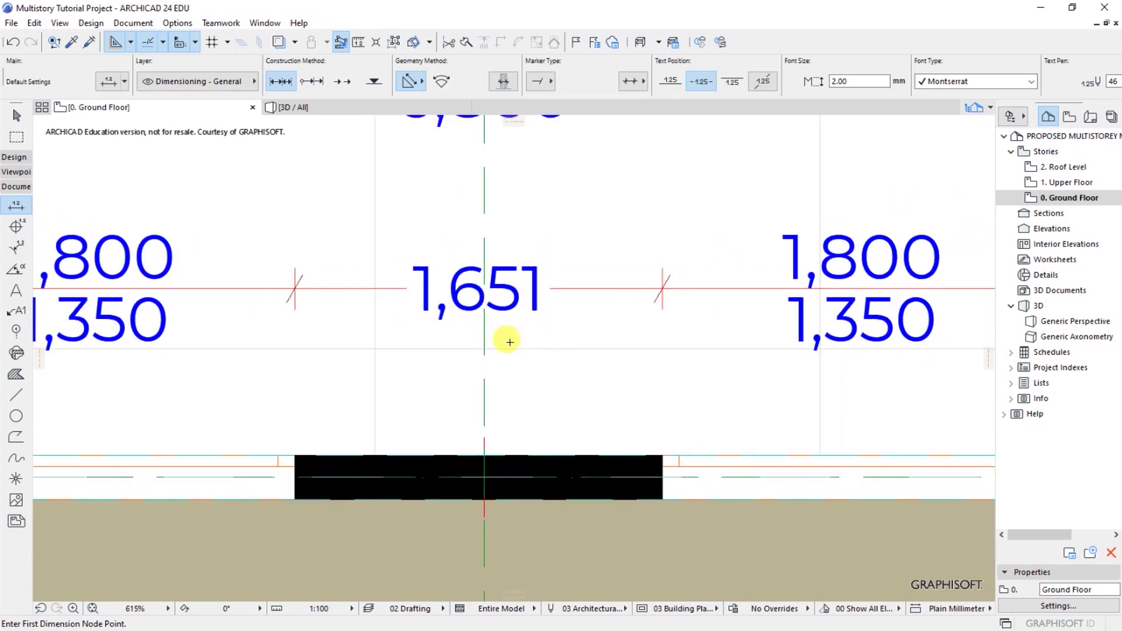
scroll(258, 310, down, 2)
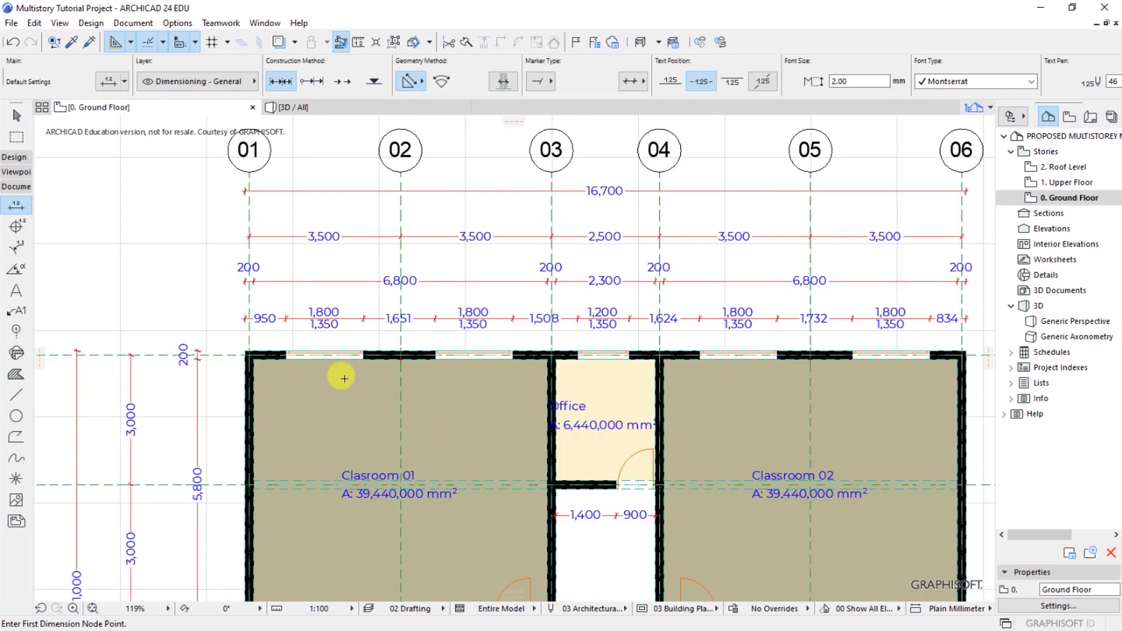
scroll(355, 369, up, 1)
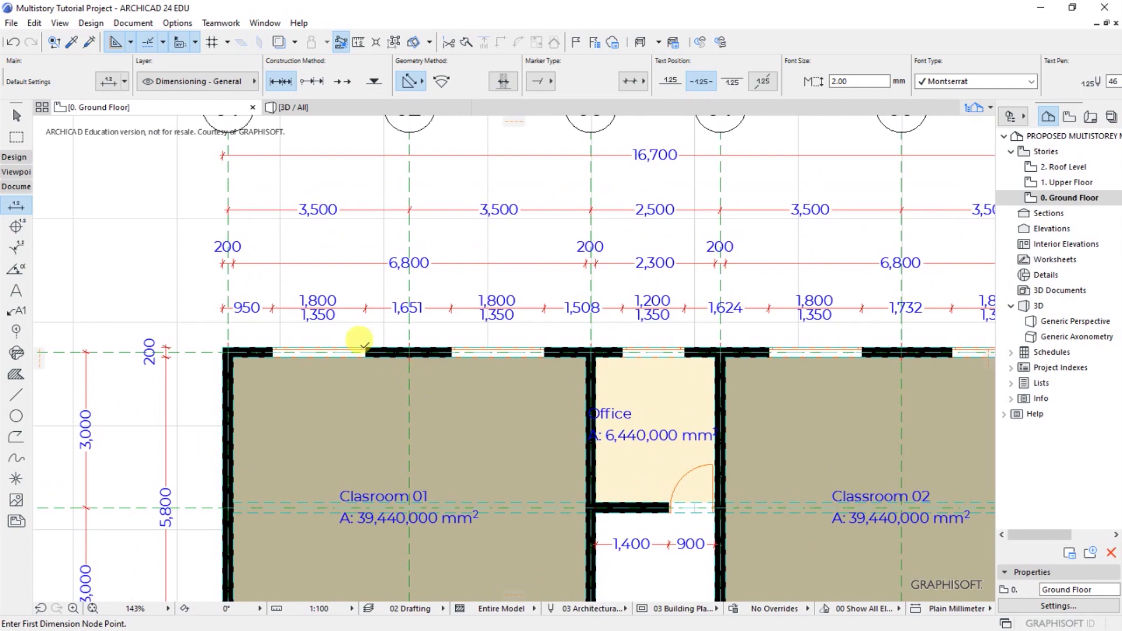
scroll(263, 336, up, 1)
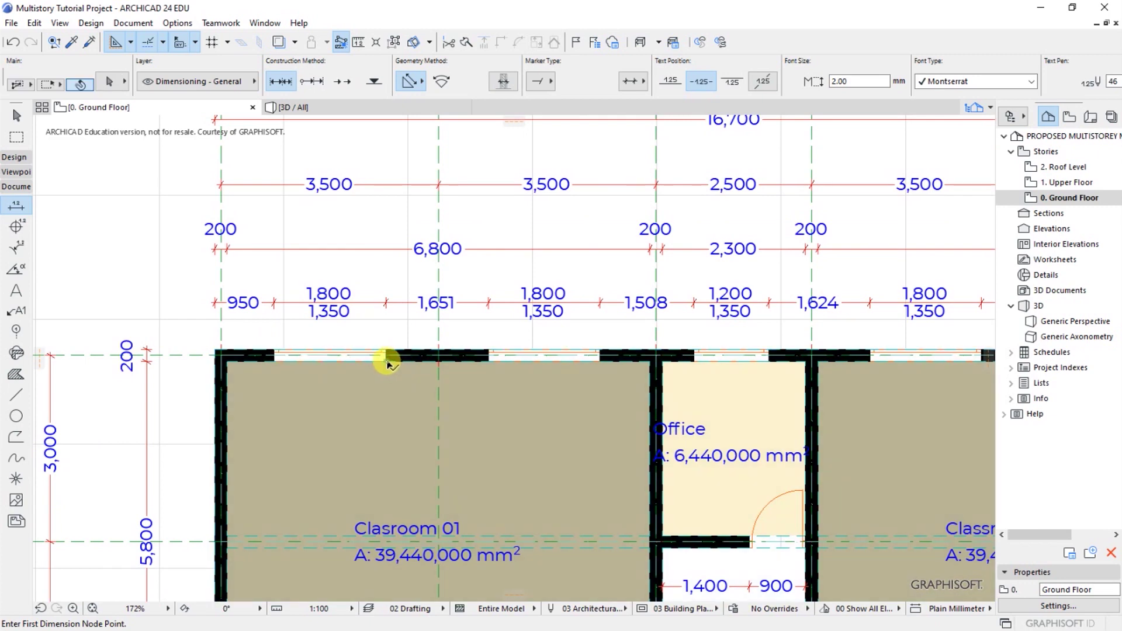
Try to place a copy of the Classroom 01 window nearest grid 01 on grid A, offset 150 mm toward grid 02, and undo it
shift+click(390, 359)
scroll(306, 335, up, 1)
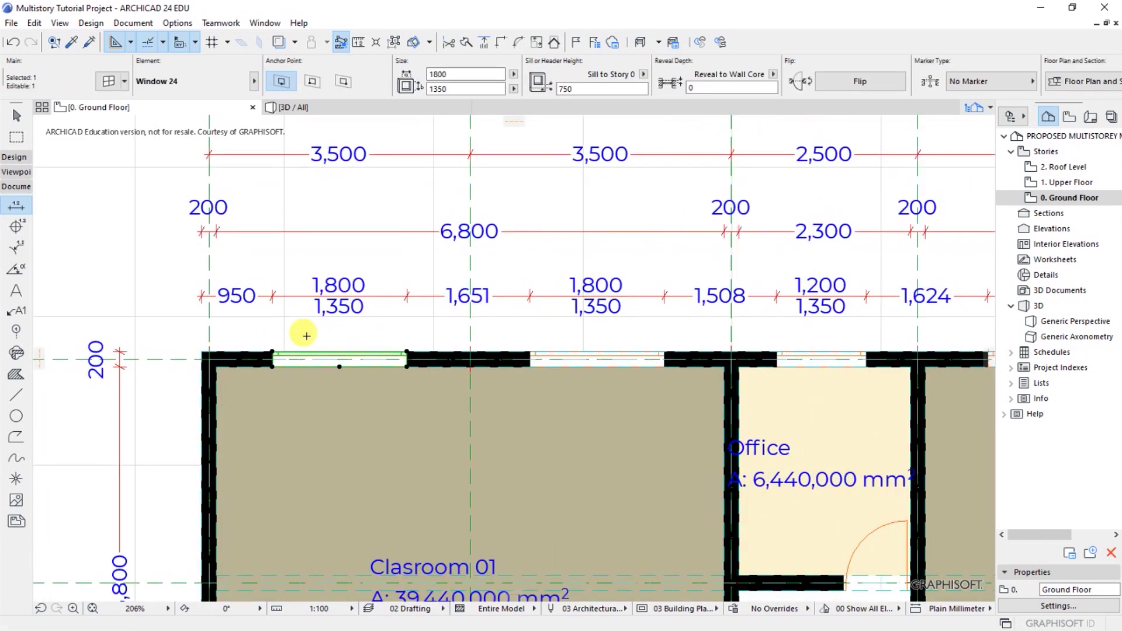
key(ctrl+d)
click(317, 364)
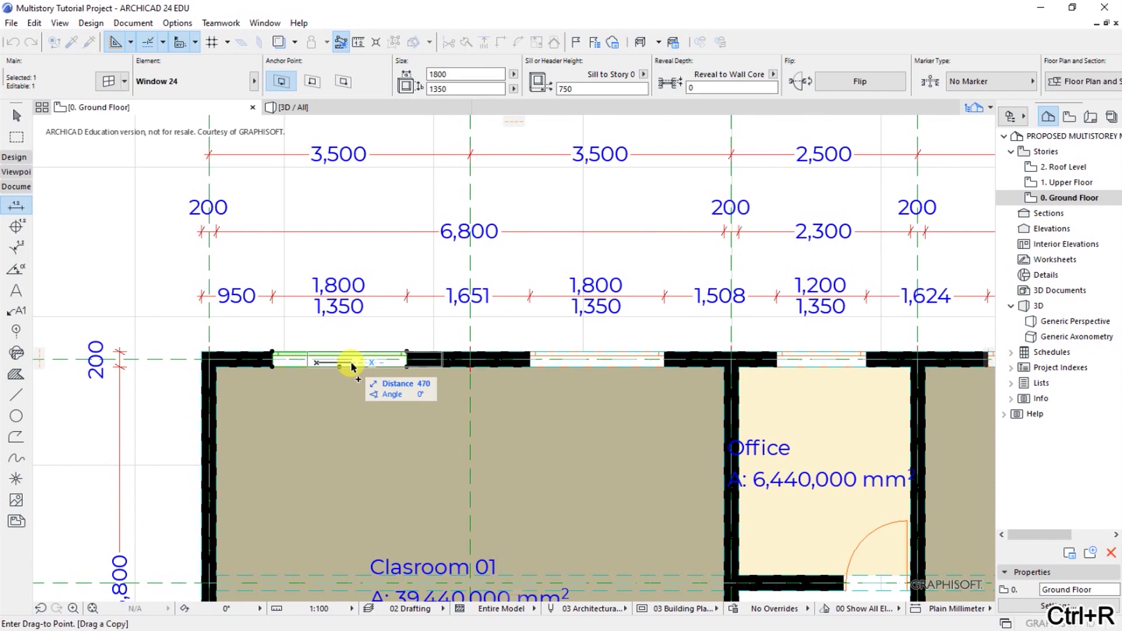
text(13)
text(50)
key(Return)
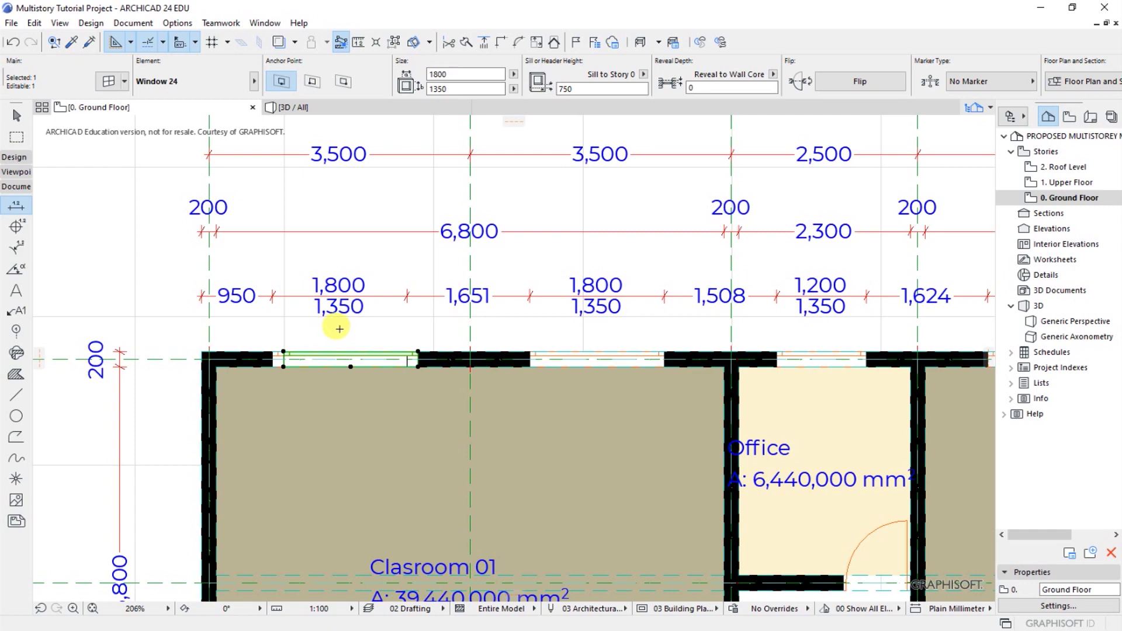
key(Escape)
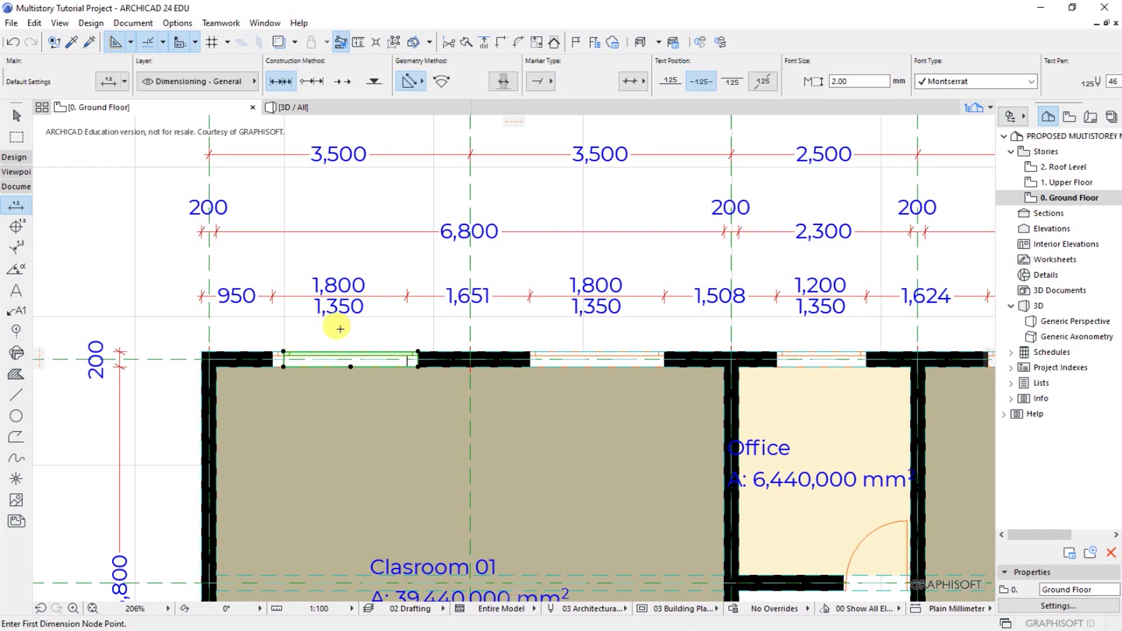
shift+click(416, 367)
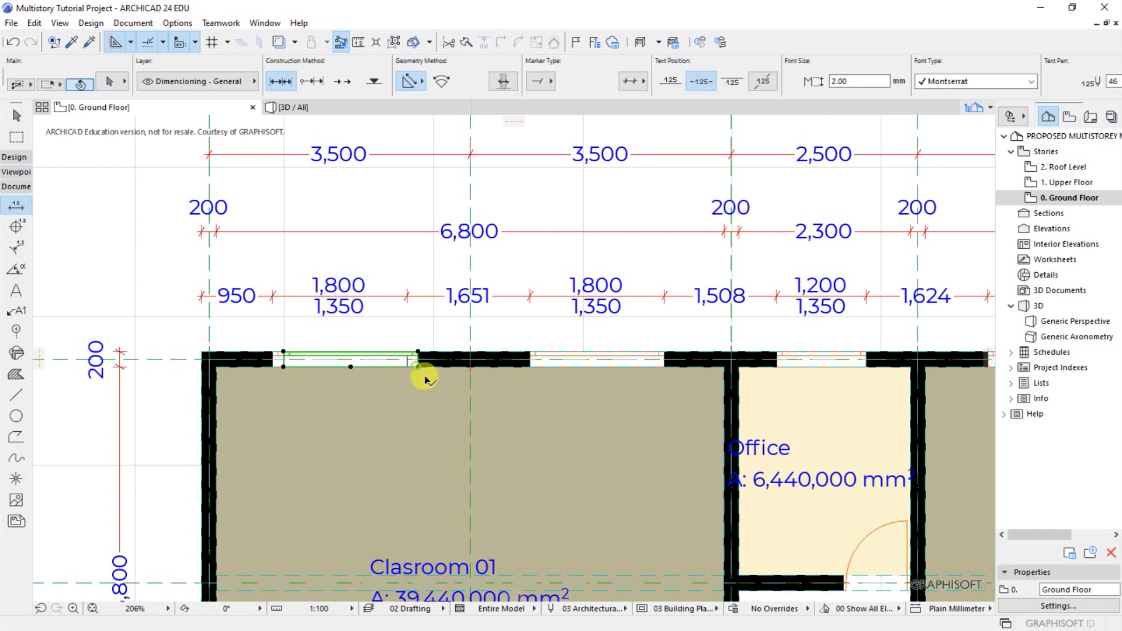
key(ctrl+z)
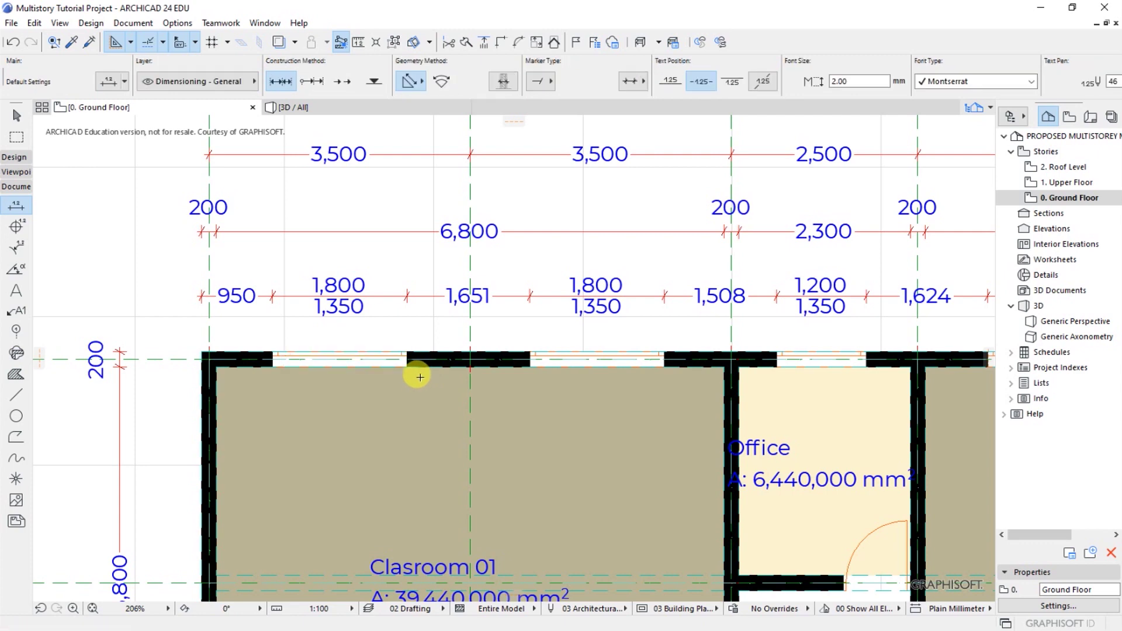
Move the grid A window nearest grid 01 by 150 mm toward grid 02, to 1,100 mm from the outer corner
shift+click(407, 371)
key(ctrl+d)
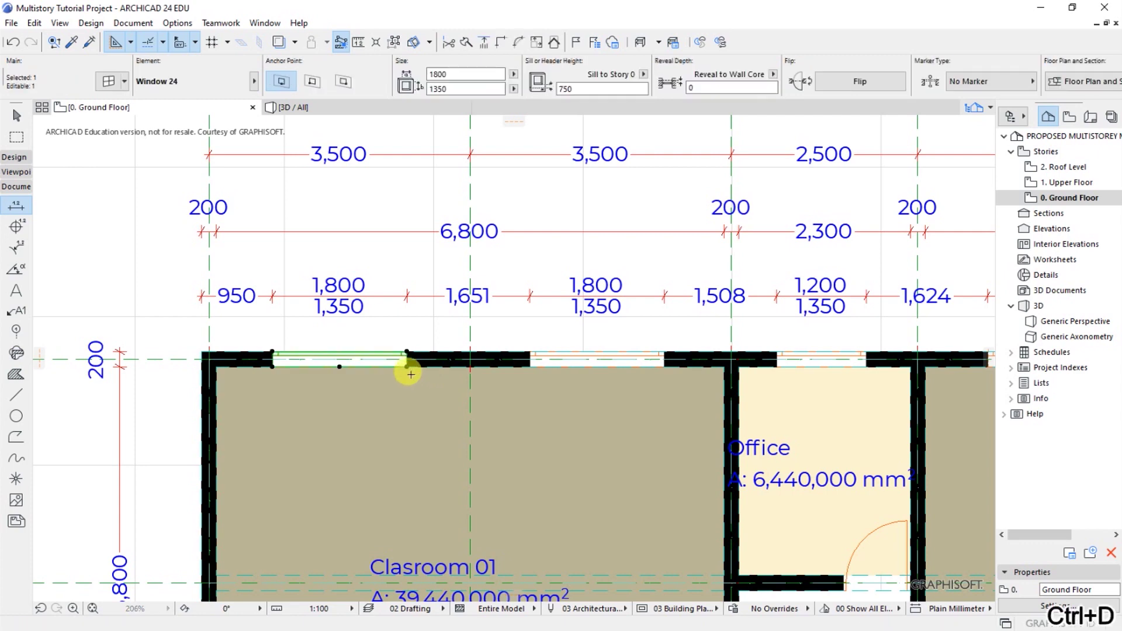
click(375, 372)
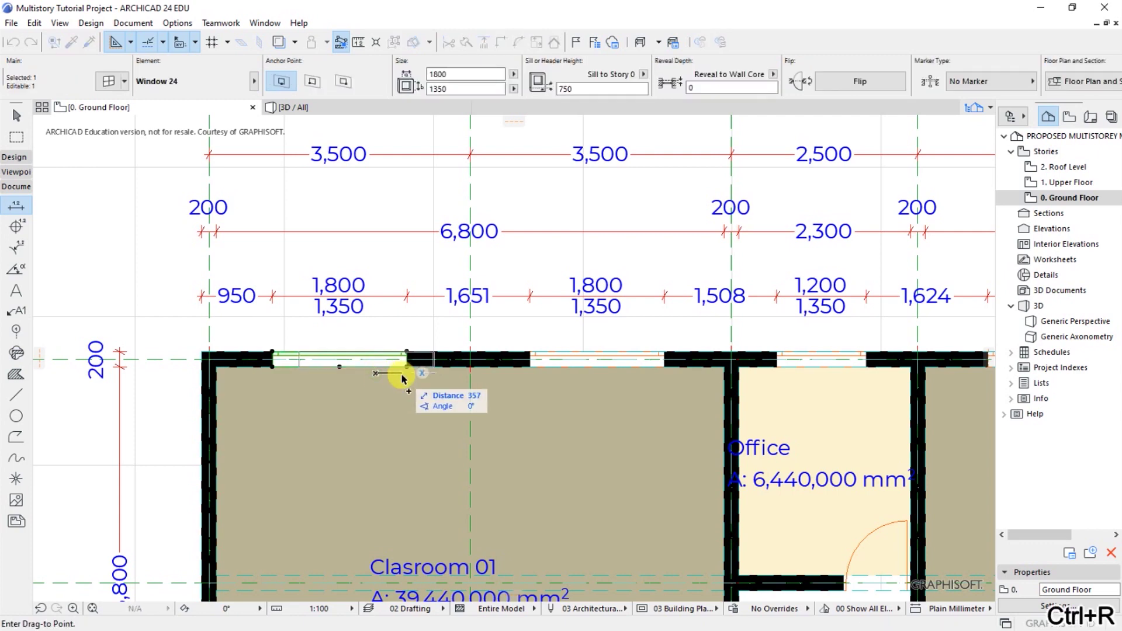
text(1350)
key(Return)
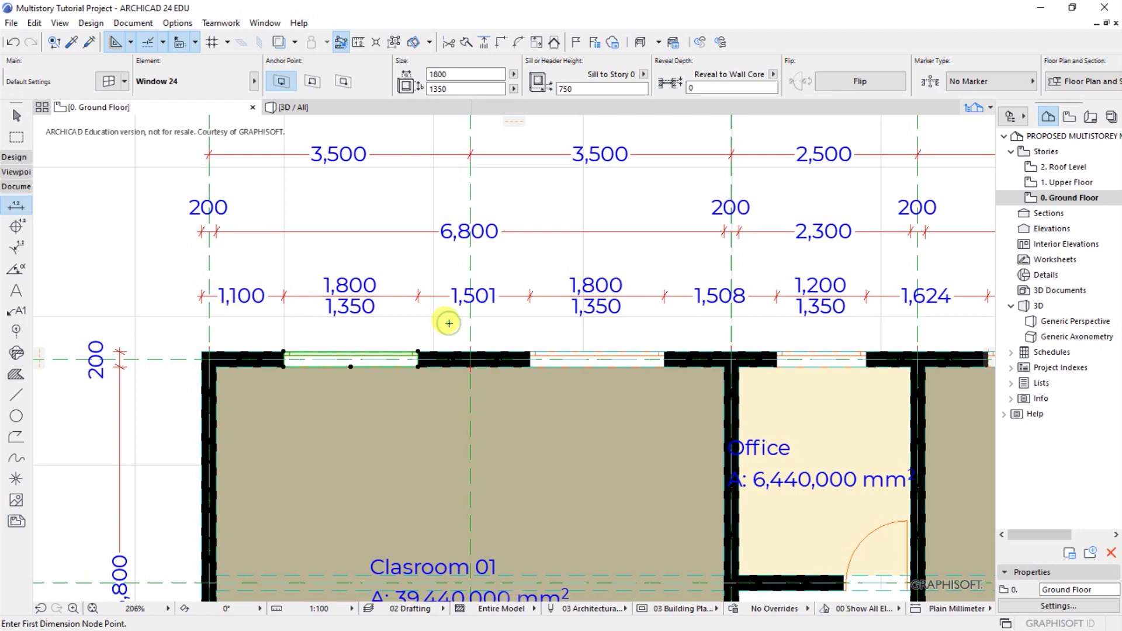
key(Escape)
Move the second Classroom 01 window on grid A 201 mm toward grid 01, leaving 1,300 mm between the two windows
scroll(310, 283, down, 3)
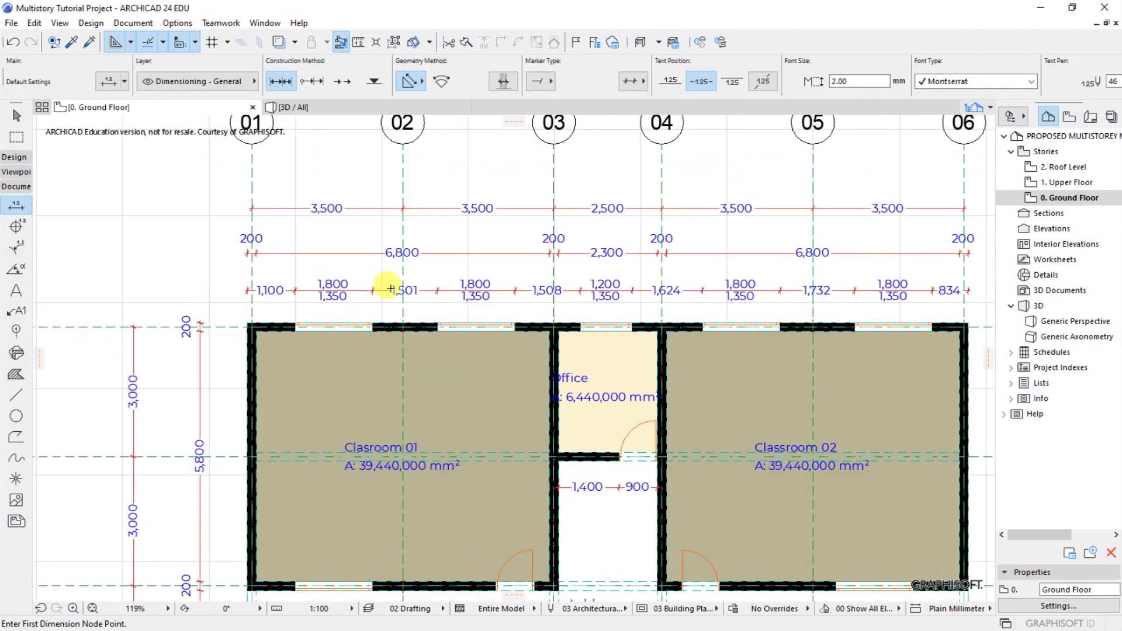
scroll(401, 293, up, 2)
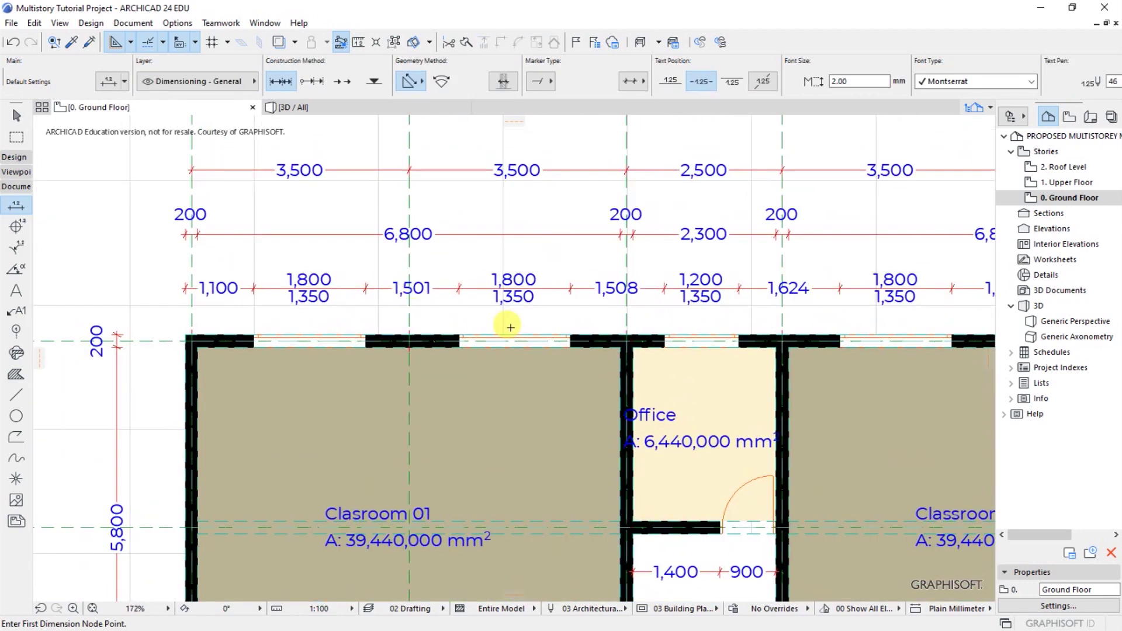
shift+click(572, 346)
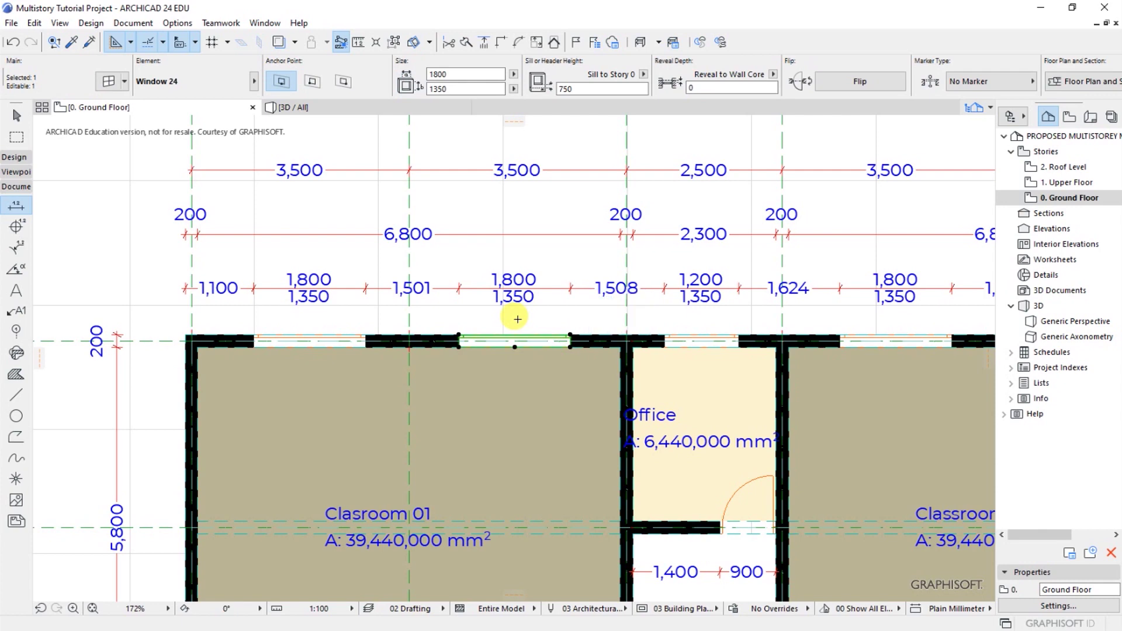
key(ctrl+d)
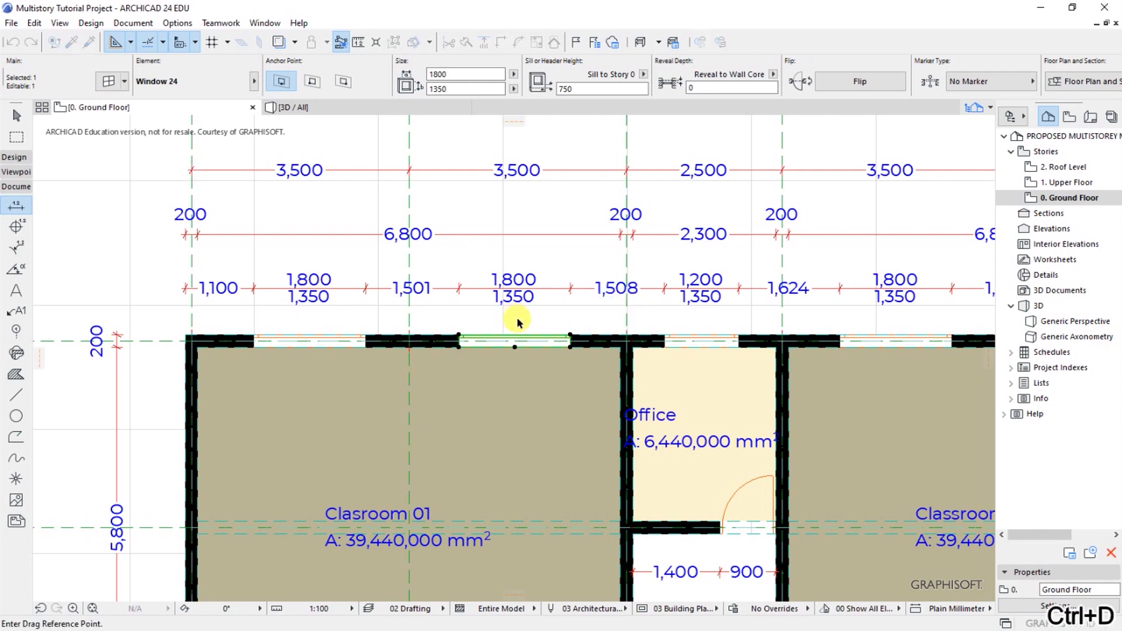
click(523, 366)
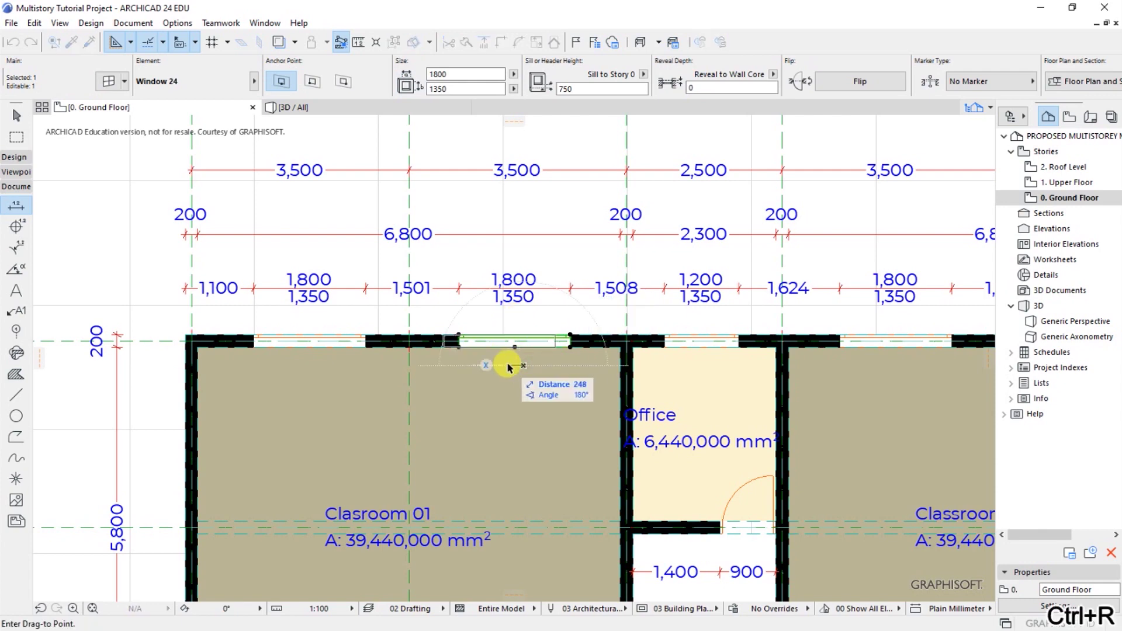
text(201)
key(Return)
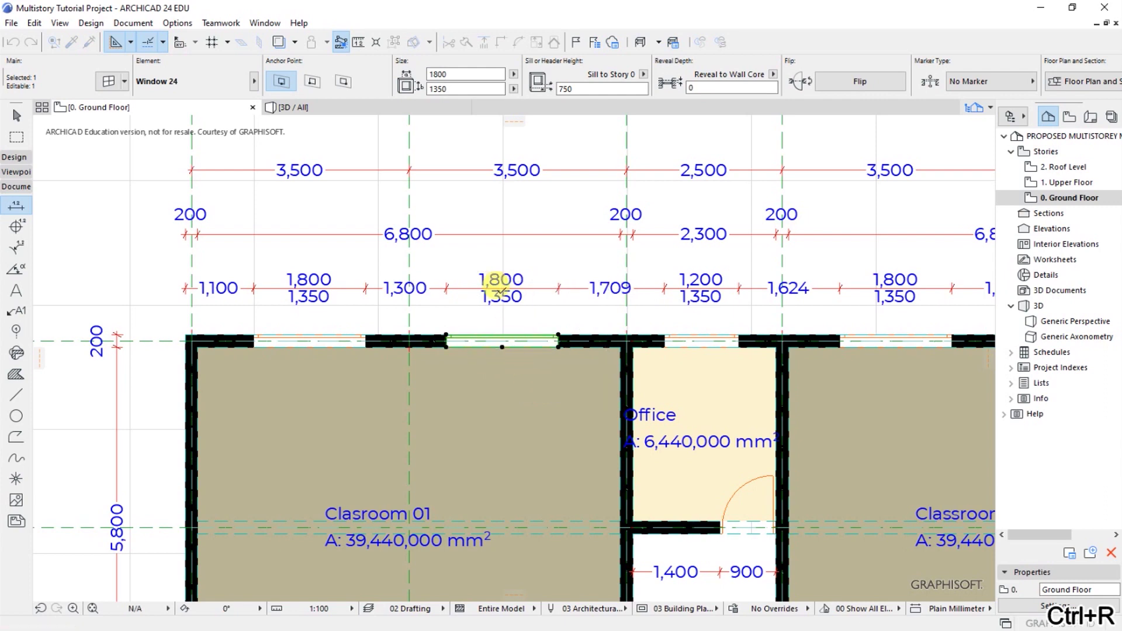
key(Escape)
Move the office window on grid A 9 mm toward grid 03, to 1,700 mm from the neighbouring classroom window
scroll(450, 248, down, 1)
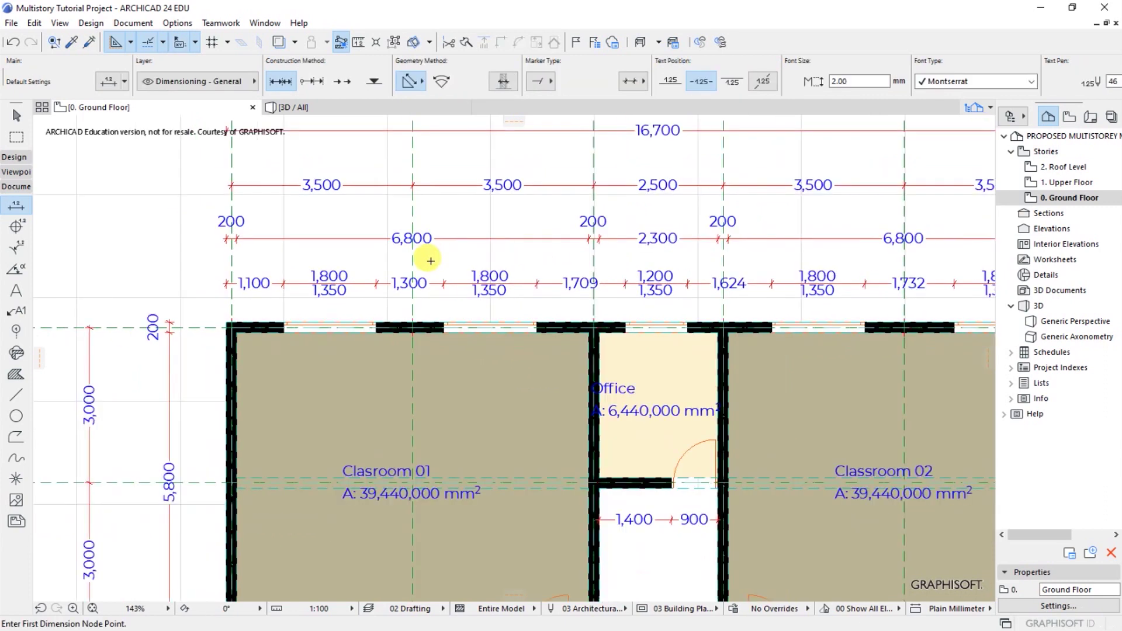
scroll(611, 299, up, 4)
shift+click(671, 343)
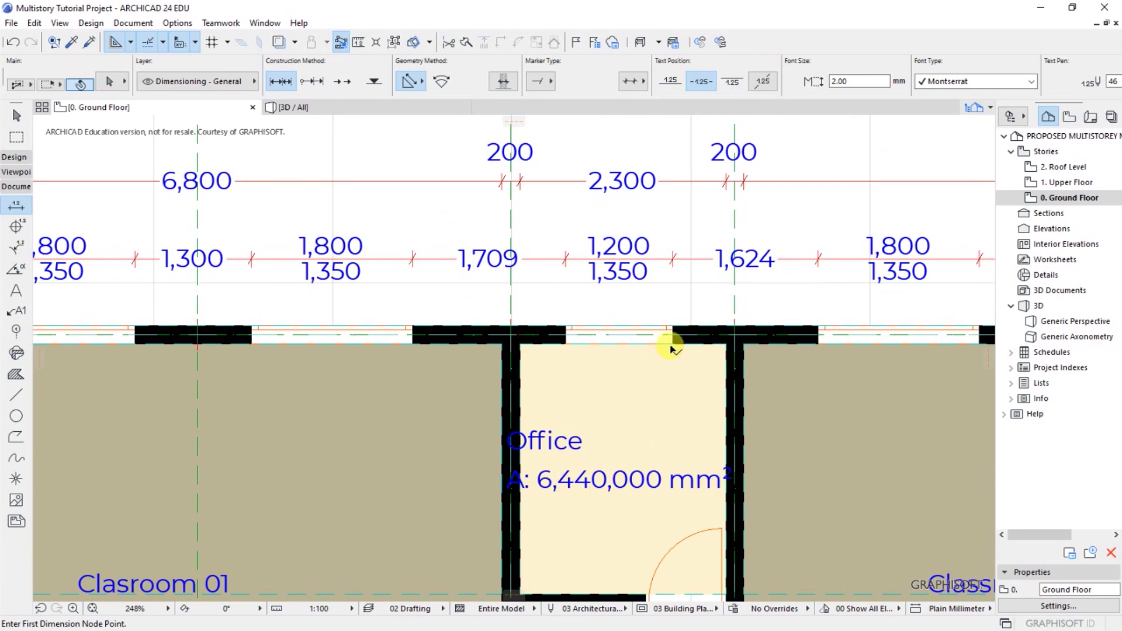
key(ctrl+d)
click(676, 362)
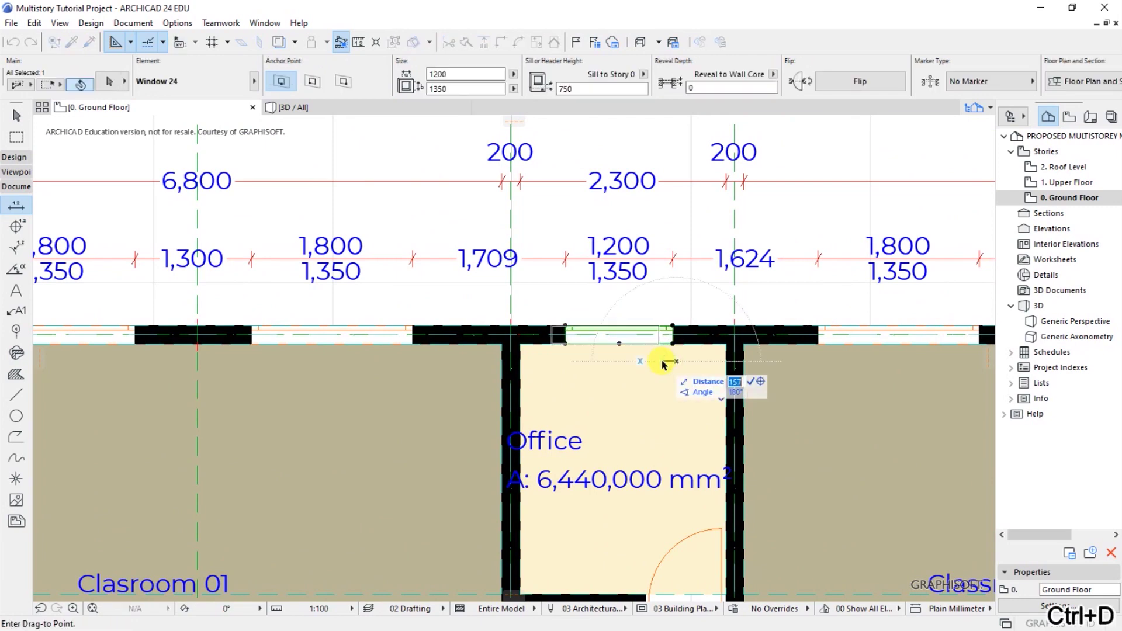
text(9)
key(Return)
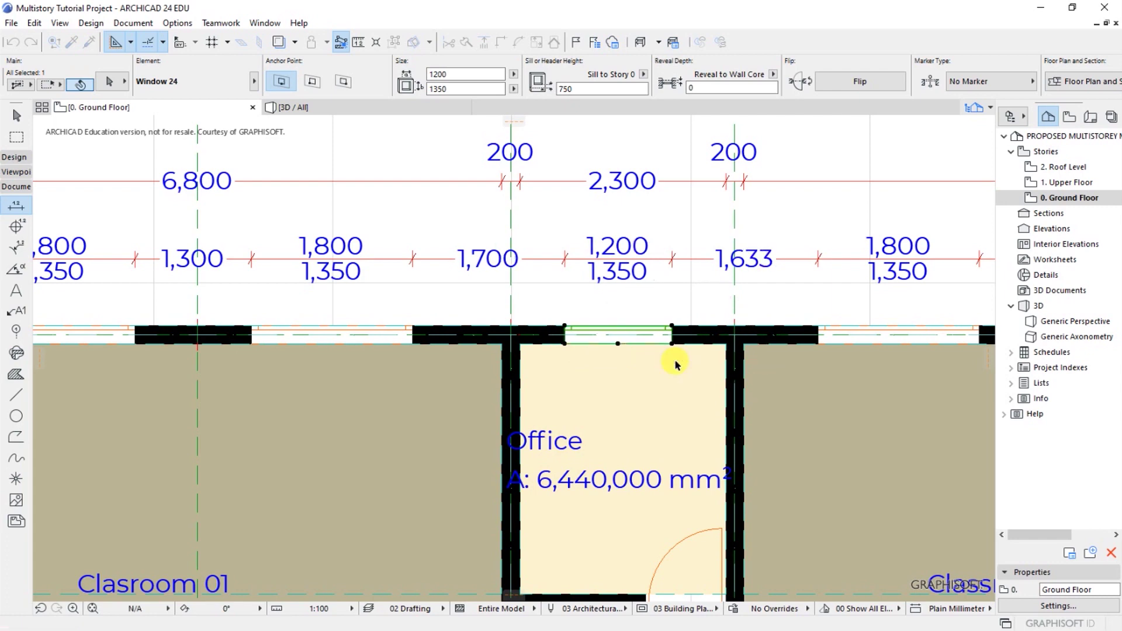
key(Escape)
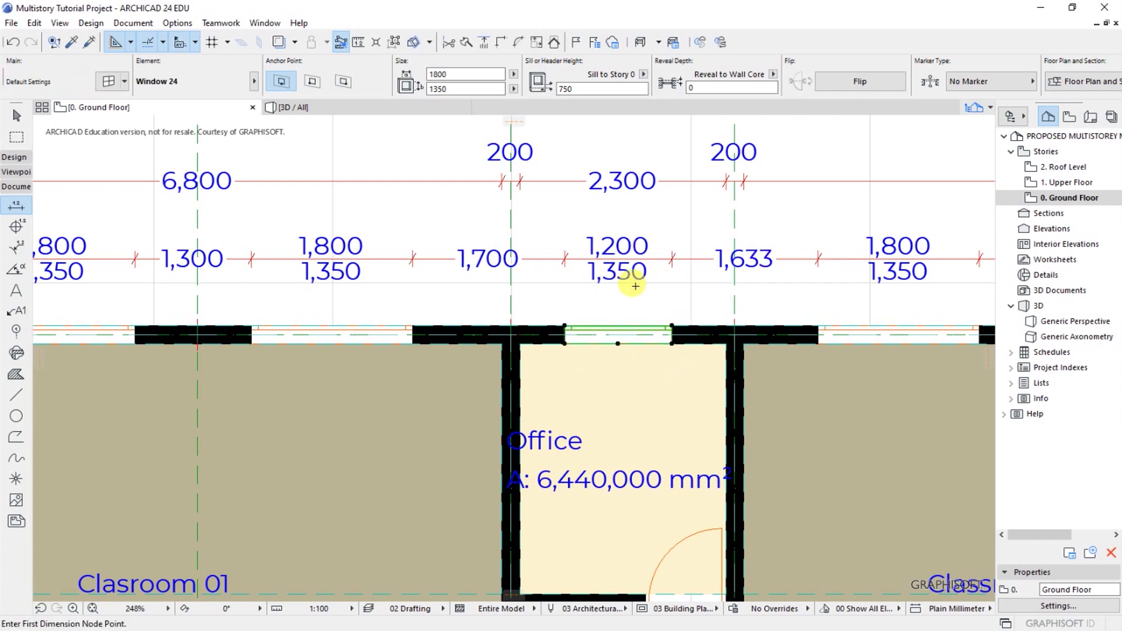
Move the grid A window of Classroom 02 nearest grid 04 toward grid 04, leaving 1,600 mm to the office window
scroll(719, 305, down, 3)
scroll(650, 313, up, 2)
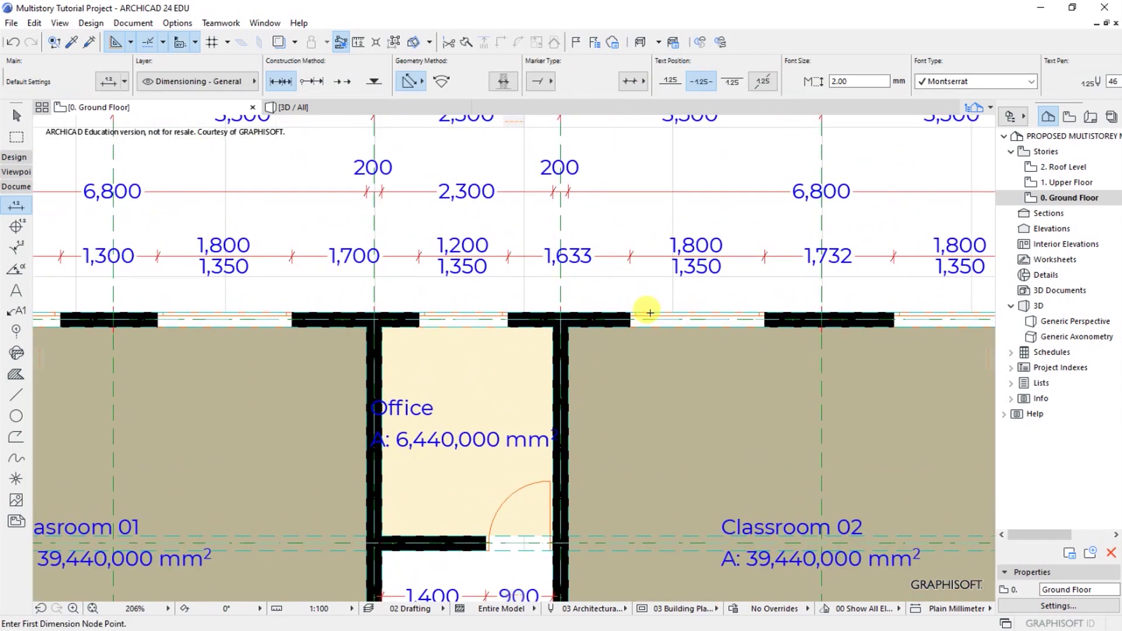
shift+click(758, 321)
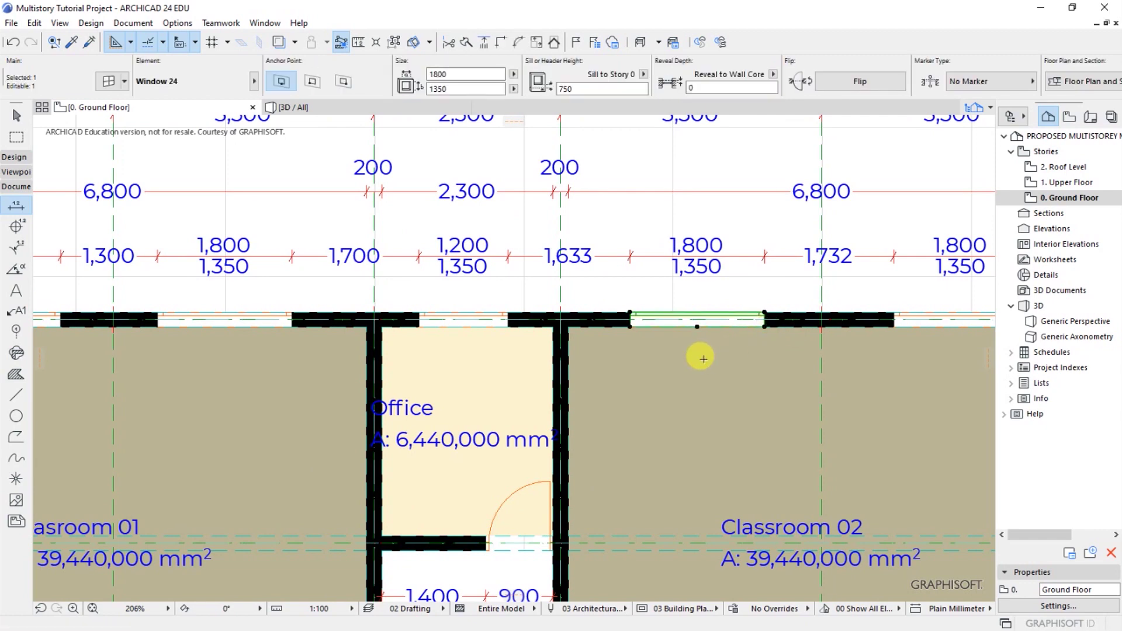
key(ctrl+d)
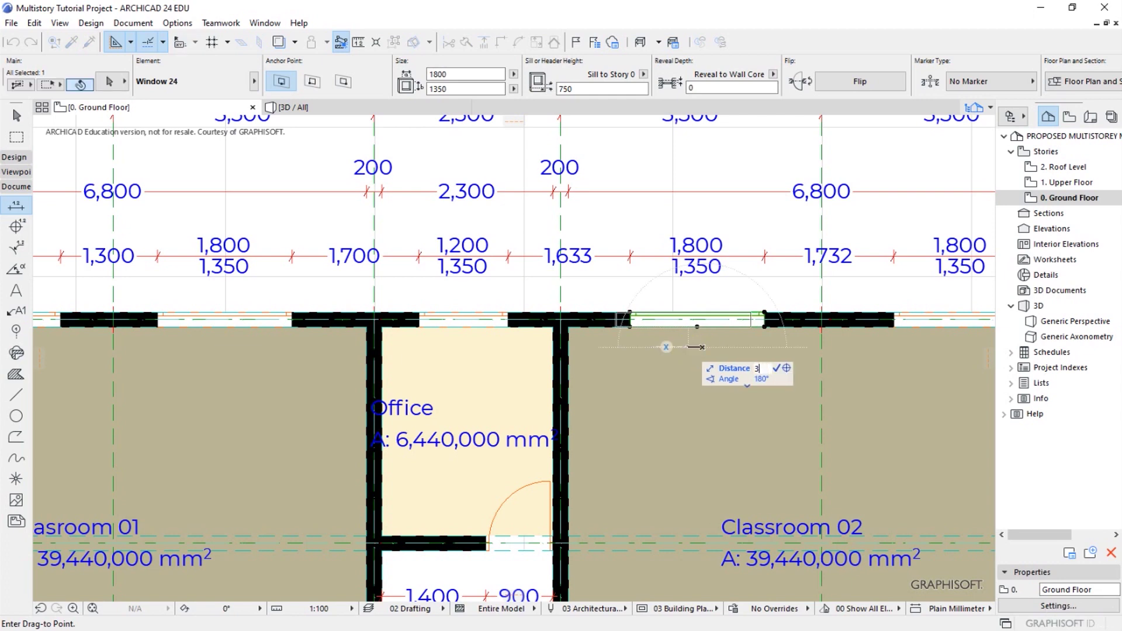
key(Return)
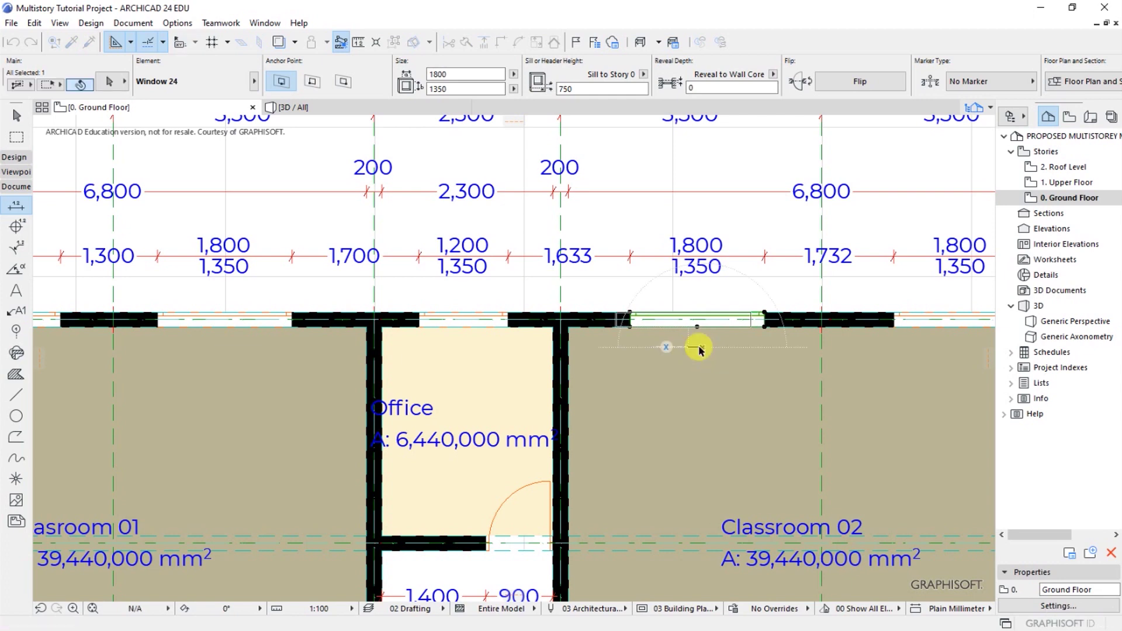
Move the grid A window of Classroom 02 nearest grid 06 by 66 mm toward grid 05, to 900 mm from the outer corner
scroll(704, 290, down, 3)
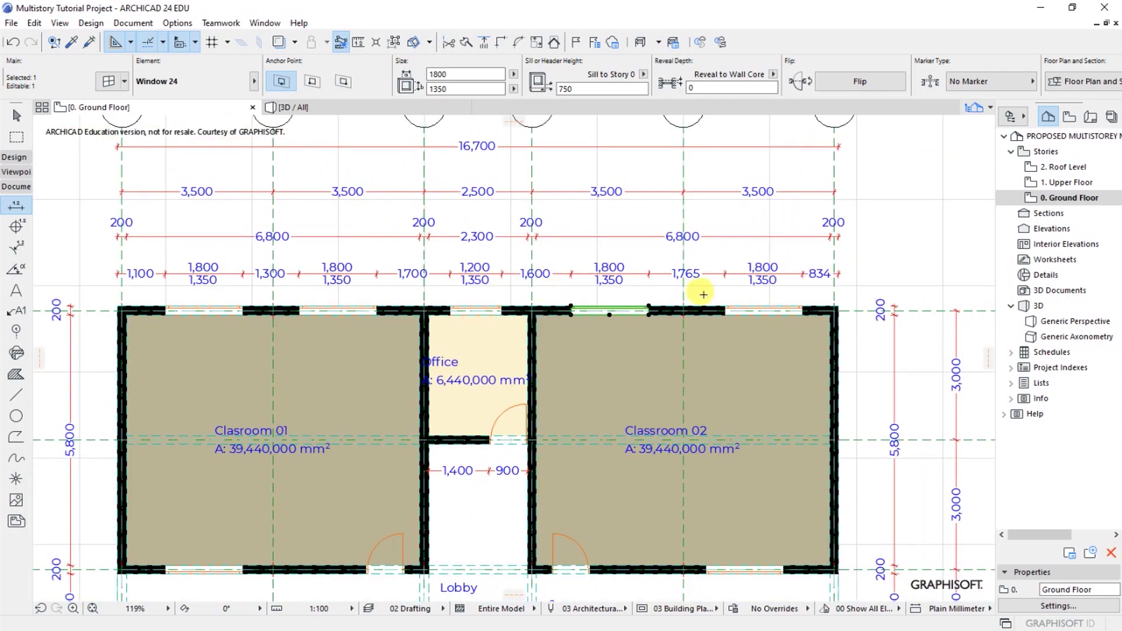
scroll(741, 298, up, 2)
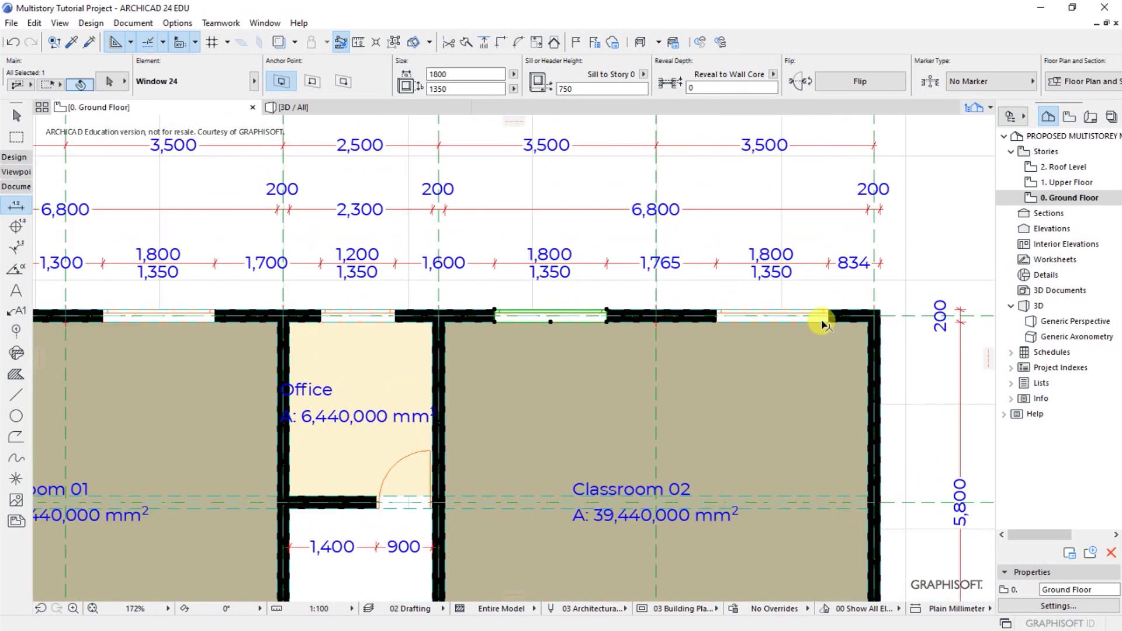
key(Escape)
scroll(812, 290, up, 3)
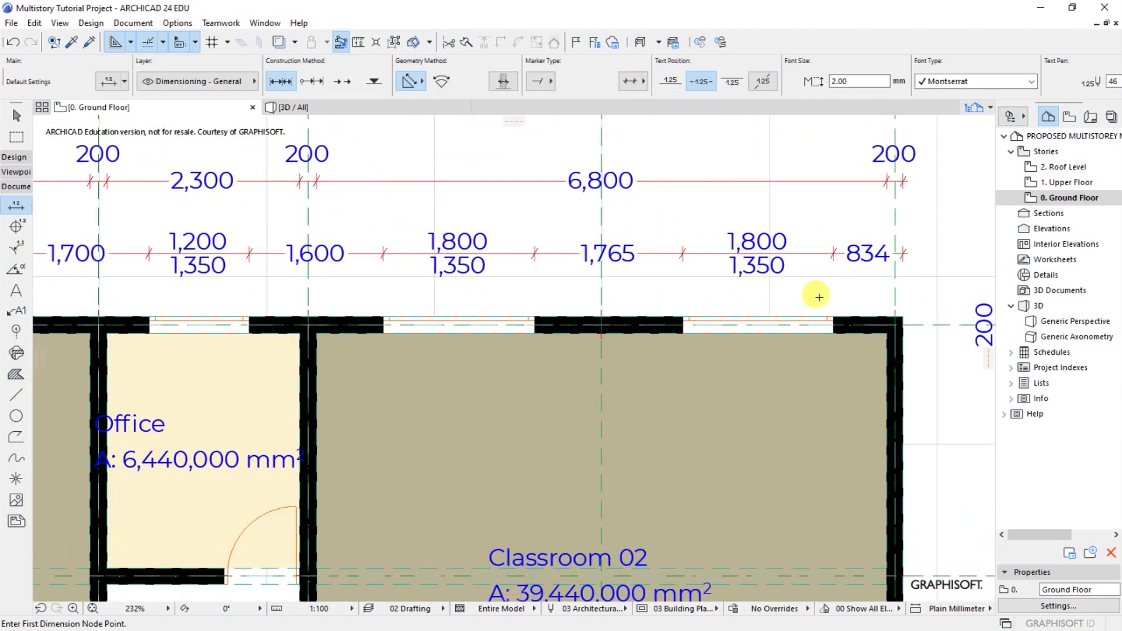
shift+click(839, 342)
key(ctrl+d)
click(844, 351)
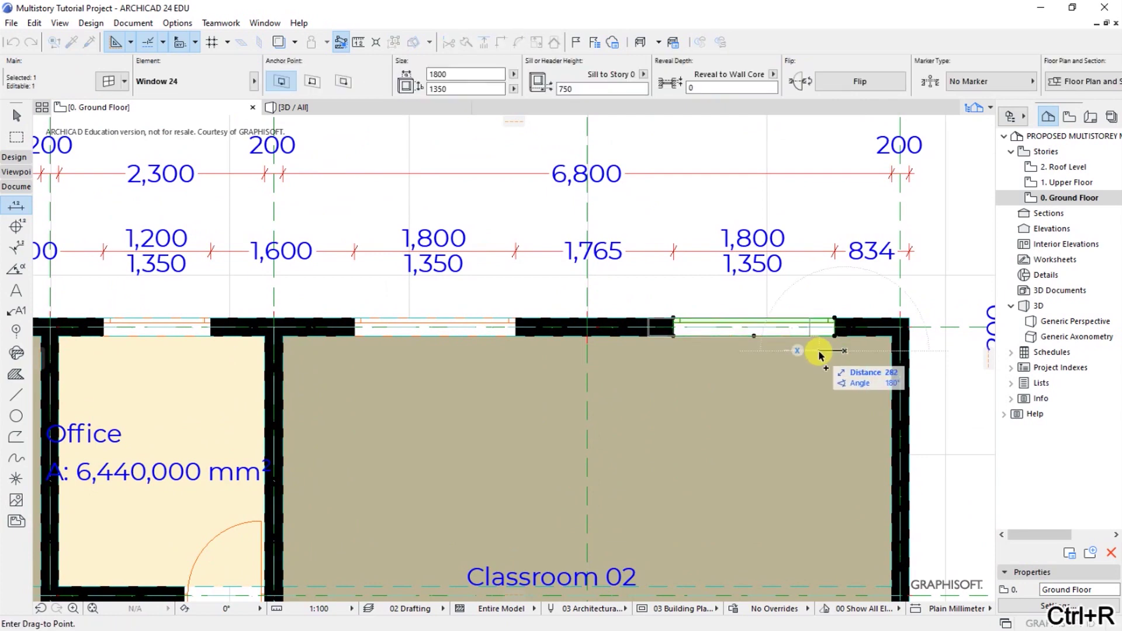
text(66)
key(Return)
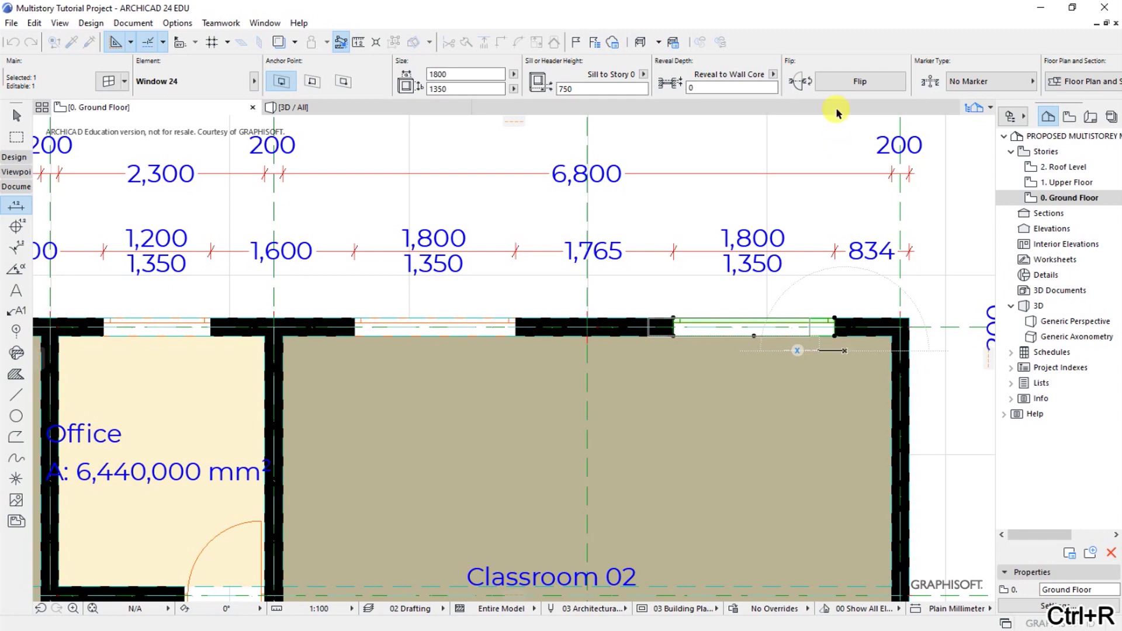
key(Escape)
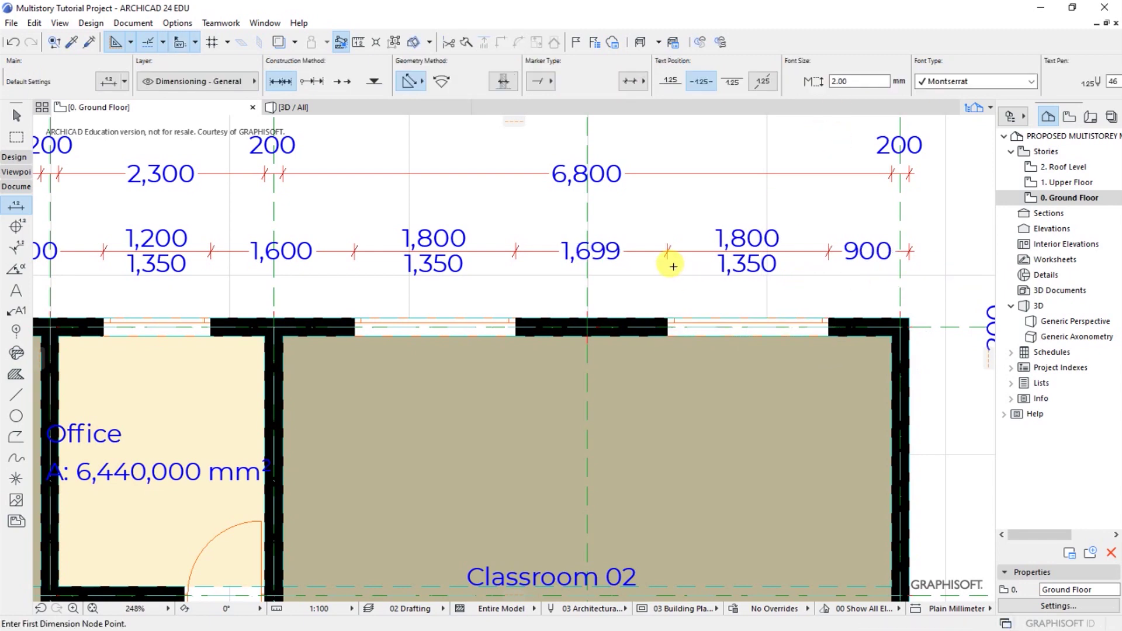
Move the Classroom 01 window on grid C to line up with the grid A window edge, 1,100 mm from the outer corner
scroll(672, 263, down, 5)
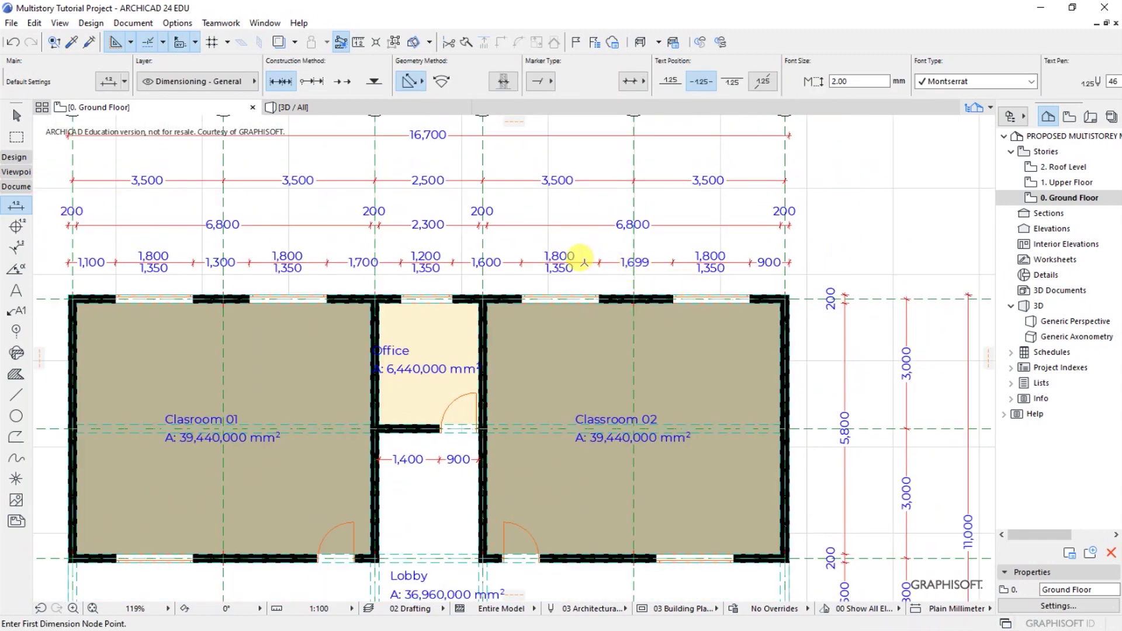
scroll(642, 260, up, 6)
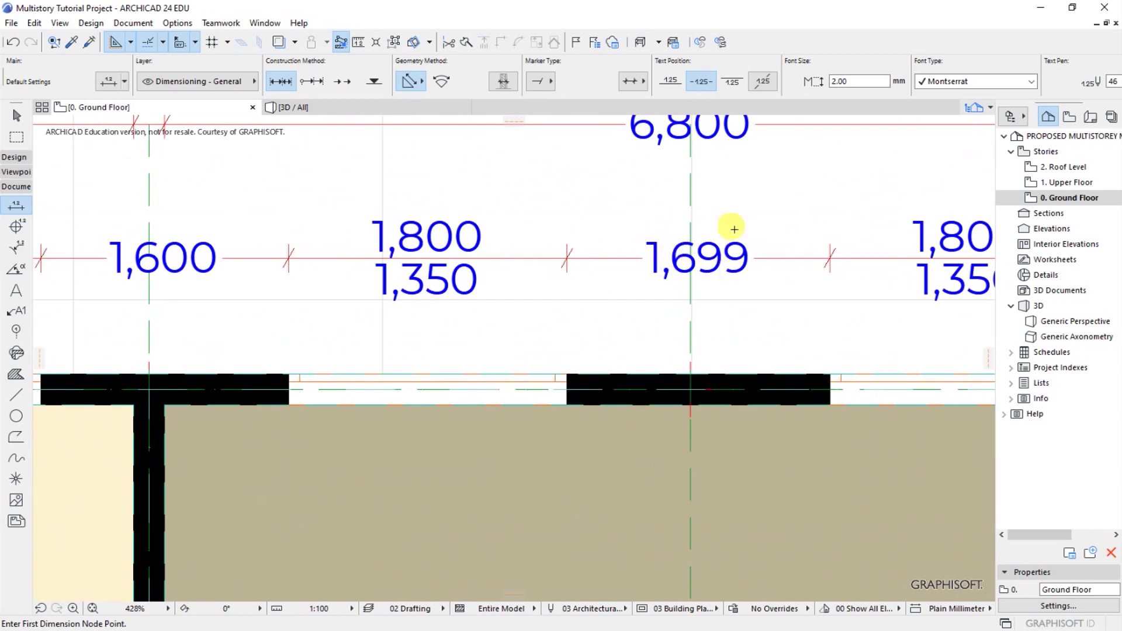
scroll(678, 233, down, 8)
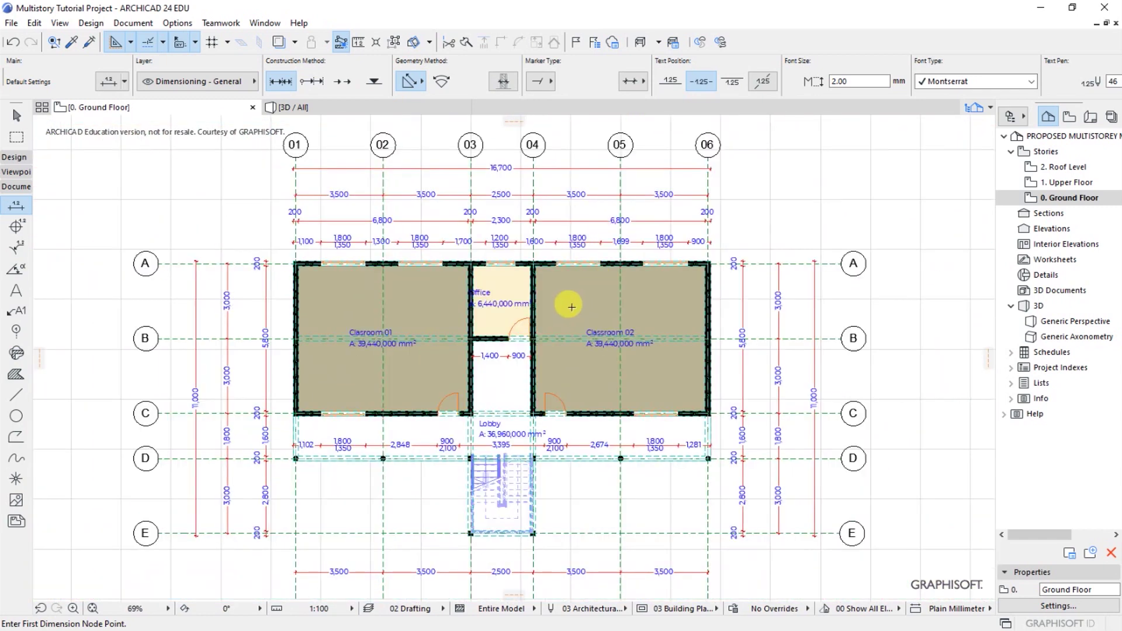
scroll(327, 467, up, 4)
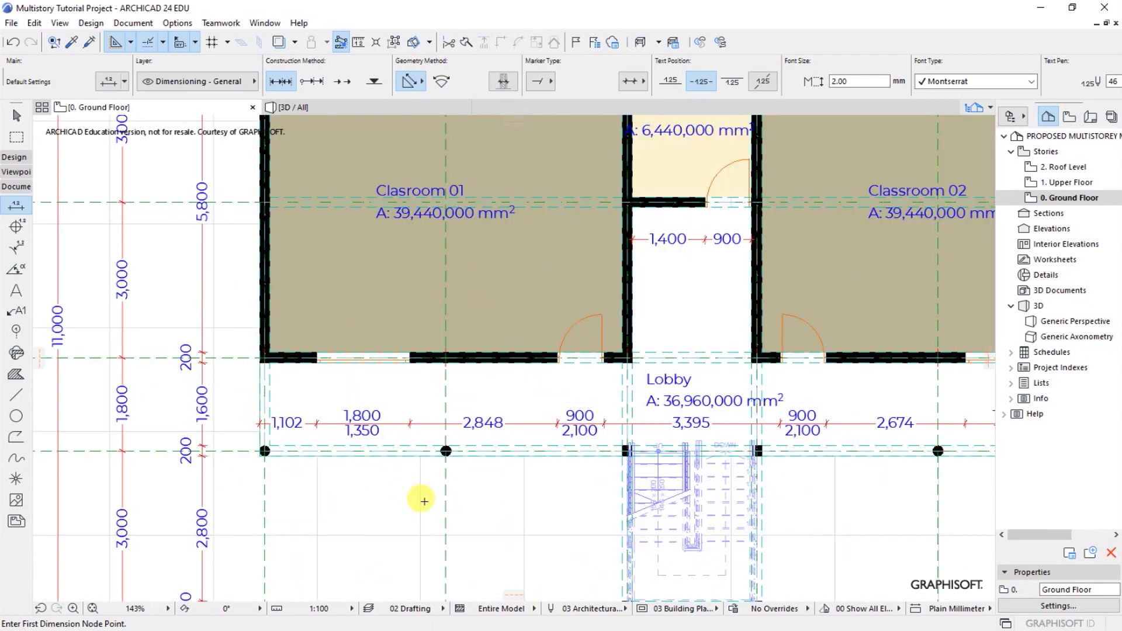
scroll(415, 490, down, 2)
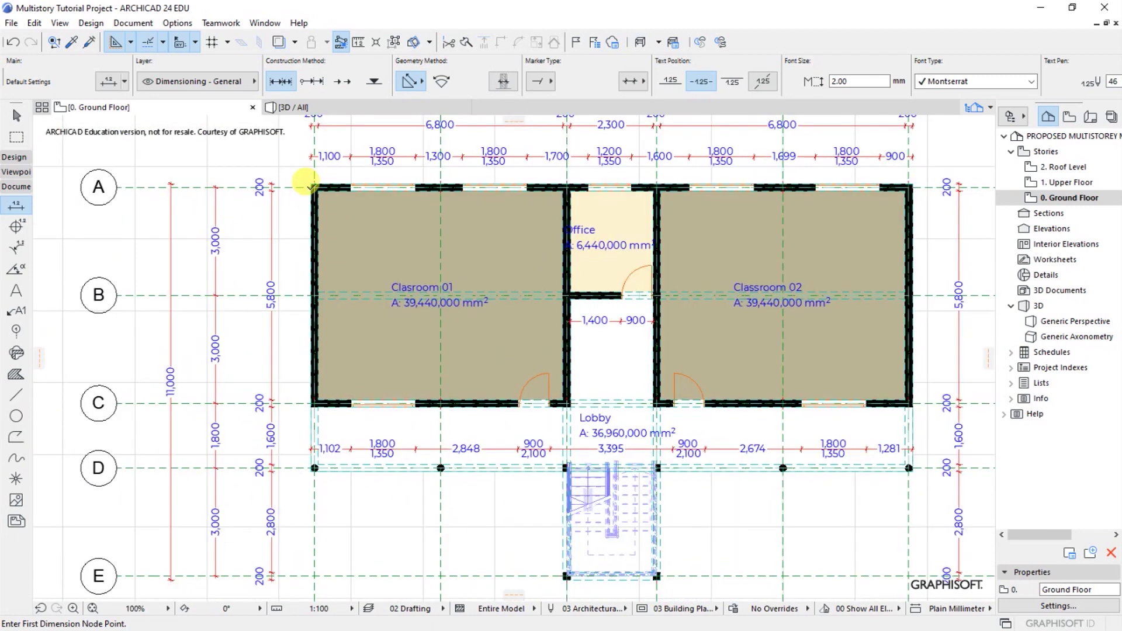
scroll(307, 186, up, 2)
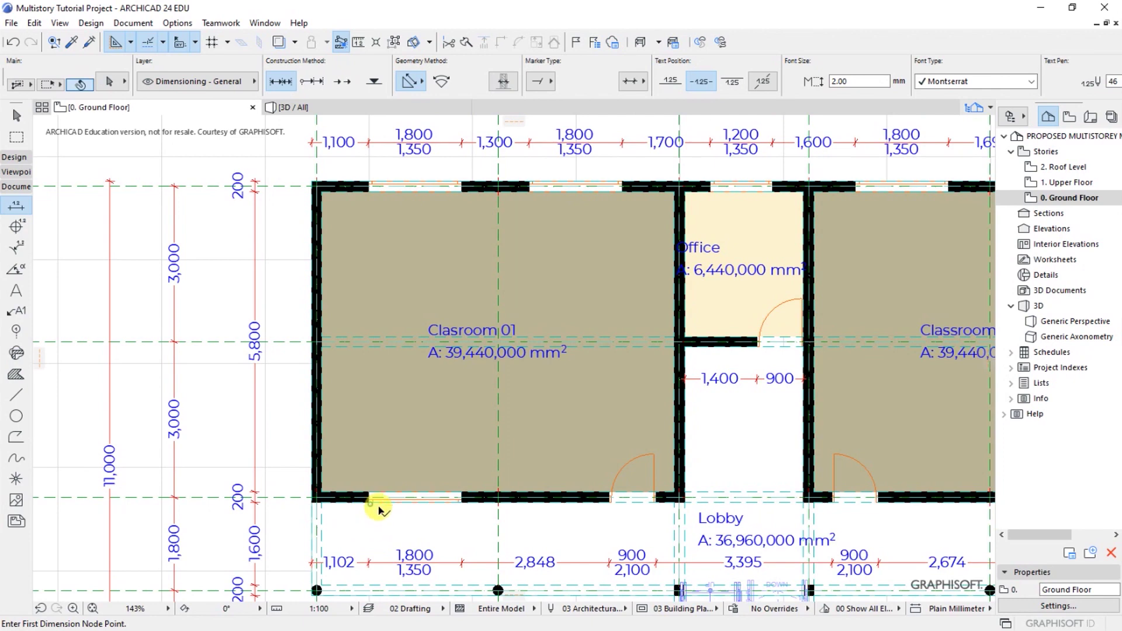
shift+click(399, 507)
key(ctrl+d)
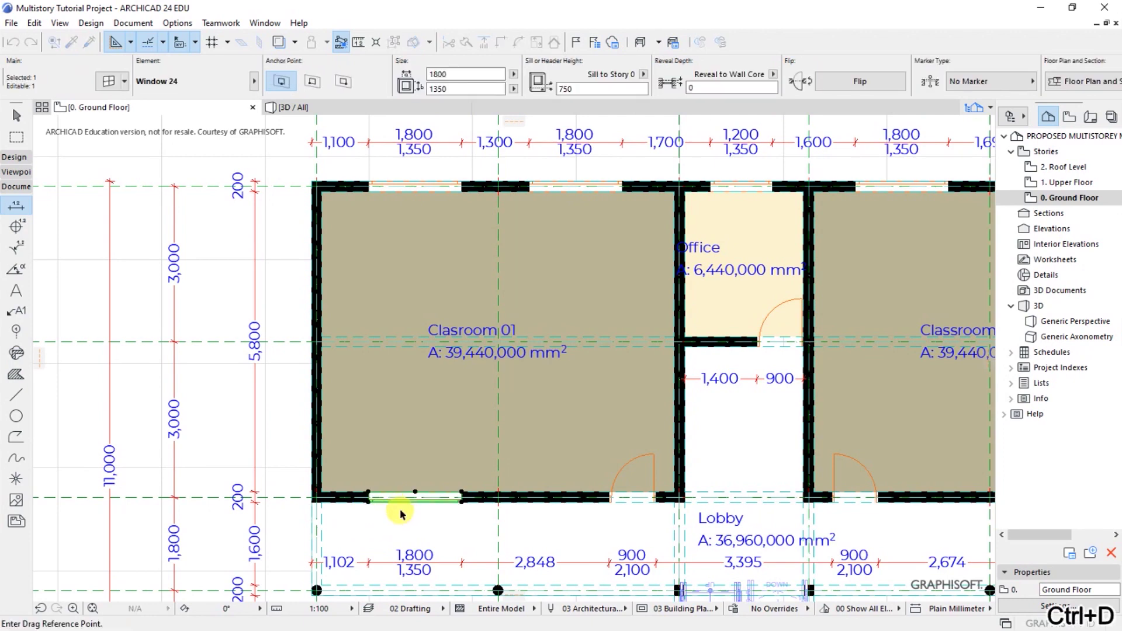
click(369, 500)
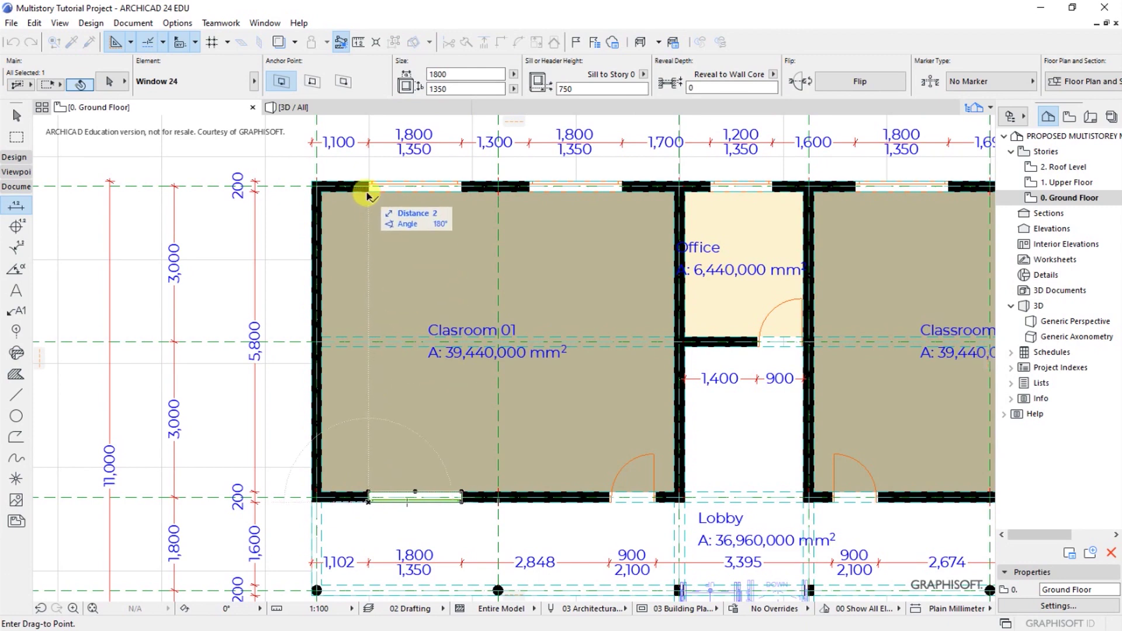
click(402, 520)
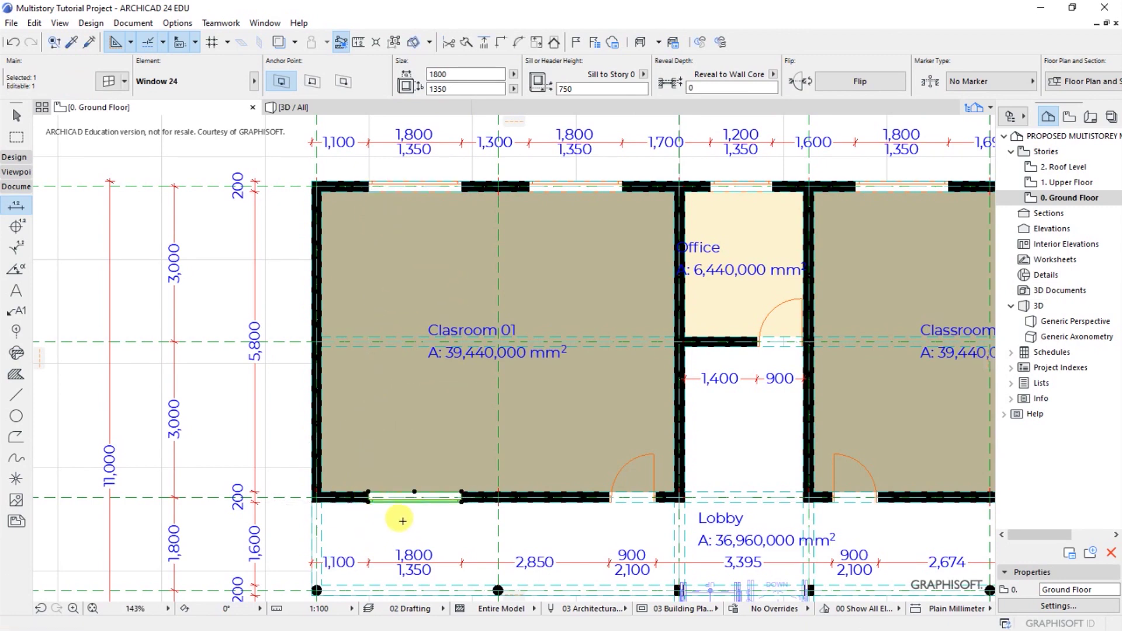
key(Escape)
Move the Classroom 02 window on grid C to line up with the grid A window edge, 900 mm from the outer corner
scroll(166, 411, down, 2)
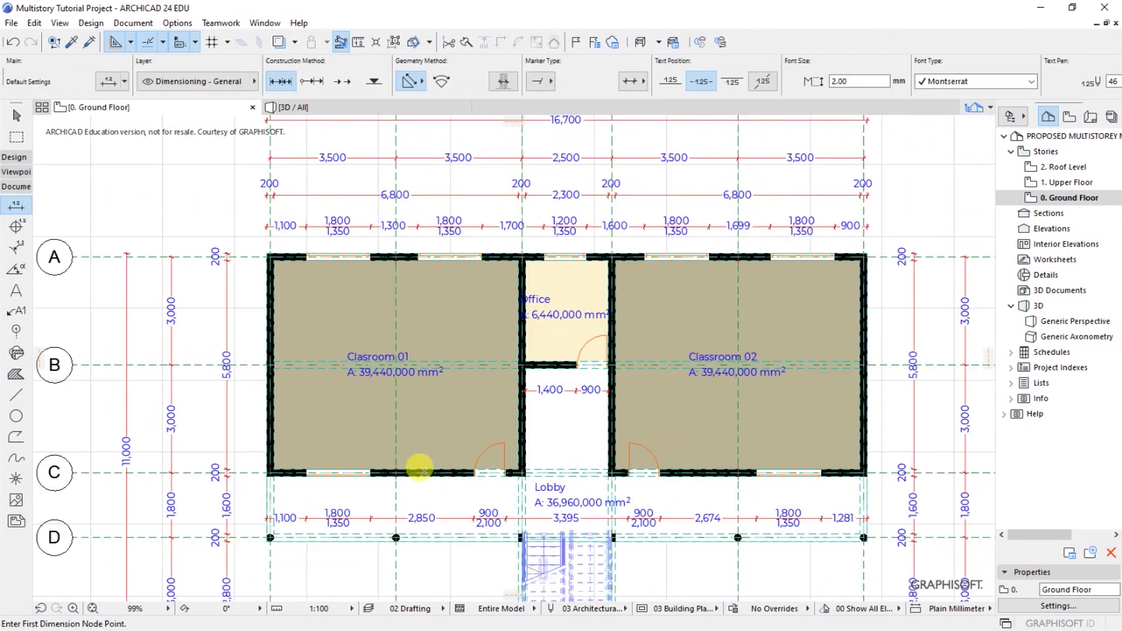
scroll(514, 465, down, 1)
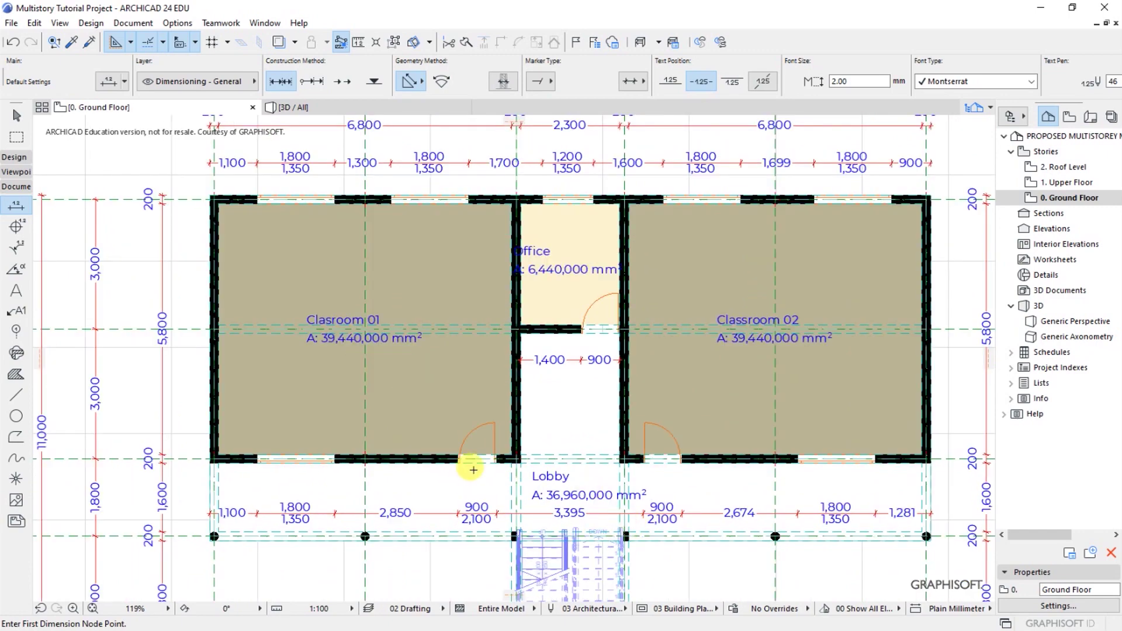
scroll(779, 466, up, 1)
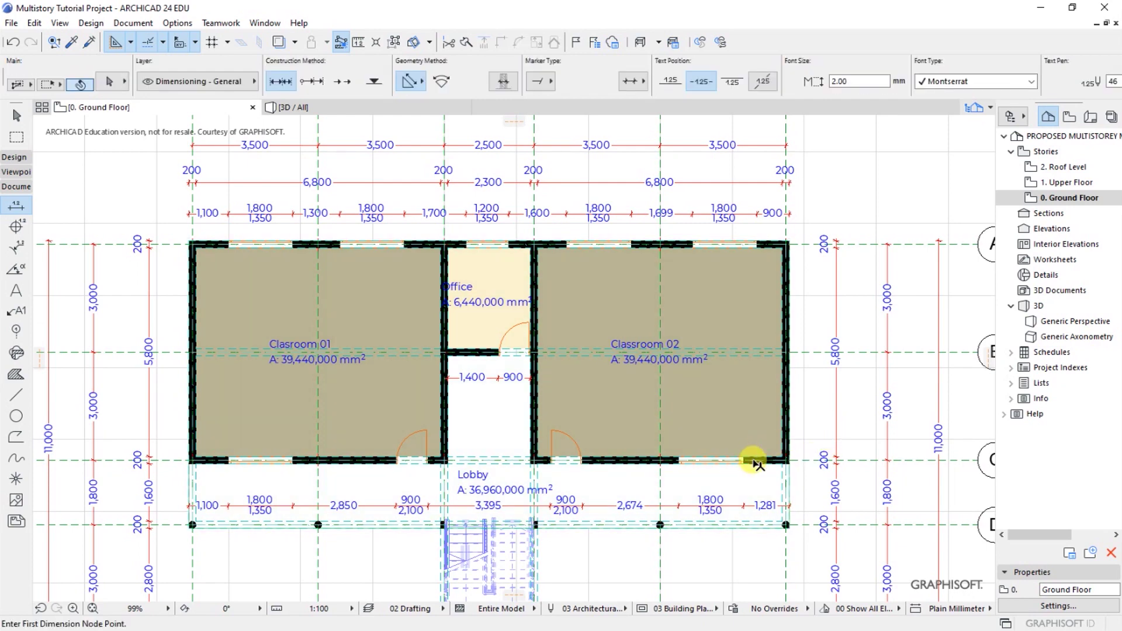
shift+click(748, 480)
key(ctrl+d)
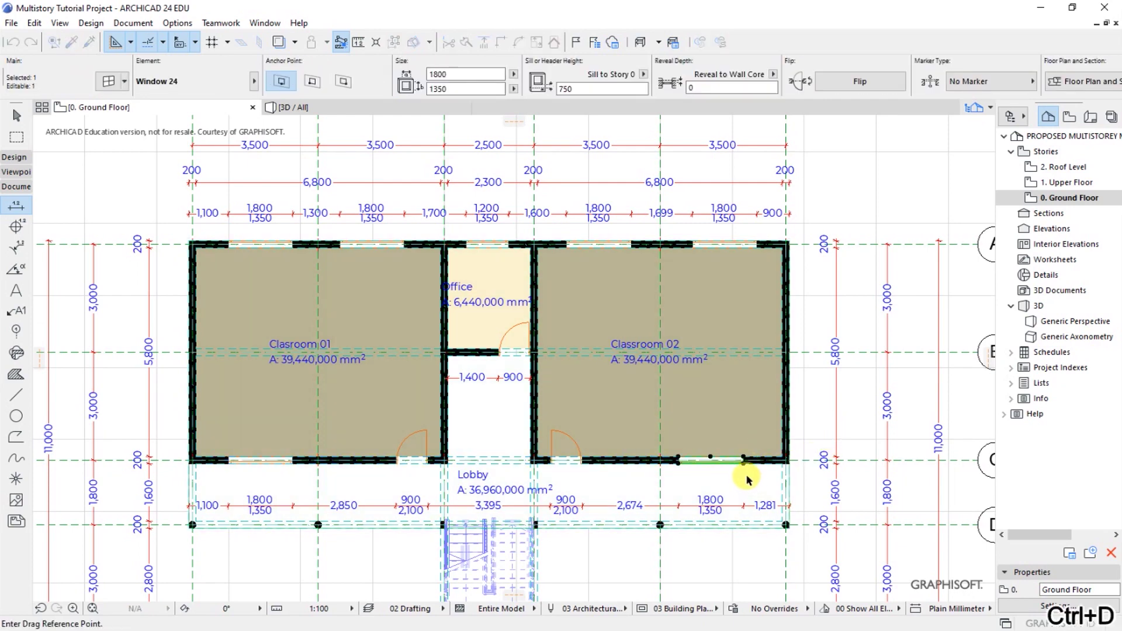
click(746, 466)
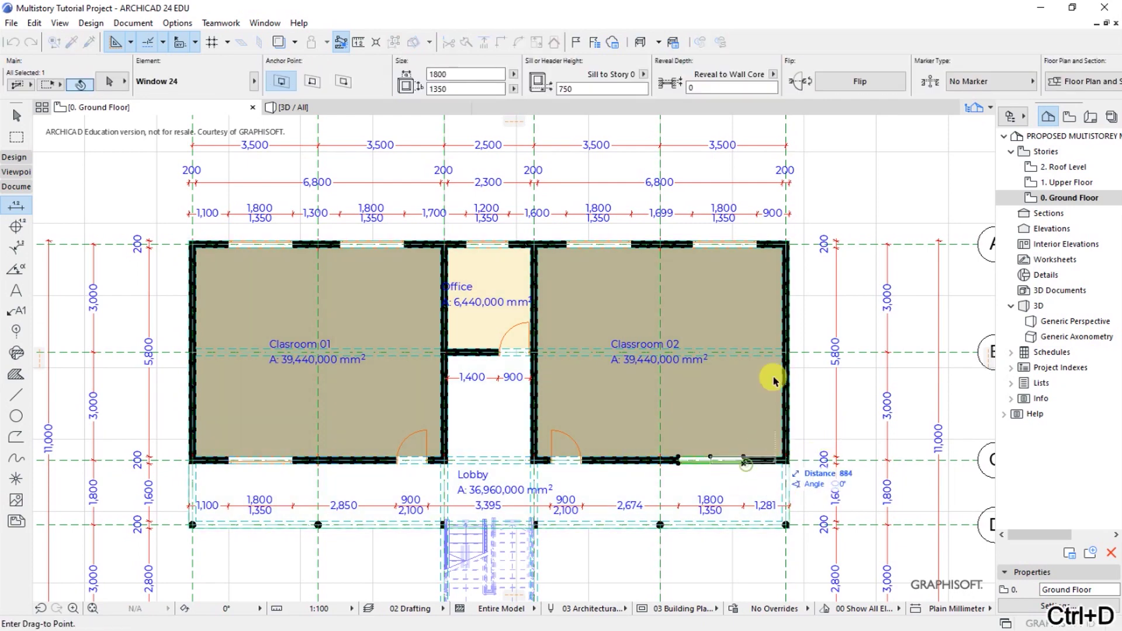
click(759, 250)
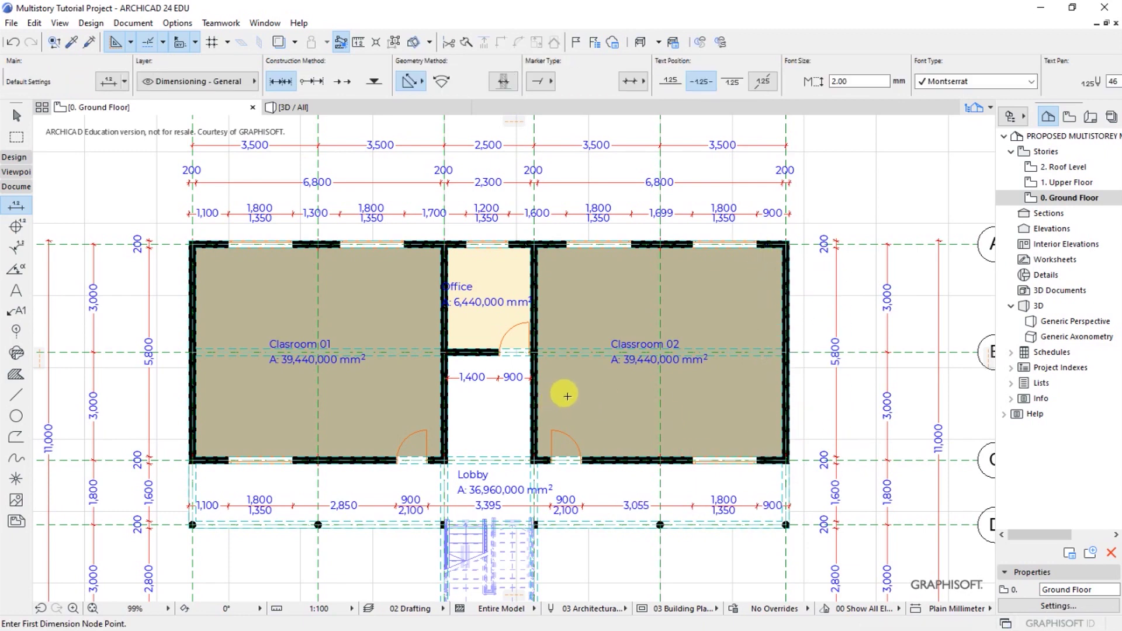
Move the Classroom 02 door on grid C toward grid 05, leaving 3,000 mm between the door and the window
scroll(639, 517, up, 2)
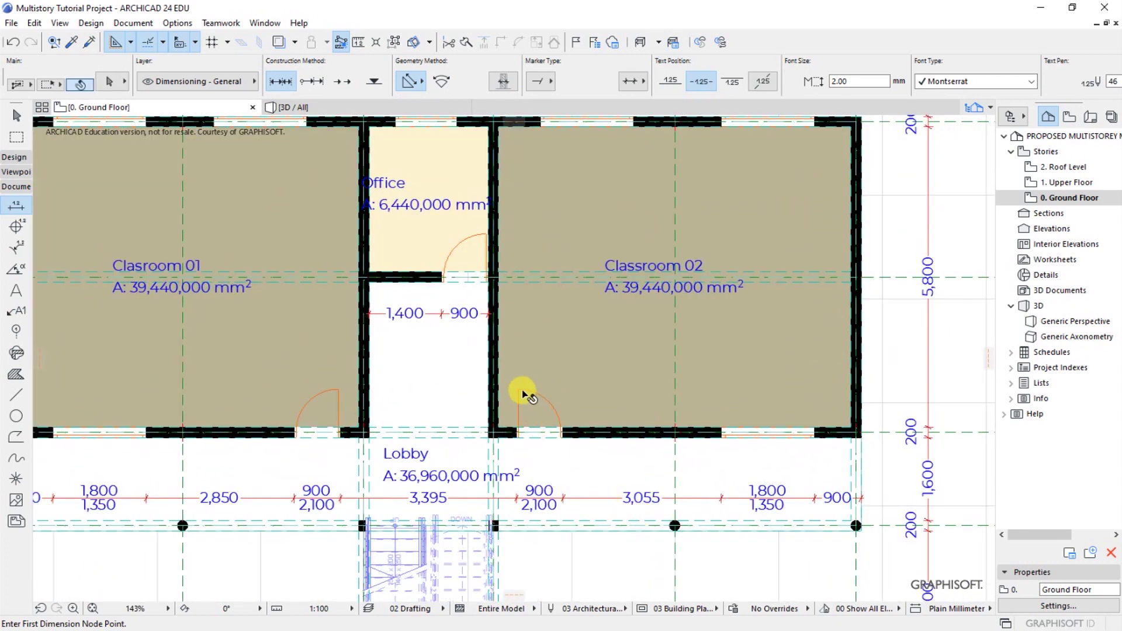
shift+click(542, 437)
key(ctrl+d)
click(547, 453)
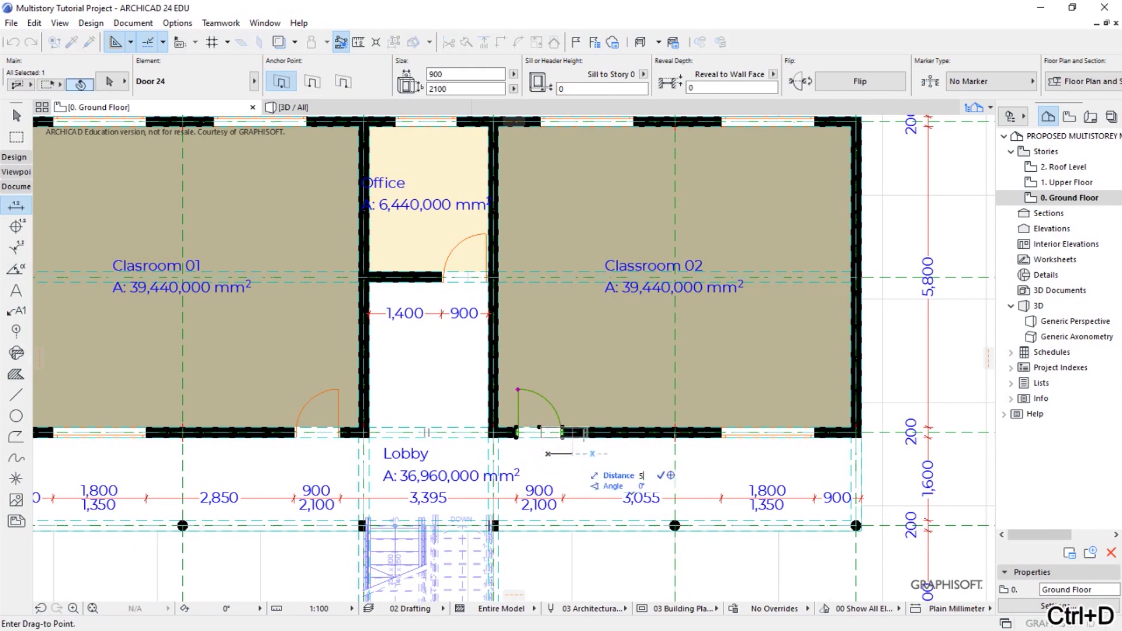
click(550, 458)
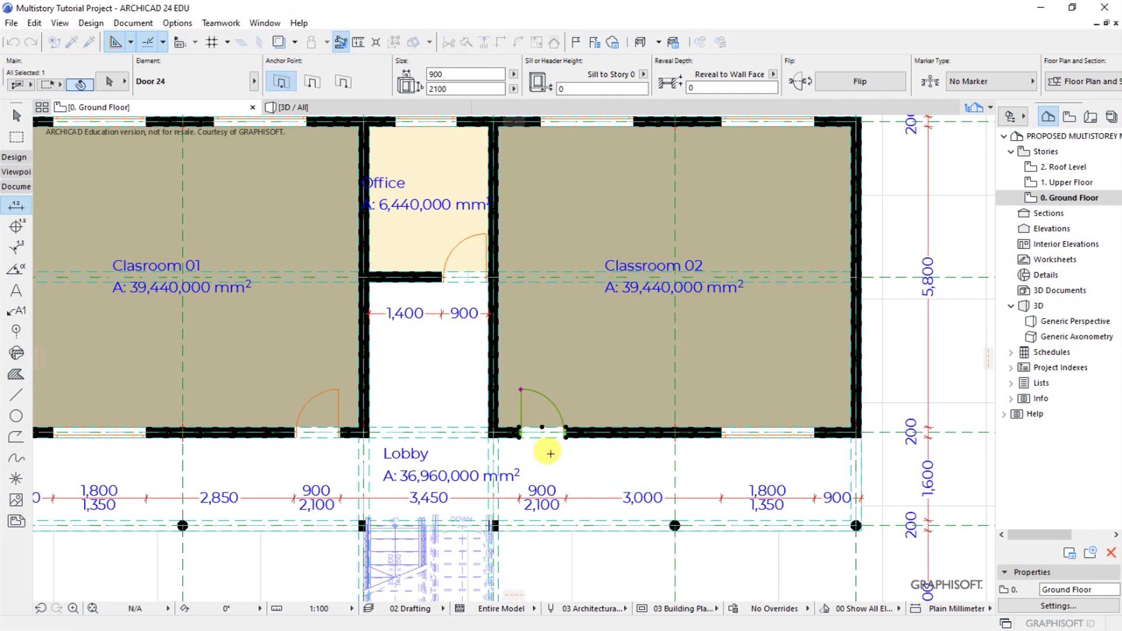
key(Escape)
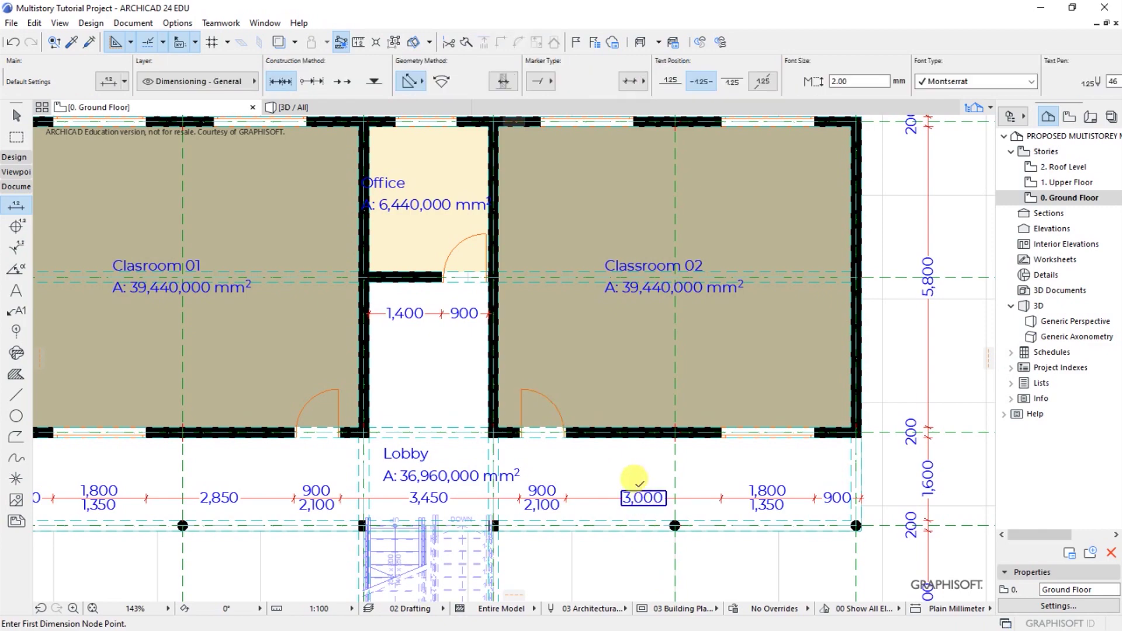
Move the Classroom 01 door on grid C toward grid 02, leaving 2,800 mm between the window and the door
scroll(600, 460, down, 4)
scroll(426, 476, up, 4)
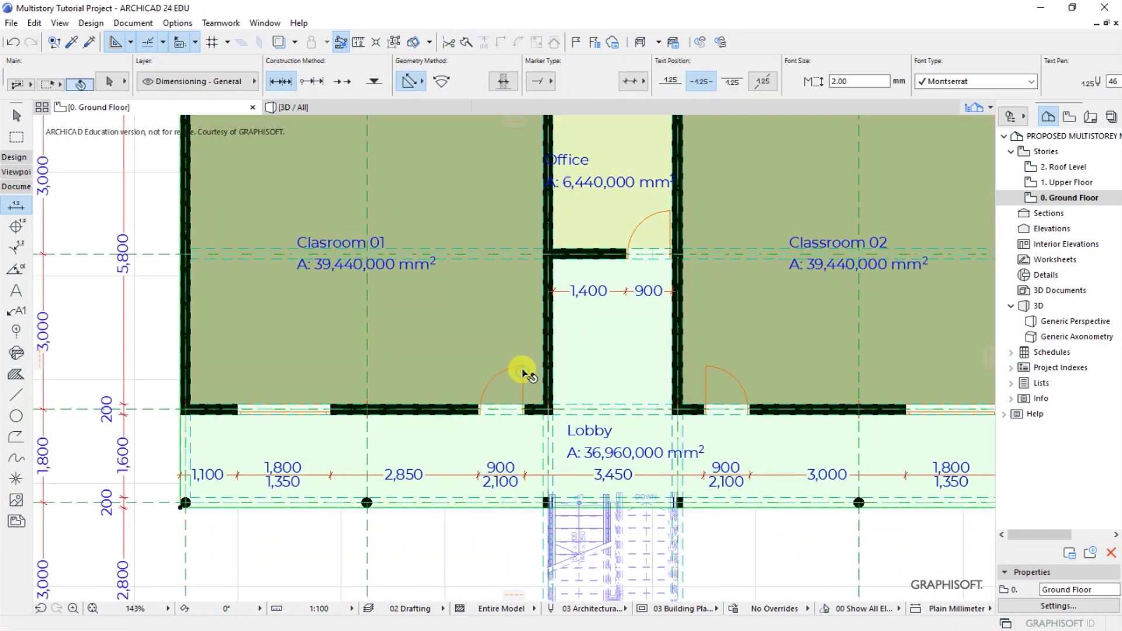
alt+click(522, 374)
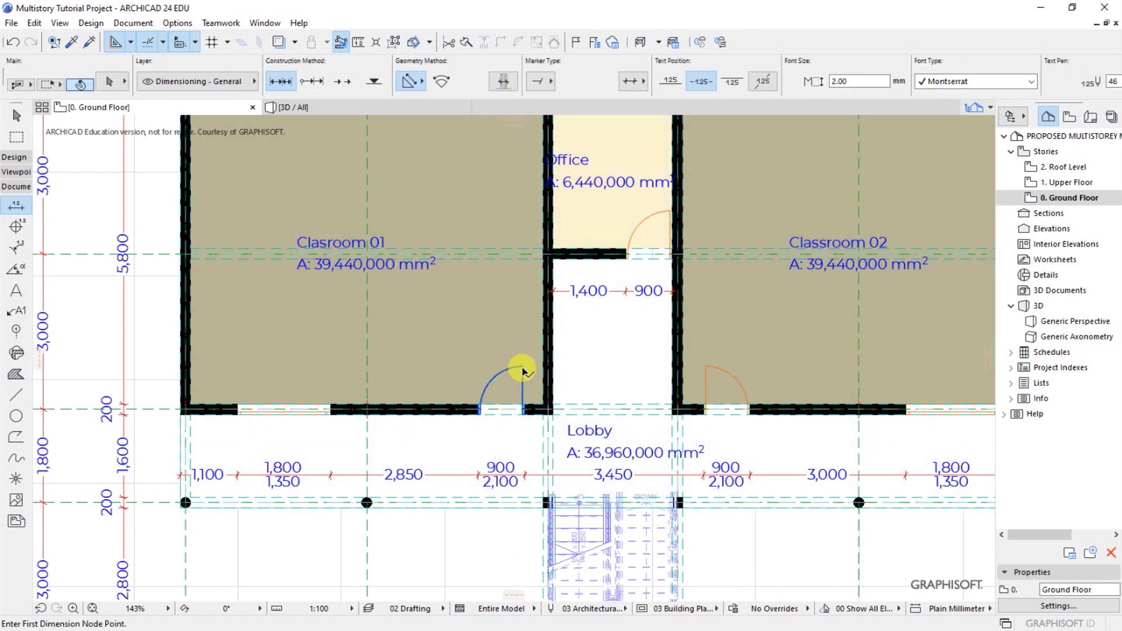
shift+click(518, 402)
key(ctrl+d)
click(521, 438)
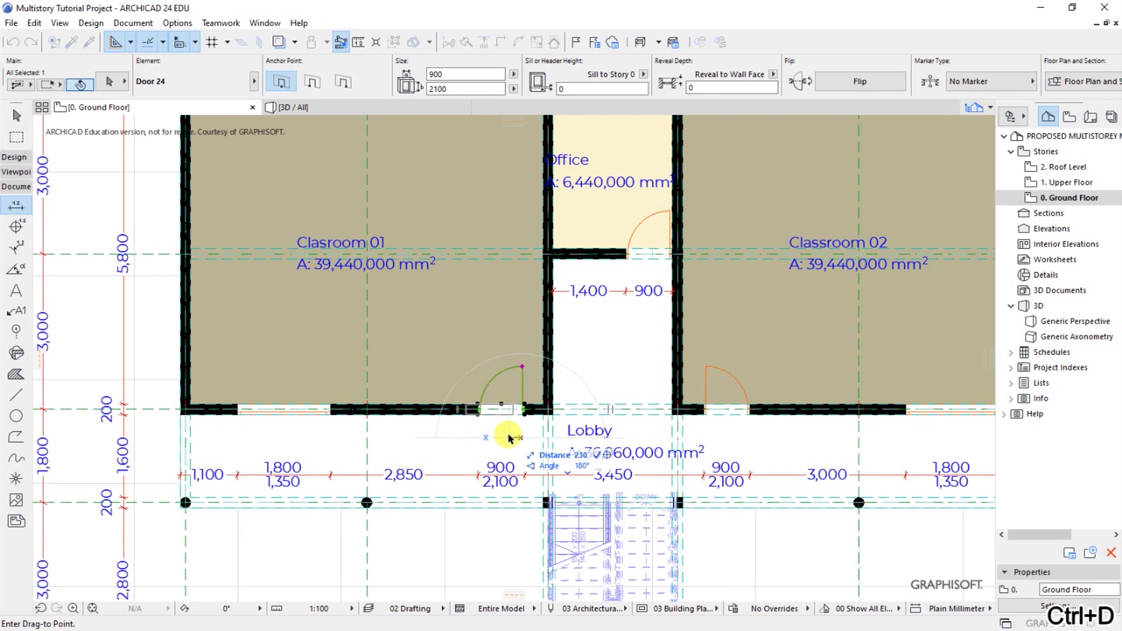
click(518, 440)
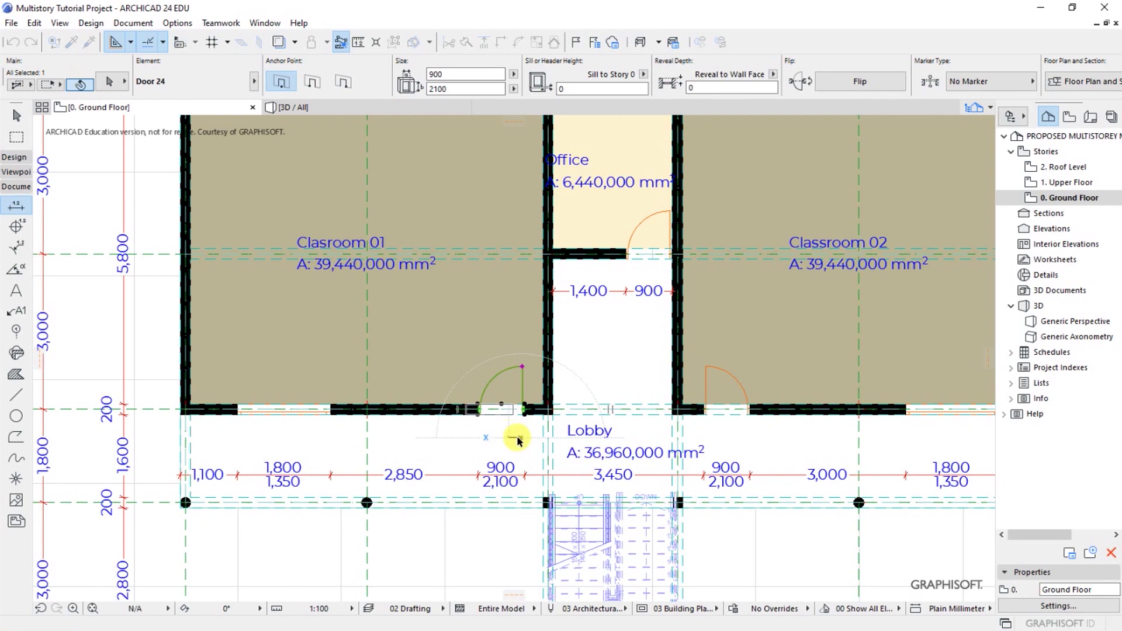
key(Escape)
key(Escape)
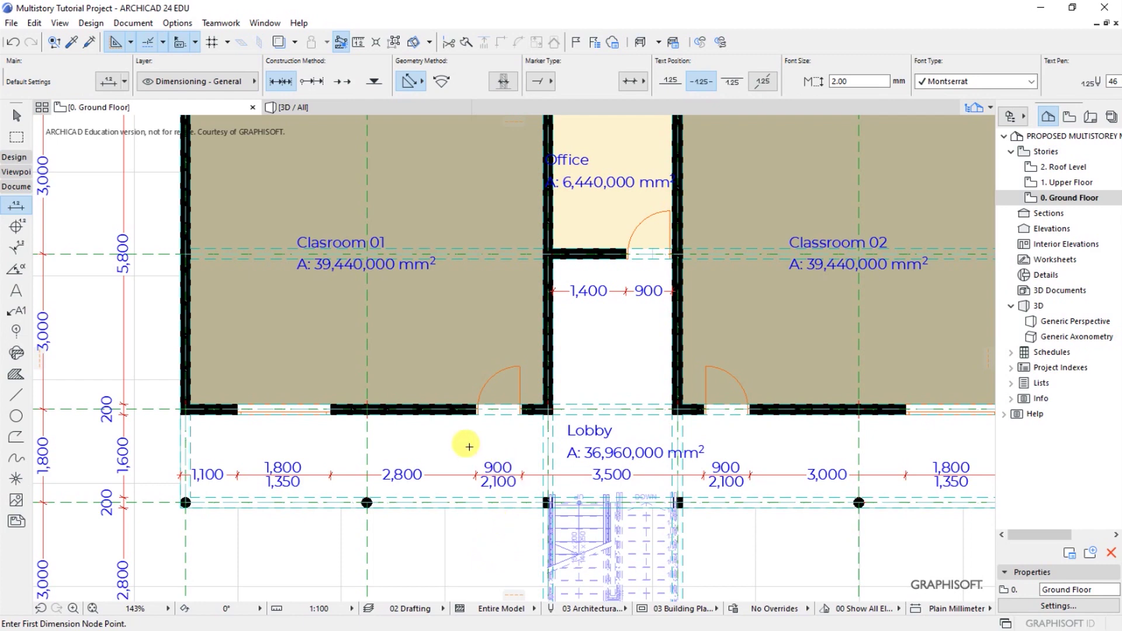
scroll(435, 396, down, 3)
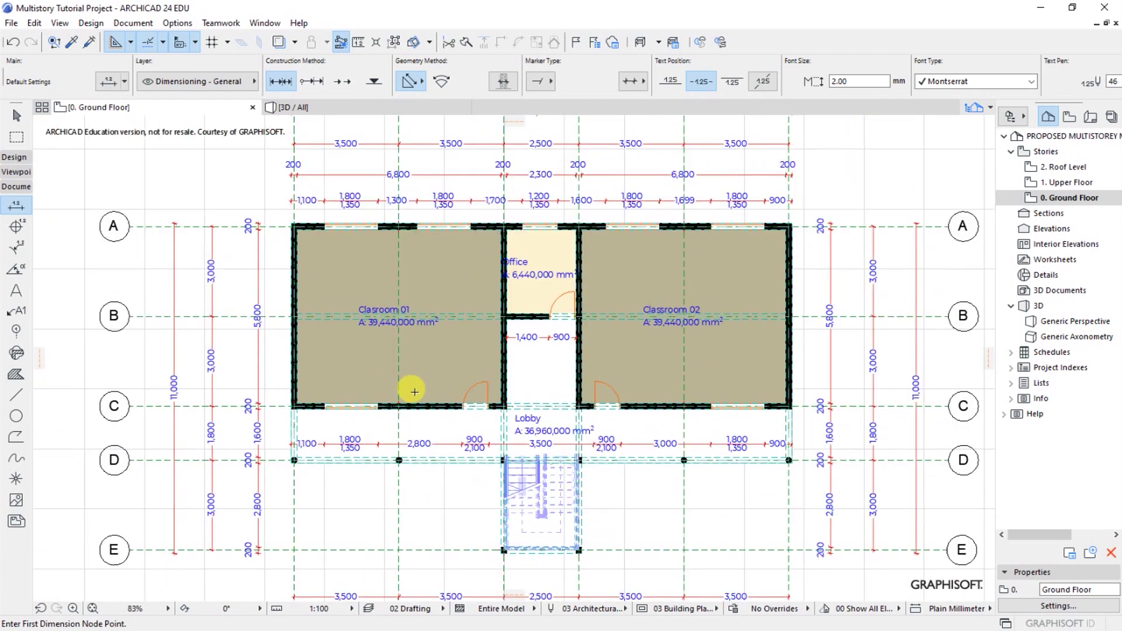
scroll(404, 354, down, 1)
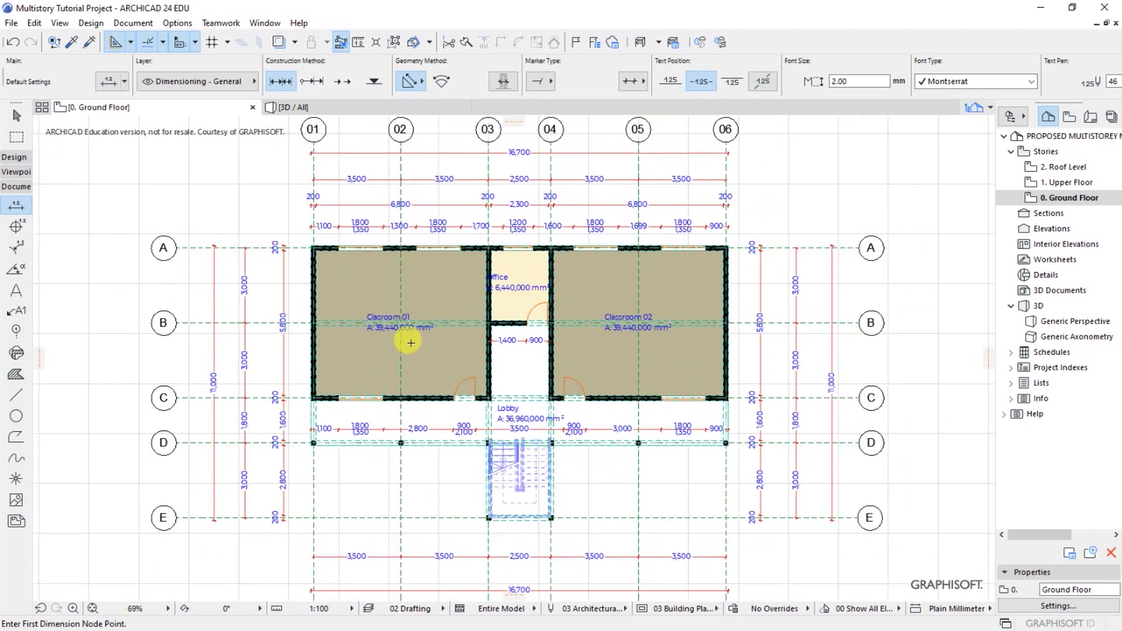
scroll(432, 327, down, 1)
scroll(403, 349, up, 1)
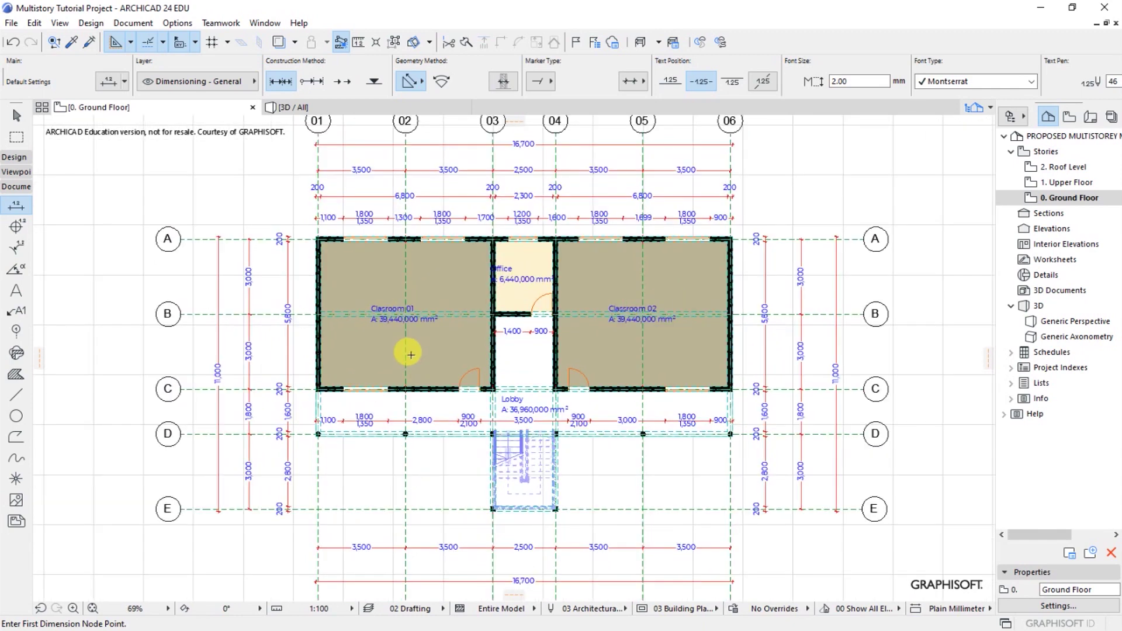